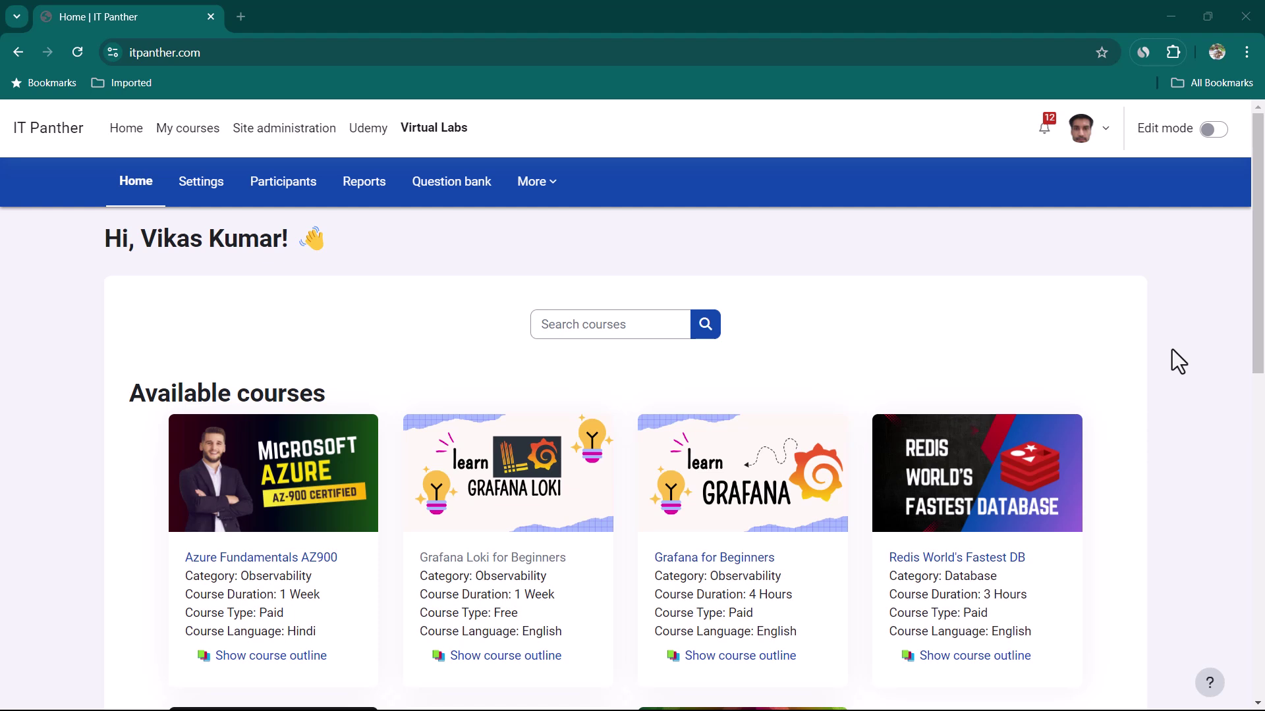
# Open the Grafana Loki for Beginners course at its Installing Loki, Promtail and Grafana lesson.
pyautogui.click(479, 559)
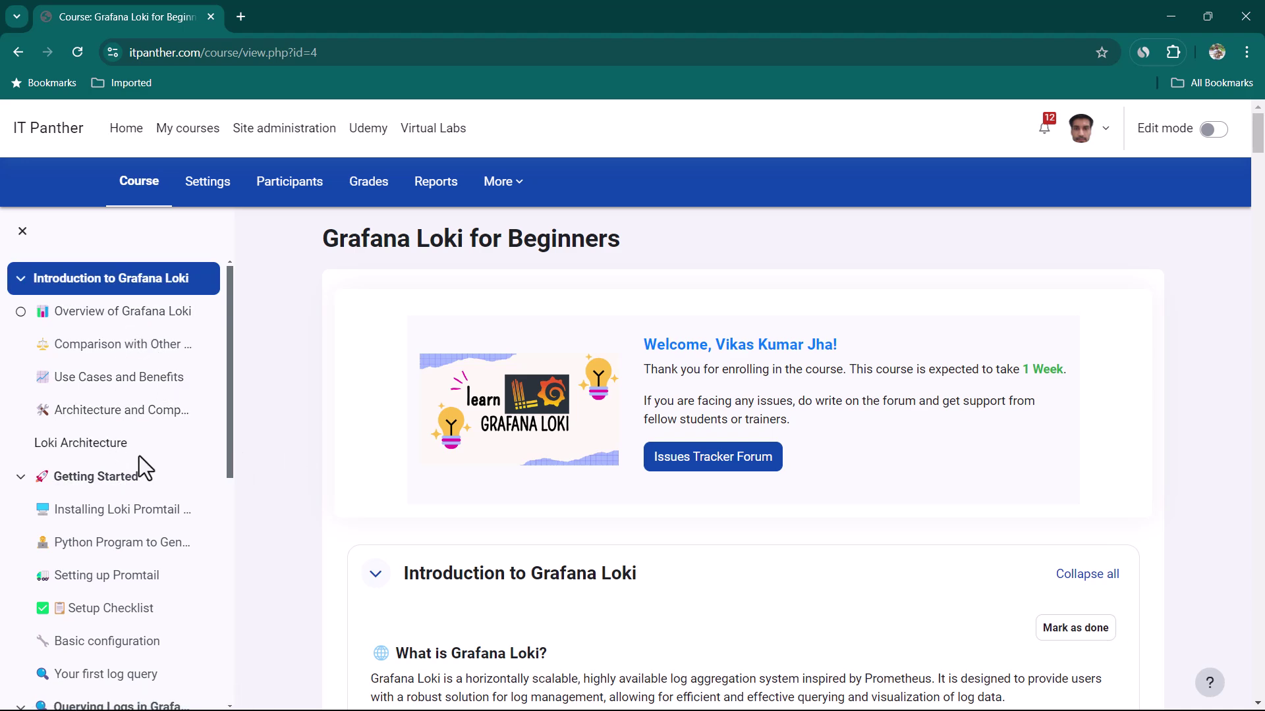
pyautogui.click(126, 516)
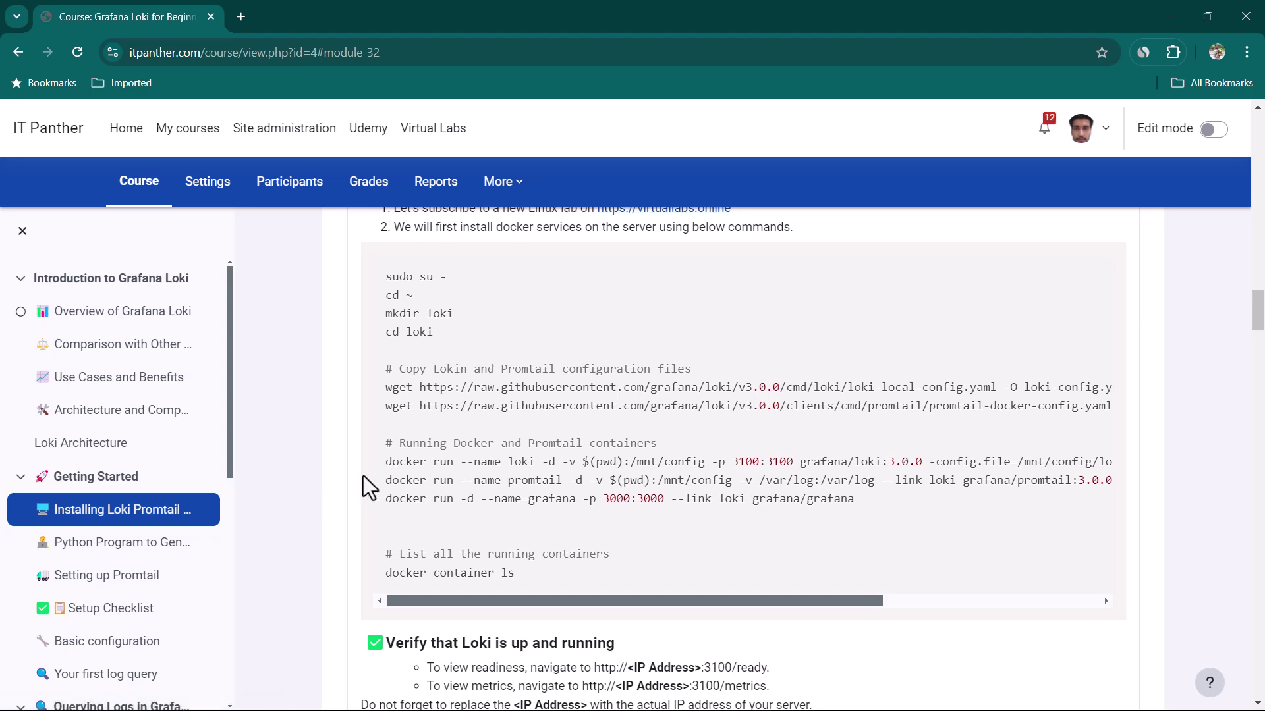
pyautogui.scroll(1, 362, 476)
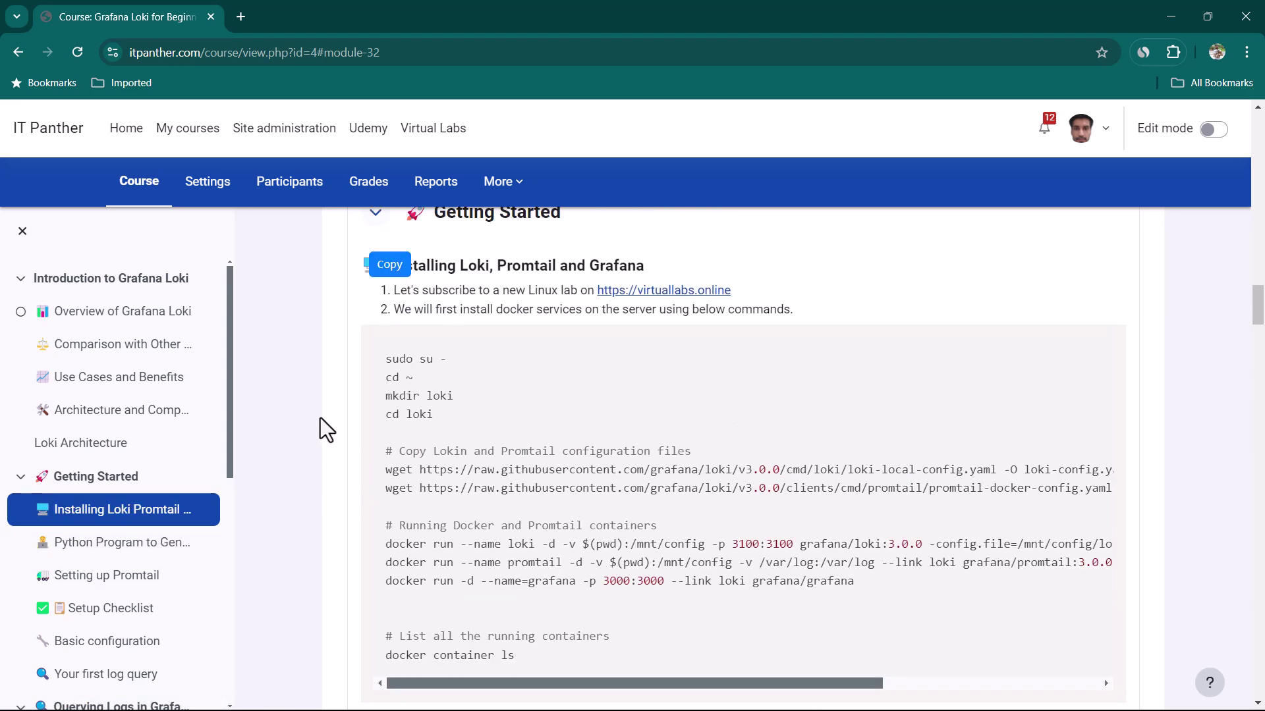
# Load the virtuallabs.online site in a new browser tab.
pyautogui.click(250, 13)
pyautogui.write('vir')
pyautogui.press('Return')
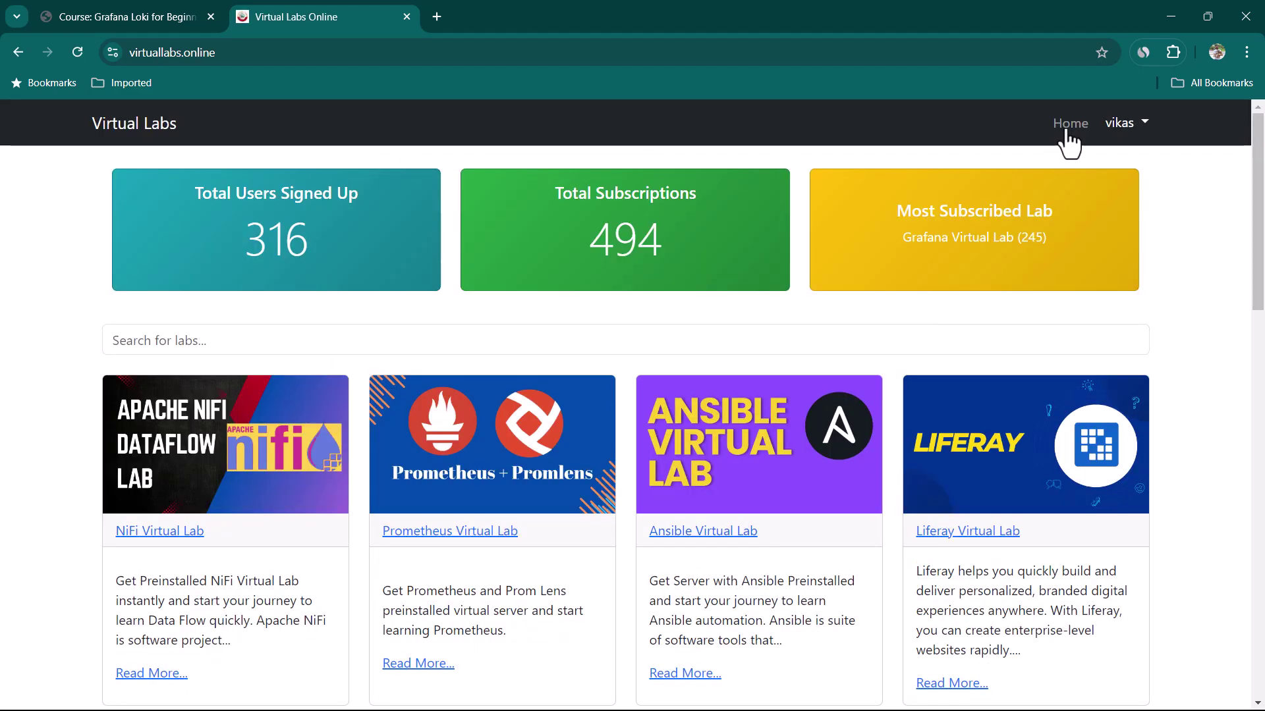
# Open the Linux Virtual Lab and choose the Amazon Linux 2023 version.
pyautogui.click(1126, 125)
pyautogui.click(850, 263)
pyautogui.scroll(-7, 566, 382)
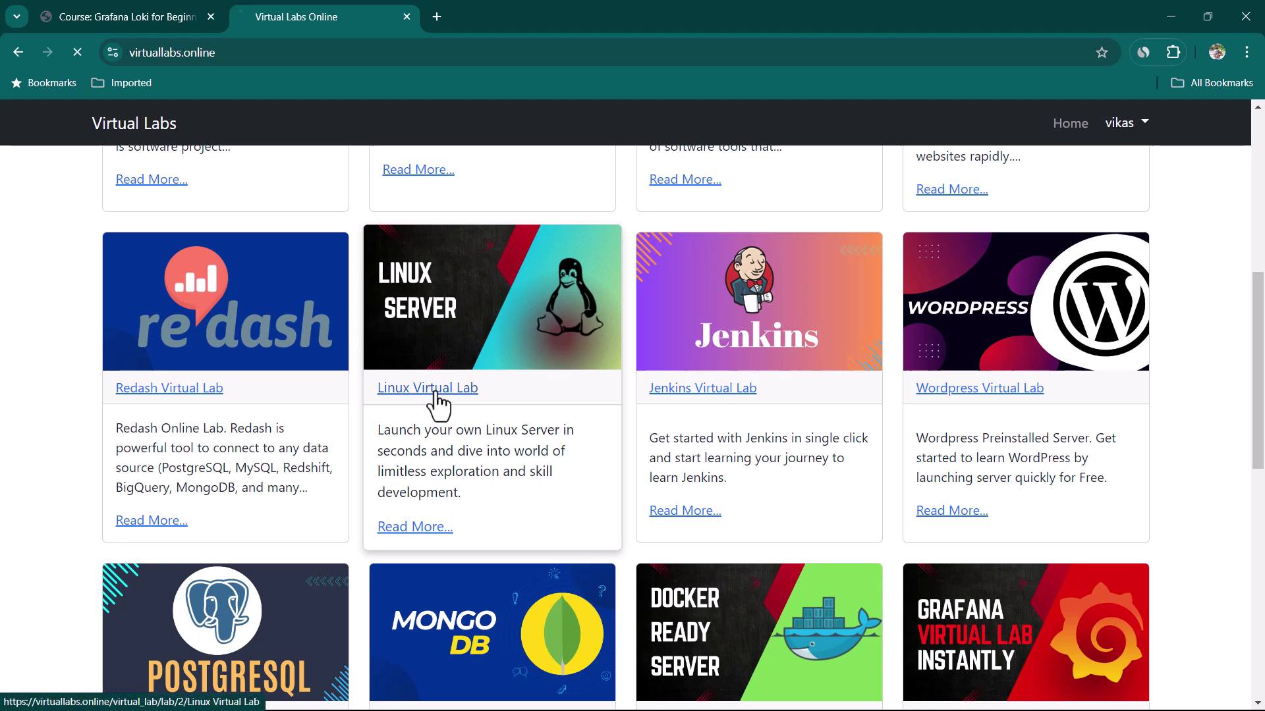
pyautogui.click(439, 395)
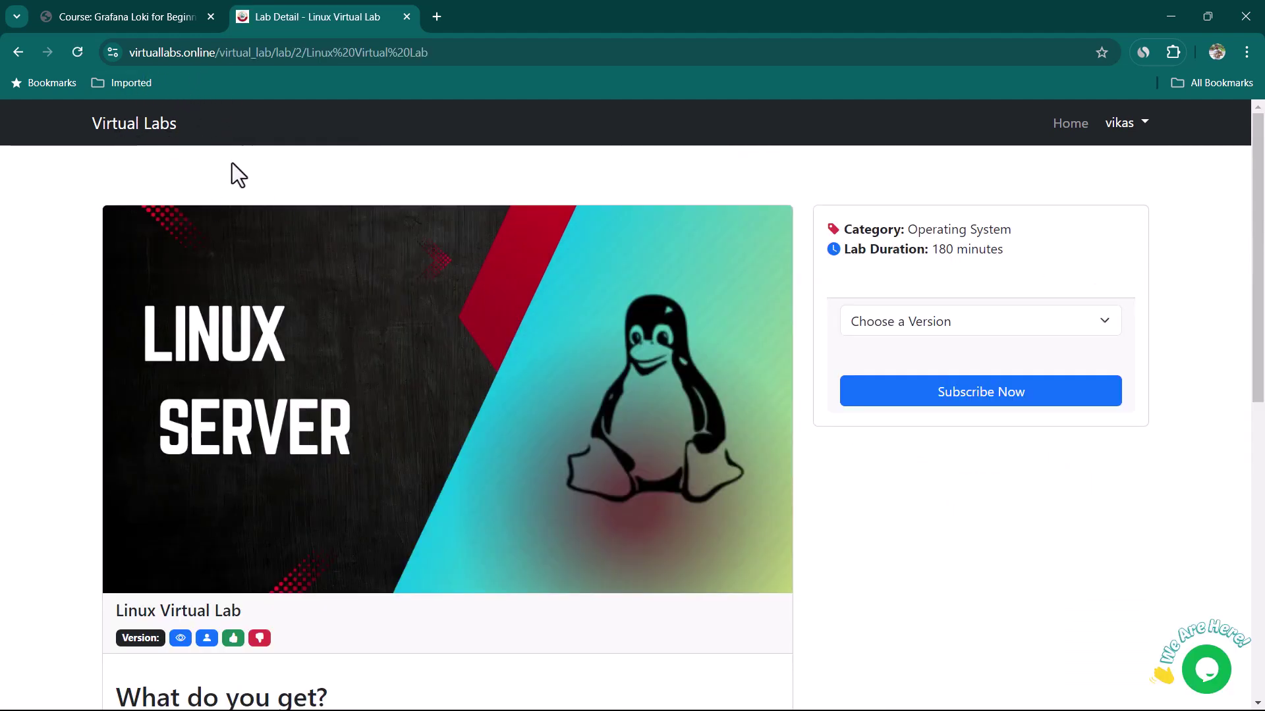
pyautogui.click(927, 327)
pyautogui.click(886, 362)
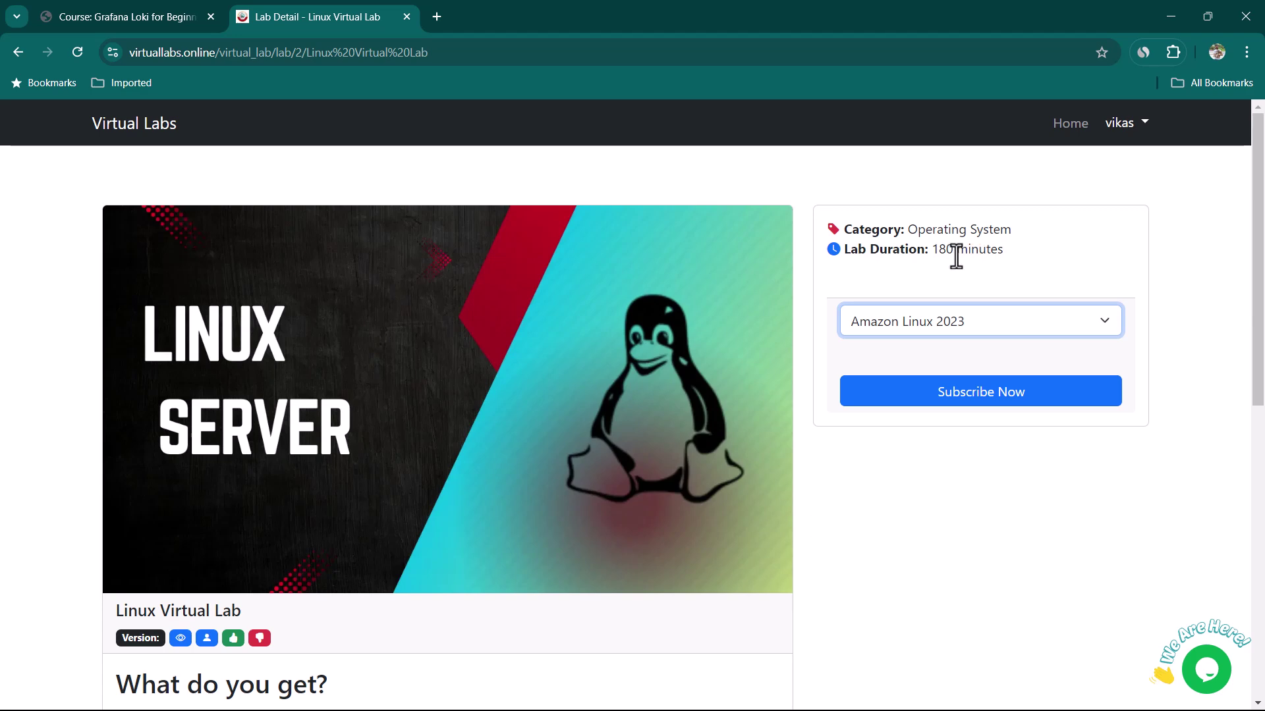
# Subscribe to the 180-minute lab and view the new subscription's details.
pyautogui.moveTo(933, 254); pyautogui.dragTo(1041, 251)
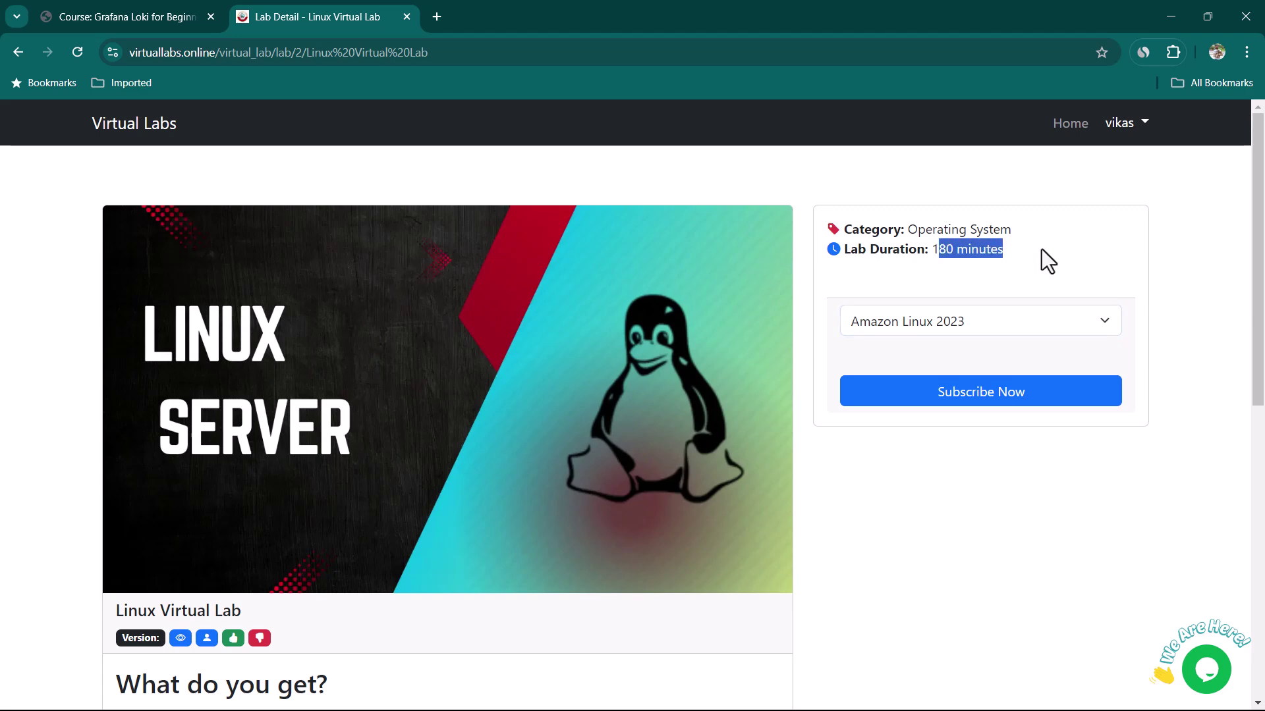
pyautogui.click(906, 336)
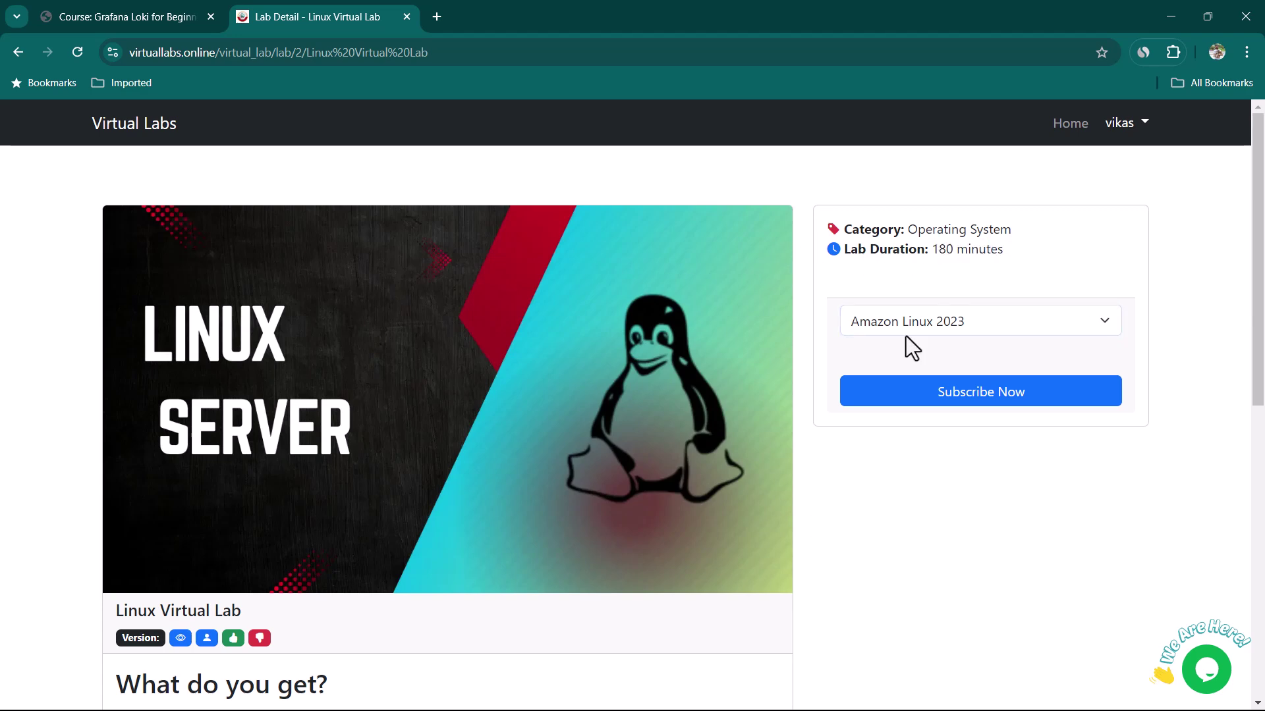
pyautogui.click(981, 403)
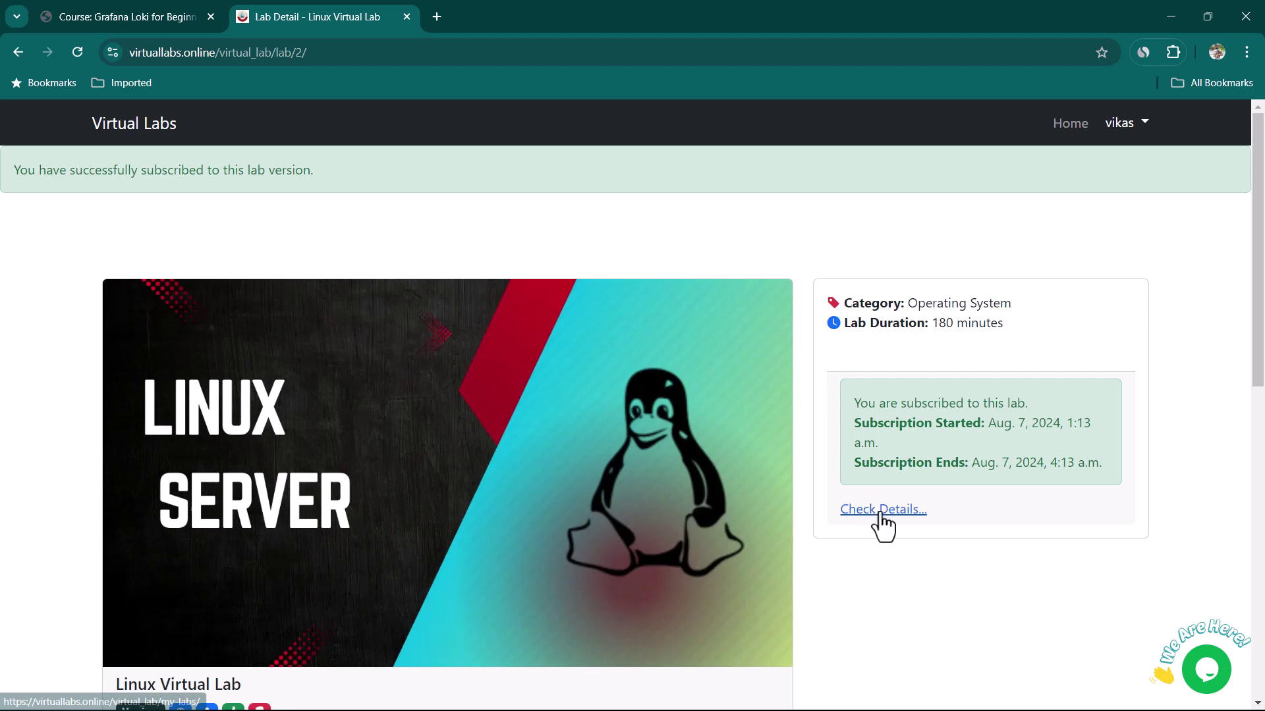
pyautogui.click(877, 510)
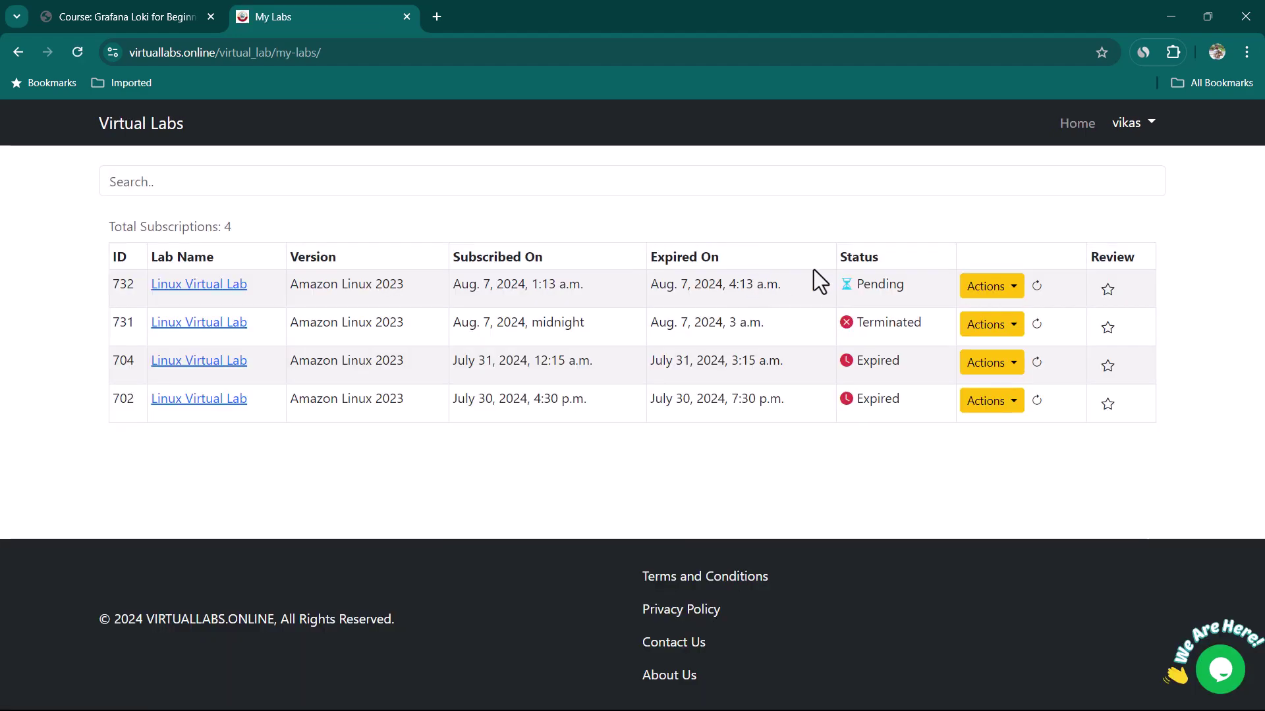
# Open the Pending subscription 732's details, then switch back to the Loki course tab.
pyautogui.moveTo(918, 290); pyautogui.dragTo(831, 294)
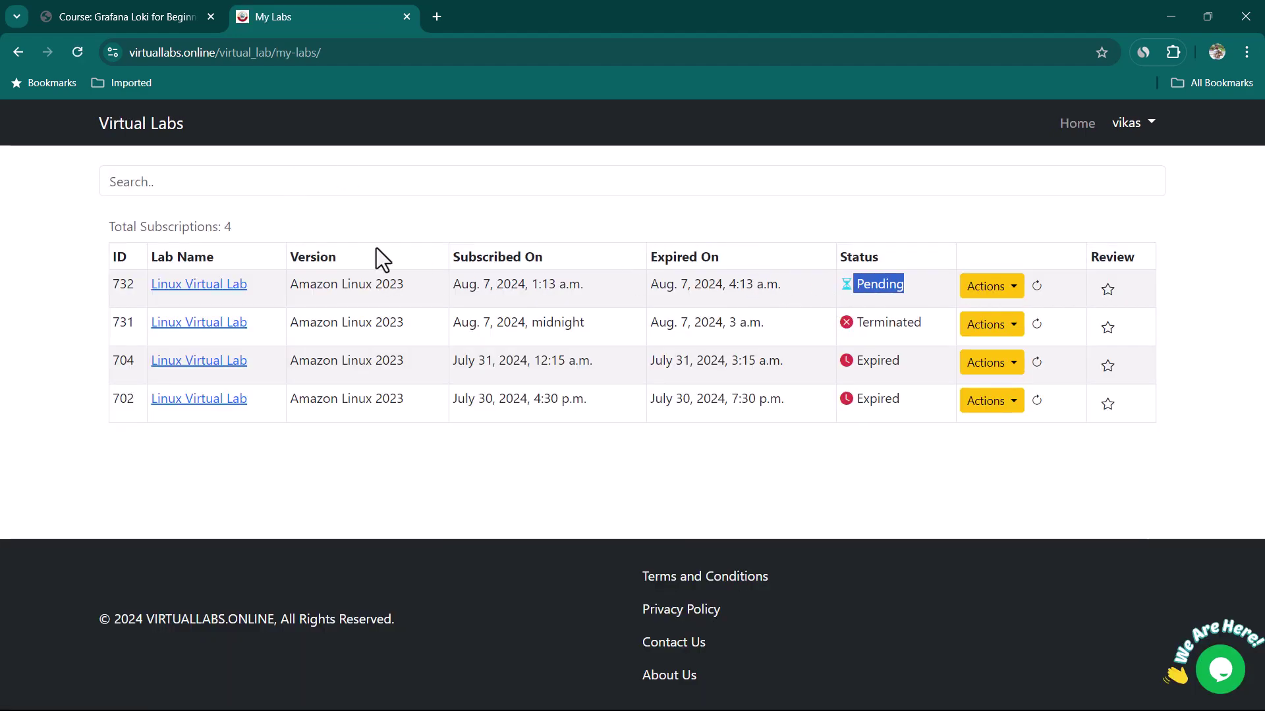
pyautogui.click(223, 295)
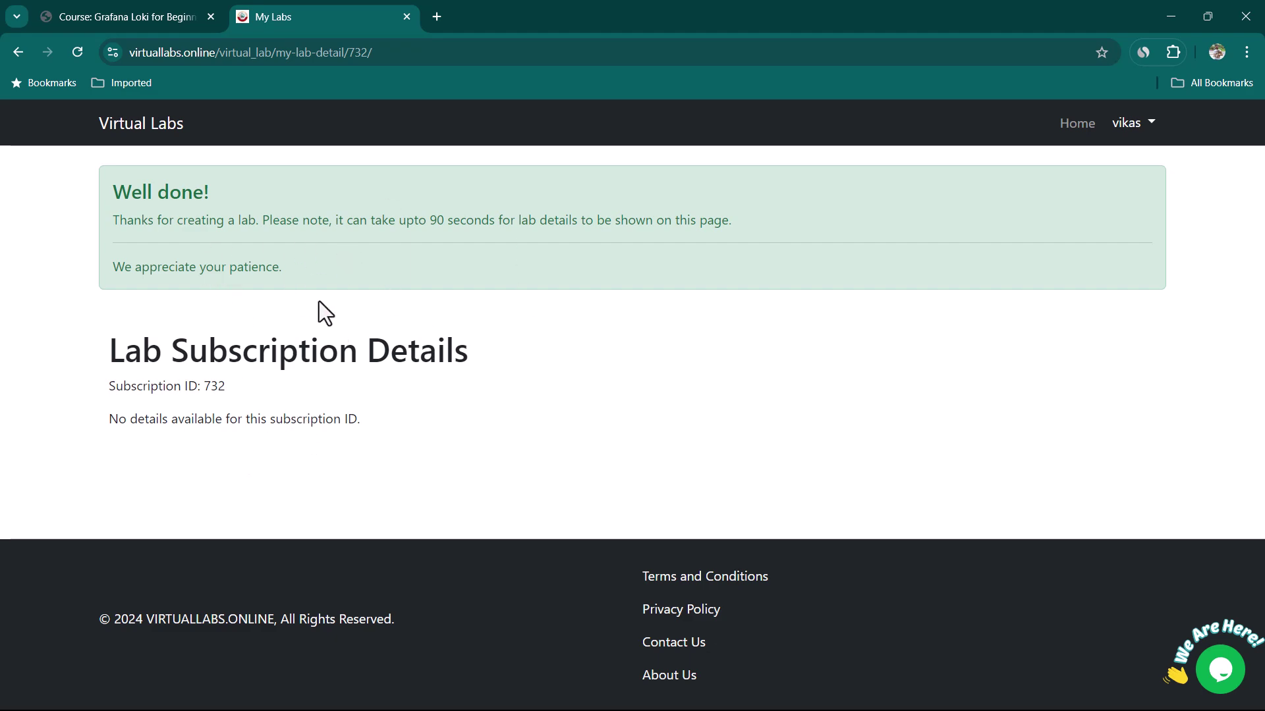
pyautogui.hotkey('ctrl', 'shift', 'Tab')
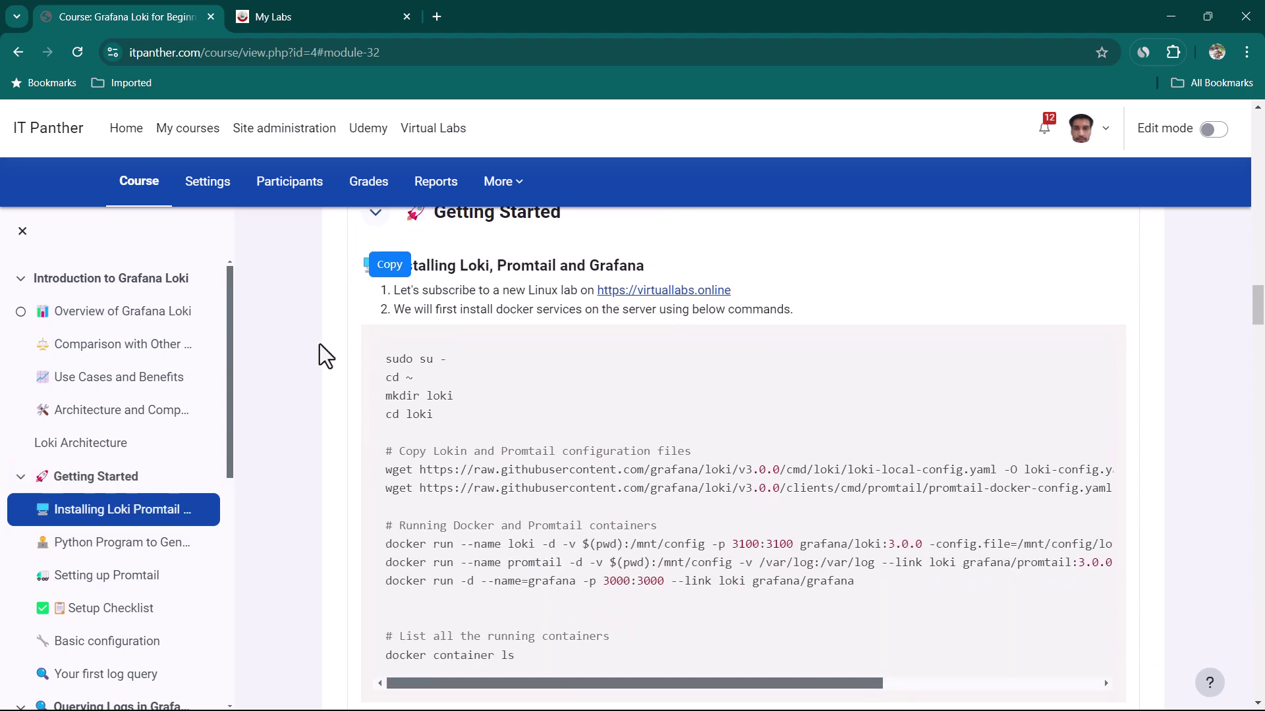
pyautogui.scroll(-1, 319, 343)
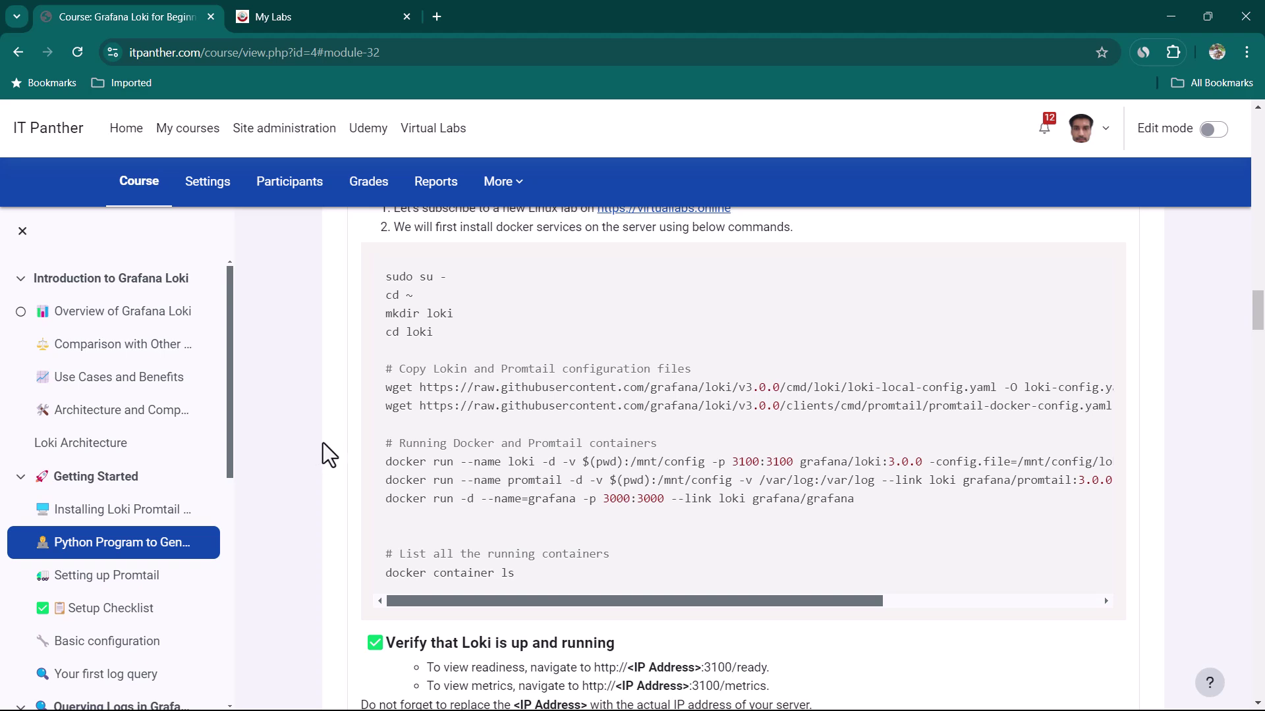
# Reload subscription 732's details and open its Web URL SSH terminal in a new tab.
pyautogui.click(325, 12)
pyautogui.click(77, 52)
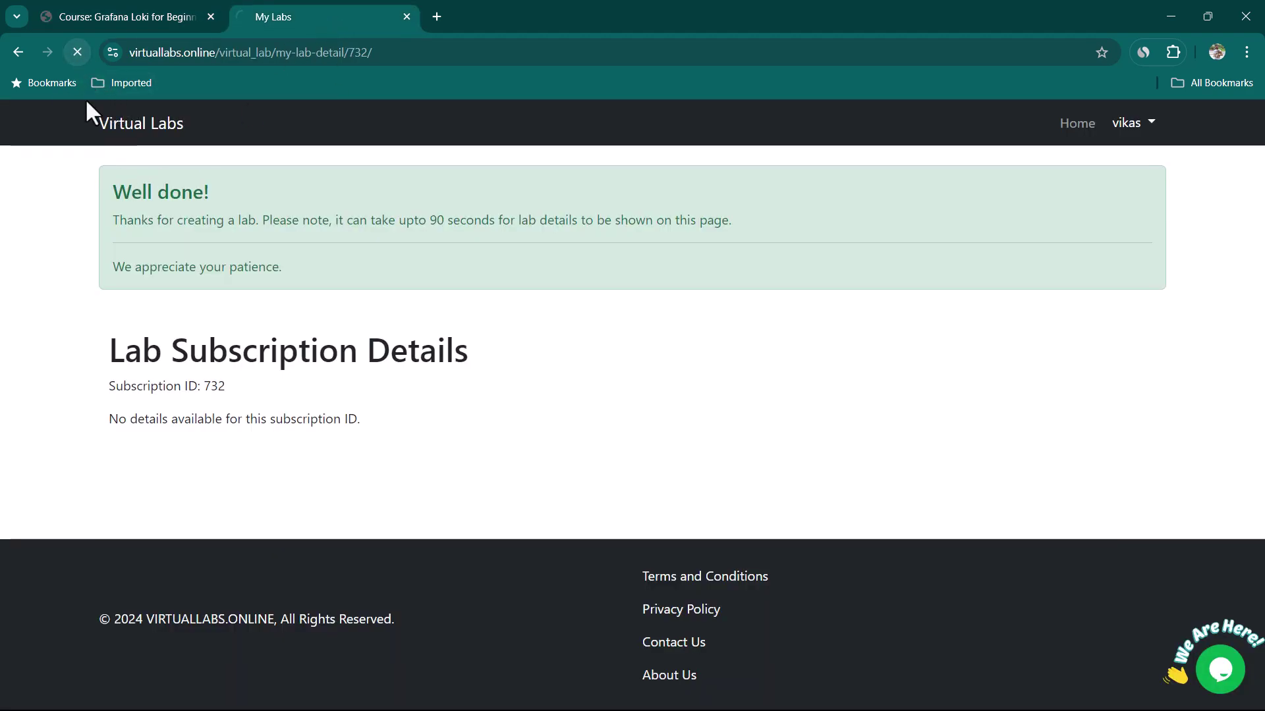
pyautogui.rightClick(538, 540)
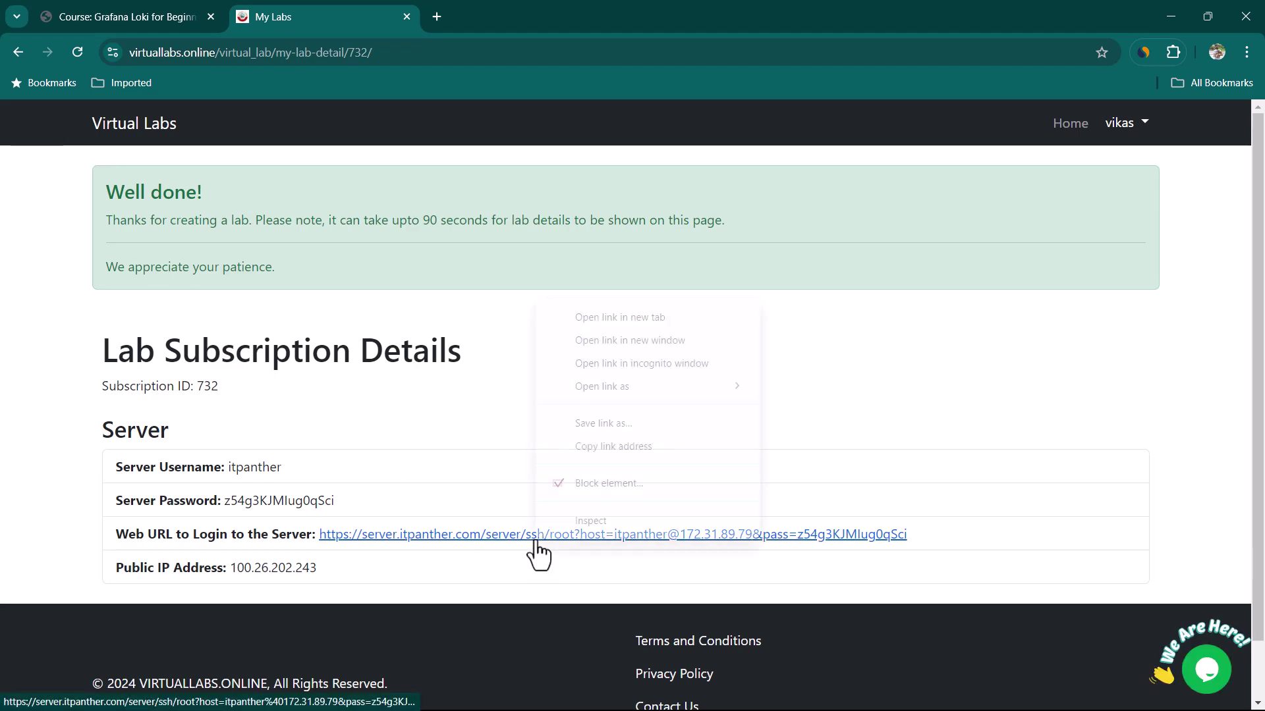
pyautogui.click(598, 319)
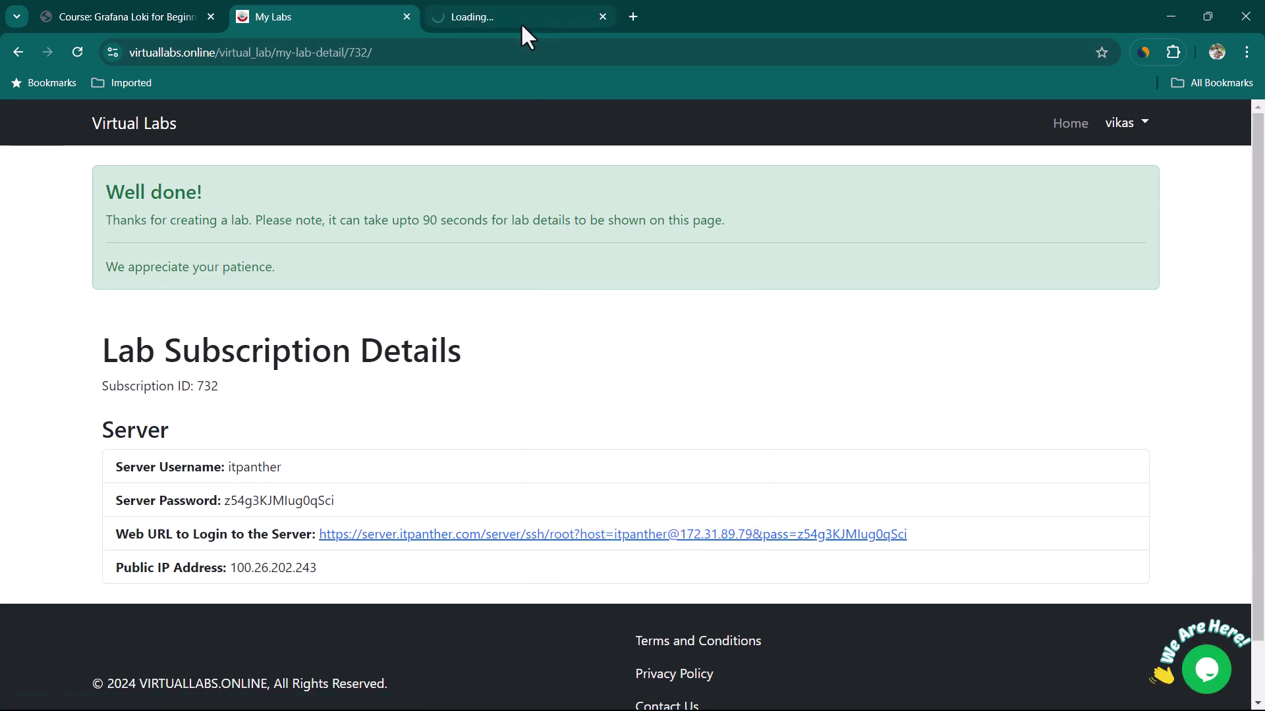
pyautogui.click(520, 19)
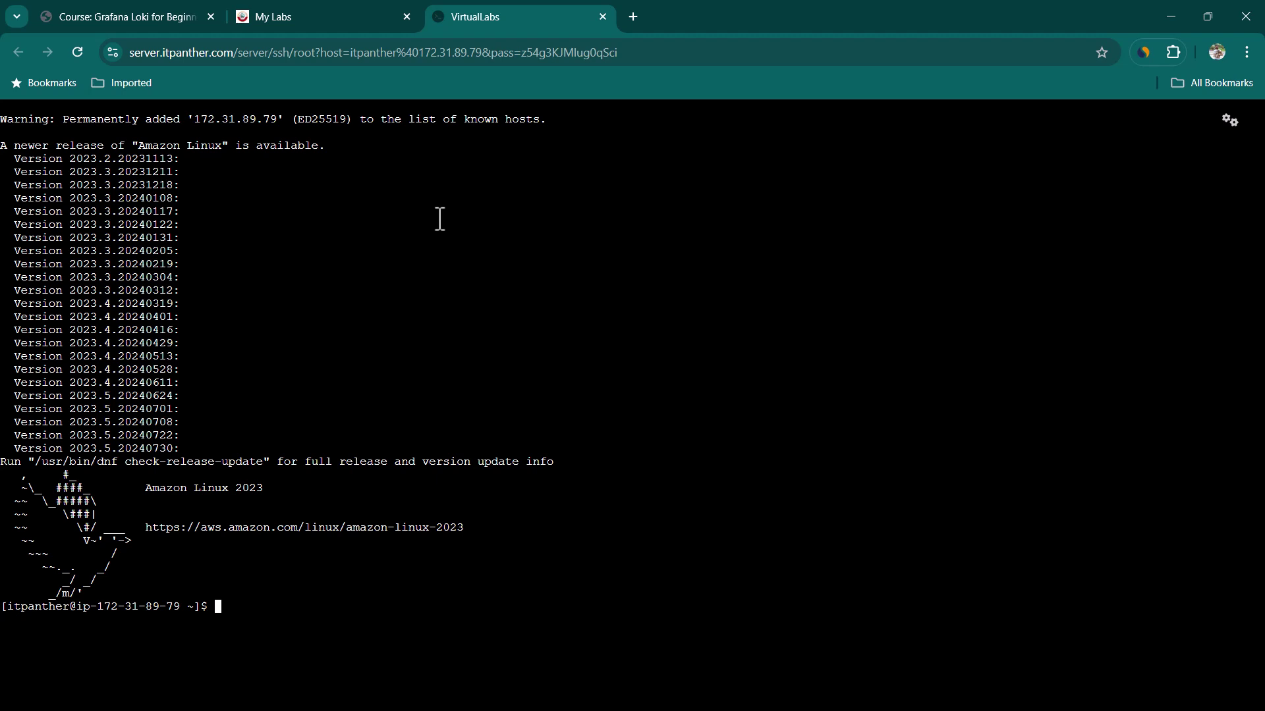
# Clear the terminal and become root with sudo su -.
pyautogui.write('clear')
pyautogui.press('Return')
pyautogui.write('sudo su -')
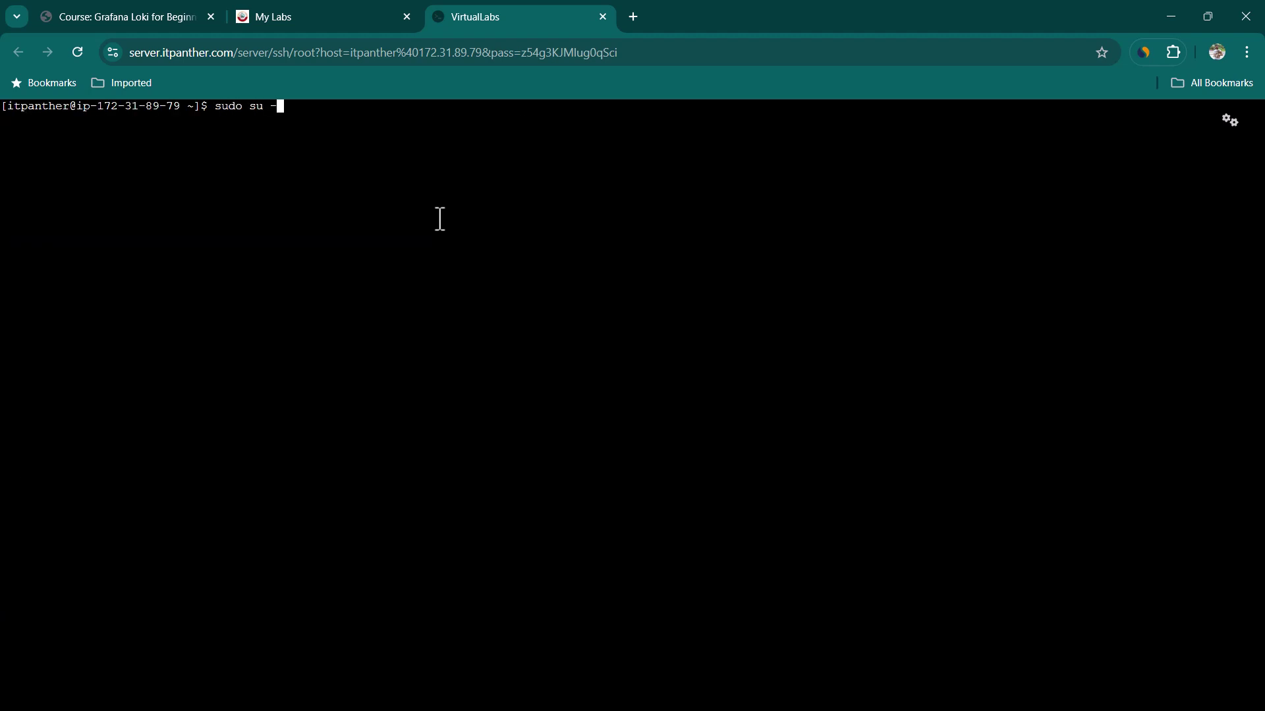
pyautogui.press('Return')
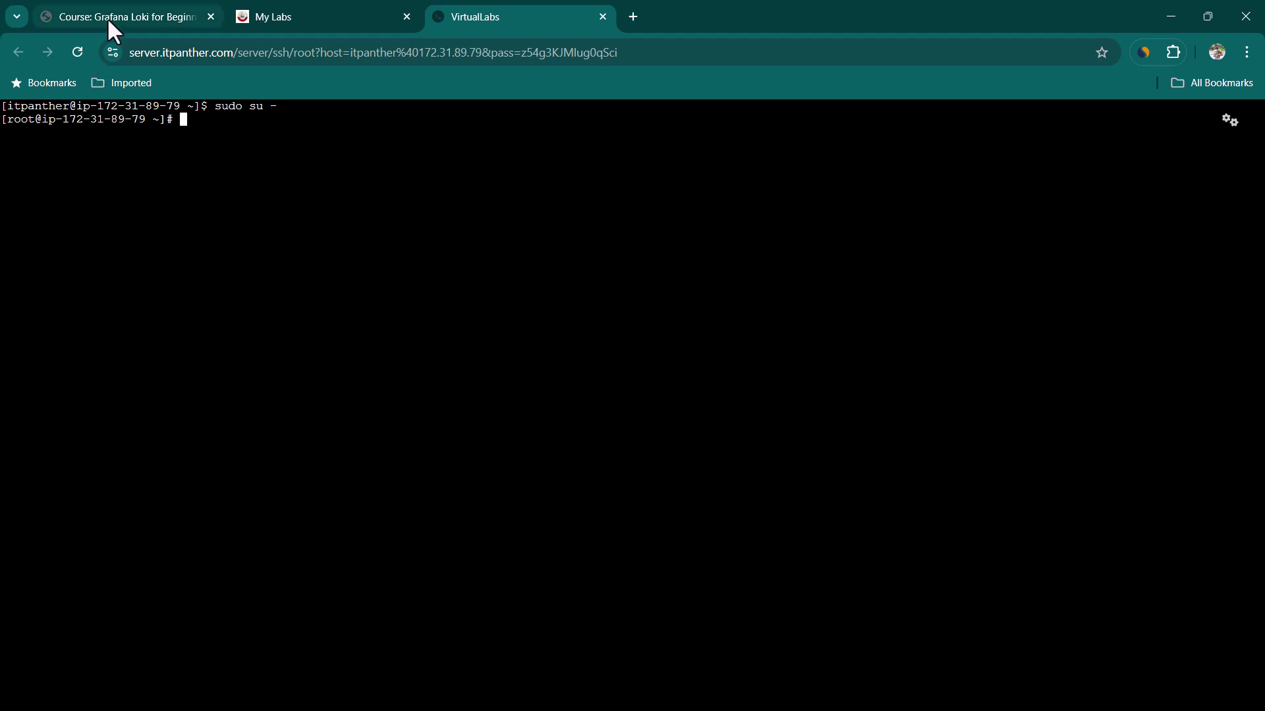
# Copy the course's Loki, Promtail and Grafana command block and paste it into the terminal.
pyautogui.click(107, 17)
pyautogui.moveTo(385, 271); pyautogui.dragTo(652, 575)
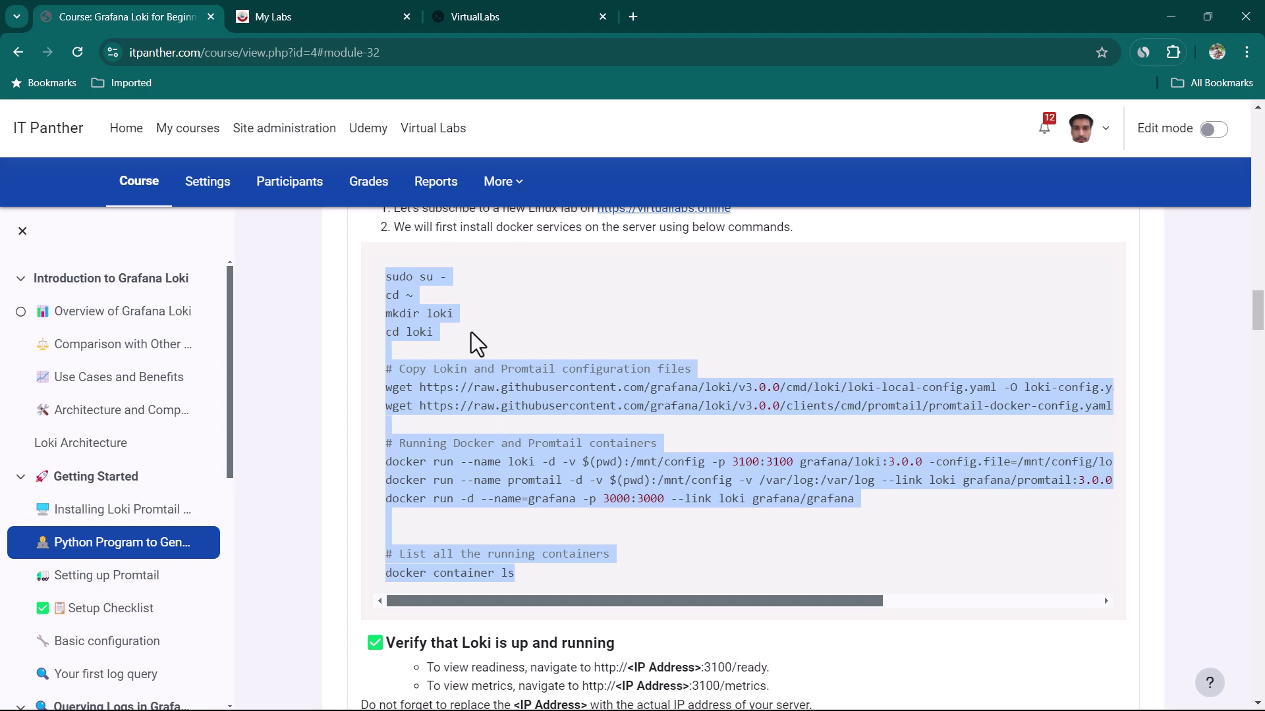
pyautogui.click(472, 18)
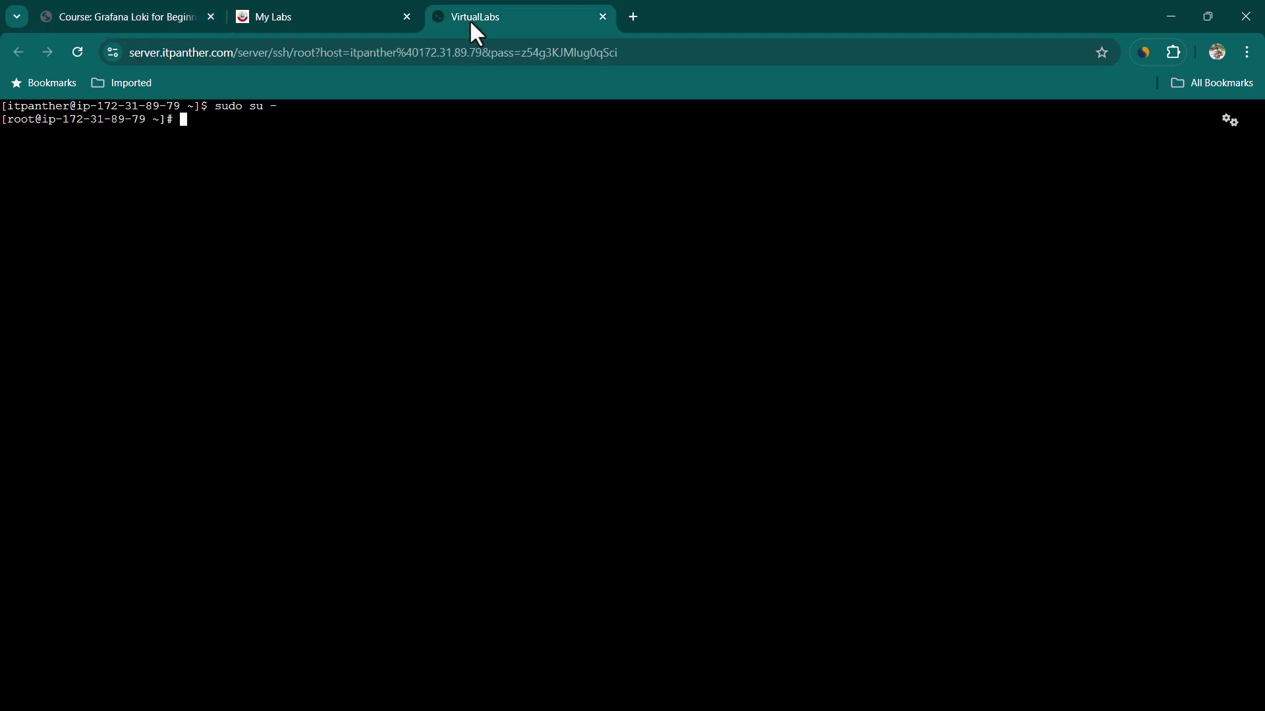
pyautogui.rightClick(311, 198)
pyautogui.click(493, 523)
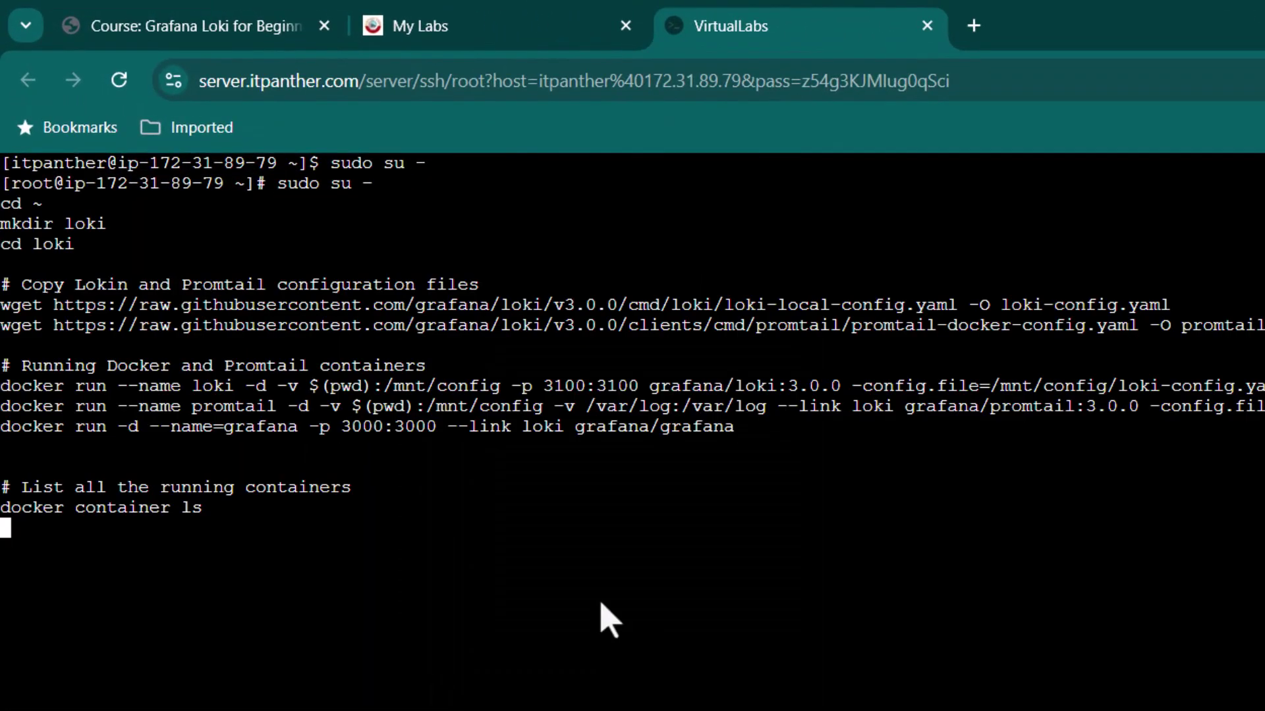
# Run docker ps, then 'sudo yum install -y docker && systemctl start docker', and clear the screen.
pyautogui.write('docker ps')
pyautogui.press('Return')
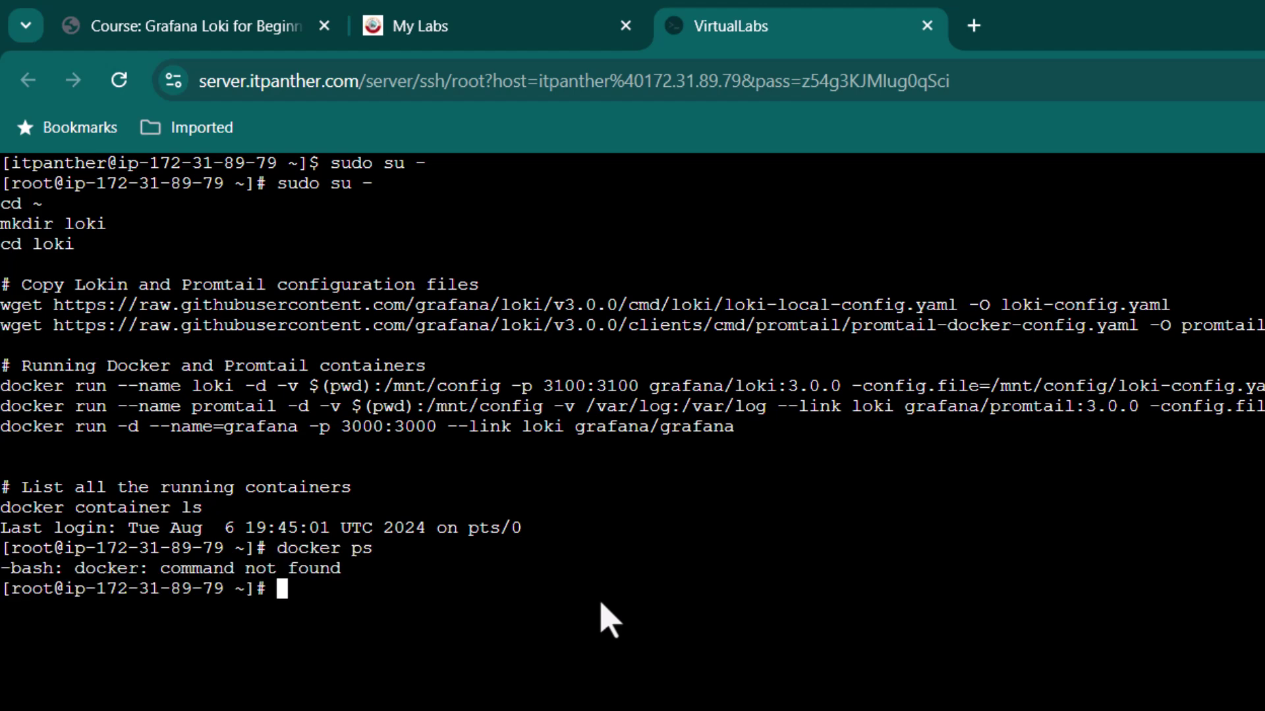
pyautogui.write('sudo yum i')
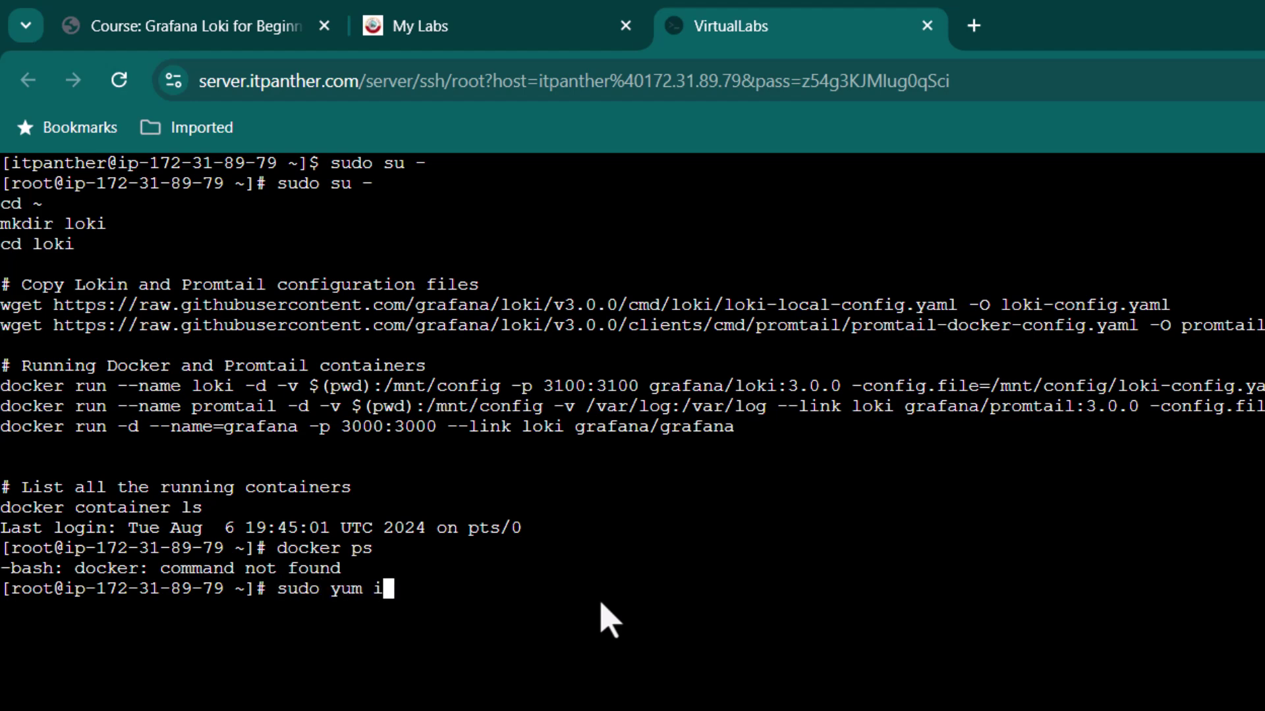
pyautogui.write('nstall -y docker &&')
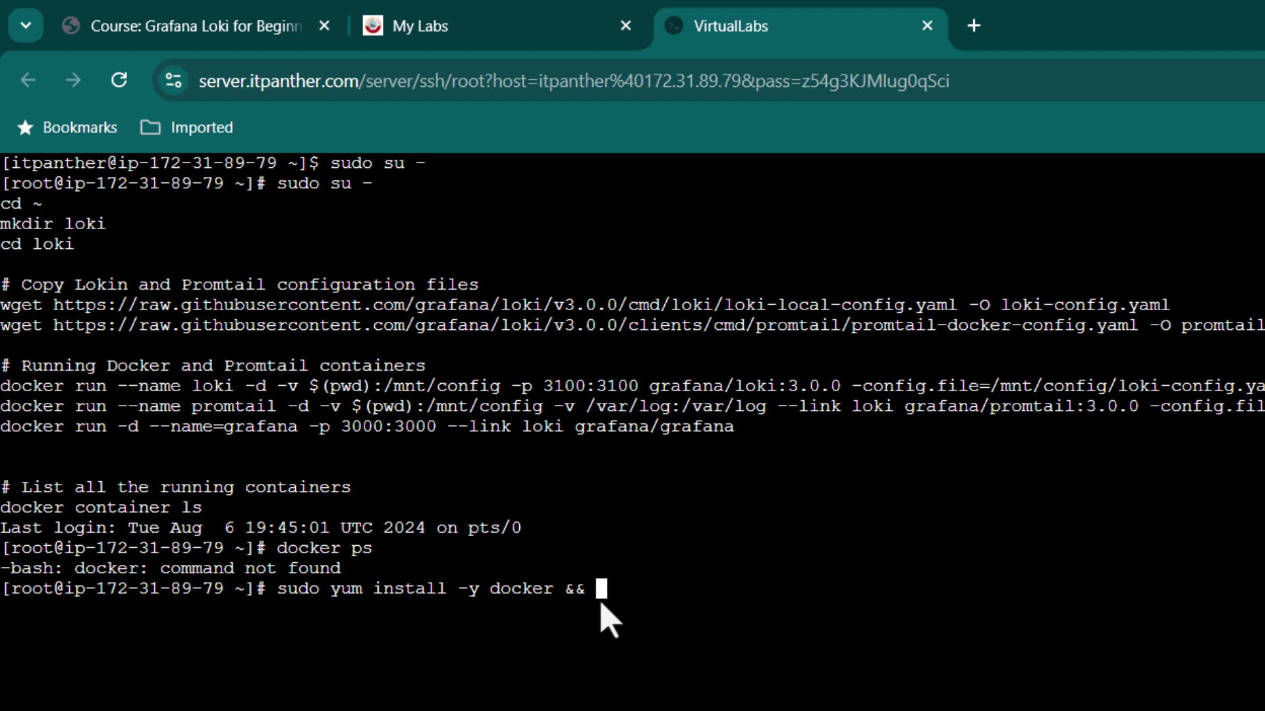
pyautogui.write(' systemctl start docker')
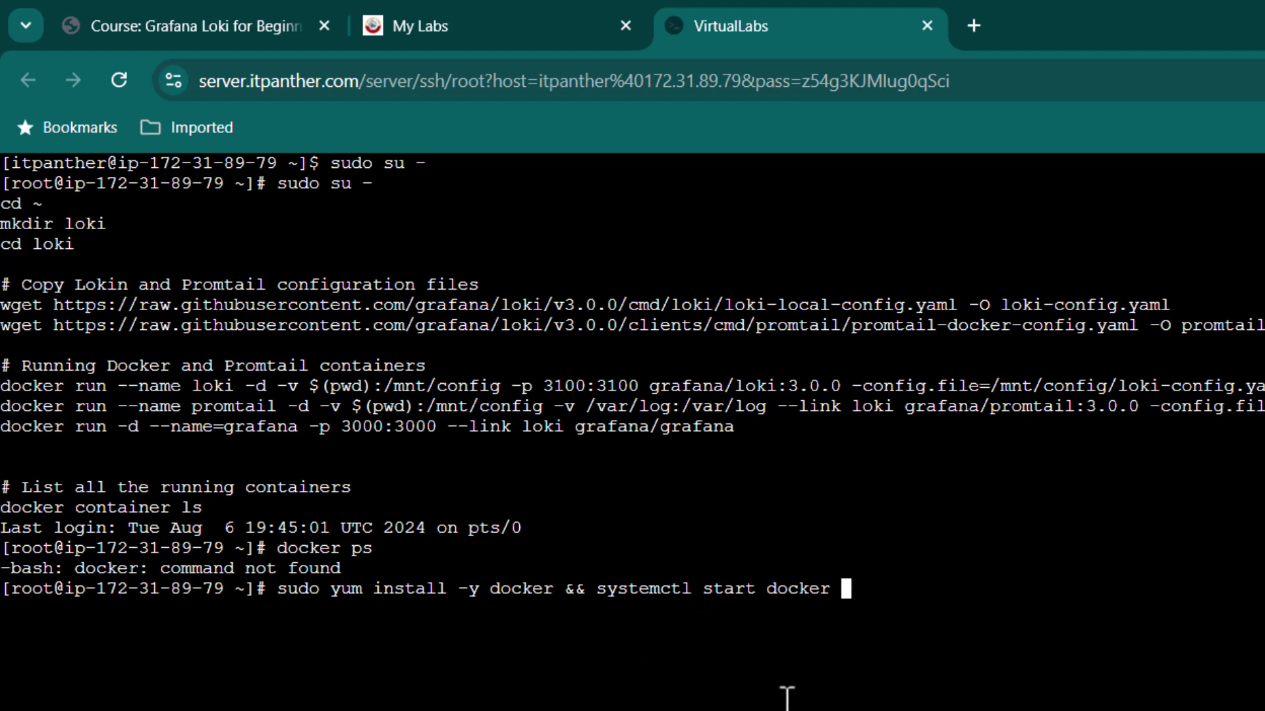
pyautogui.press('Return')
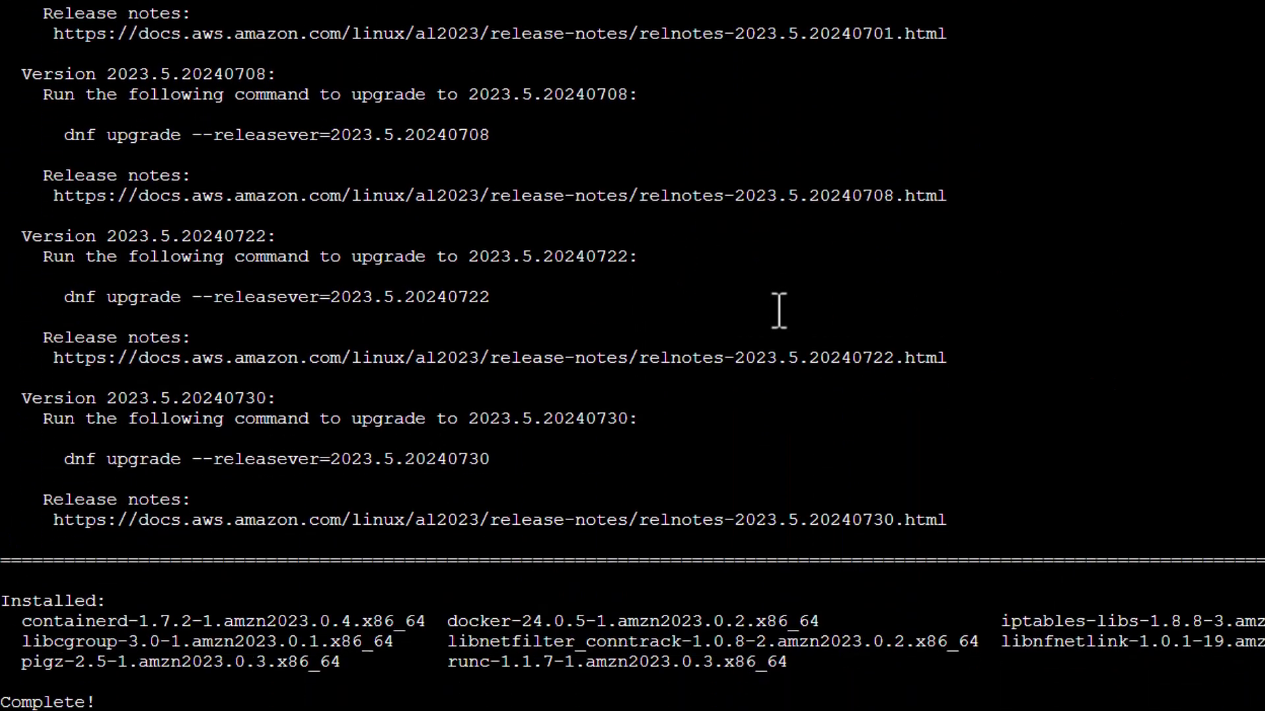
pyautogui.write('clear')
pyautogui.press('Return')
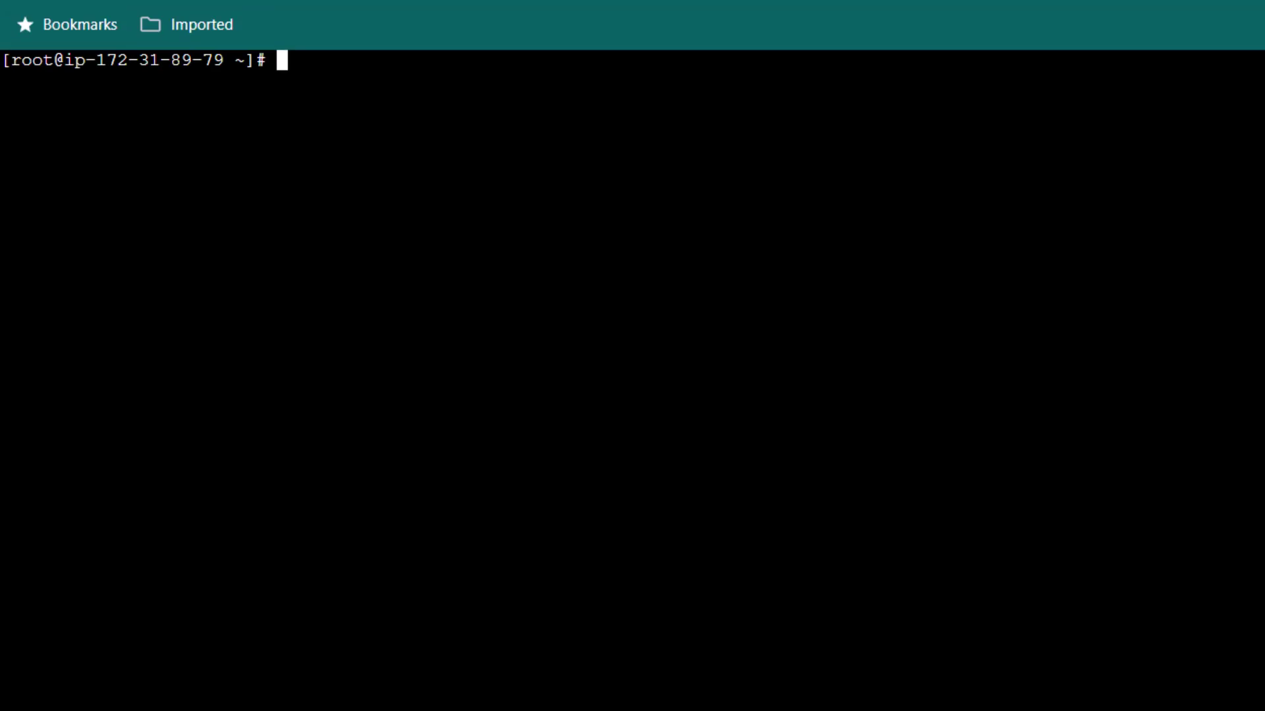
pyautogui.hotkey('ctrl', '1')
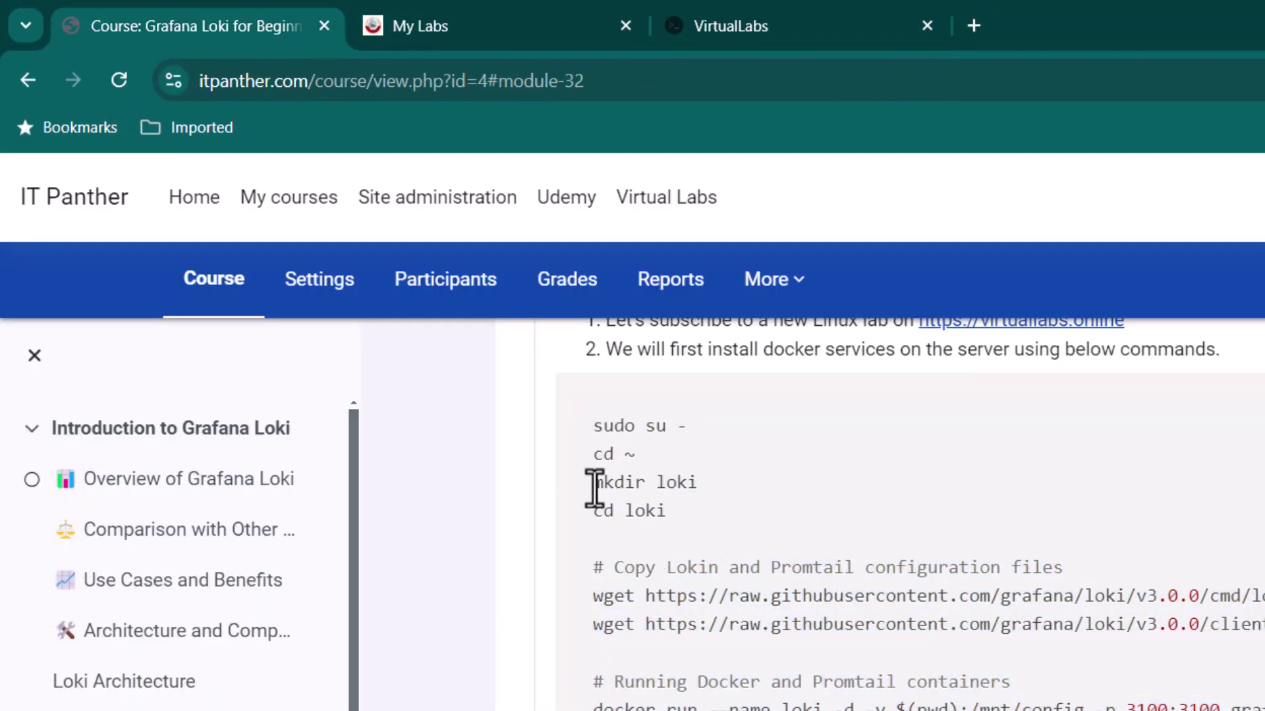
# Move to root's home directory with cd ~ and confirm it with pwd.
pyautogui.moveTo(593, 483); pyautogui.dragTo(699, 487)
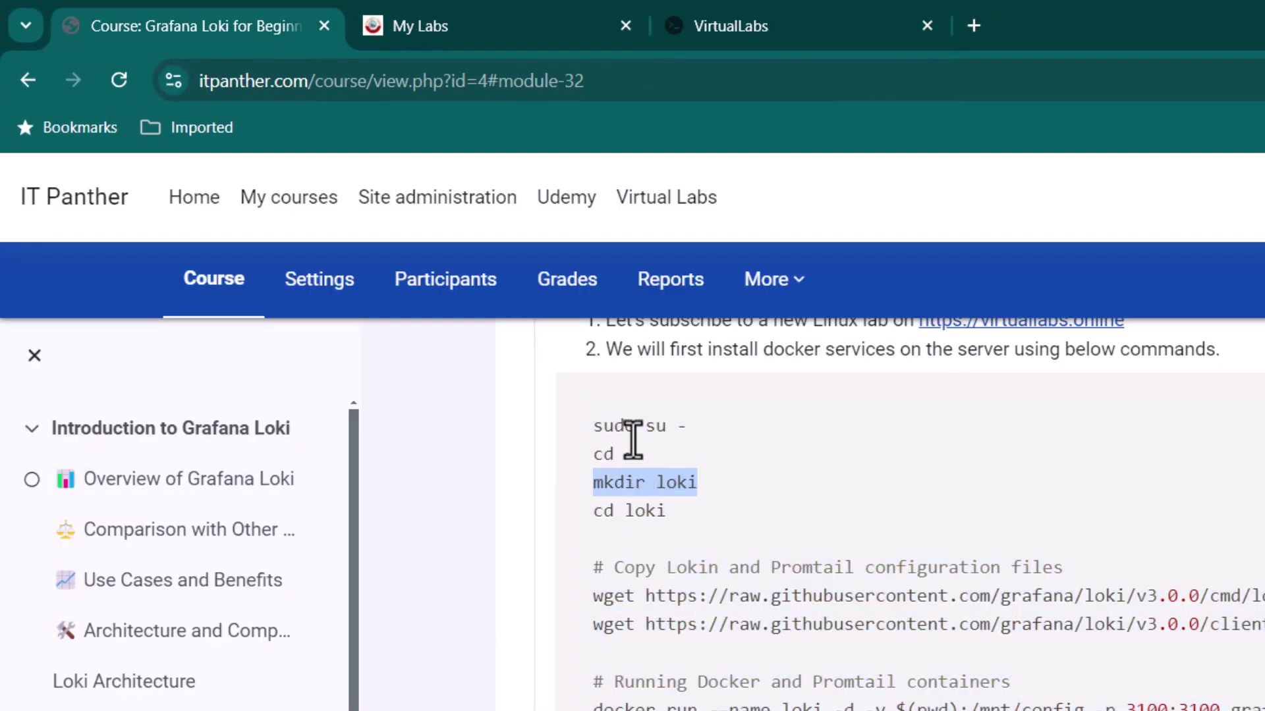
pyautogui.moveTo(594, 426); pyautogui.dragTo(689, 427)
pyautogui.moveTo(593, 454); pyautogui.dragTo(655, 461)
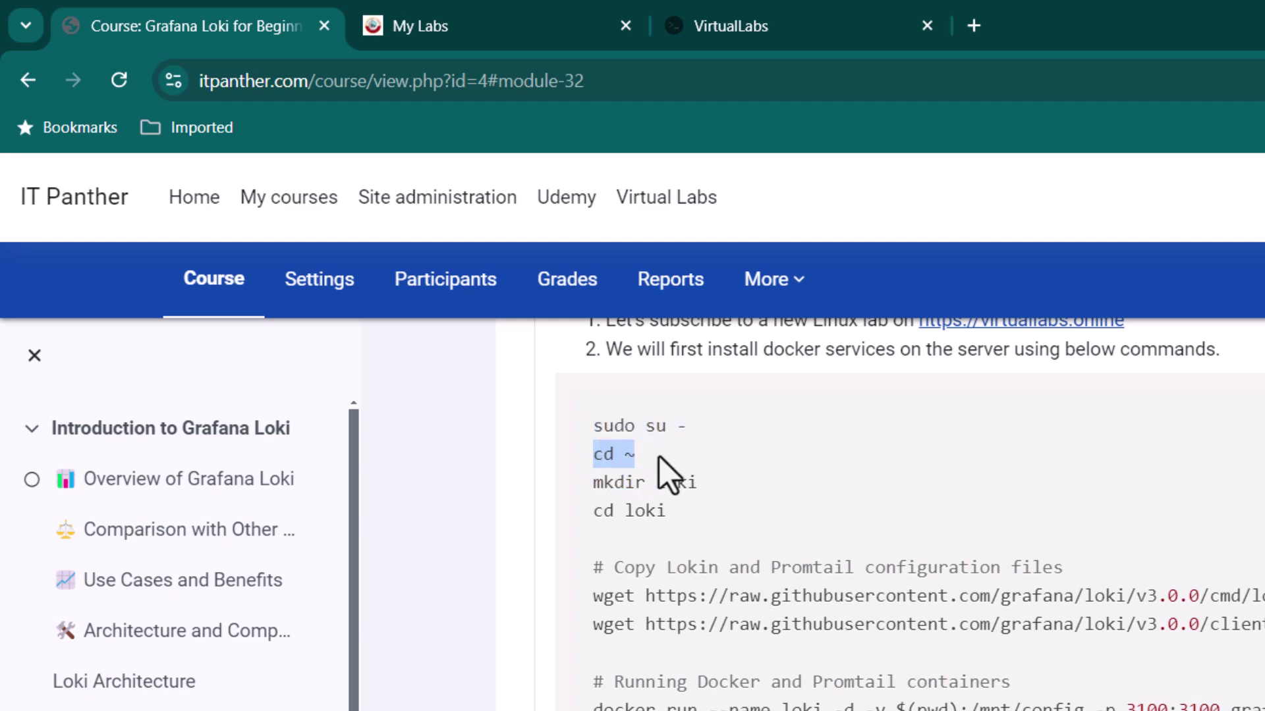
pyautogui.click(758, 26)
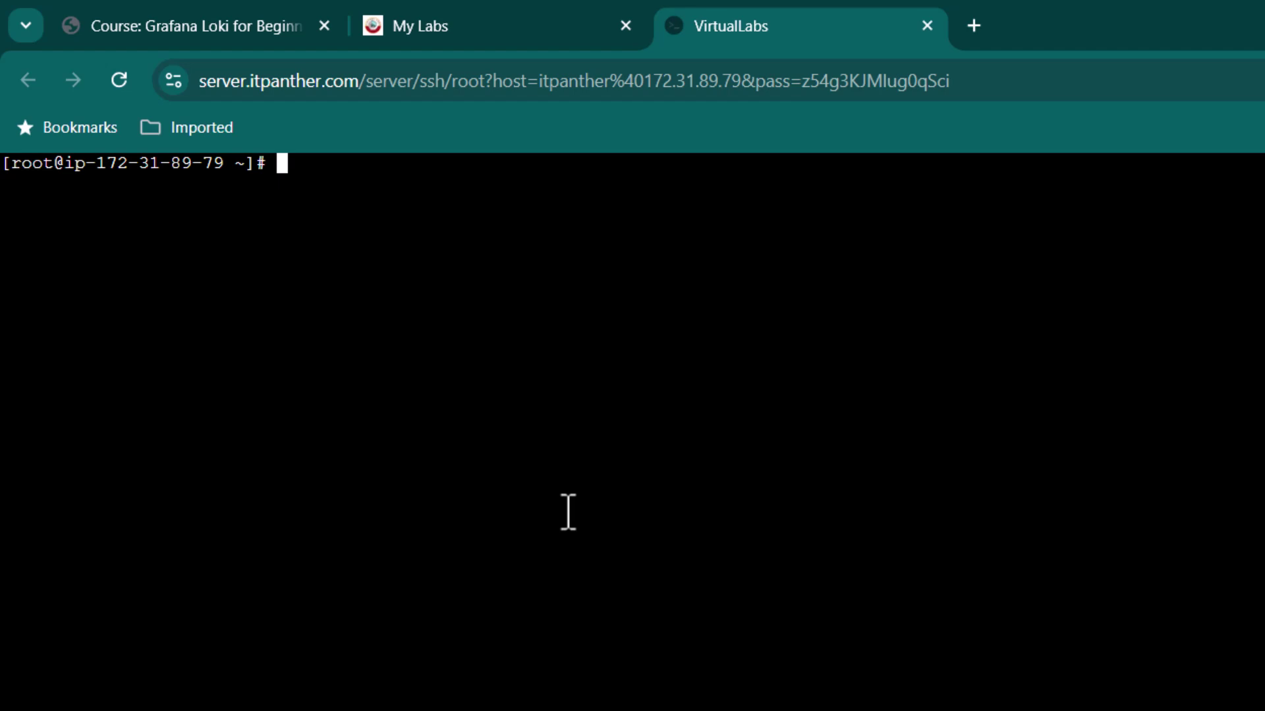
pyautogui.write('cd ~')
pyautogui.press('Return')
pyautogui.write('pwd')
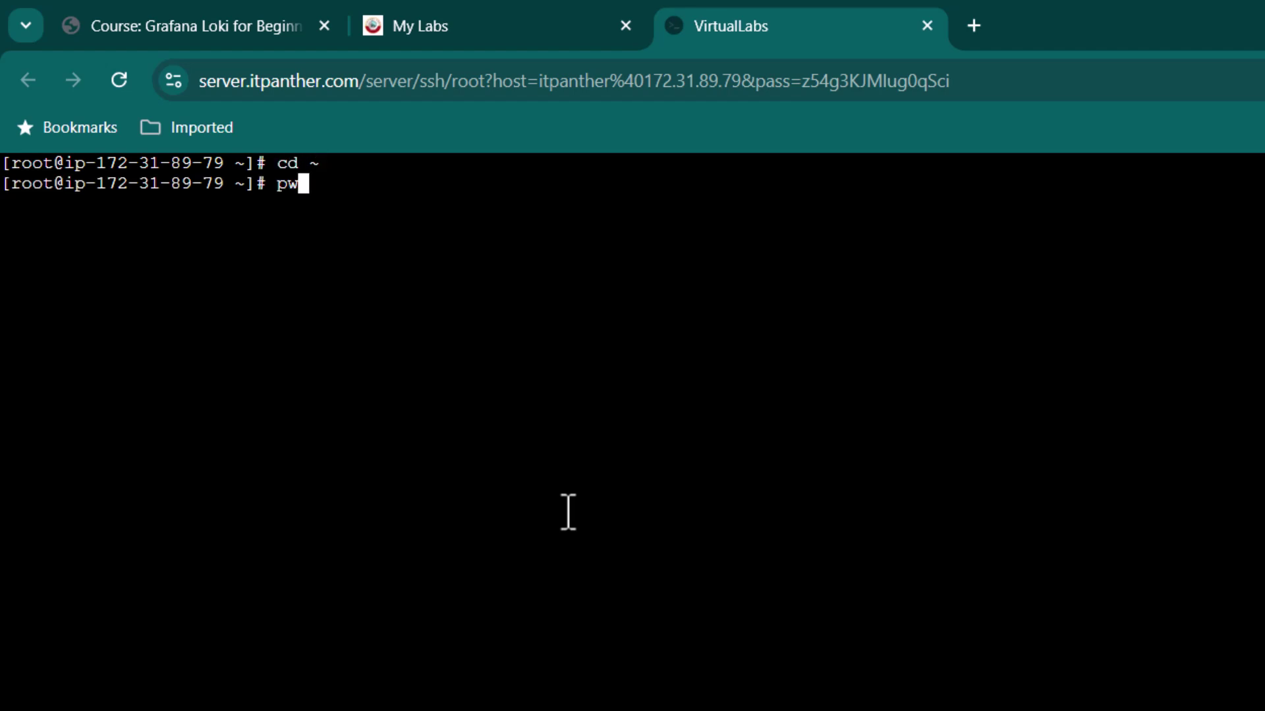
pyautogui.press('Return')
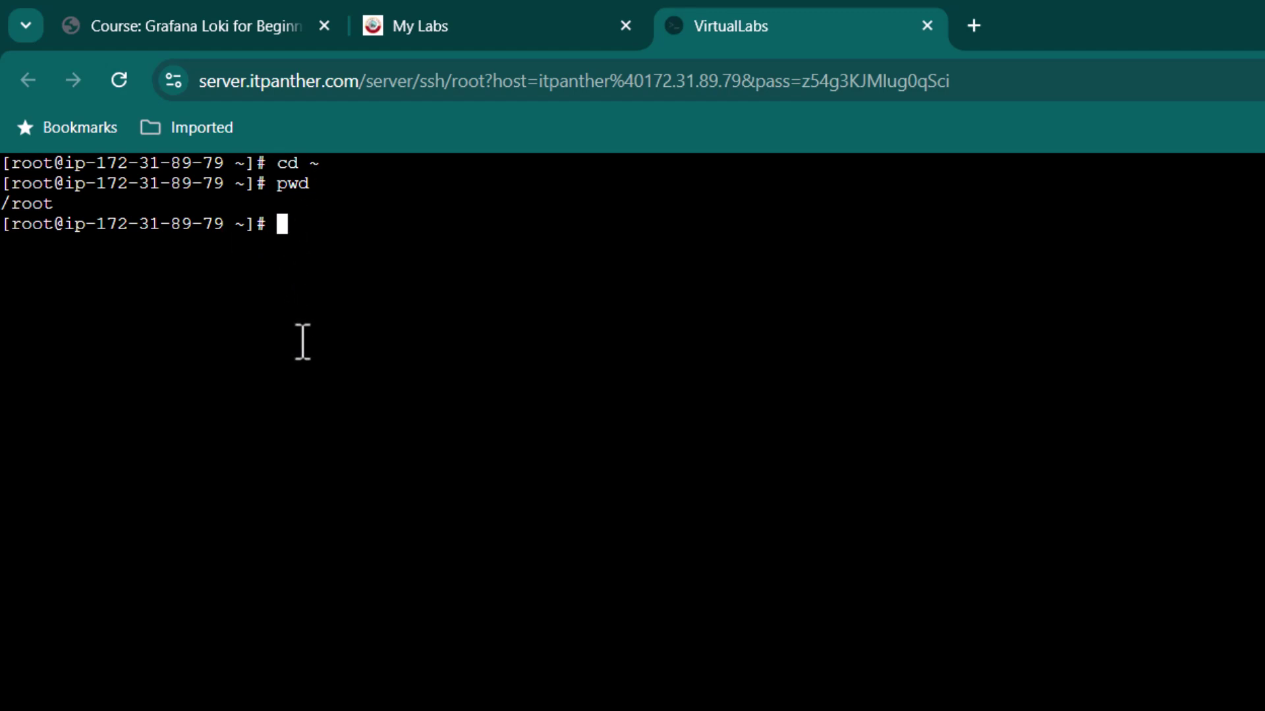
# Create the loki folder with mkdir loki and change into it with cd loki/.
pyautogui.click(250, 41)
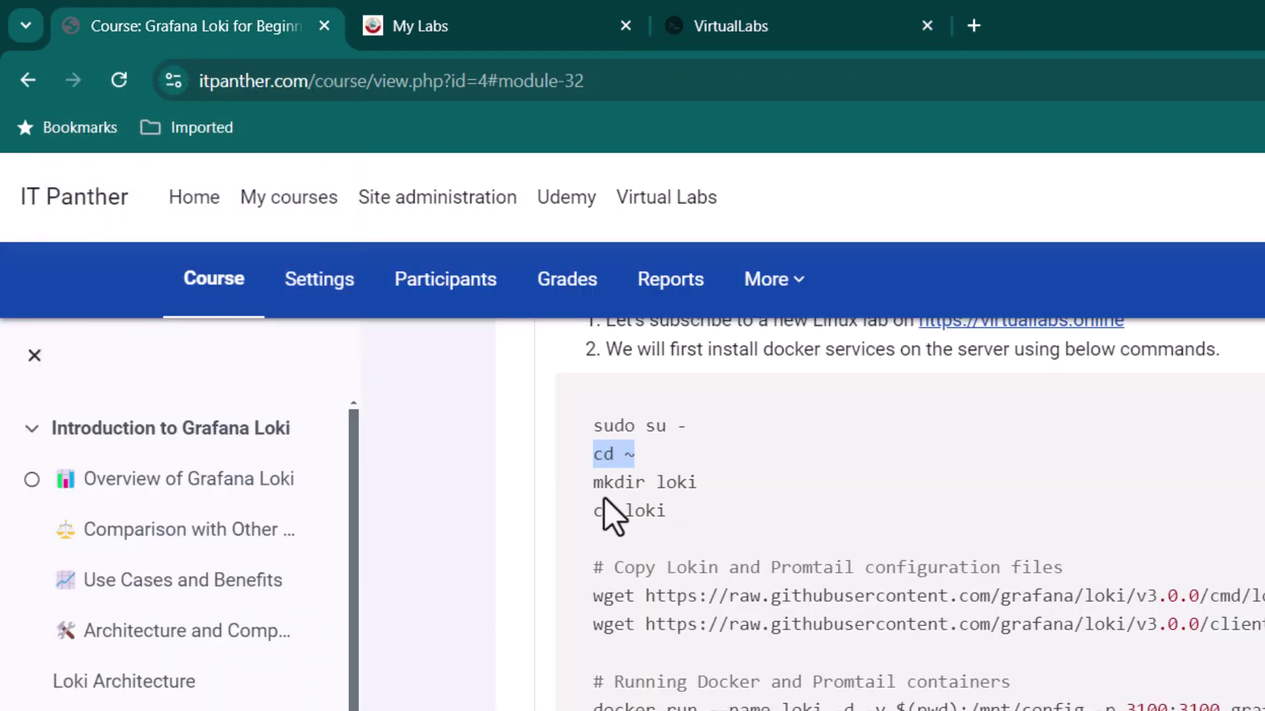
pyautogui.moveTo(592, 484); pyautogui.dragTo(749, 488)
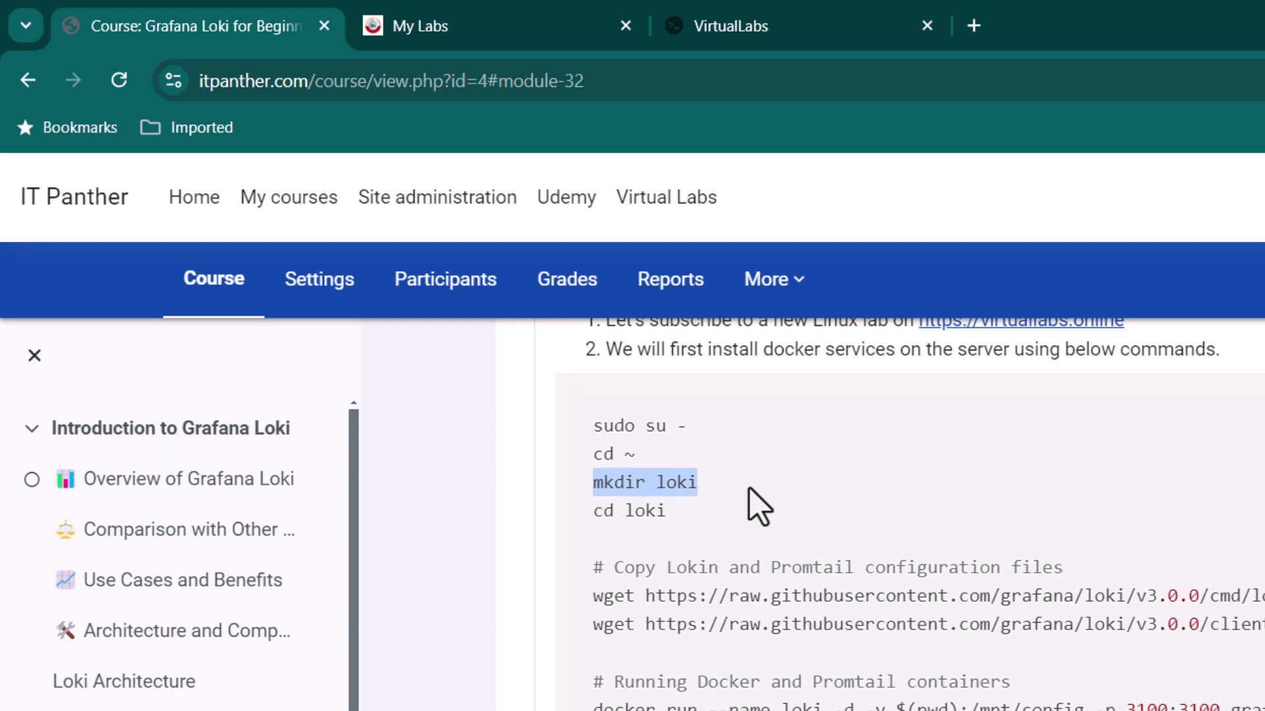
pyautogui.click(759, 39)
pyautogui.rightClick(456, 298)
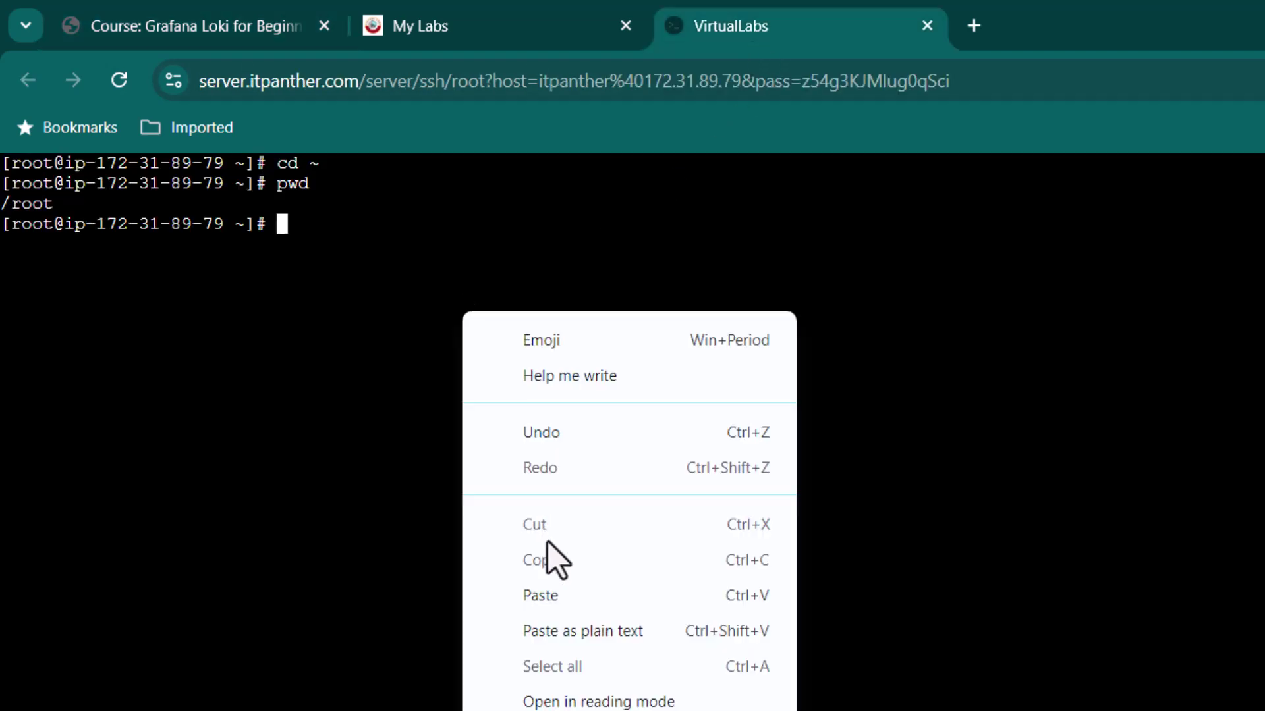
pyautogui.click(561, 599)
pyautogui.press('Return')
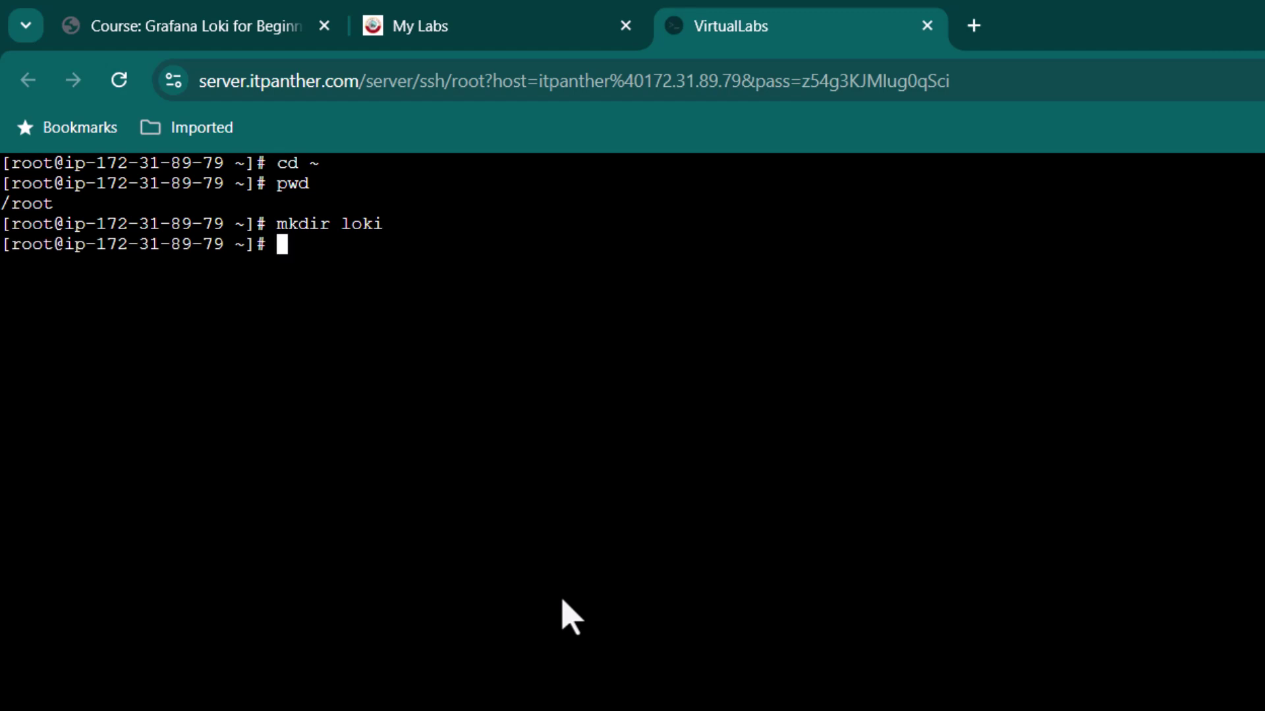
pyautogui.write('cd loki/')
pyautogui.press('Return')
# Copy the course's wget line and download loki-config.yaml.
pyautogui.hotkey('ctrl', 'Tab')
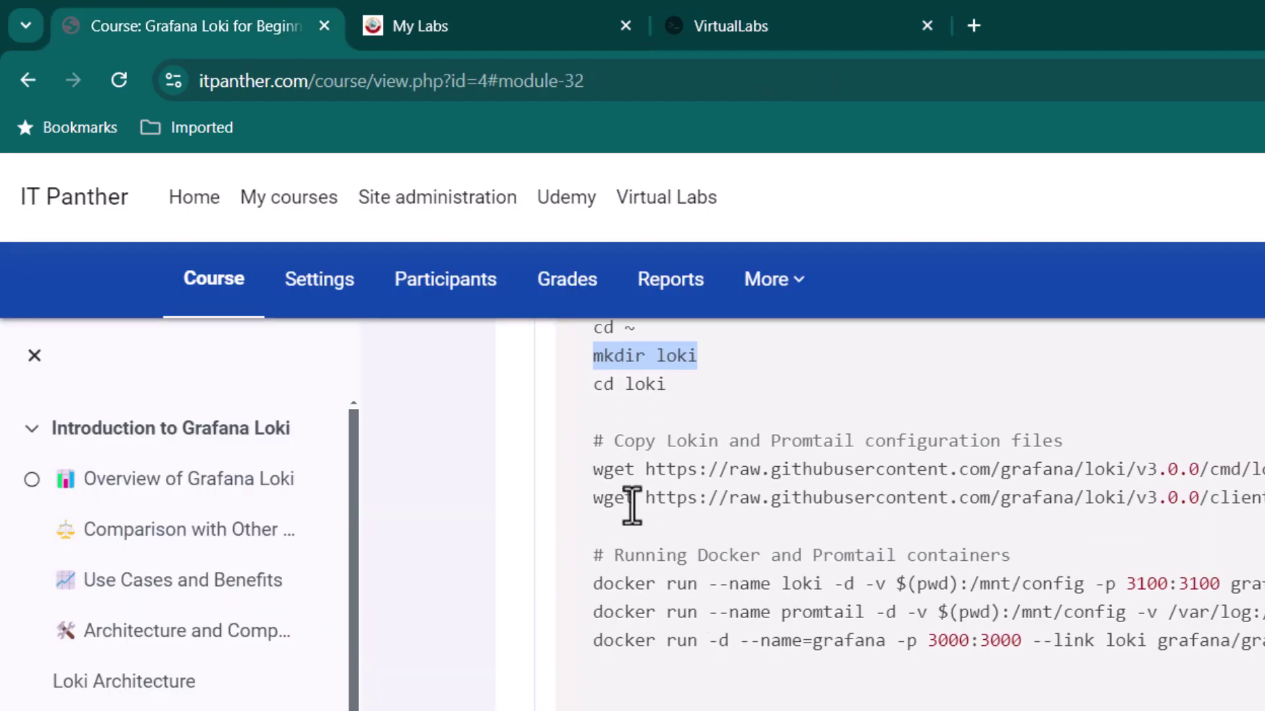
pyautogui.moveTo(592, 440); pyautogui.dragTo(1264, 471)
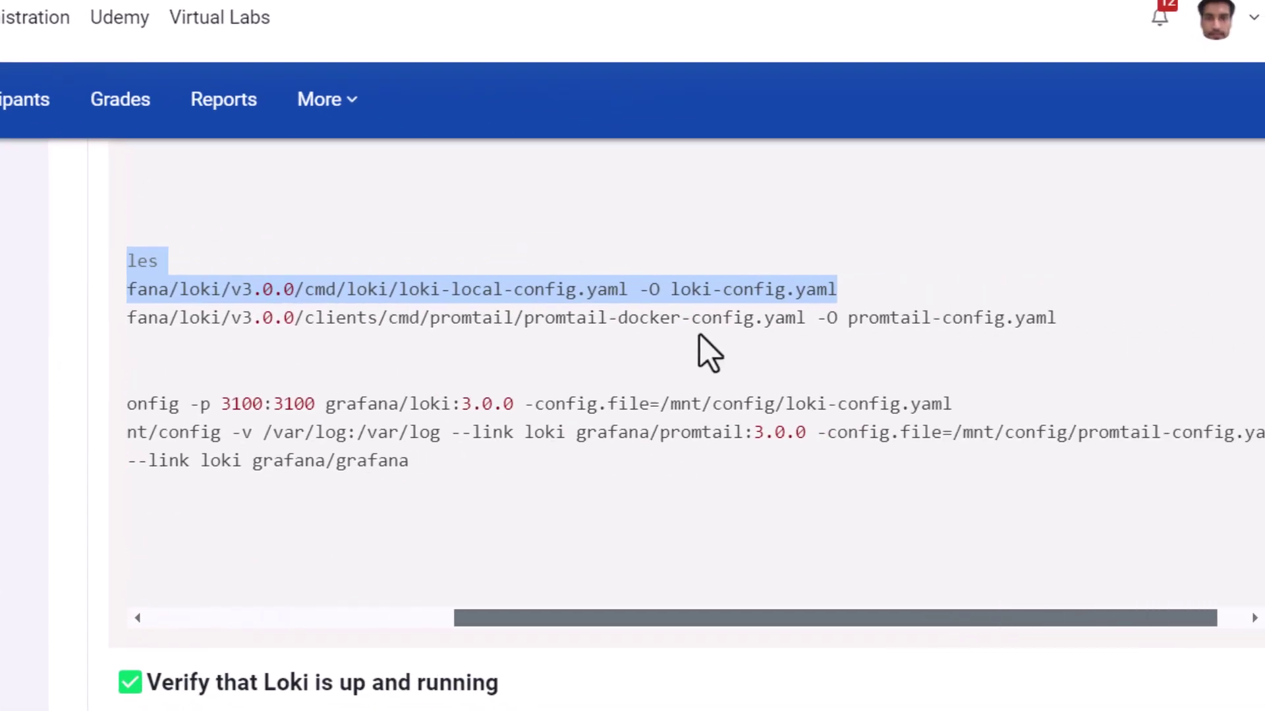
pyautogui.click(536, 322)
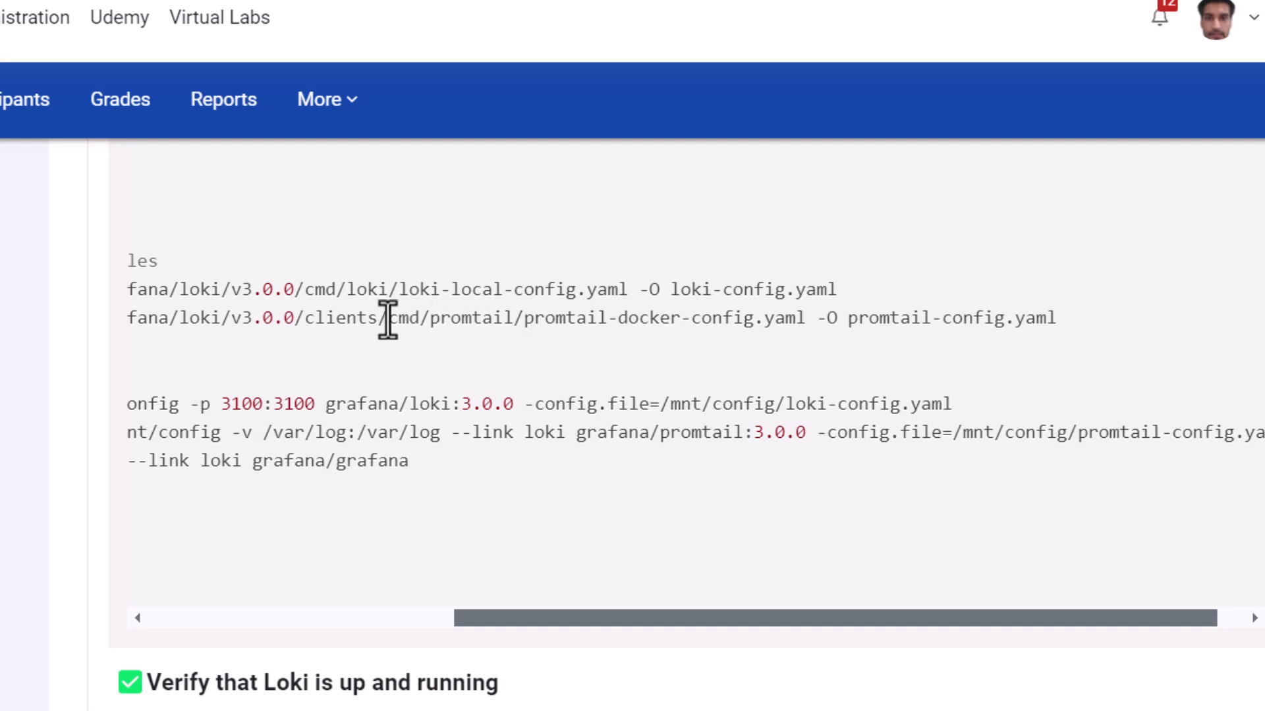
pyautogui.moveTo(389, 318); pyautogui.dragTo(917, 323)
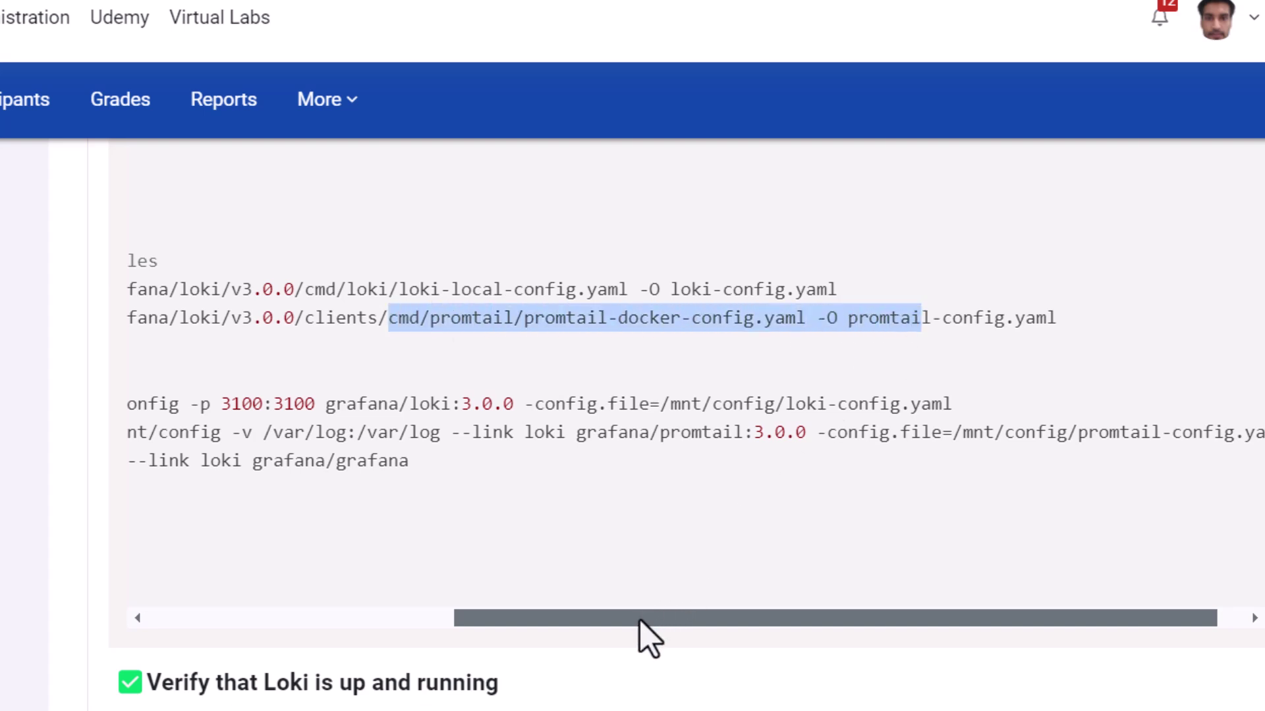
pyautogui.moveTo(646, 621); pyautogui.dragTo(160, 322)
pyautogui.tripleClick(156, 293)
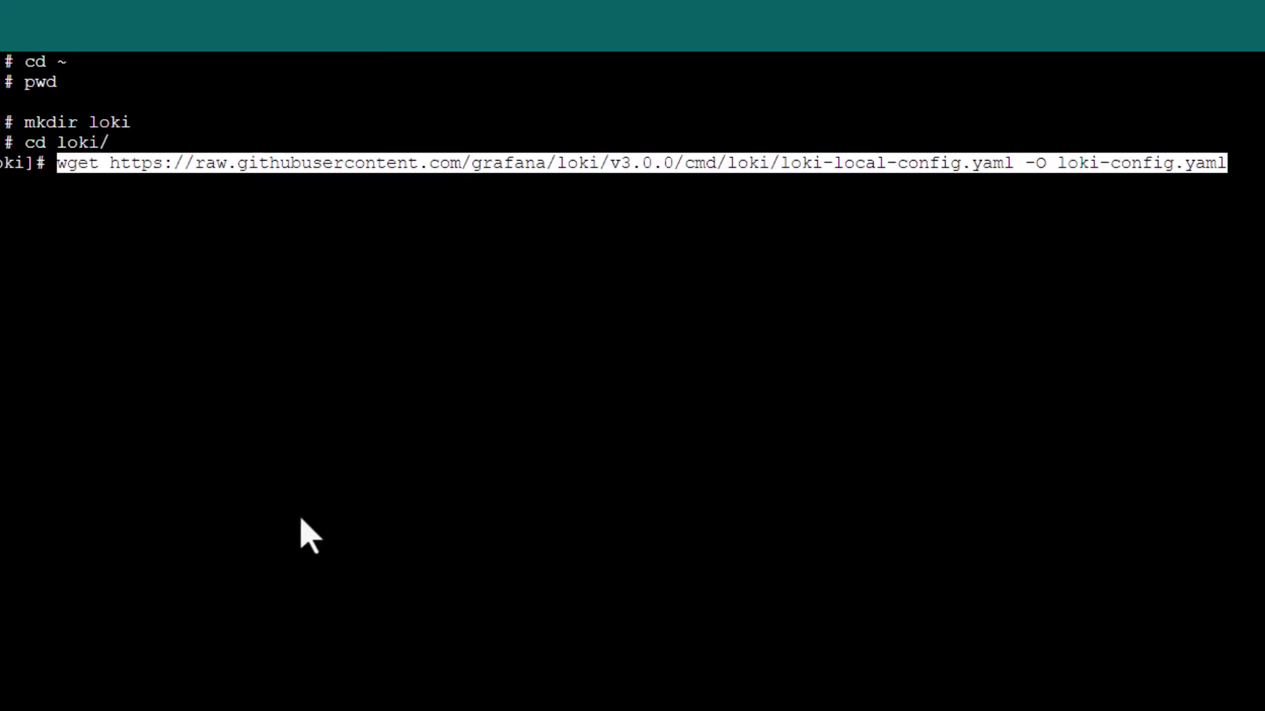
pyautogui.press('Return')
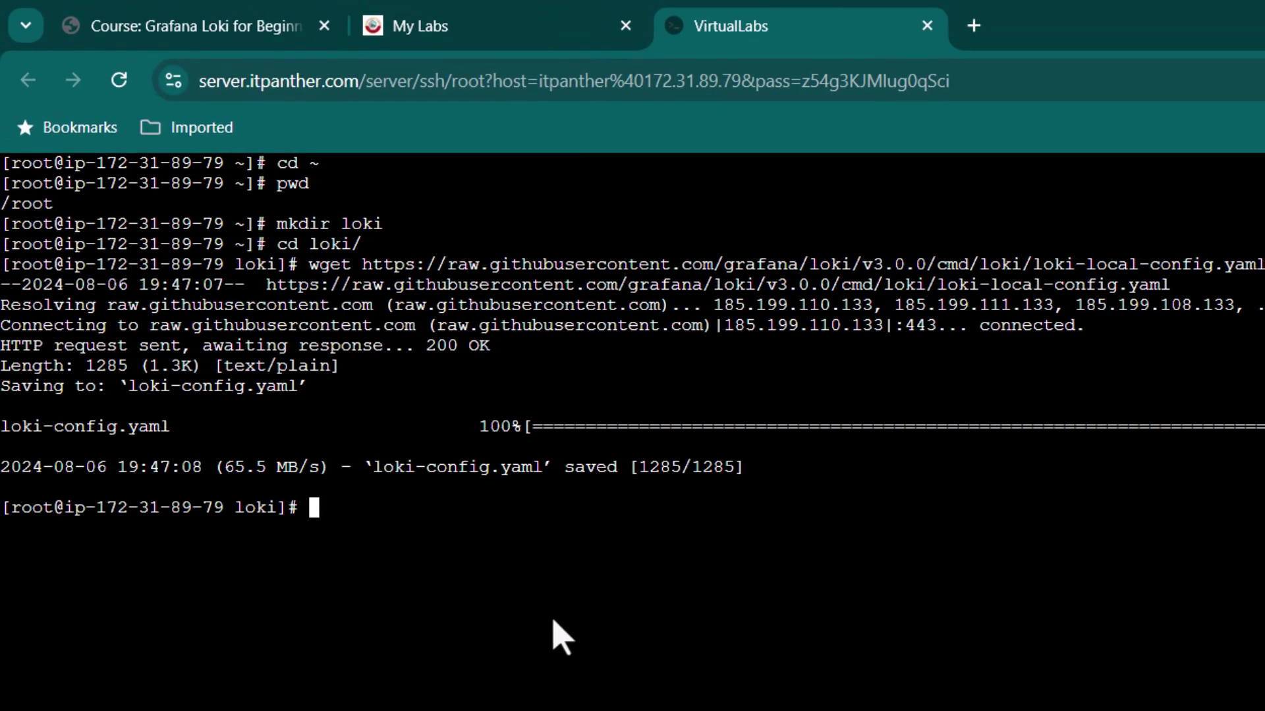
# Download promtail-config.yaml the same way and list the folder with ls.
pyautogui.click(241, 15)
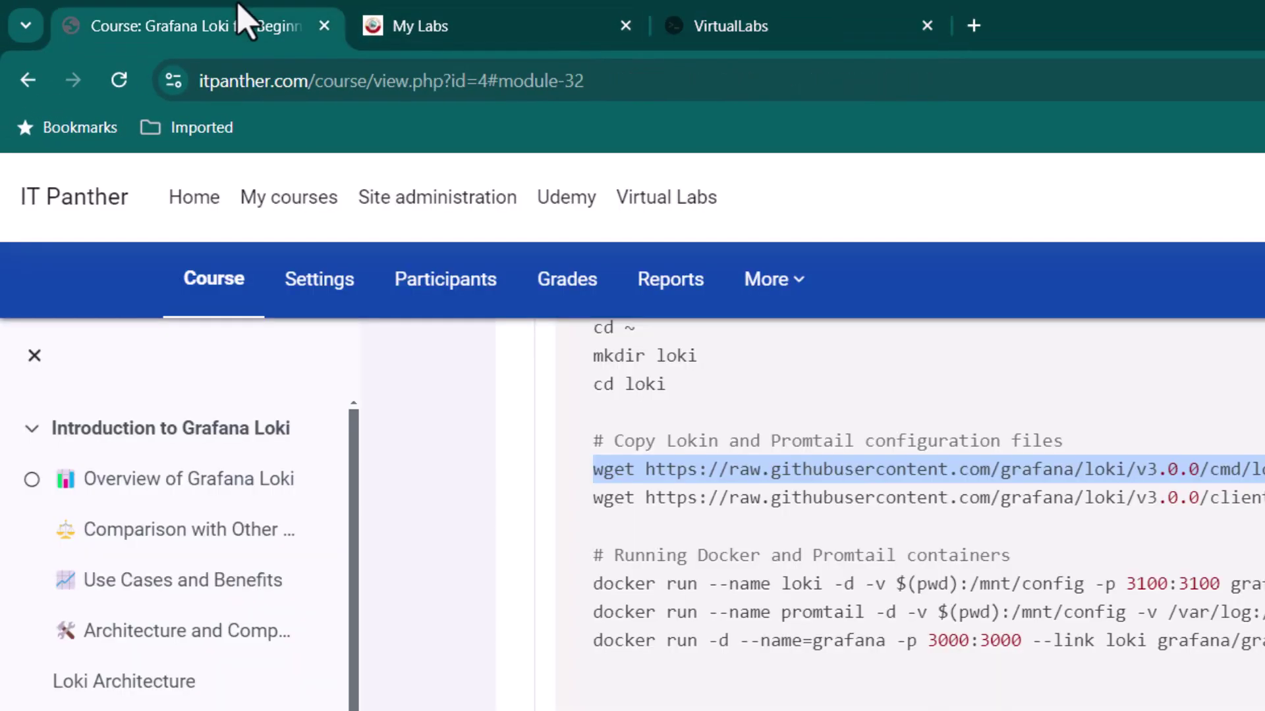
pyautogui.tripleClick(662, 507)
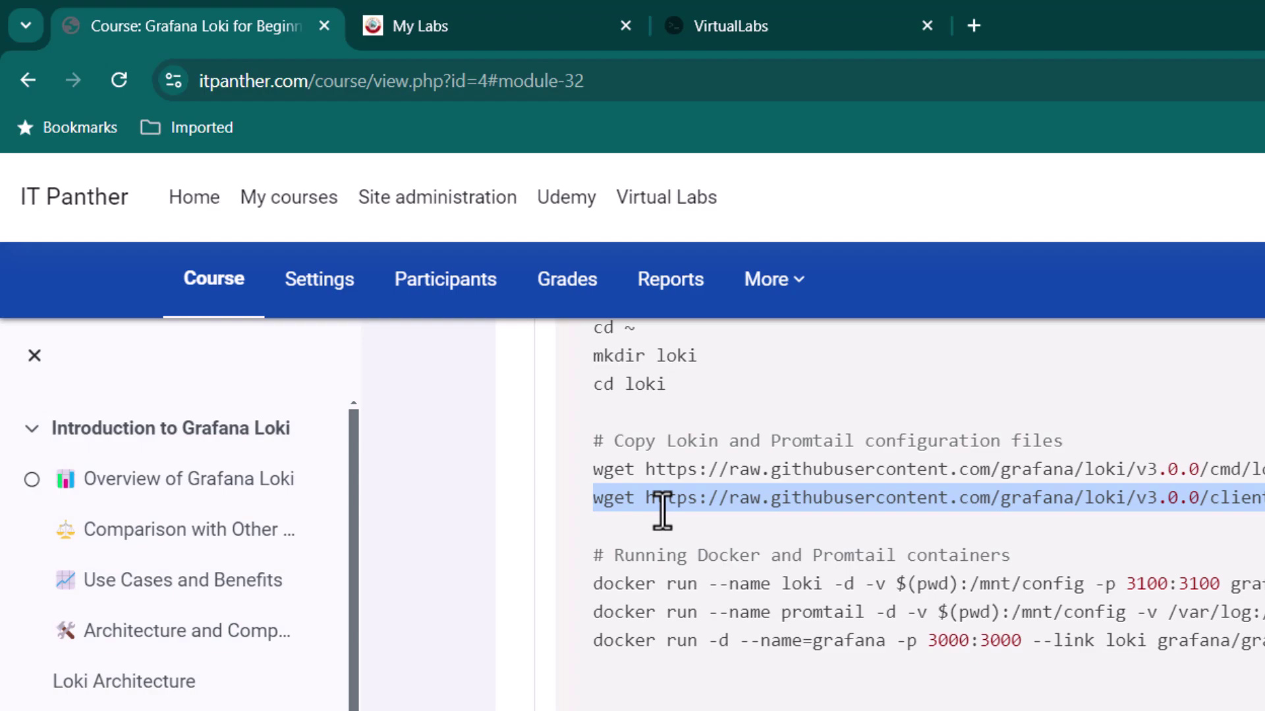
pyautogui.hotkey('ctrl', '3')
pyautogui.hotkey('ctrl', 'v')
pyautogui.press('Return')
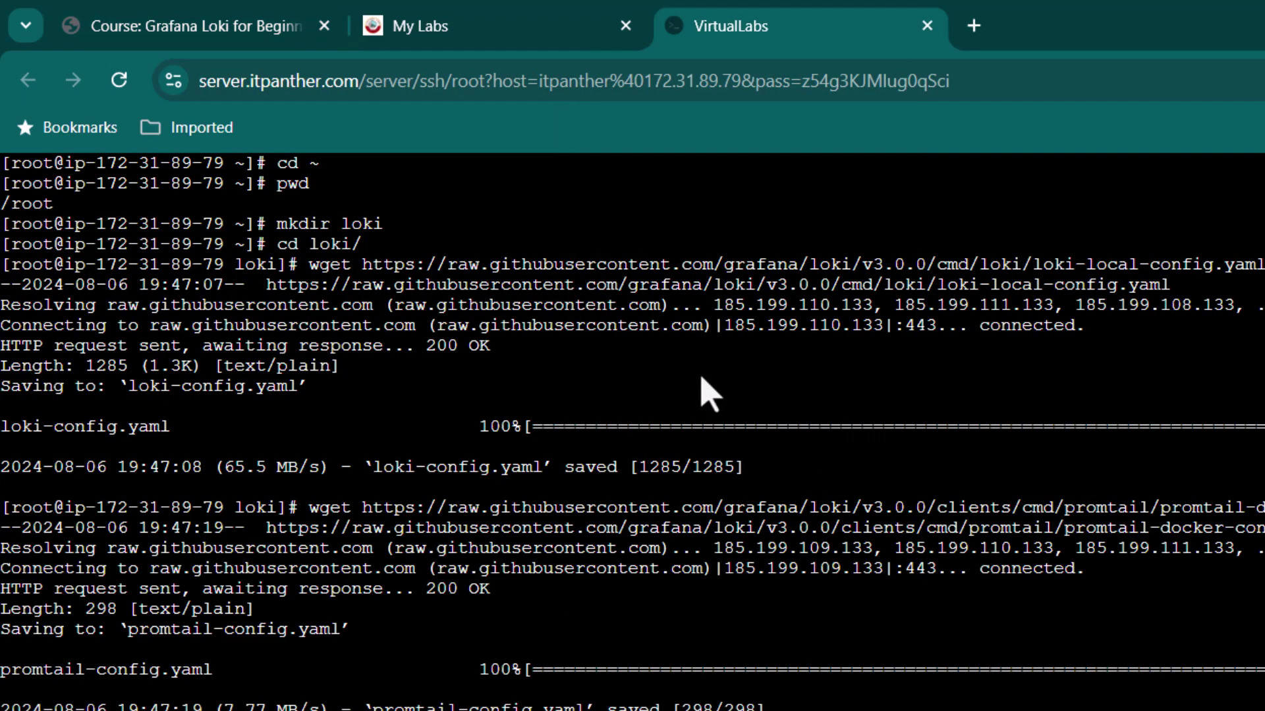
pyautogui.write('ls')
pyautogui.press('Return')
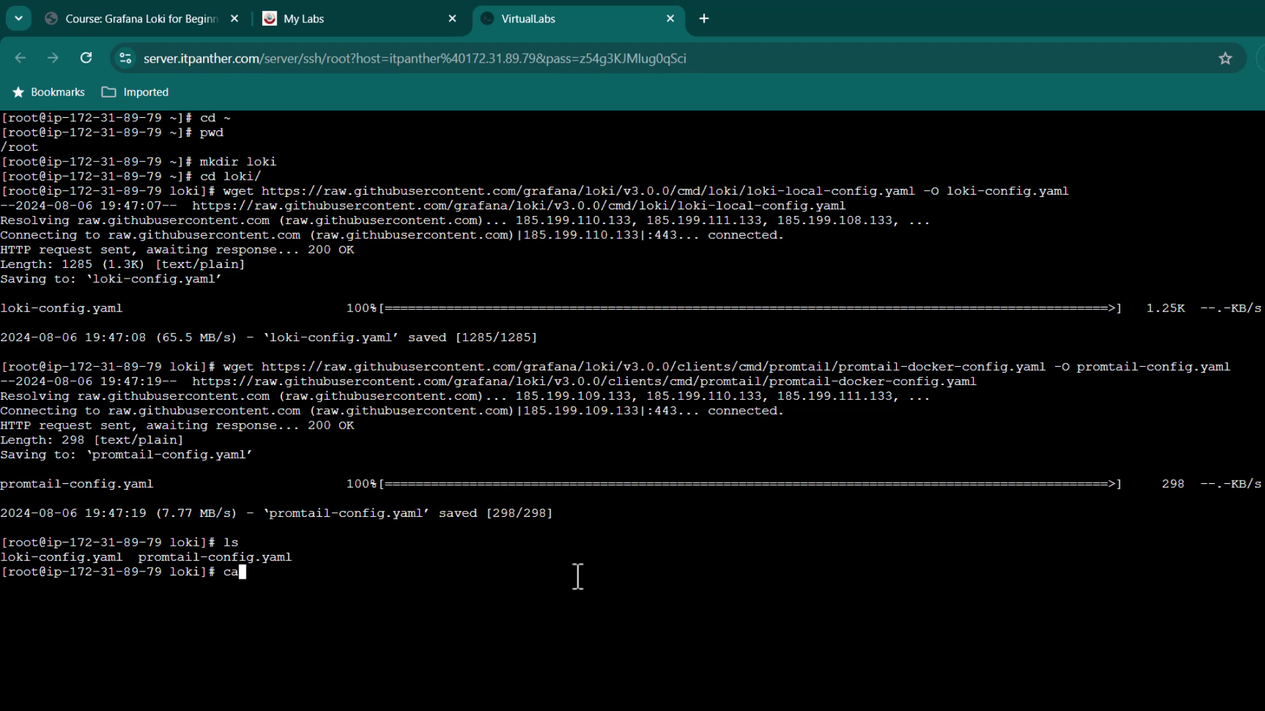
# Print loki-config.yaml and scroll through its port 3100, tsdb storage and schema v13 settings.
pyautogui.write('lo')
pyautogui.press('Tab')
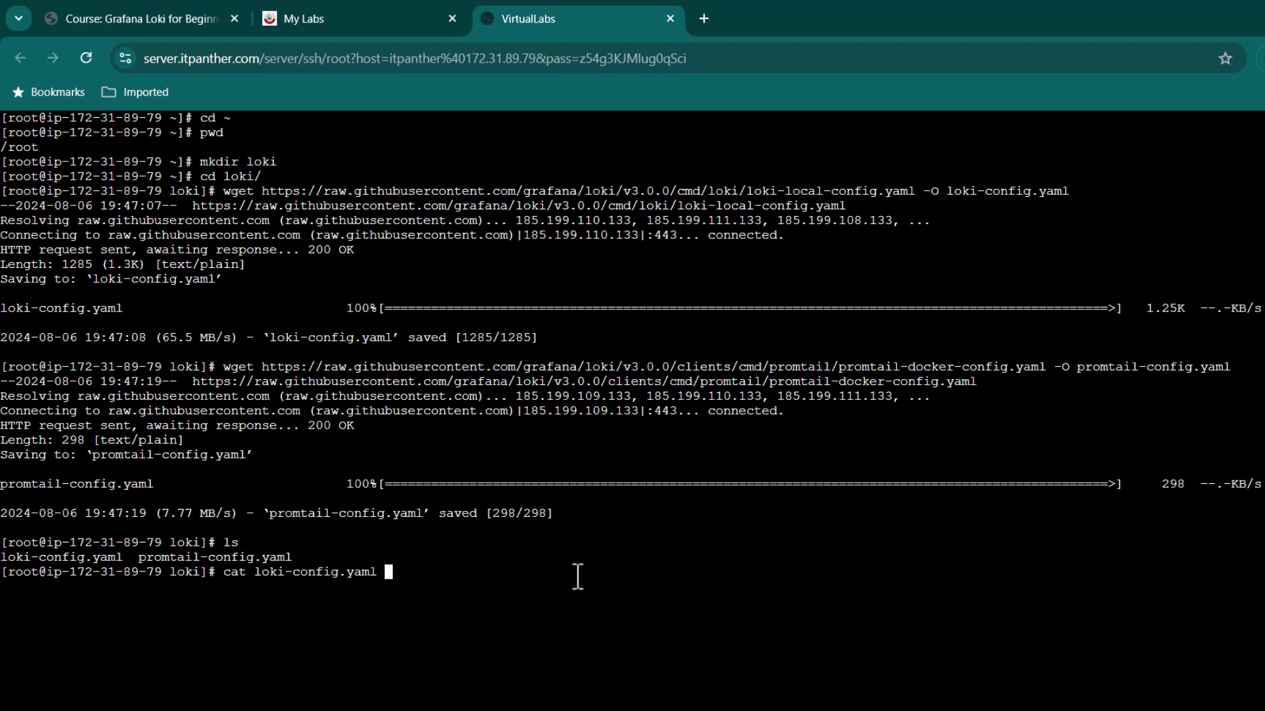
pyautogui.press('Return')
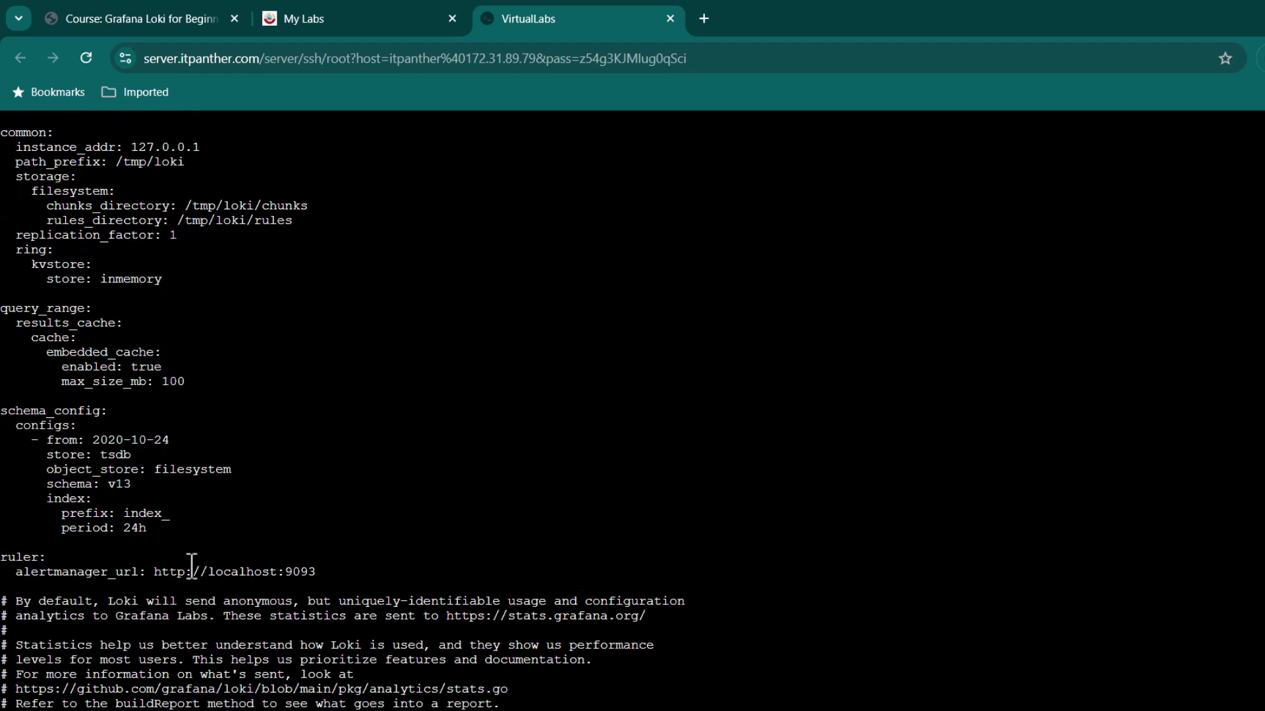
pyautogui.scroll(6, 188, 562)
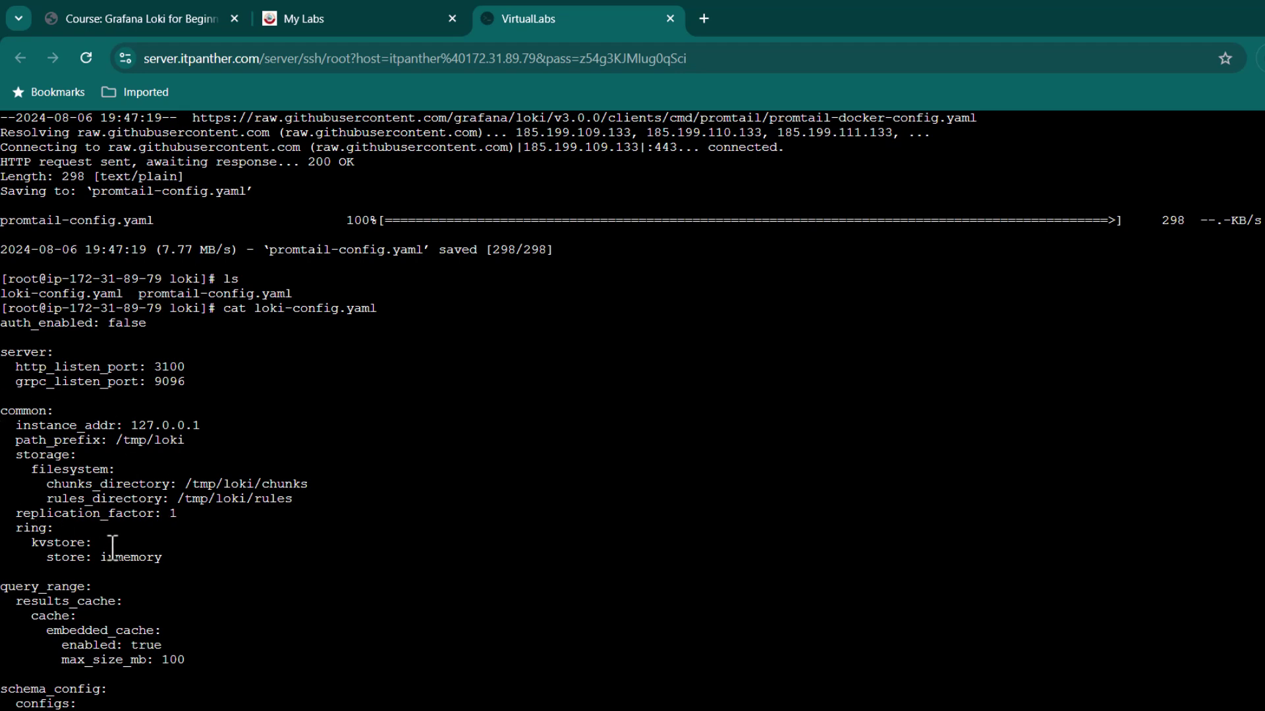
pyautogui.scroll(-4, 123, 572)
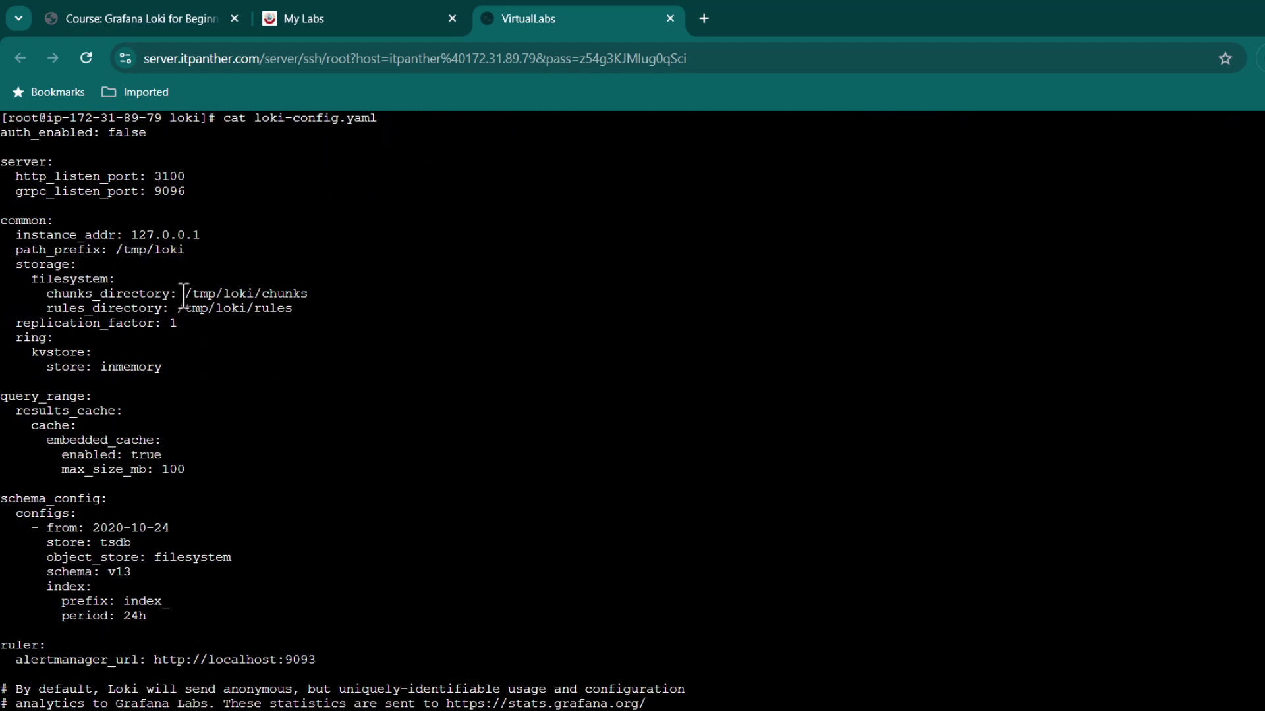
pyautogui.scroll(-2, 227, 489)
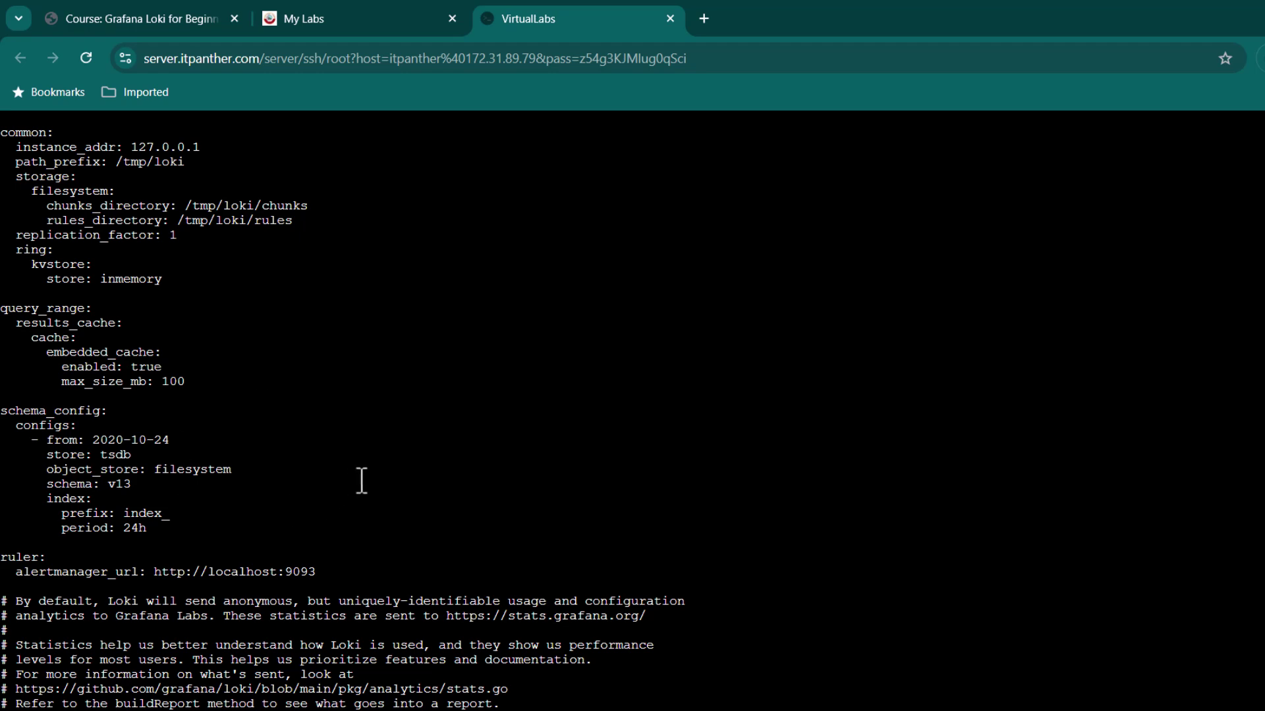
pyautogui.scroll(-1, 361, 481)
# Print promtail-config.yaml and highlight its output, including the 9080 server port.
pyautogui.write('p')
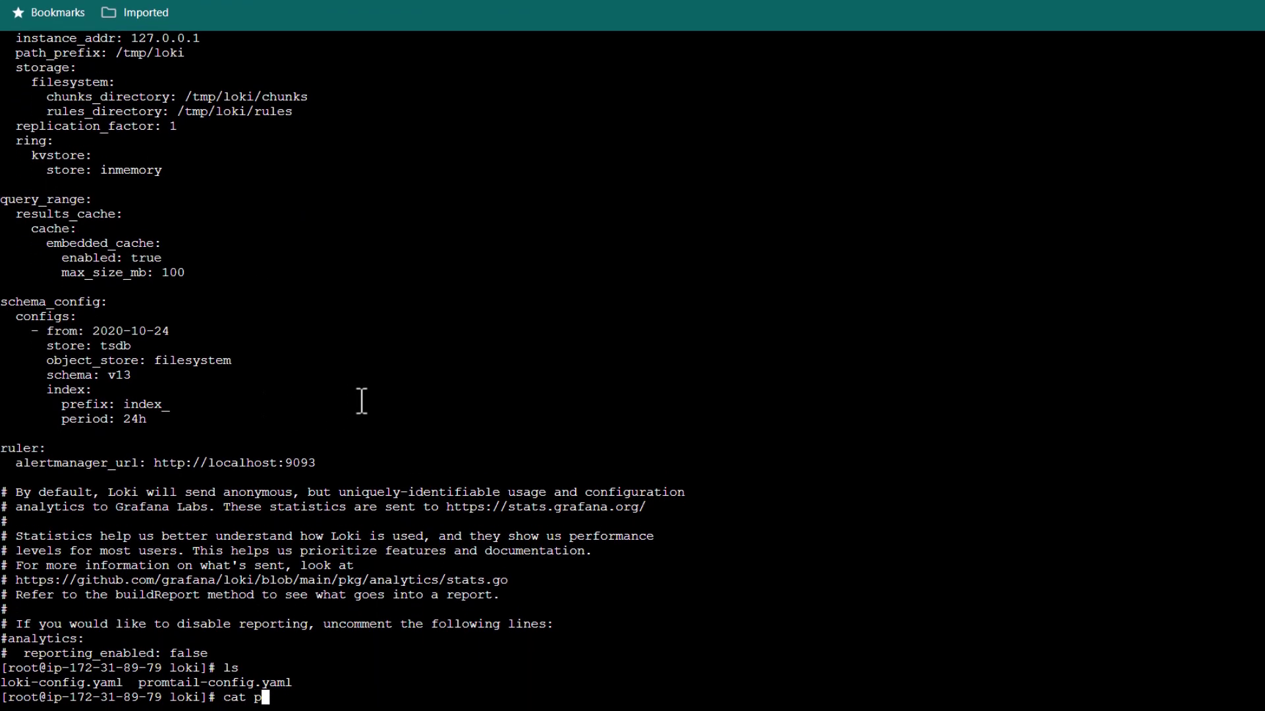
pyautogui.press('Tab')
pyautogui.press('Return')
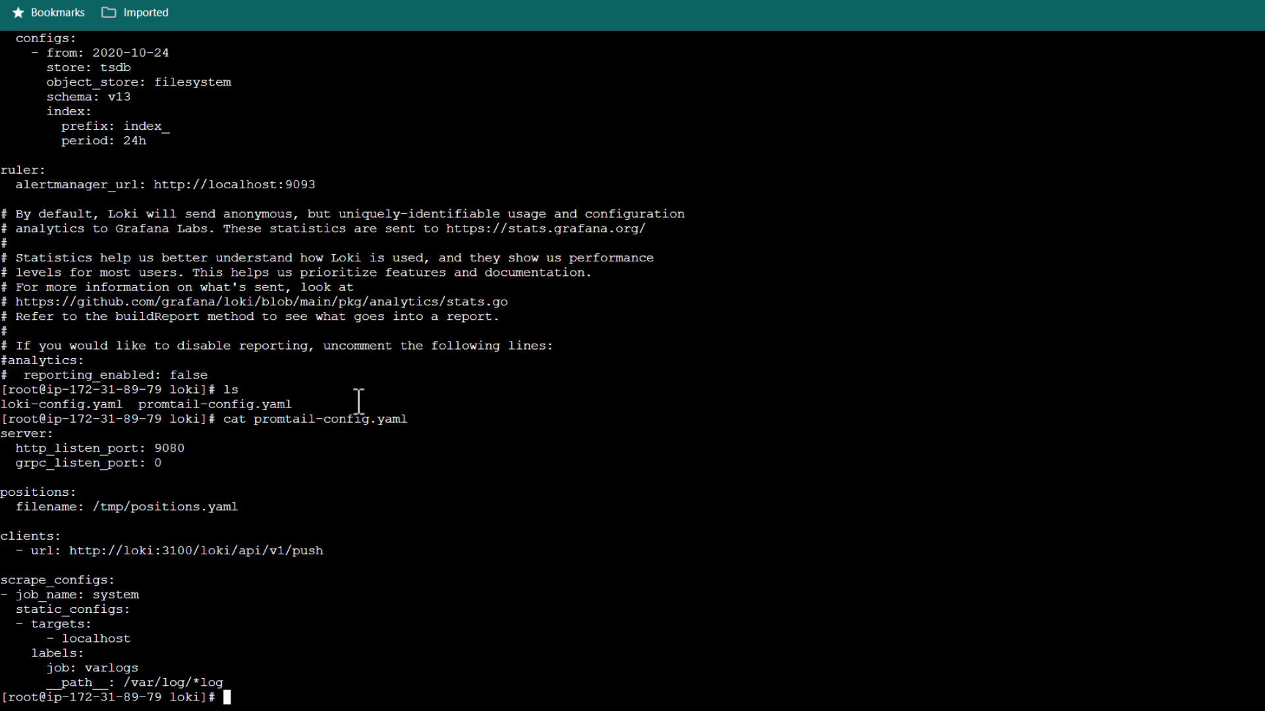
pyautogui.moveTo(7, 389); pyautogui.dragTo(217, 679)
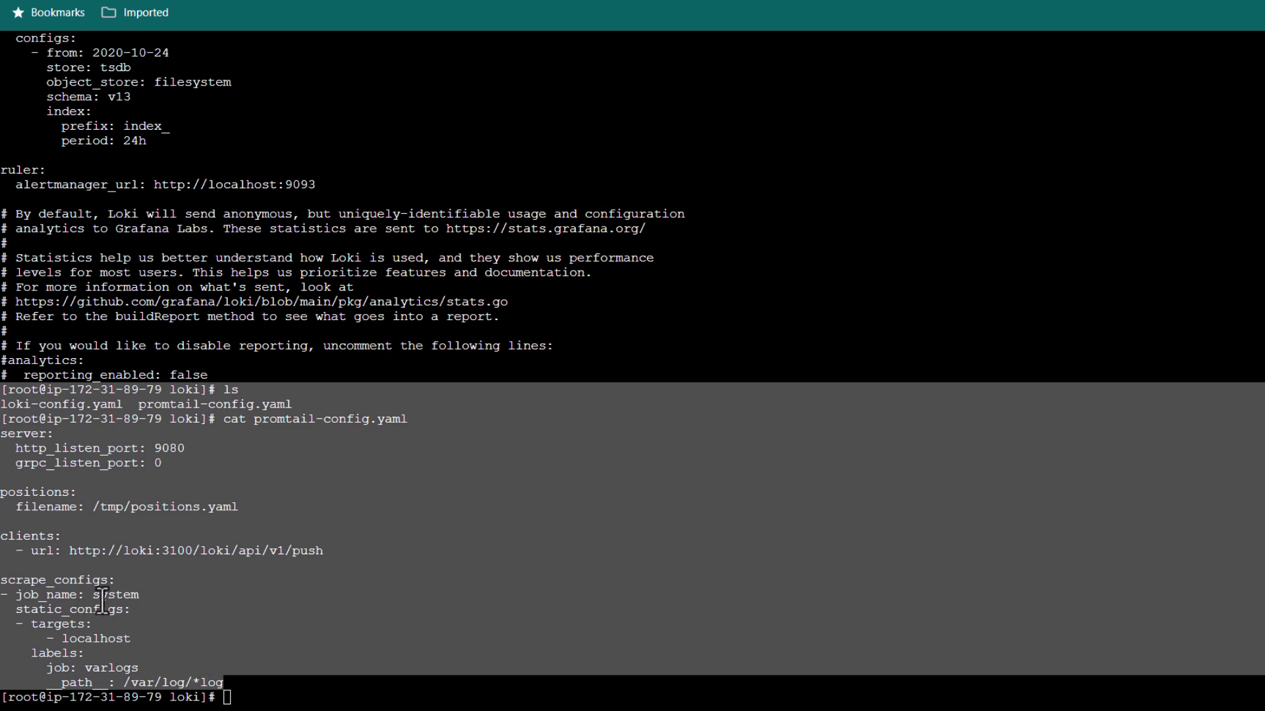
pyautogui.click(133, 563)
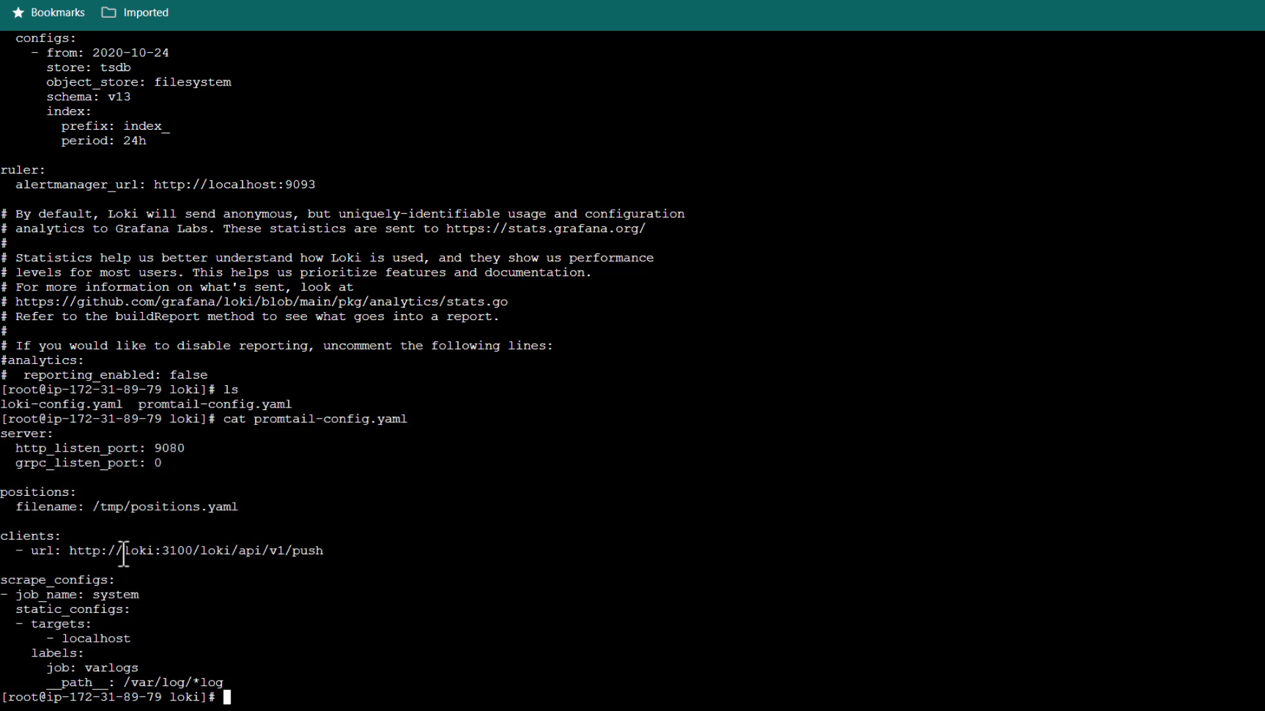
# Highlight the loki:3100 push address in the Promtail config, then clear the terminal.
pyautogui.moveTo(124, 554); pyautogui.dragTo(206, 564)
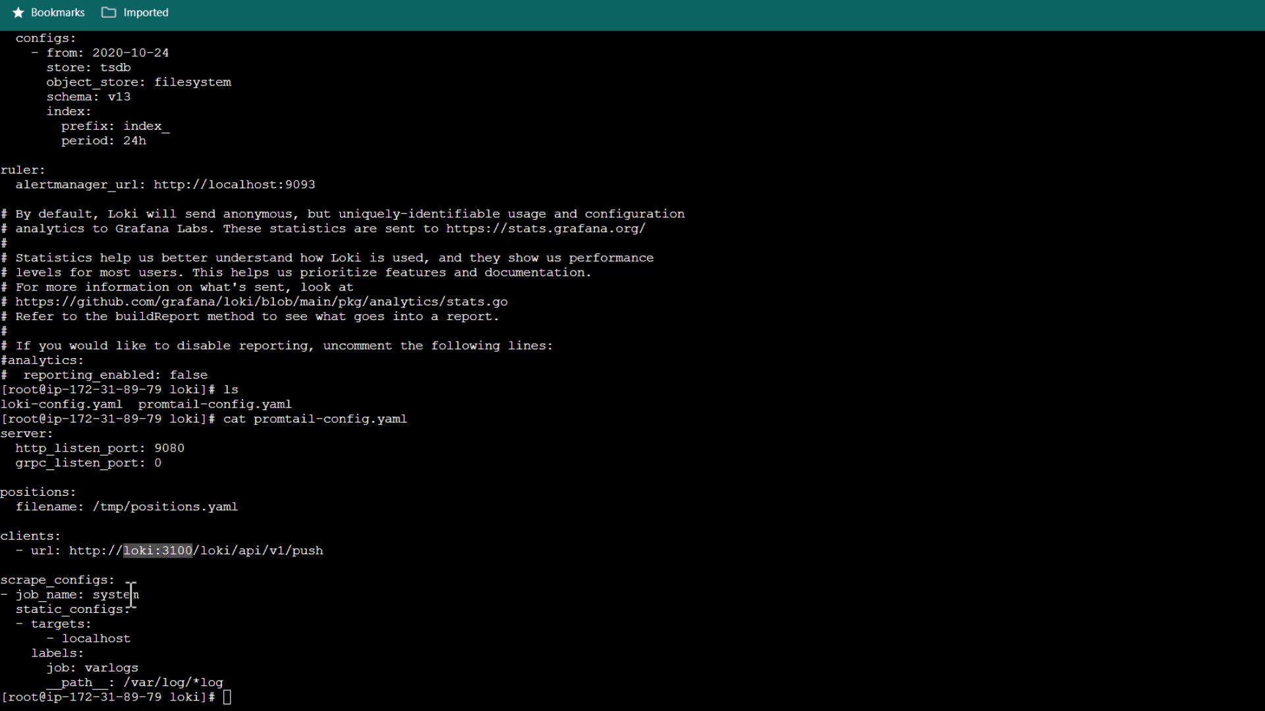
pyautogui.moveTo(237, 682); pyautogui.dragTo(3, 429)
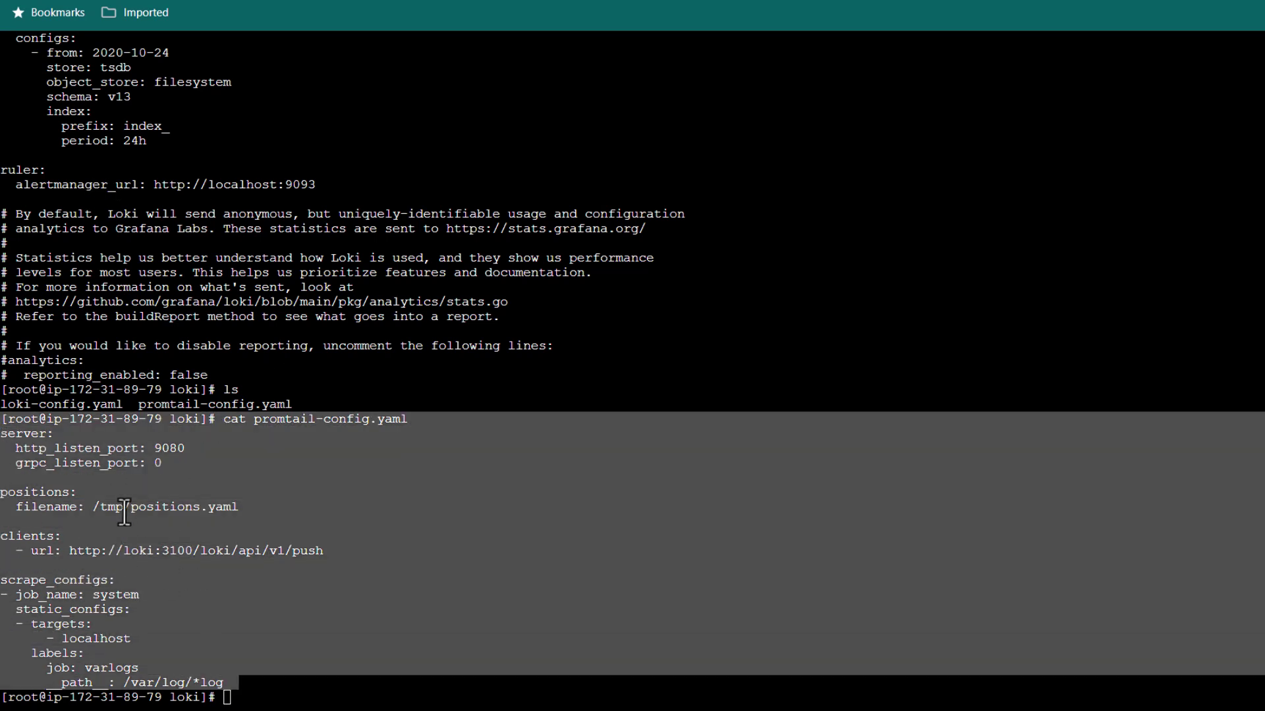
pyautogui.click(174, 580)
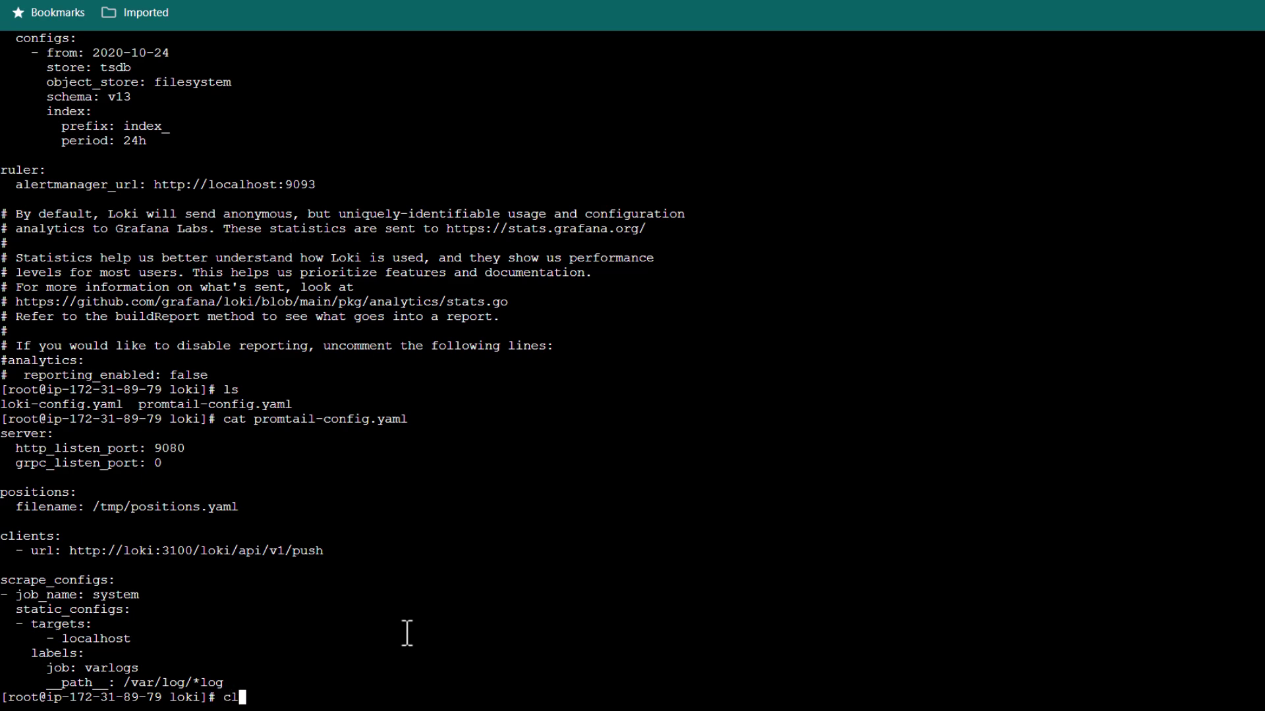
pyautogui.press('Return')
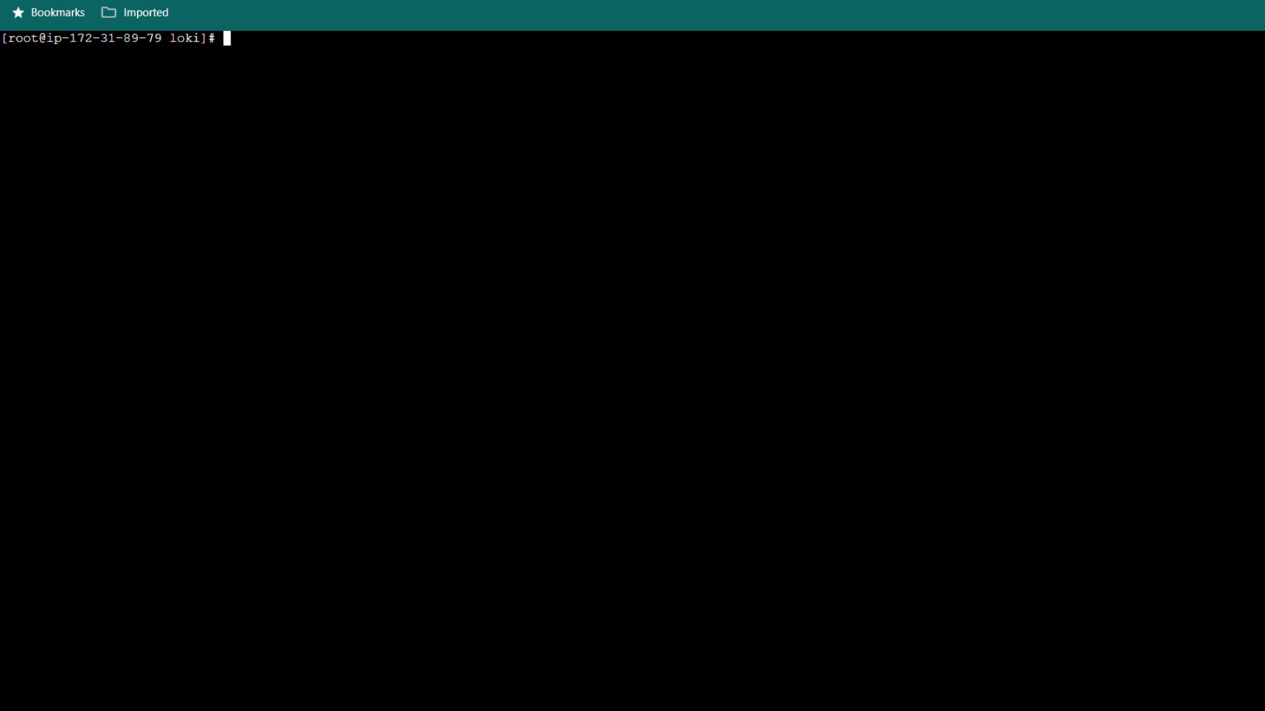
pyautogui.hotkey('ctrl', 'Tab')
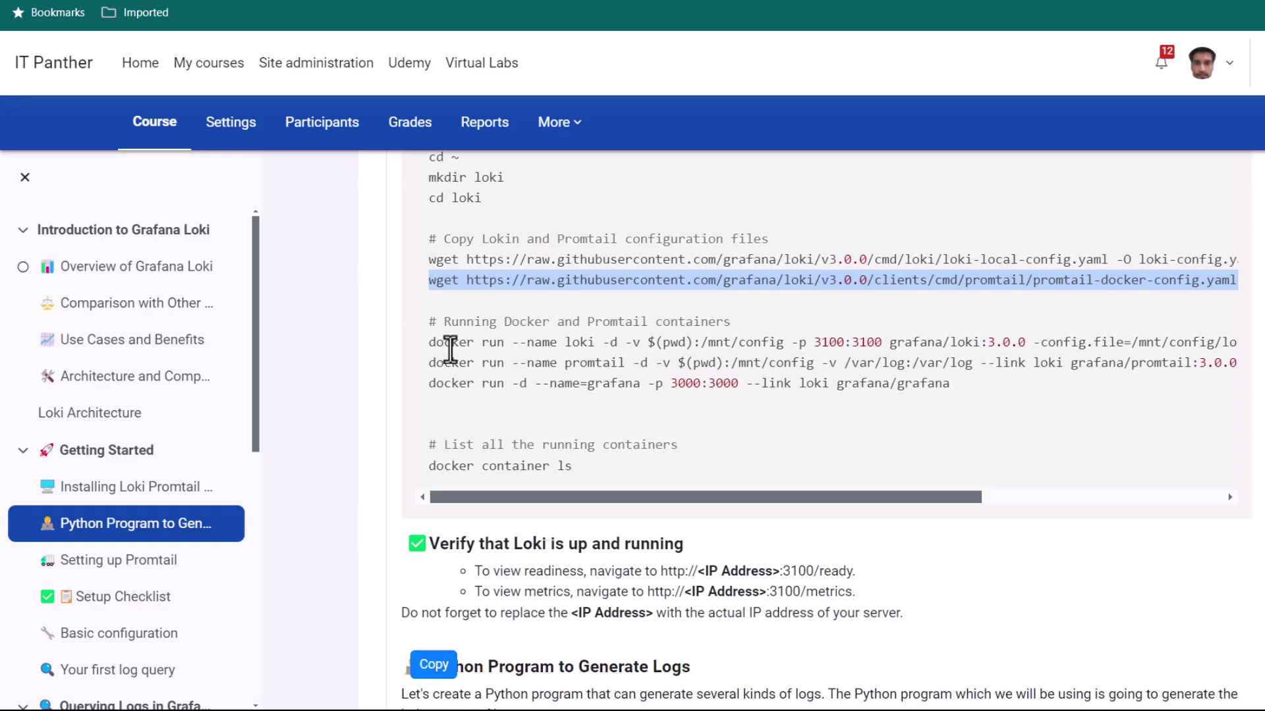
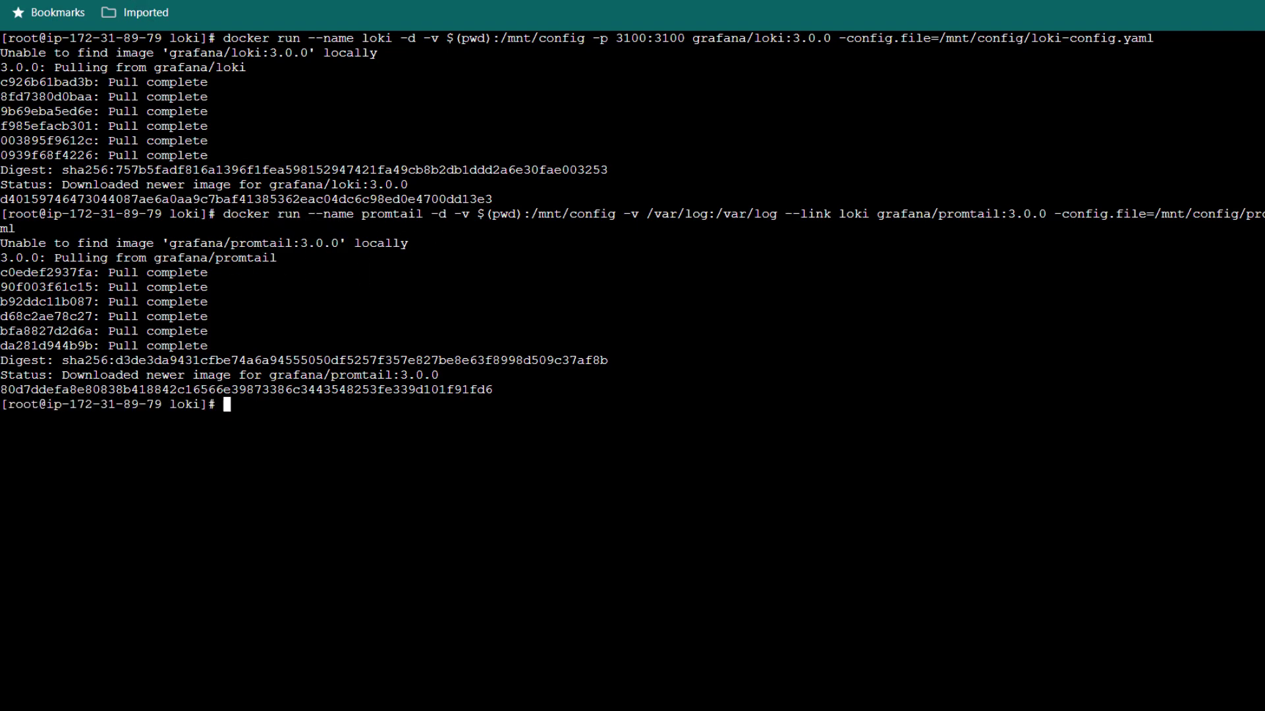
# Copy the Grafana docker run command line and paste it at the terminal prompt.
pyautogui.tripleClick(494, 384)
pyautogui.rightClick(342, 427)
pyautogui.click(415, 181)
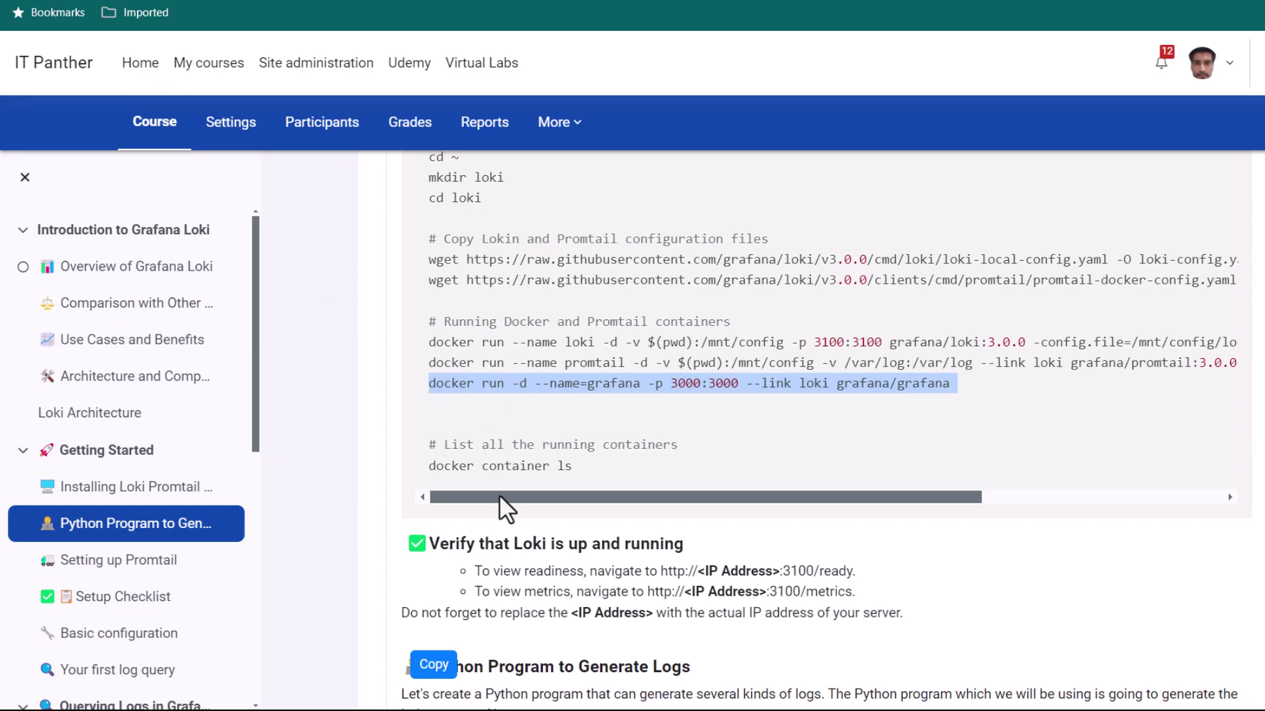
# On the course page, pick out the Loki readiness URL and the Loki command's container name and port.
pyautogui.scroll(-1, 737, 500)
pyautogui.moveTo(662, 480); pyautogui.dragTo(856, 481)
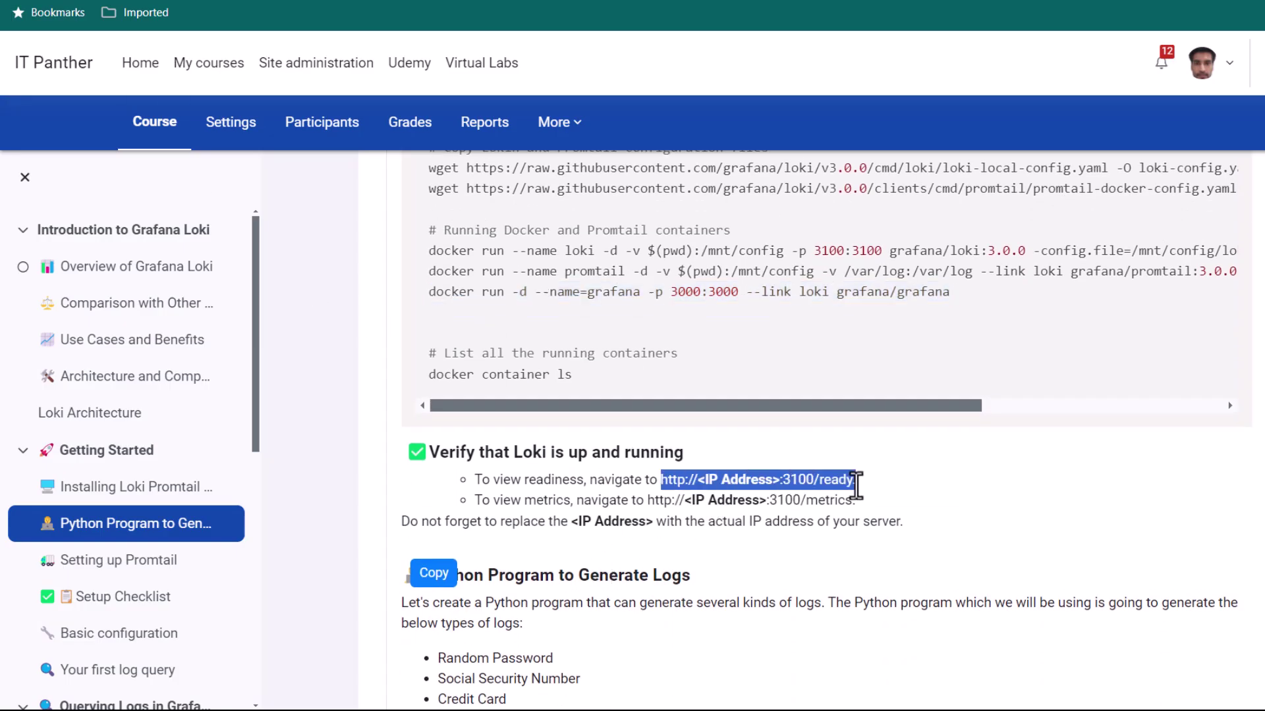
pyautogui.click(711, 485)
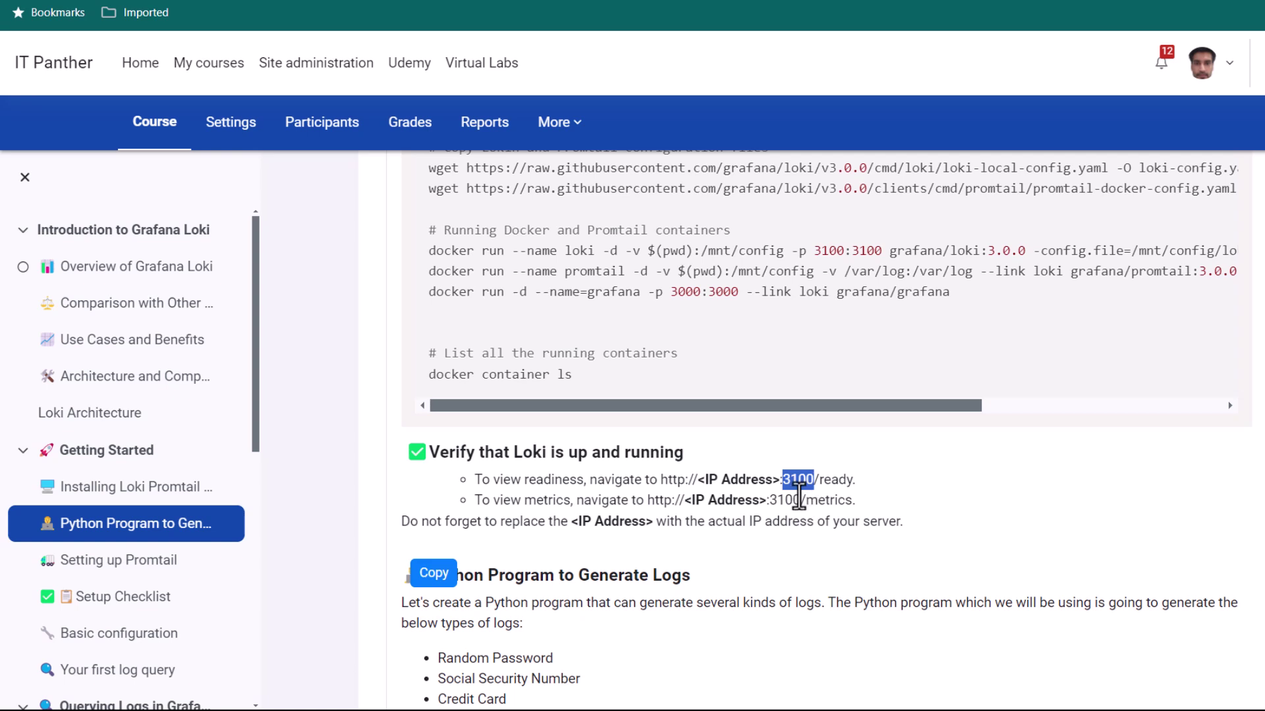
pyautogui.scroll(1, 798, 495)
pyautogui.moveTo(533, 342); pyautogui.dragTo(897, 339)
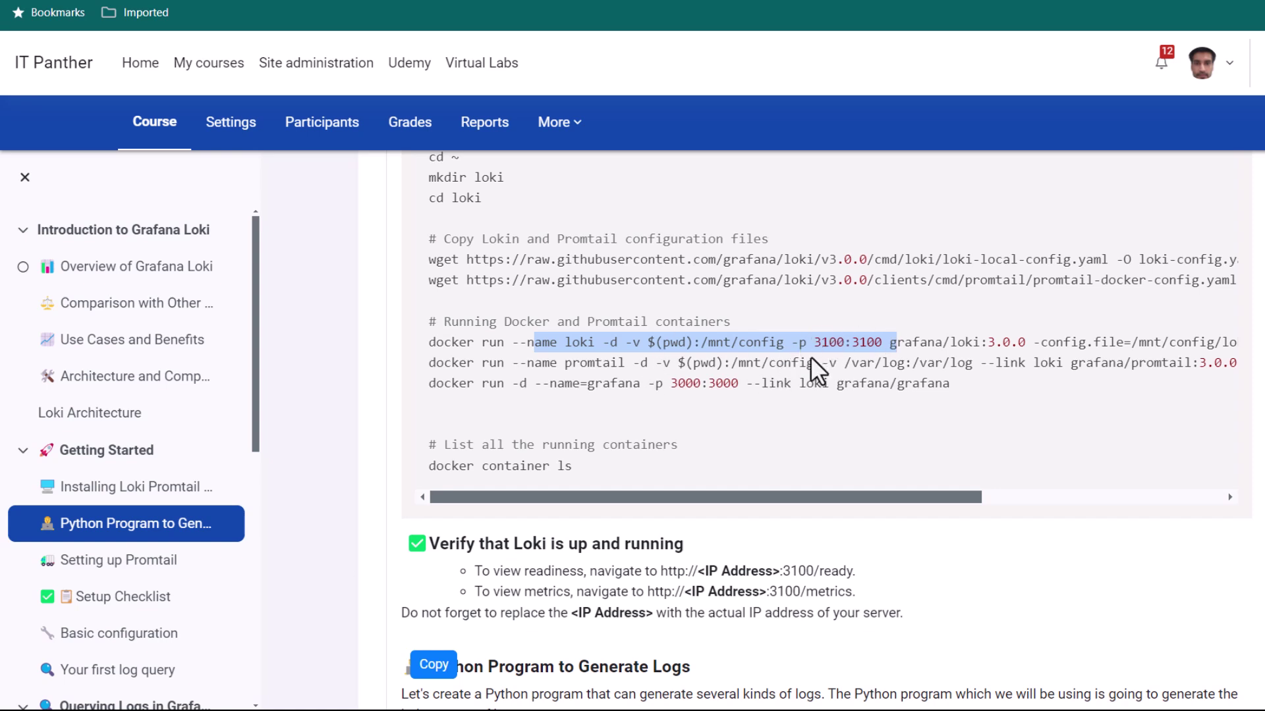
# Open the server's public IP at :3100/metrics in a new tab and inspect the Loki metrics.
pyautogui.hotkey('ctrl', 'Tab')
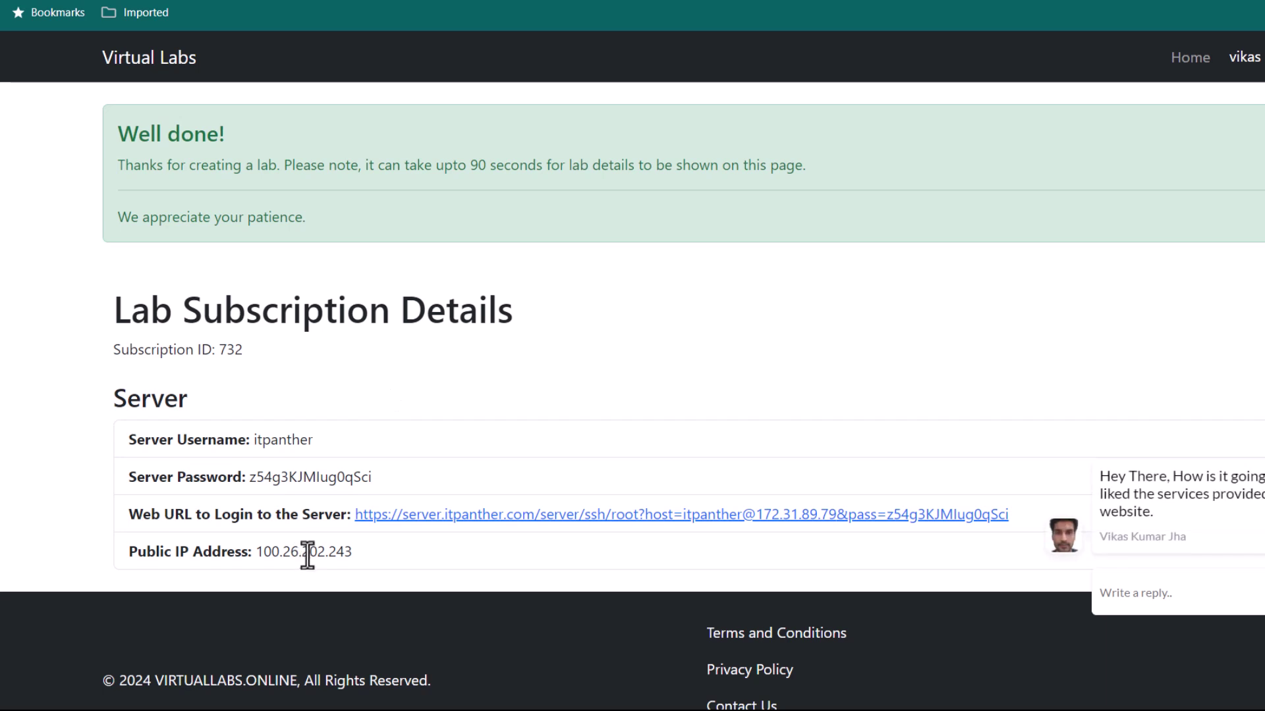
pyautogui.moveTo(362, 560); pyautogui.dragTo(252, 556)
pyautogui.hotkey('ctrl', 'c')
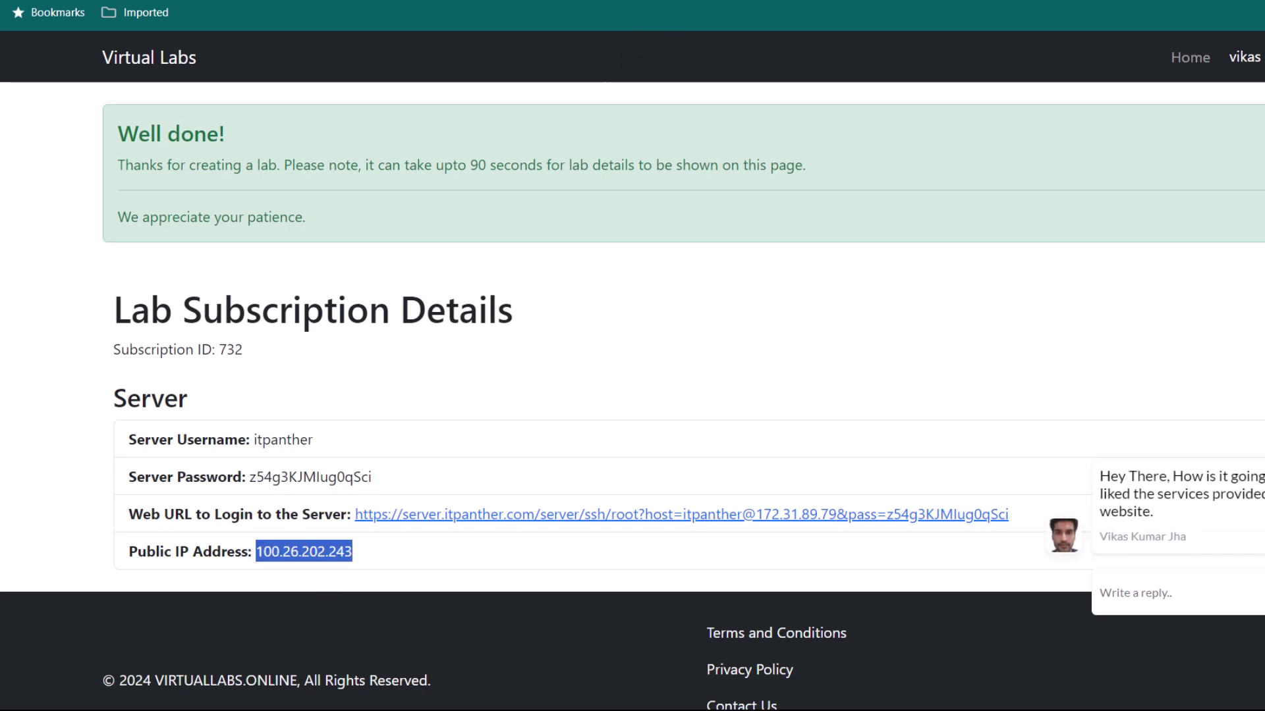
pyautogui.hotkey('ctrl', 't')
pyautogui.hotkey('ctrl', 'v')
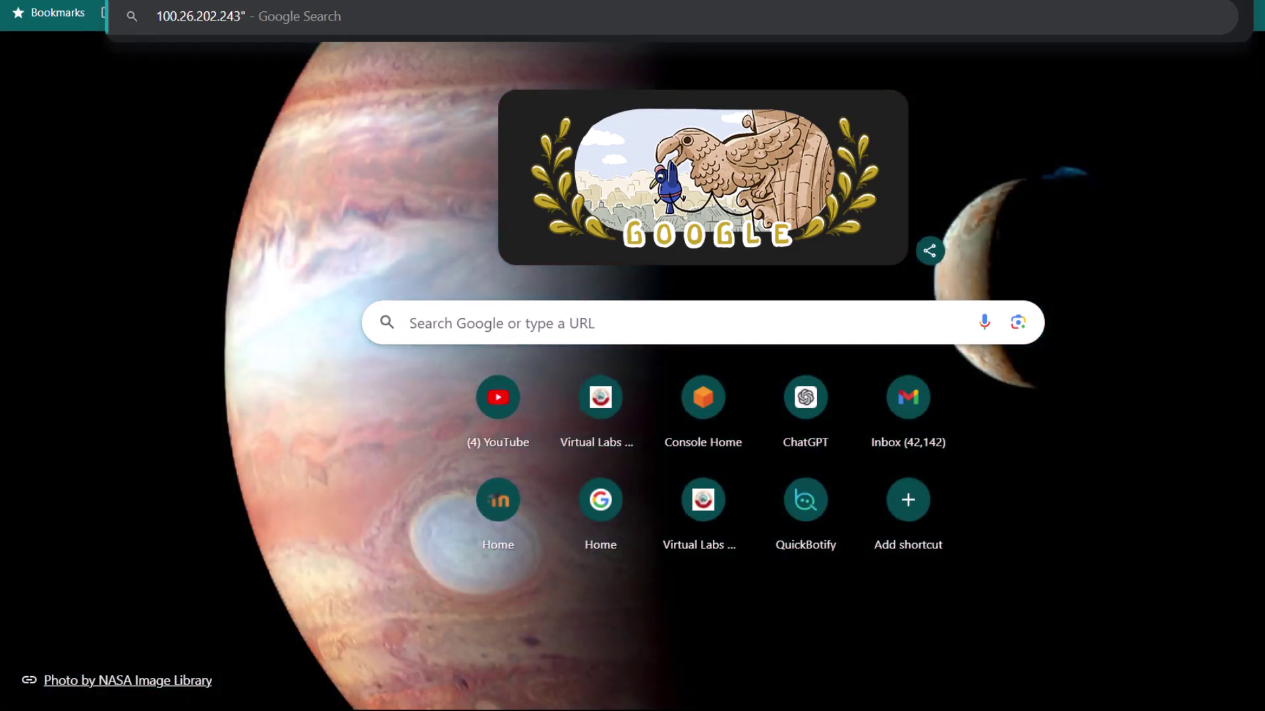
pyautogui.press('BackSpace')
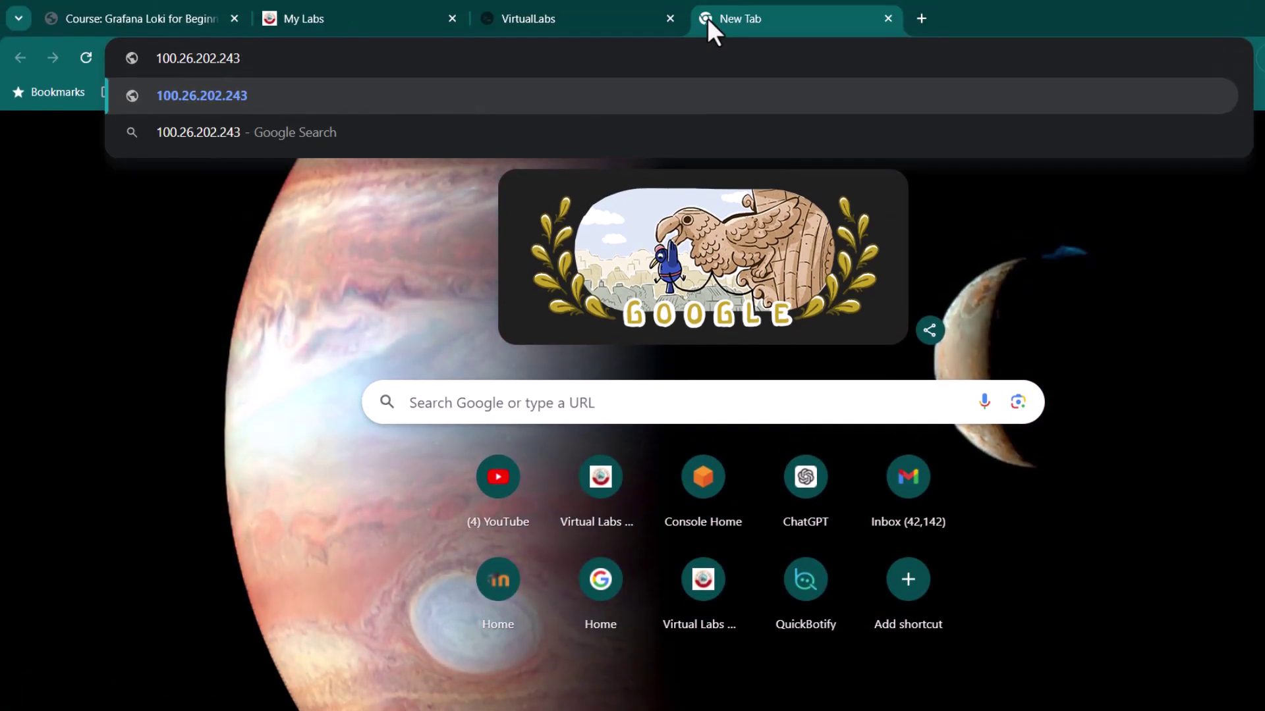
pyautogui.write(':31')
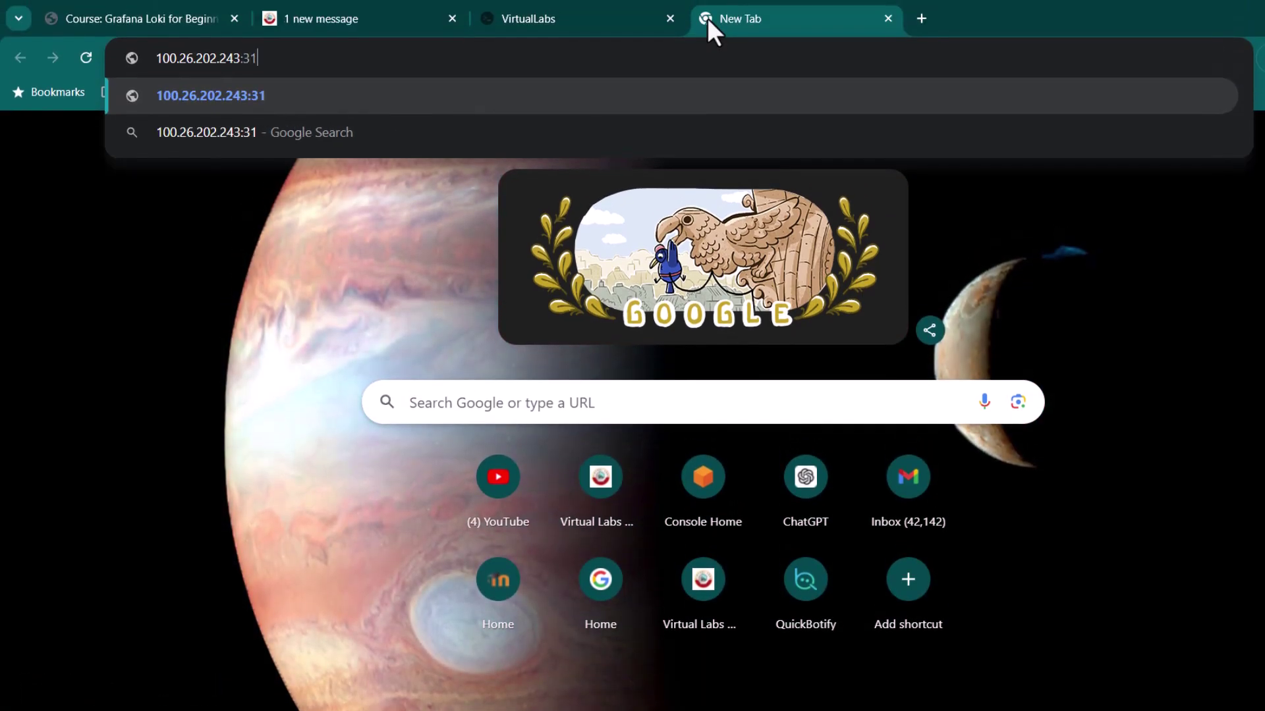
pyautogui.write('00/metrics')
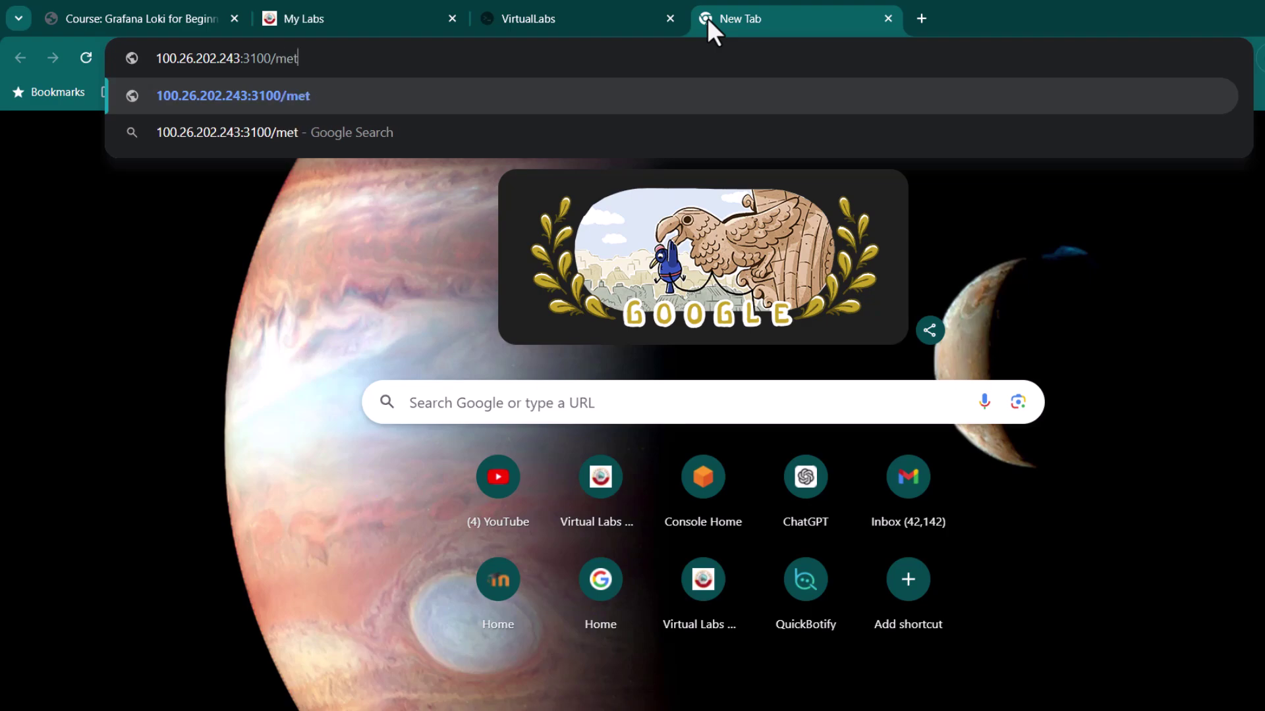
pyautogui.press('Return')
pyautogui.moveTo(8, 144); pyautogui.dragTo(550, 595)
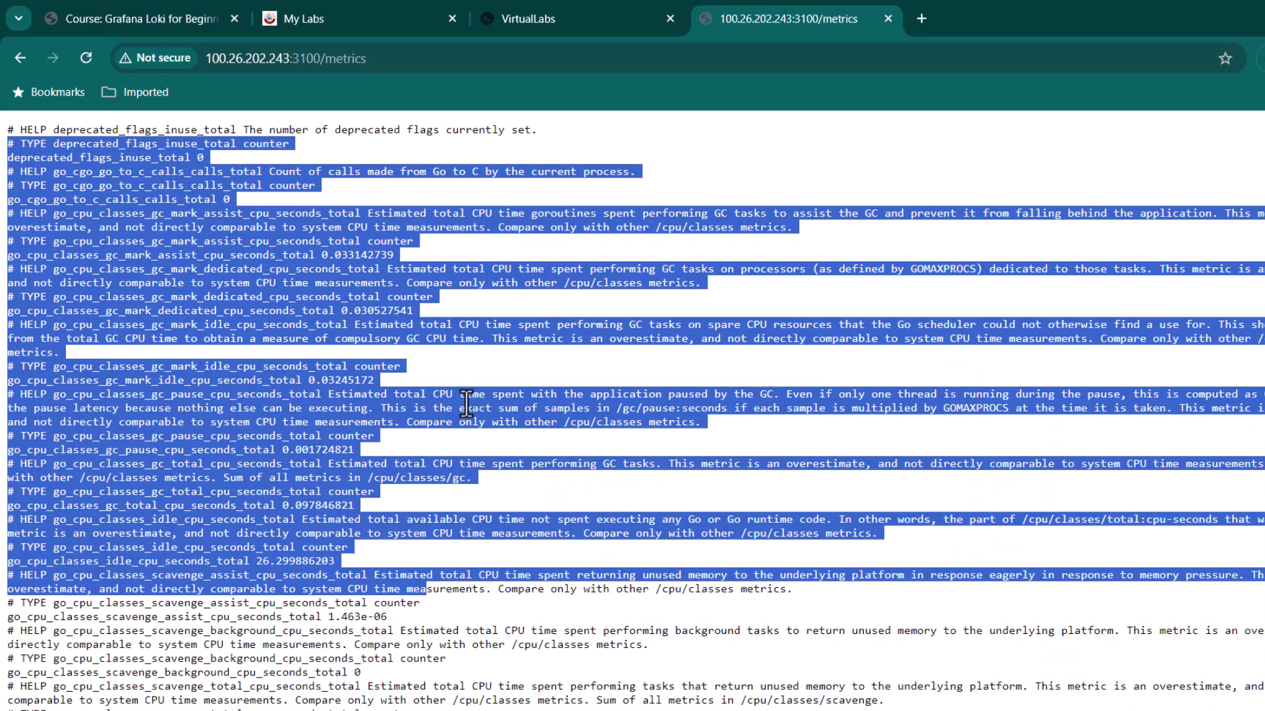
pyautogui.click(266, 345)
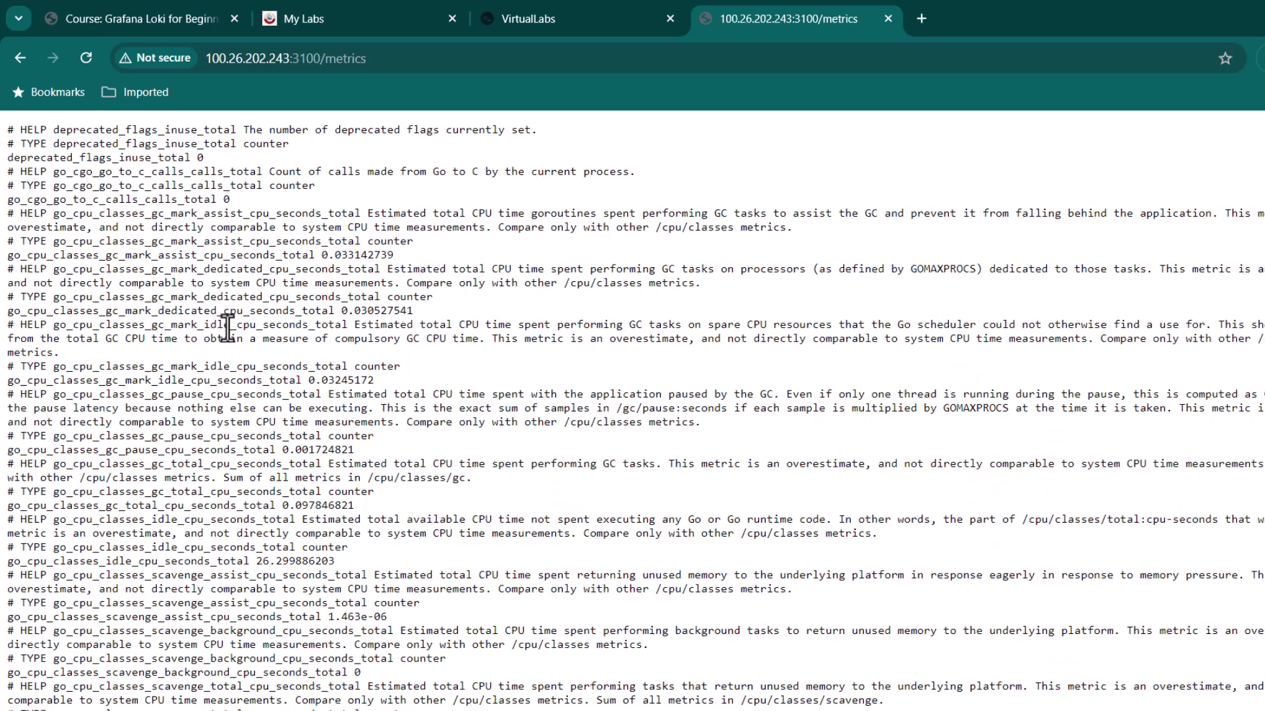
pyautogui.moveTo(28, 199); pyautogui.dragTo(354, 506)
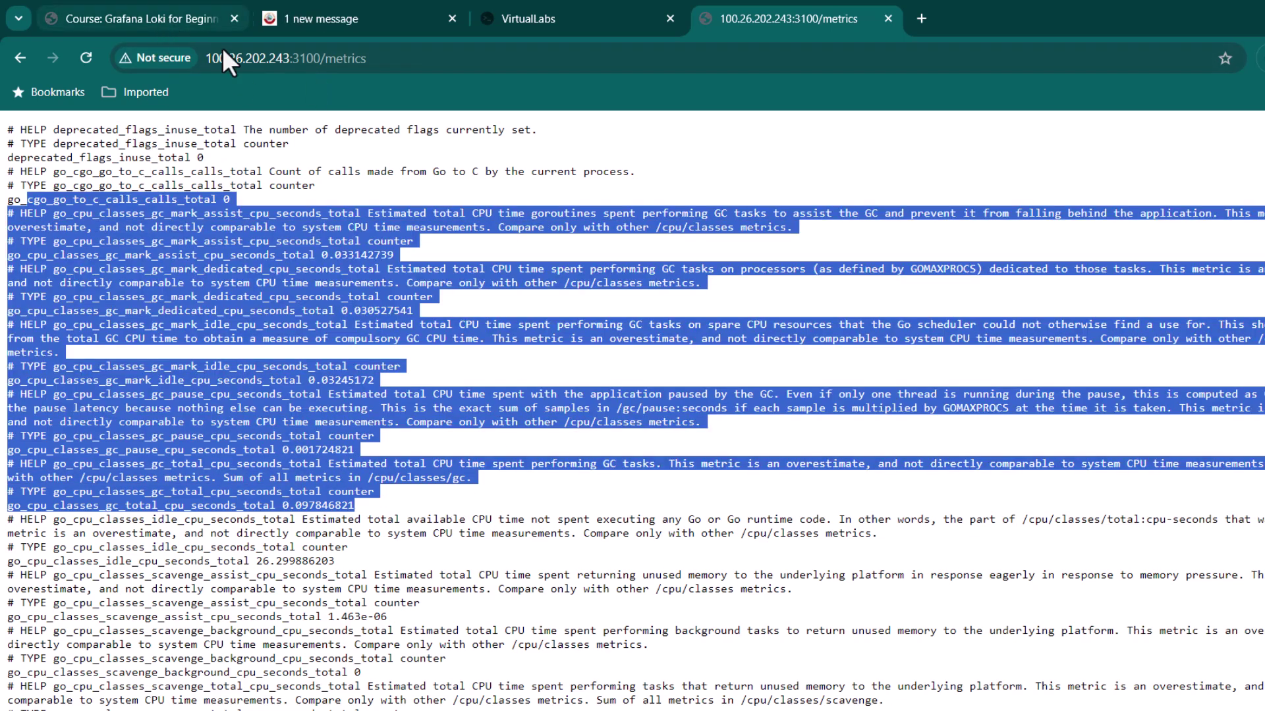
# Change the address to port 3000 without the metrics path to load Grafana.
pyautogui.doubleClick(305, 58)
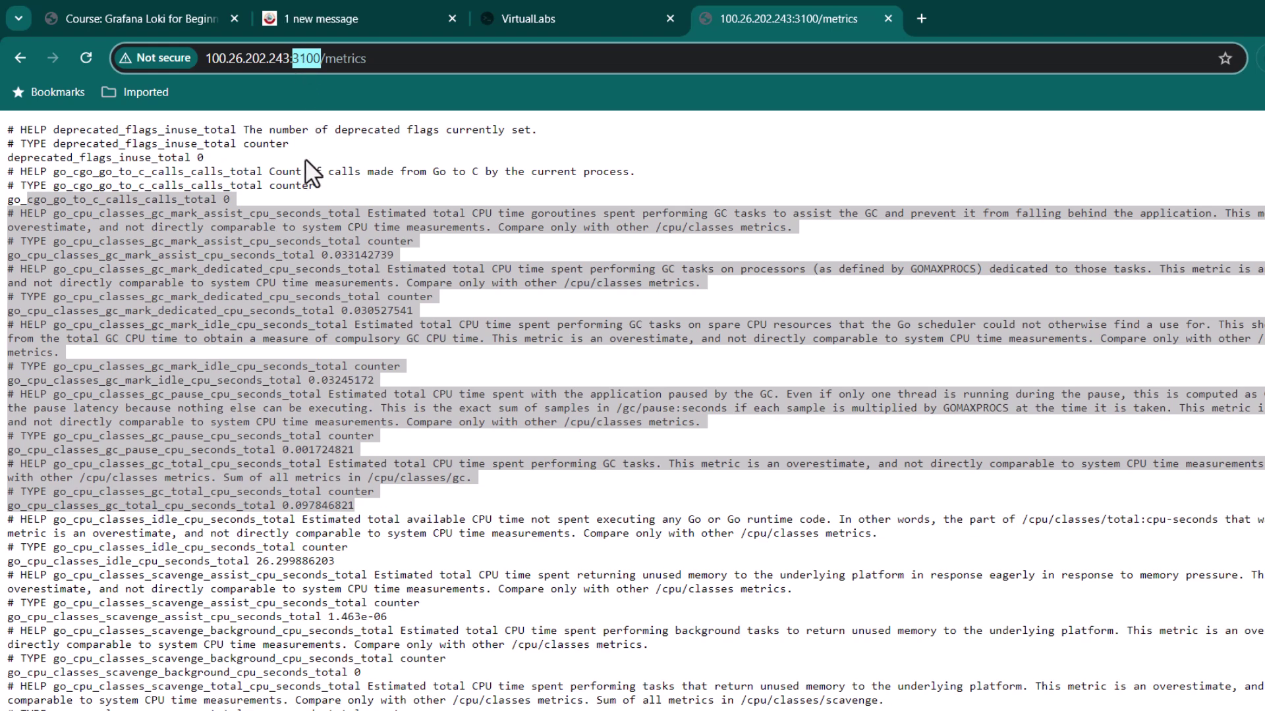
pyautogui.write('3000')
pyautogui.press('End')
pyautogui.press('BackSpace')
pyautogui.press('BackSpace')
pyautogui.press('BackSpace')
pyautogui.press('BackSpace')
pyautogui.press('BackSpace')
pyautogui.press('BackSpace')
pyautogui.press('BackSpace')
pyautogui.press('Return')
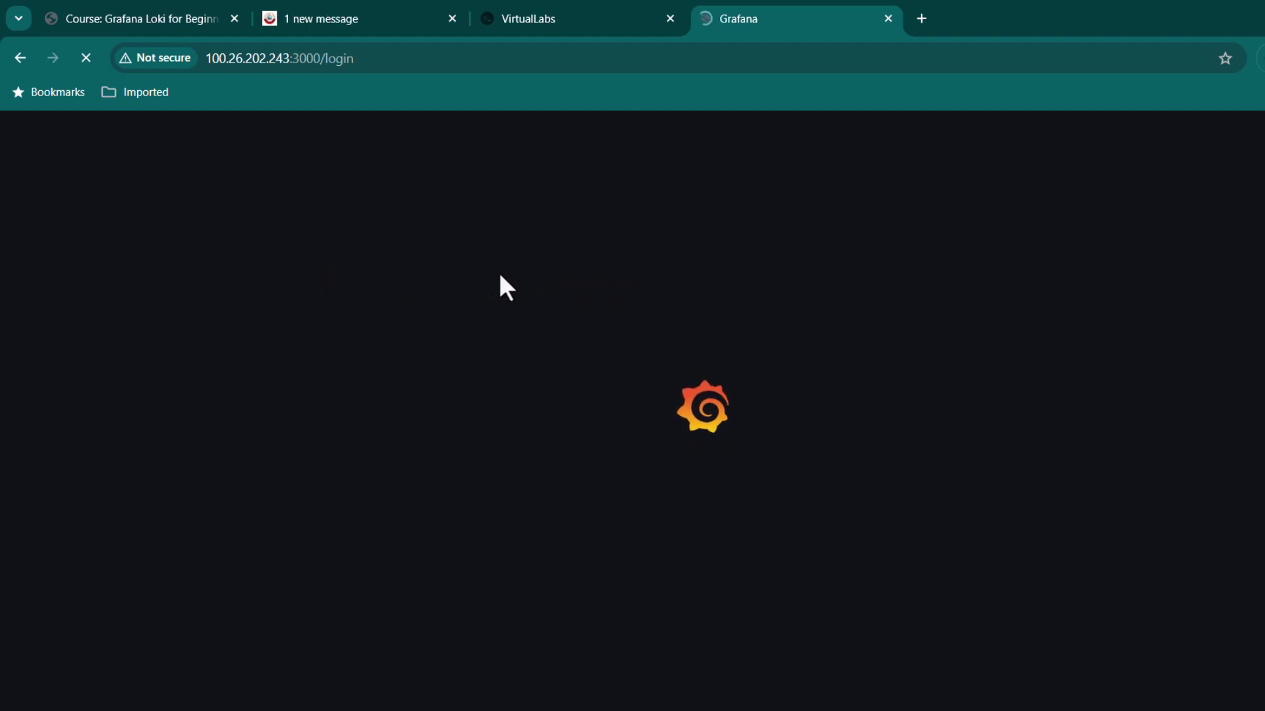
# Log in to Grafana with the default admin credentials.
pyautogui.press('Tab')
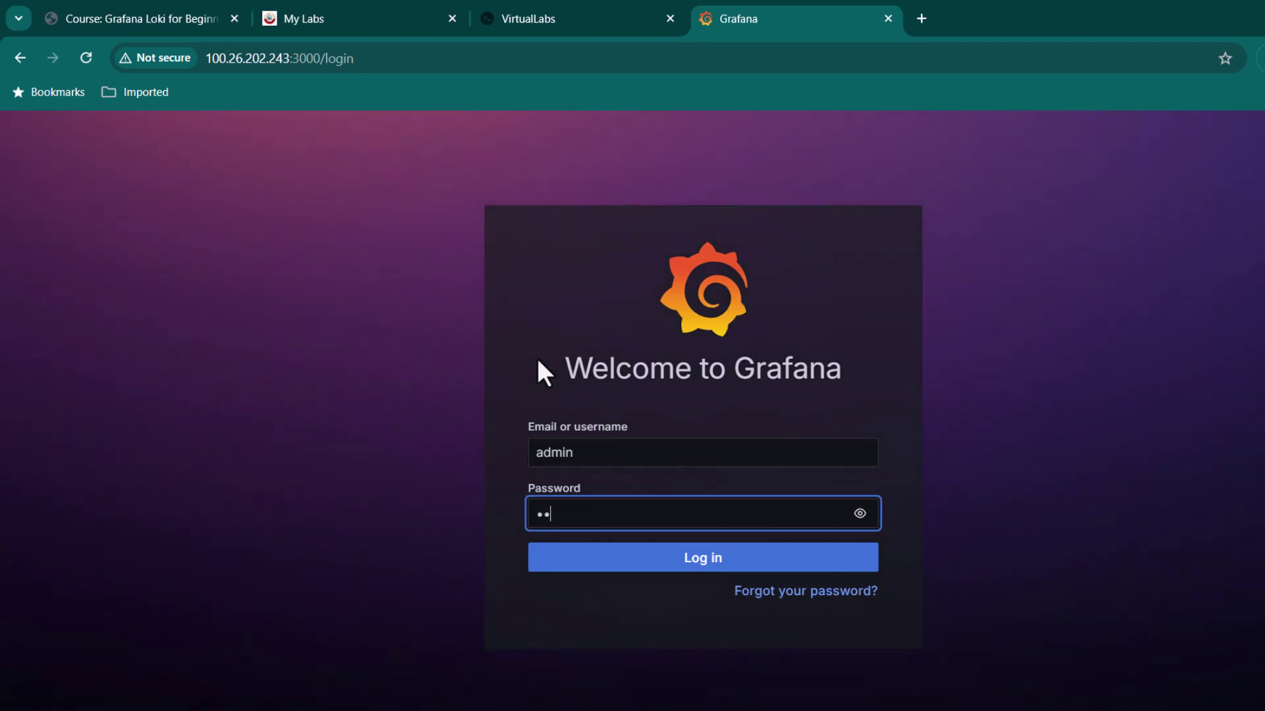
pyautogui.click(660, 569)
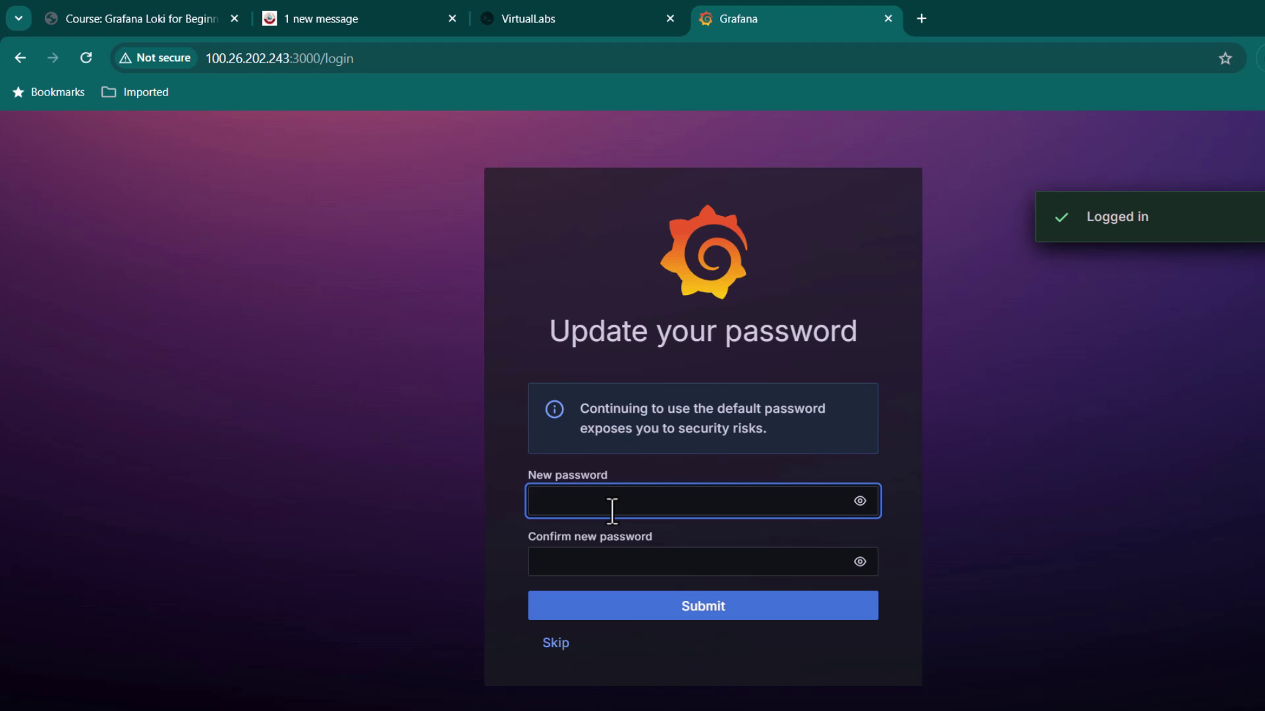
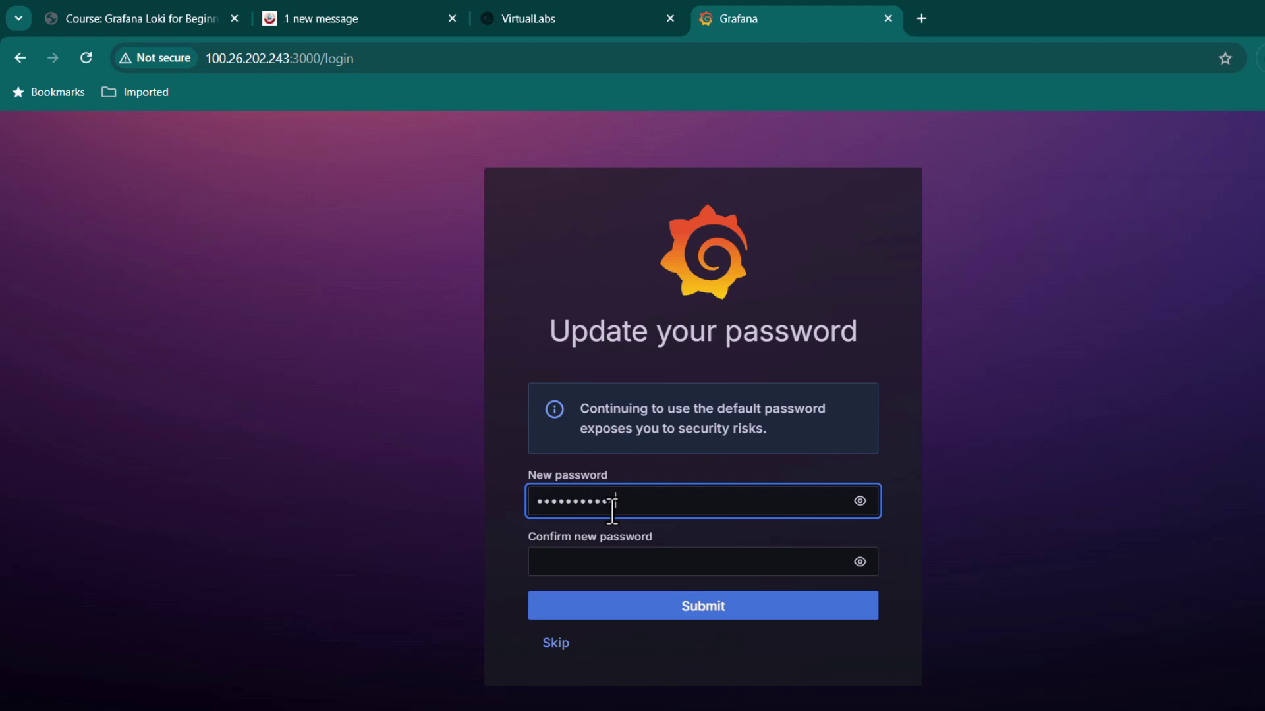
# Set and confirm a new admin password, replacing the default one.
pyautogui.press('Tab')
pyautogui.press('Tab')
pyautogui.hotkey('ctrl', 'v')
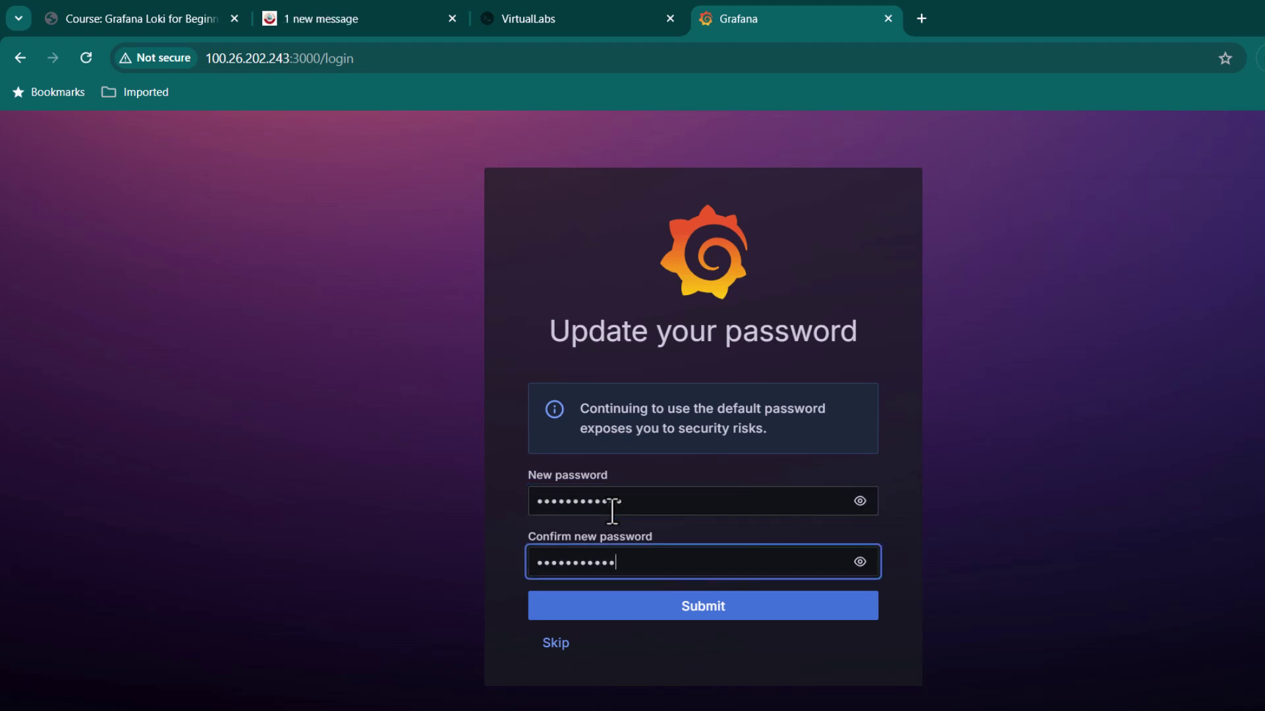
pyautogui.press('Return')
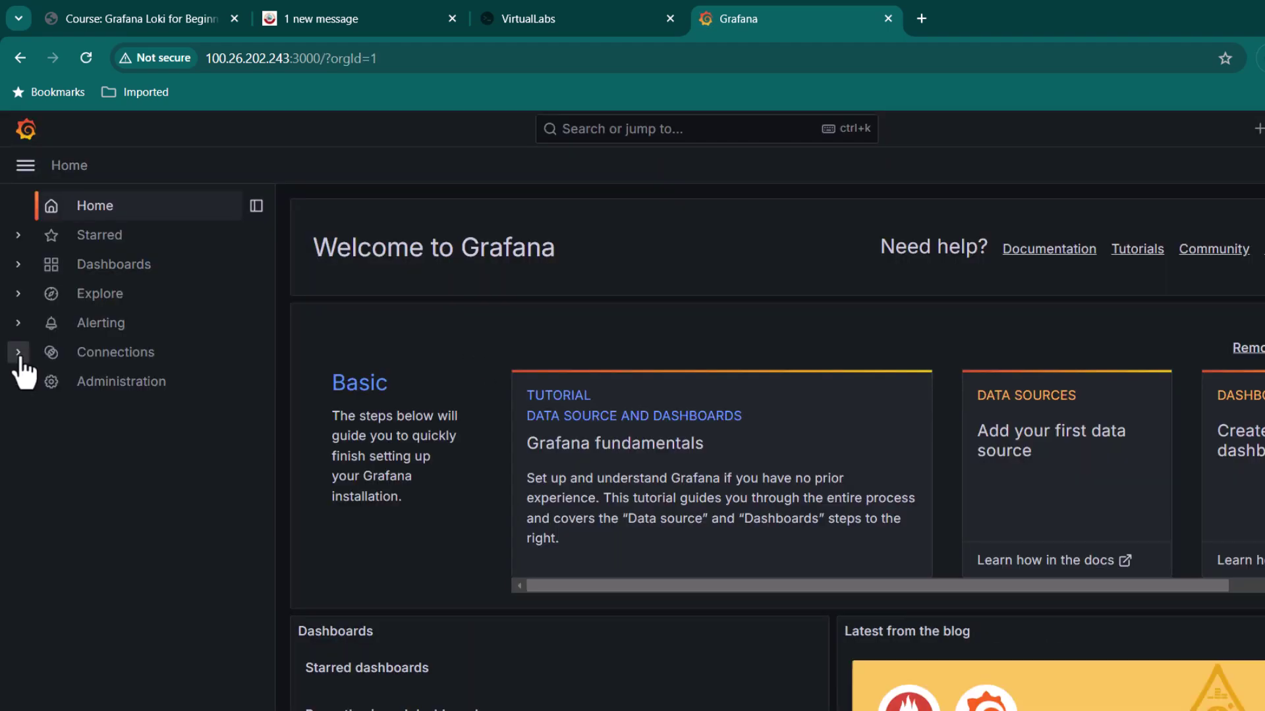
pyautogui.click(18, 352)
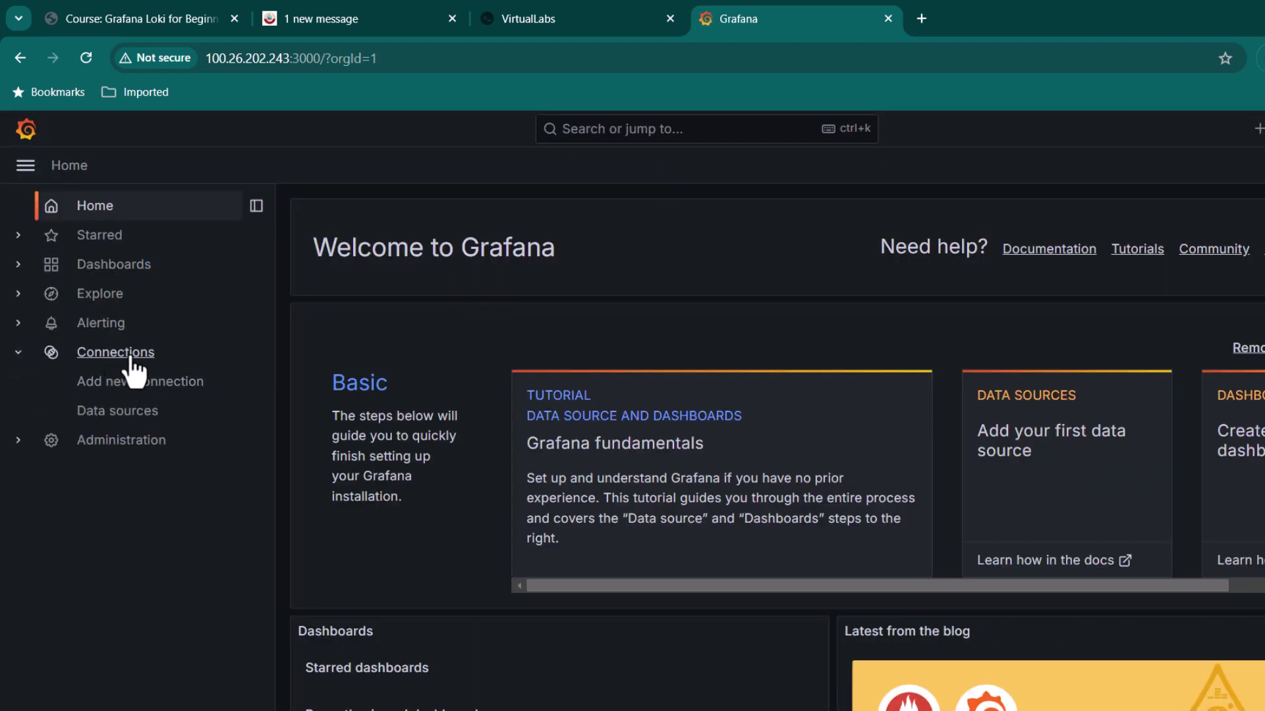
# Add a new connection by searching for 'loki' and opening the Loki data source plugin.
pyautogui.click(140, 381)
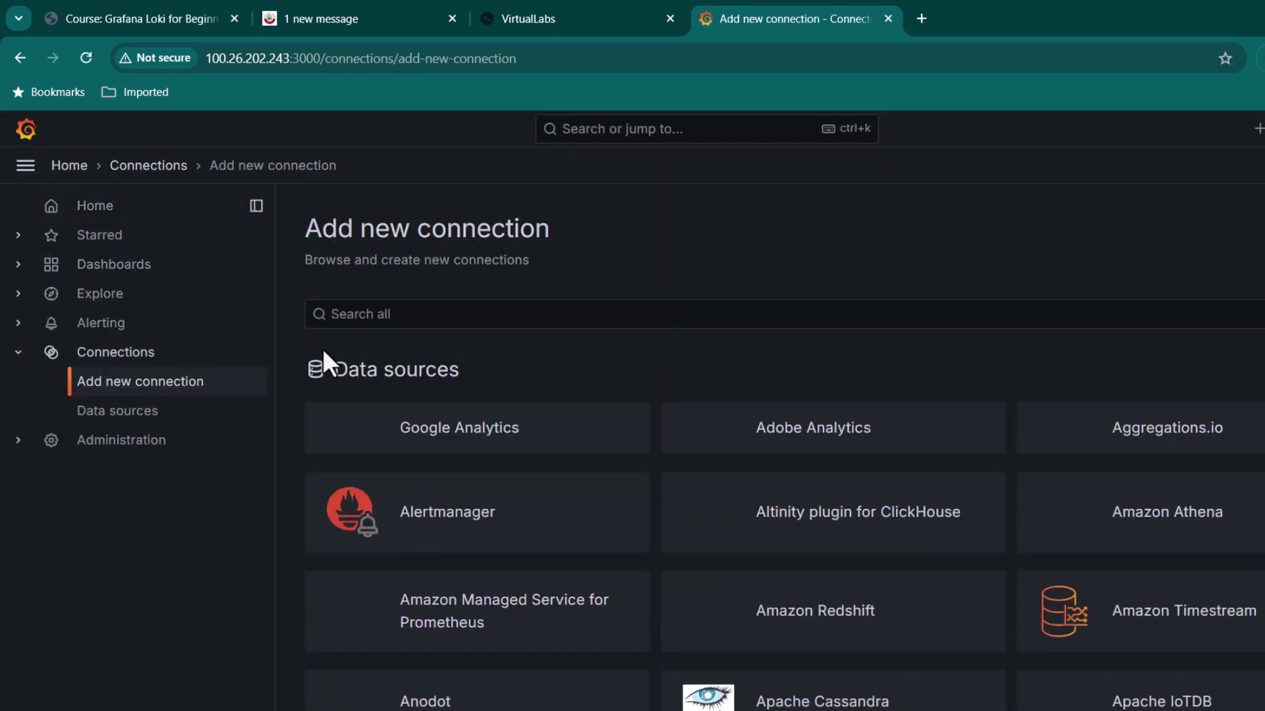
pyautogui.click(412, 316)
pyautogui.write('loki')
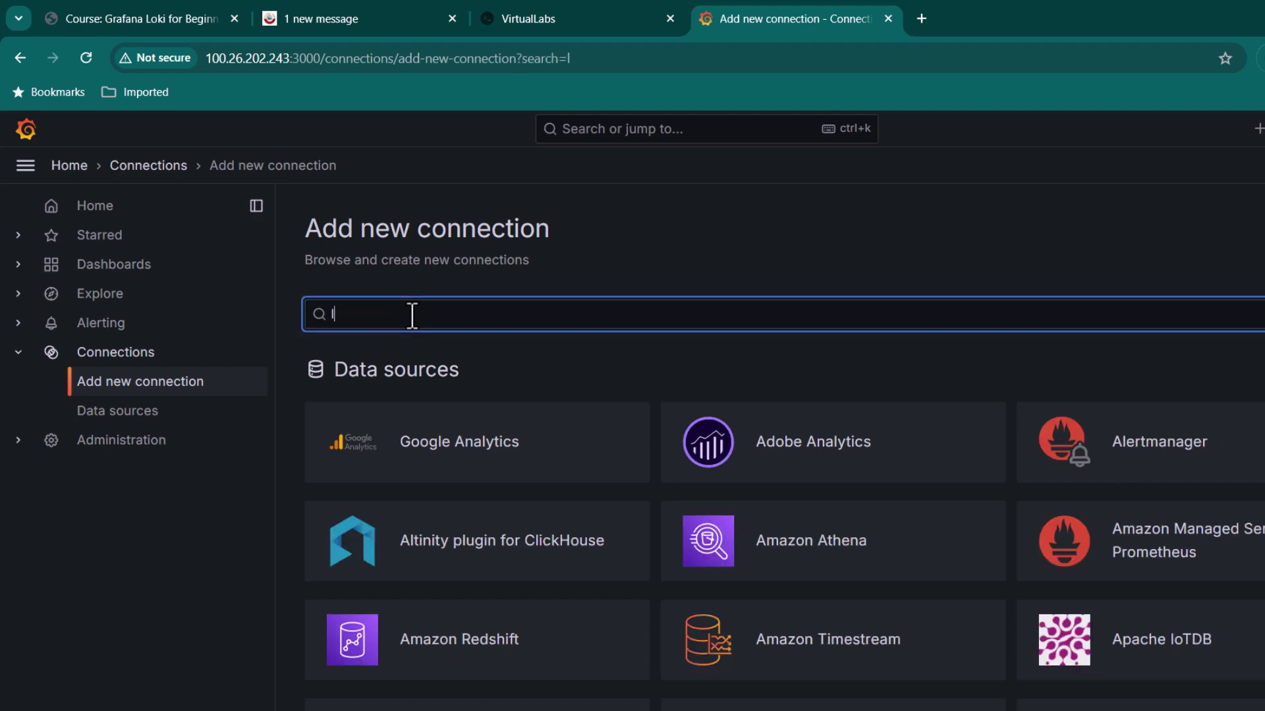
pyautogui.click(477, 442)
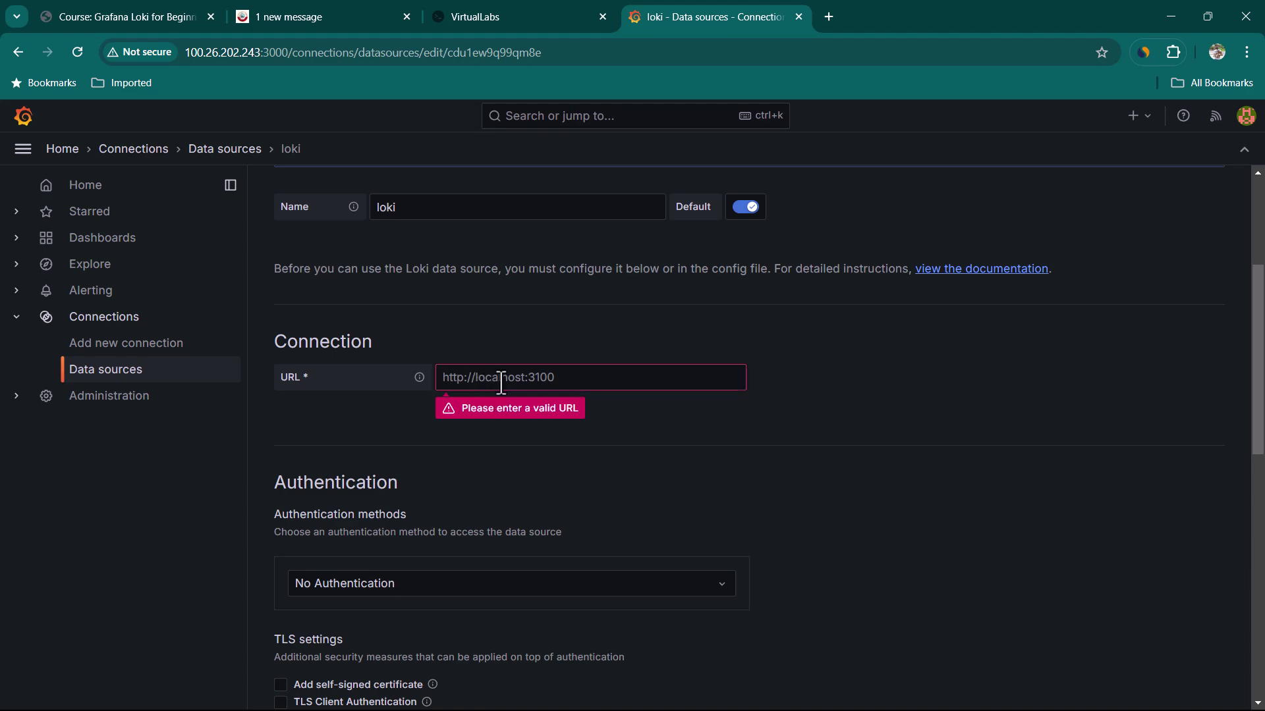
pyautogui.click(180, 18)
pyautogui.click(708, 388)
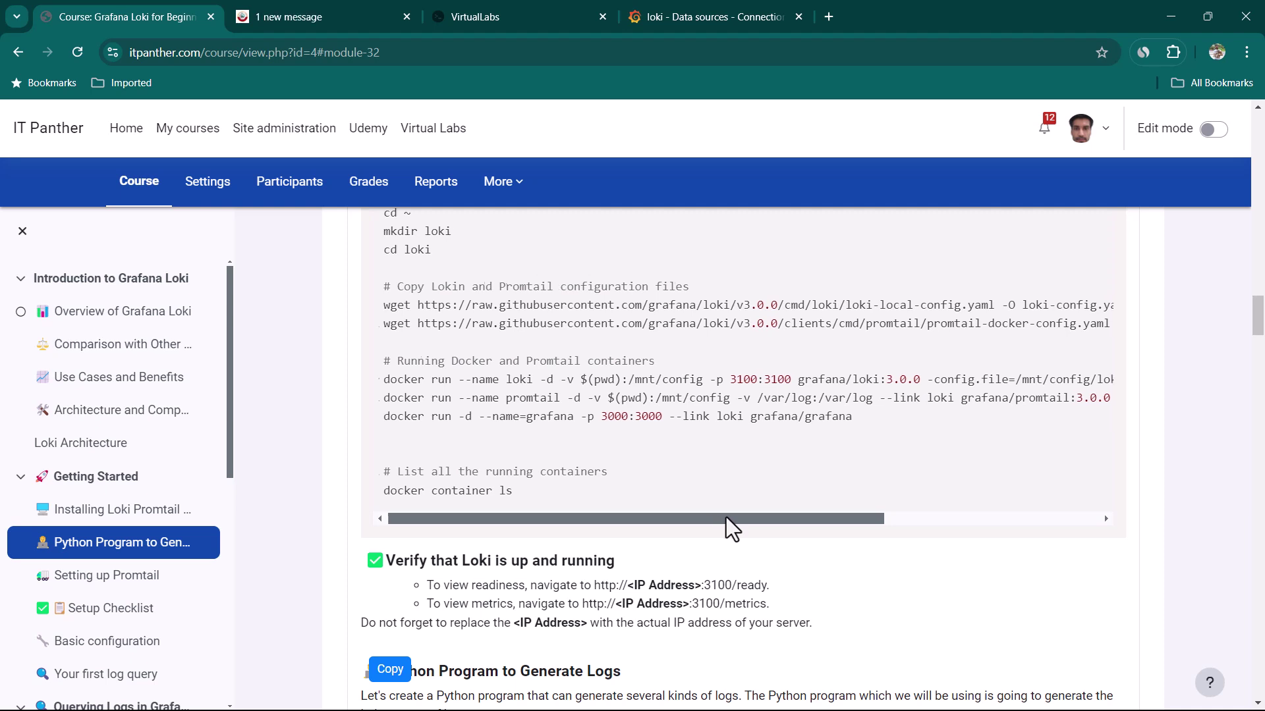
pyautogui.moveTo(534, 382); pyautogui.dragTo(513, 382)
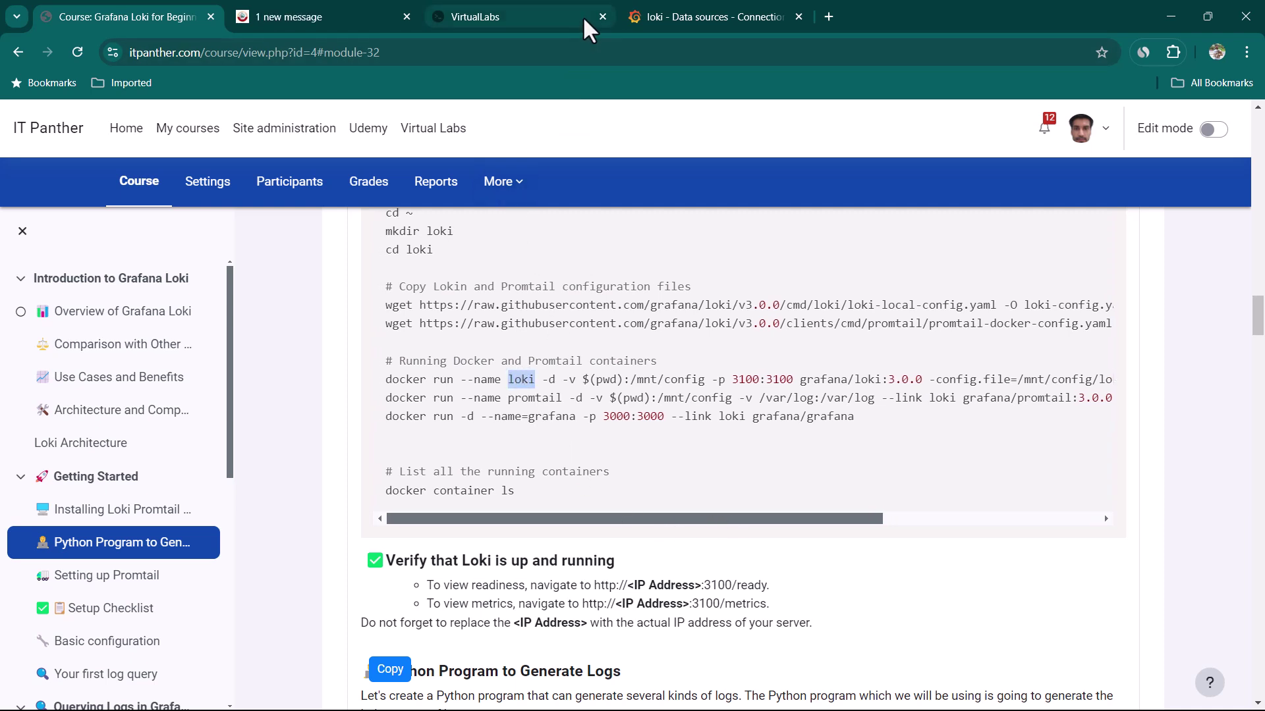
pyautogui.click(649, 19)
pyautogui.click(525, 380)
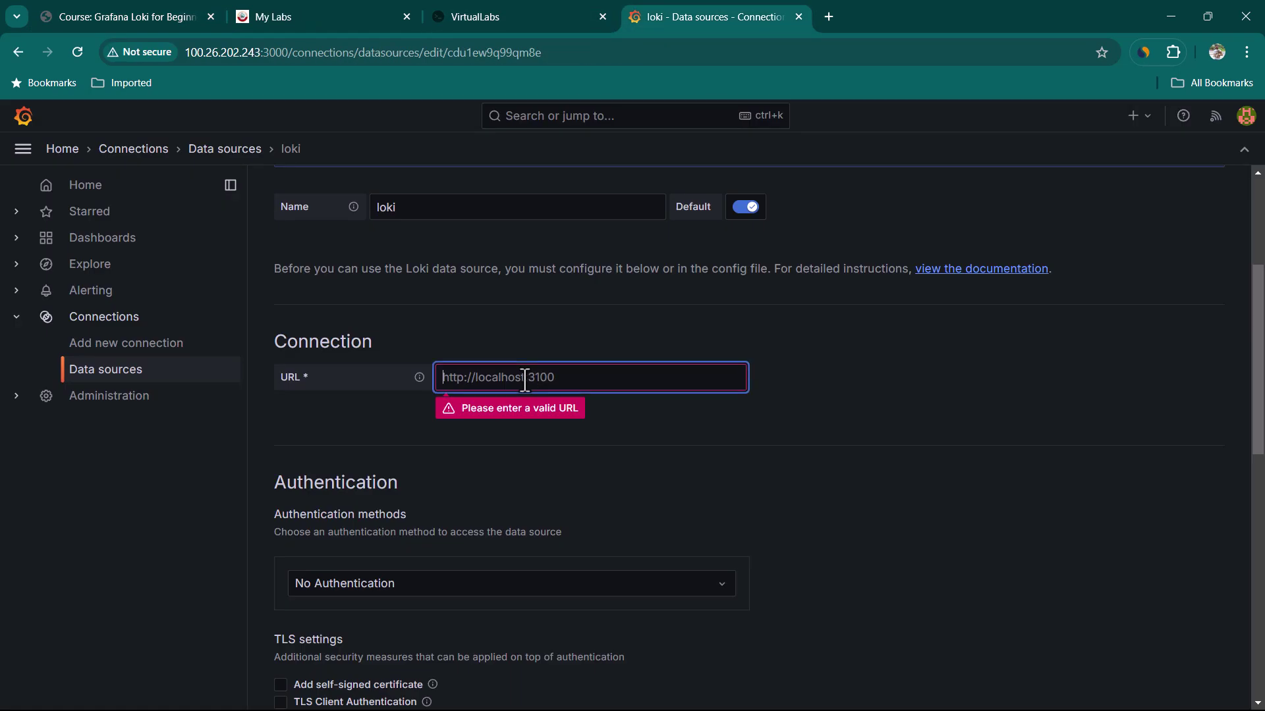
pyautogui.write('http://loki:3100')
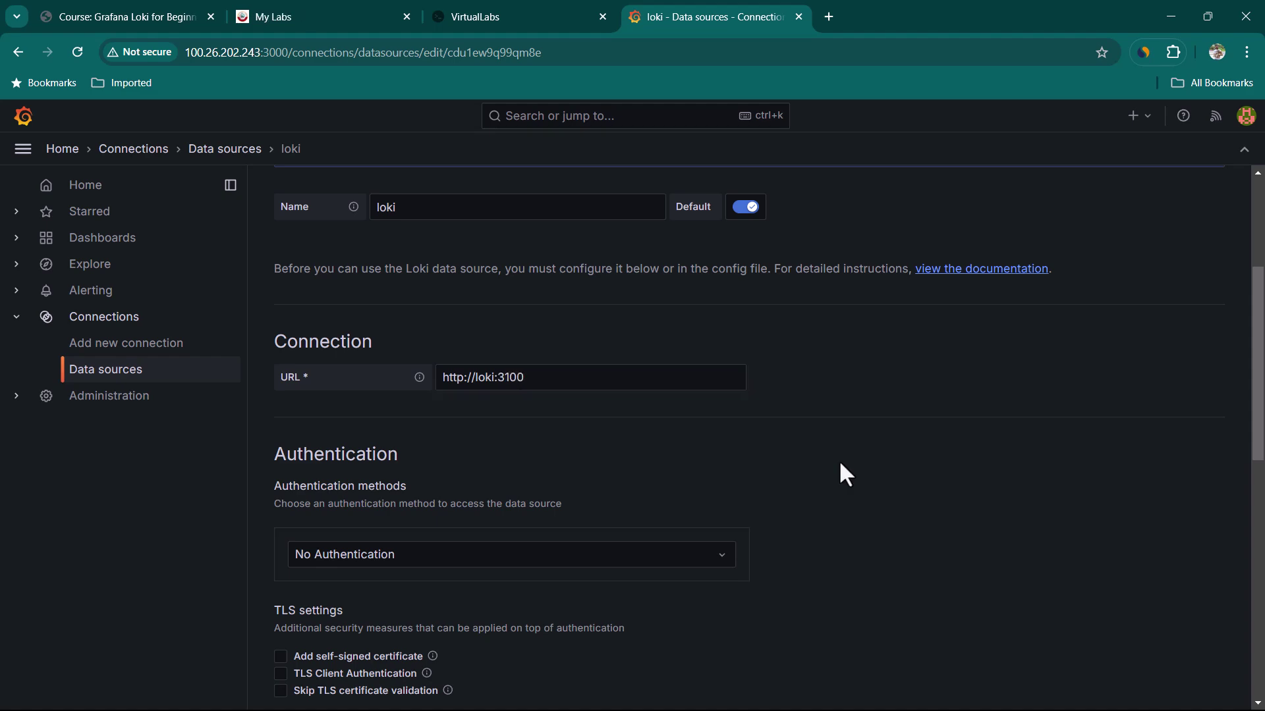
# Save and test the Loki data source and confirm the successful connection message.
pyautogui.scroll(-10, 838, 469)
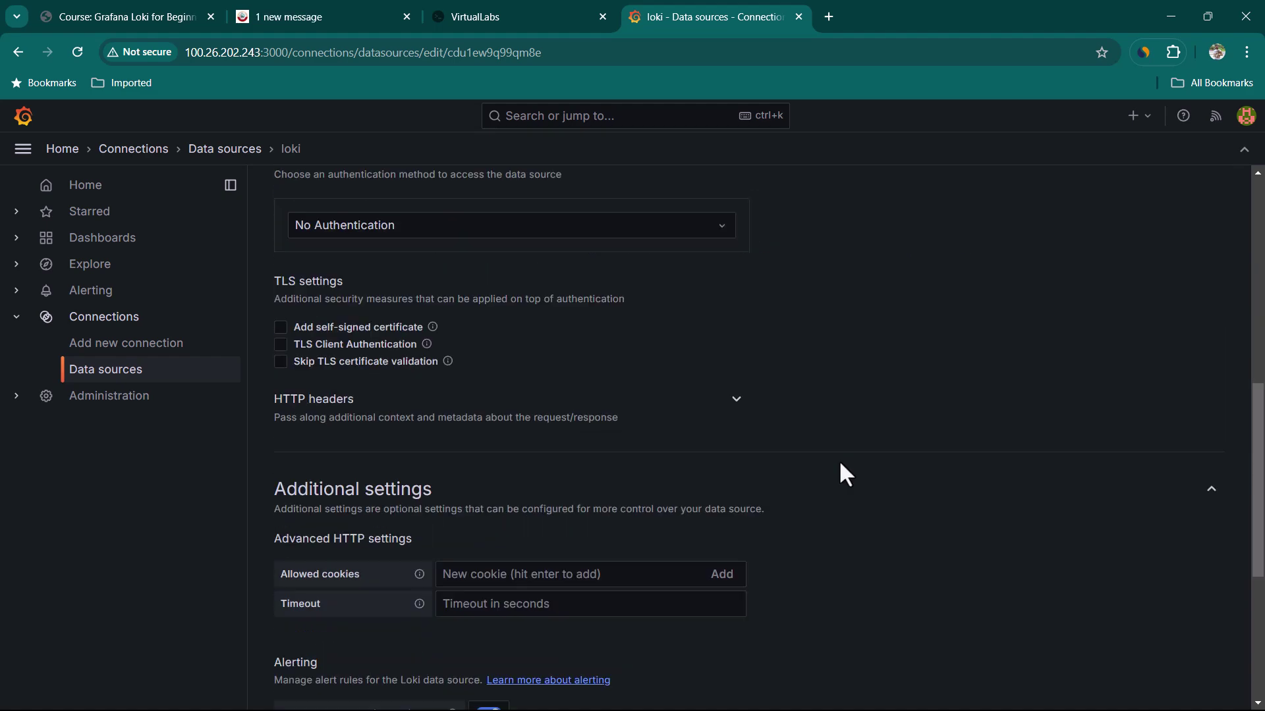
pyautogui.click(415, 685)
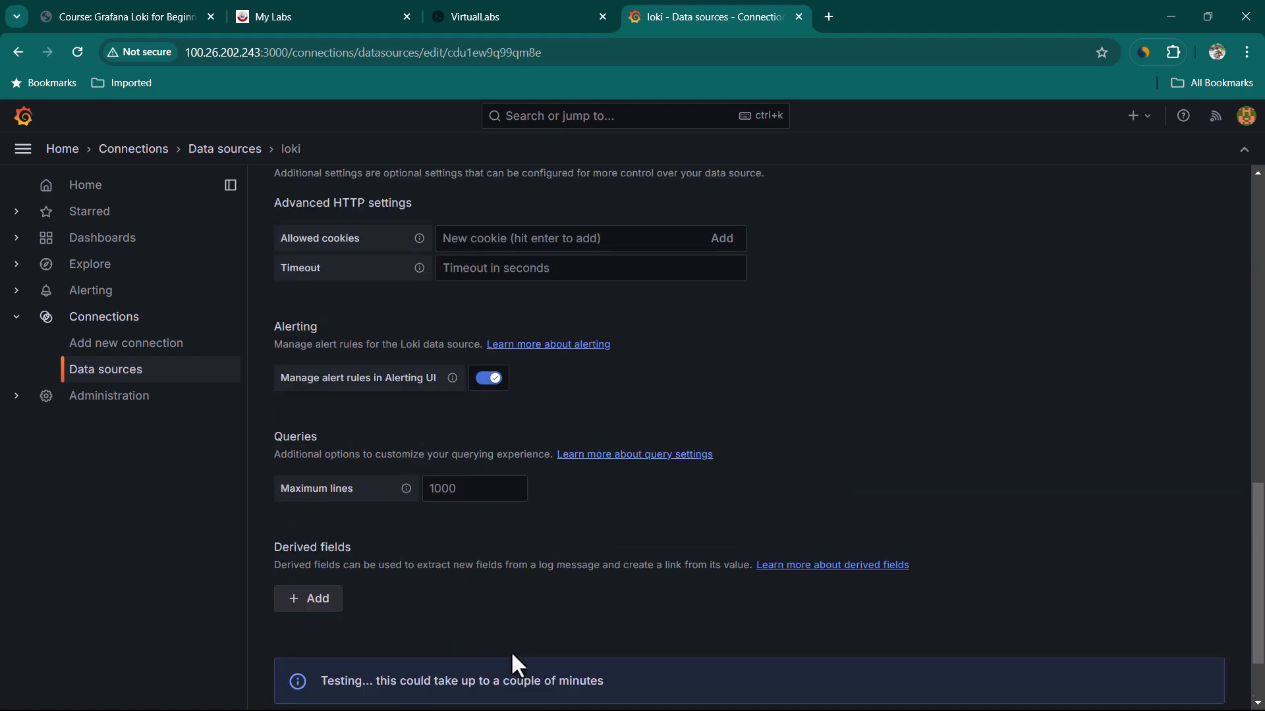
pyautogui.moveTo(425, 560); pyautogui.dragTo(544, 557)
pyautogui.click(596, 556)
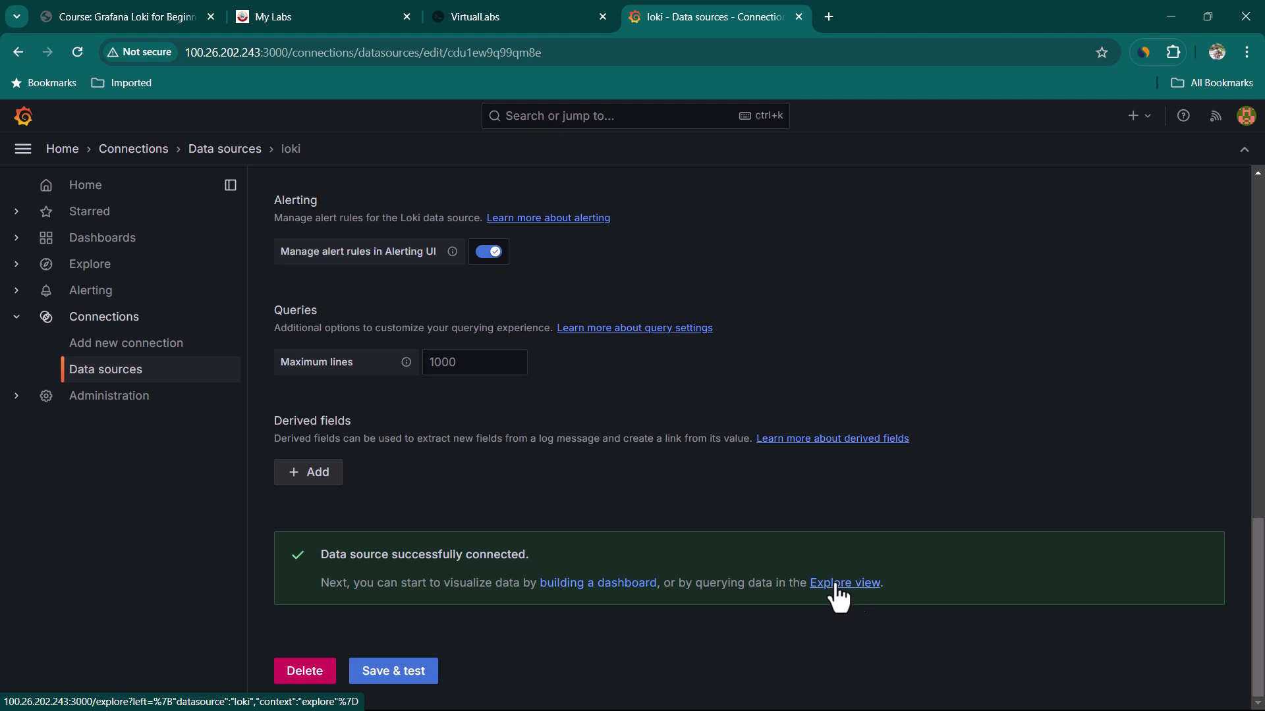
# In Explore with the loki data source, add a filename label filter using the = operator.
pyautogui.click(16, 264)
pyautogui.click(104, 266)
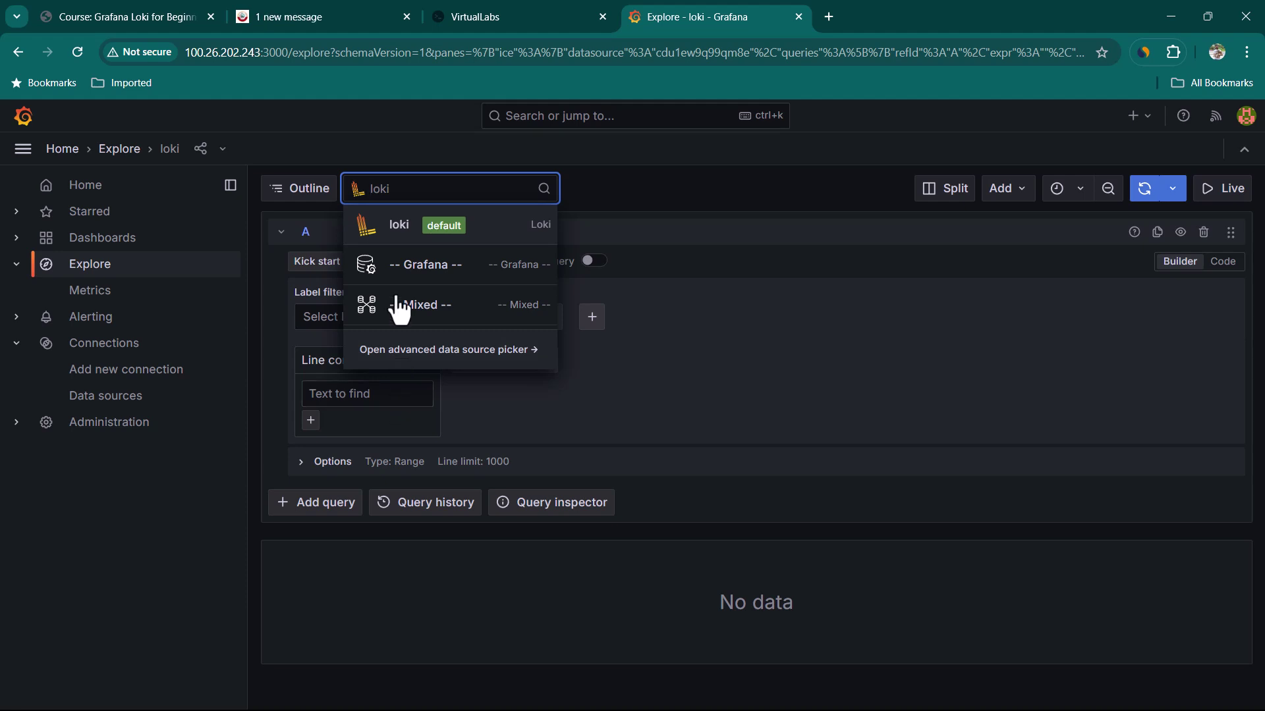
pyautogui.click(401, 232)
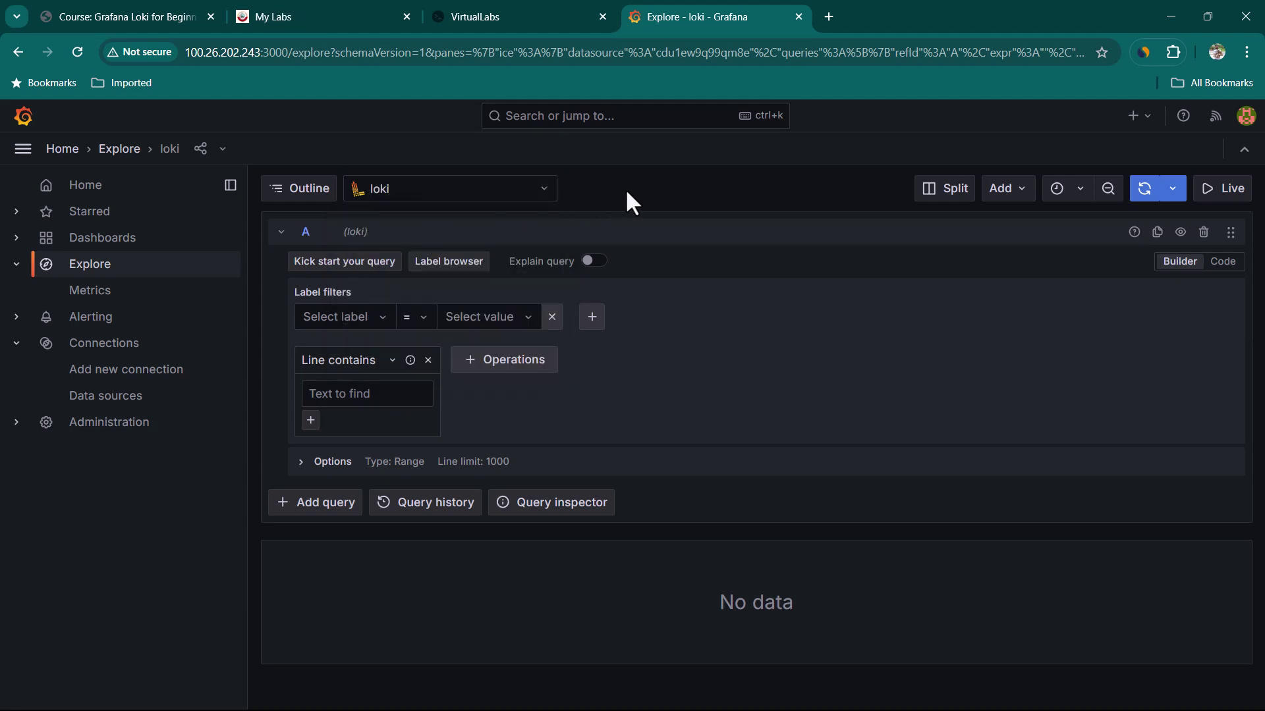
pyautogui.click(380, 319)
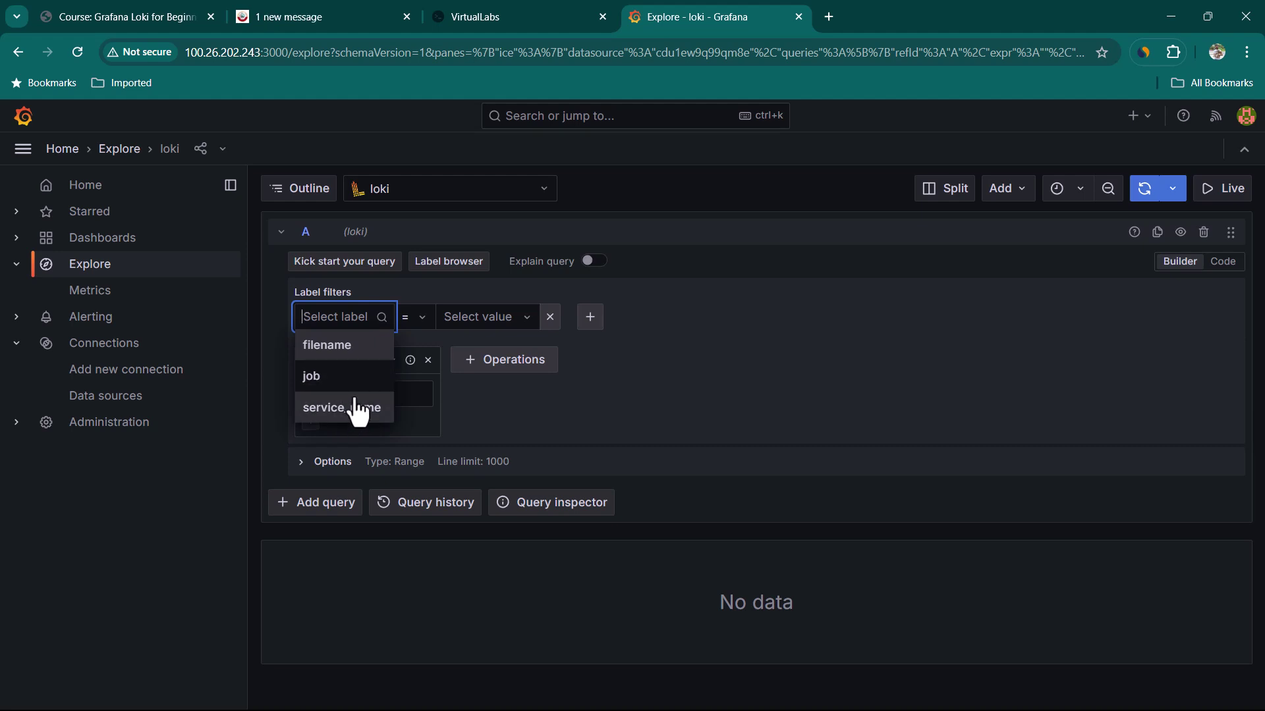
pyautogui.click(355, 356)
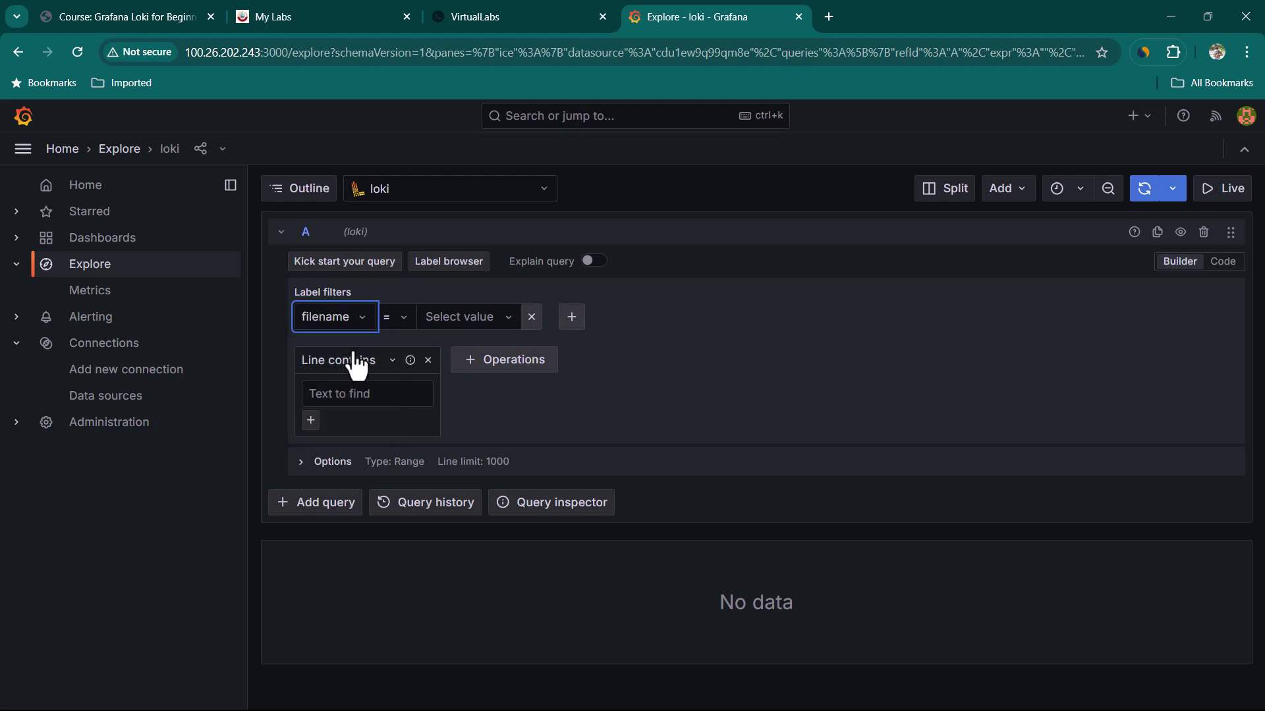
pyautogui.click(408, 339)
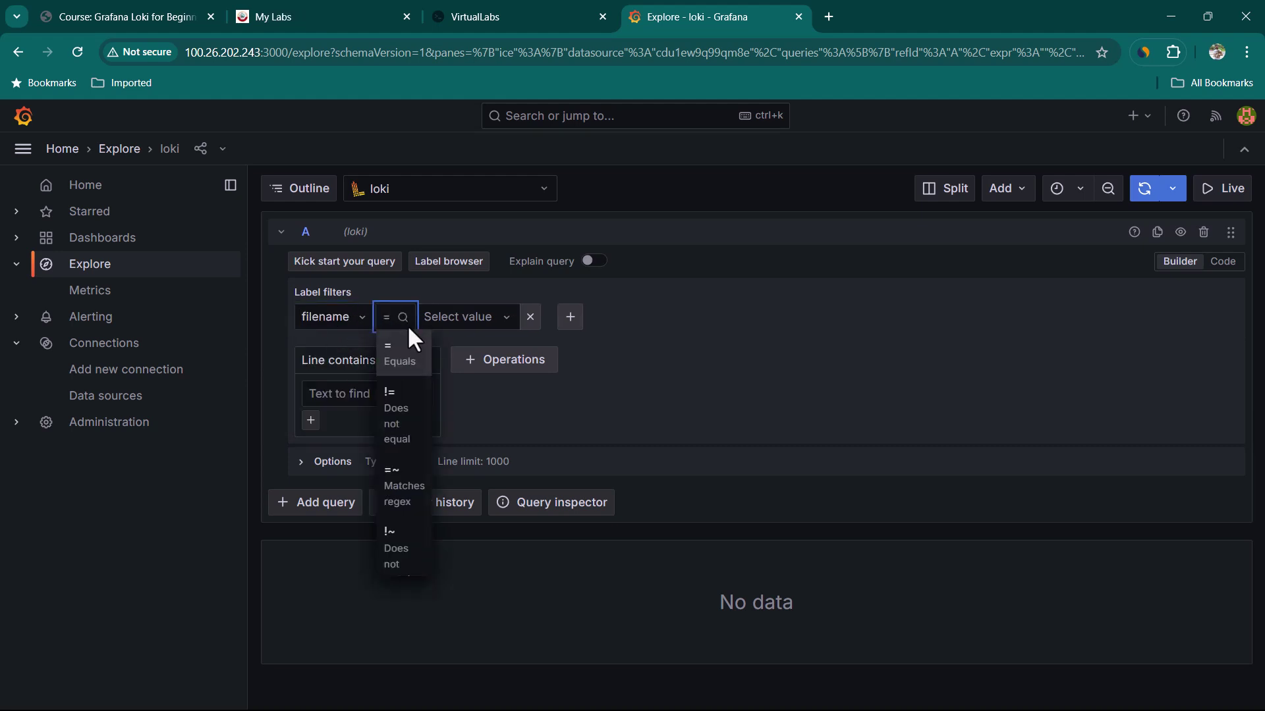
pyautogui.scroll(-1, 404, 461)
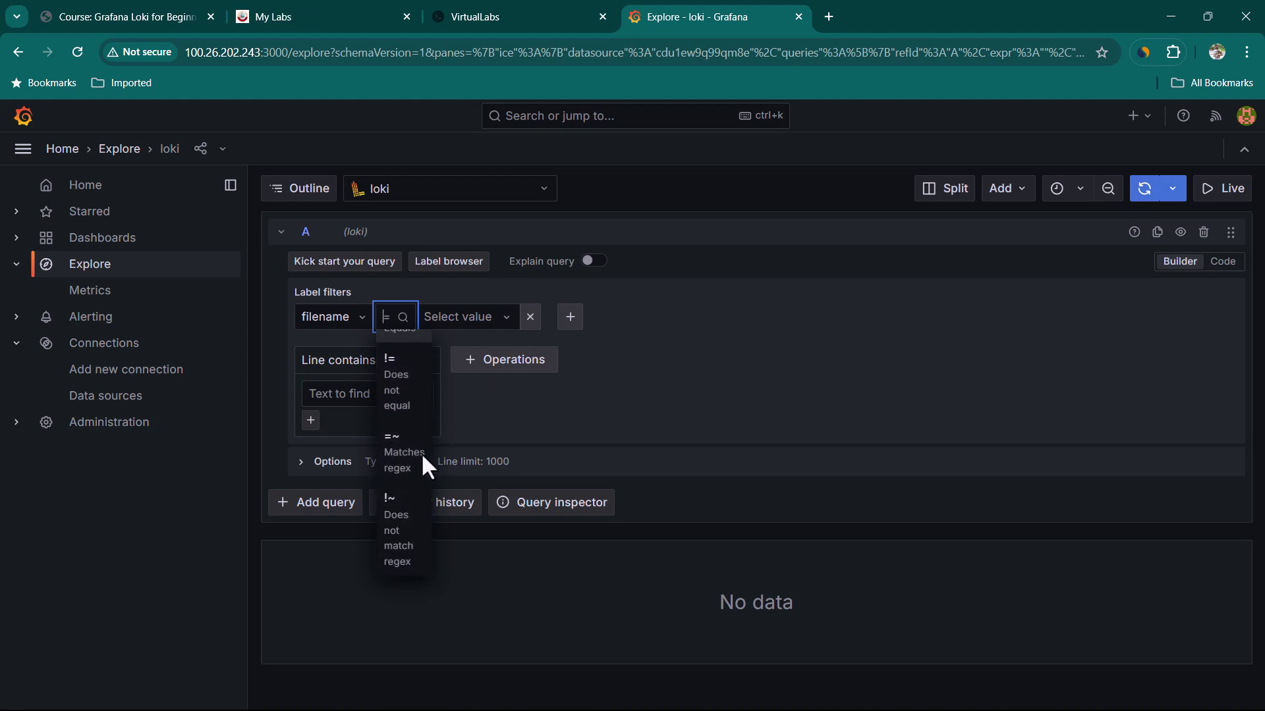
pyautogui.click(495, 321)
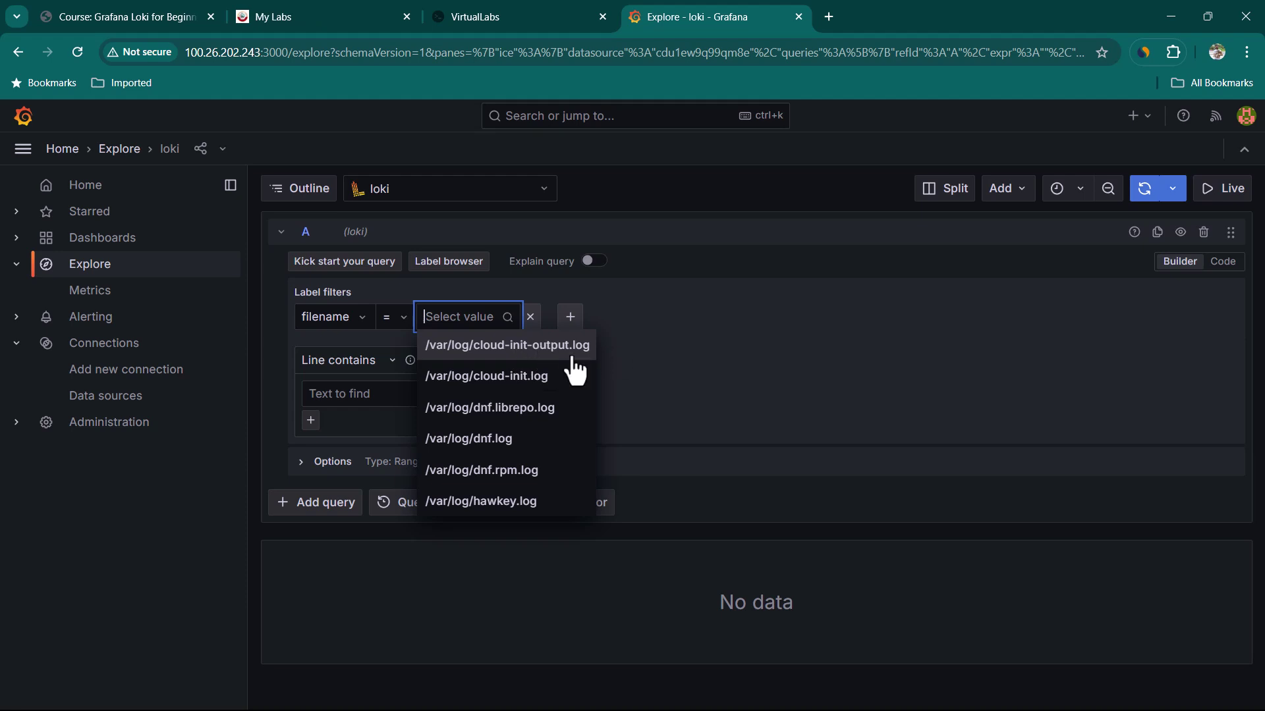
# Match filename /var/log/cloud-init-output.log, run the query, and scroll through the 67 returned lines.
pyautogui.click(531, 355)
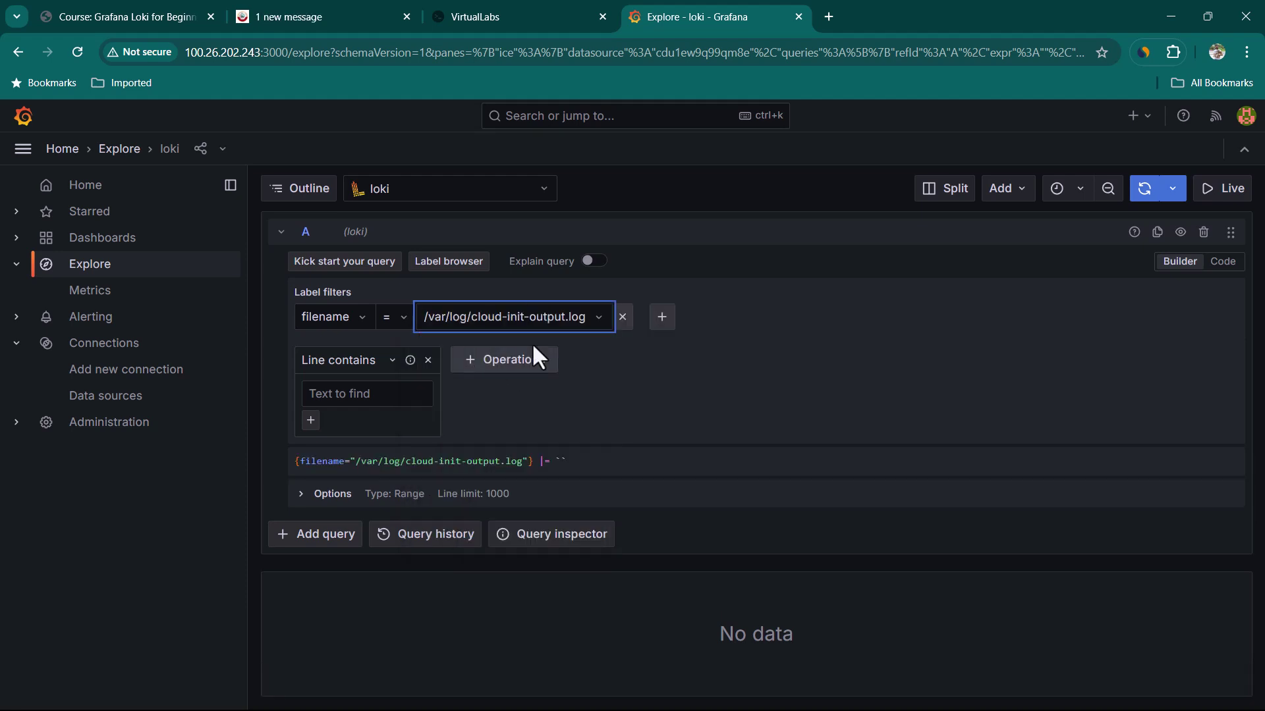
pyautogui.click(1147, 195)
pyautogui.scroll(-3, 961, 493)
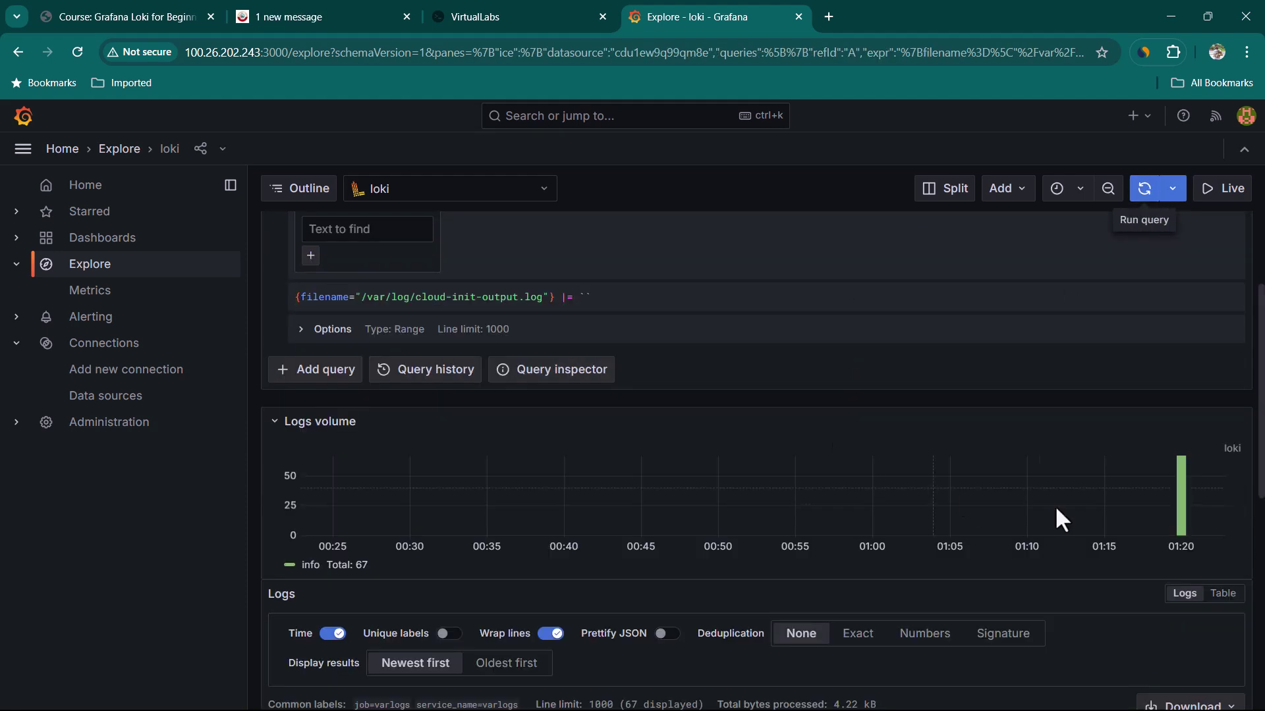
pyautogui.scroll(-5, 1167, 504)
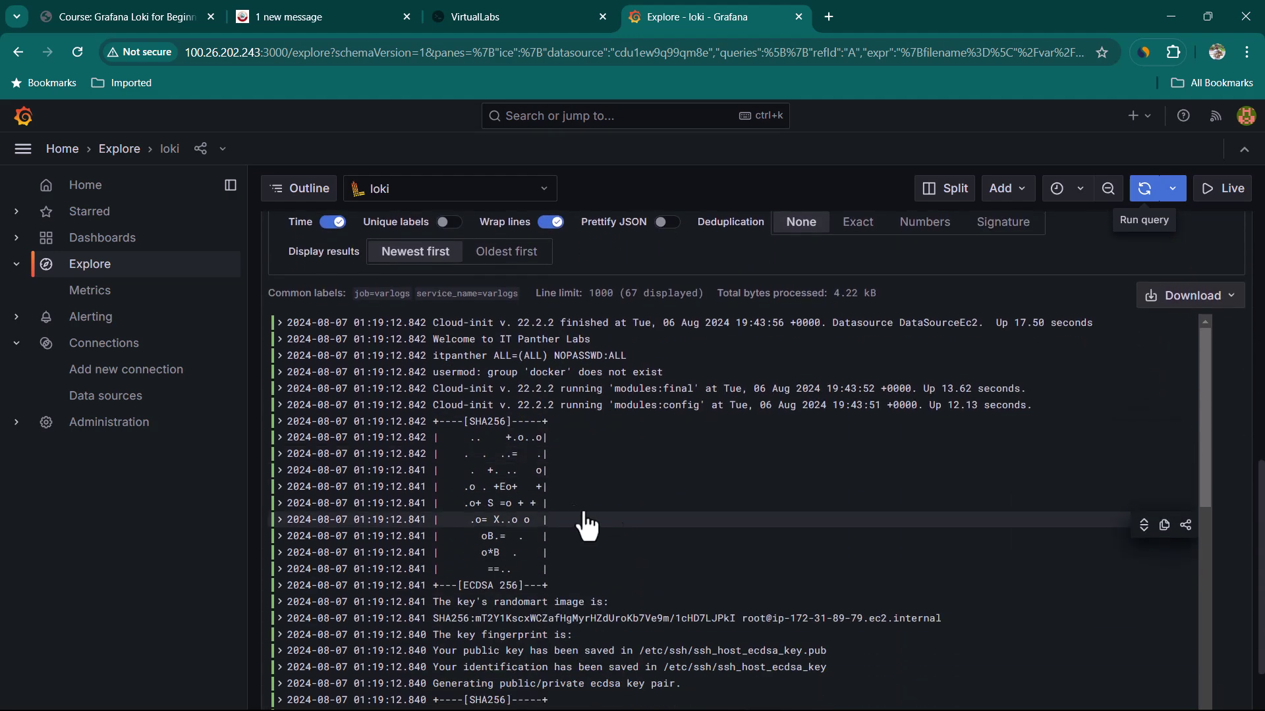
pyautogui.scroll(-5, 508, 502)
pyautogui.scroll(5, 692, 573)
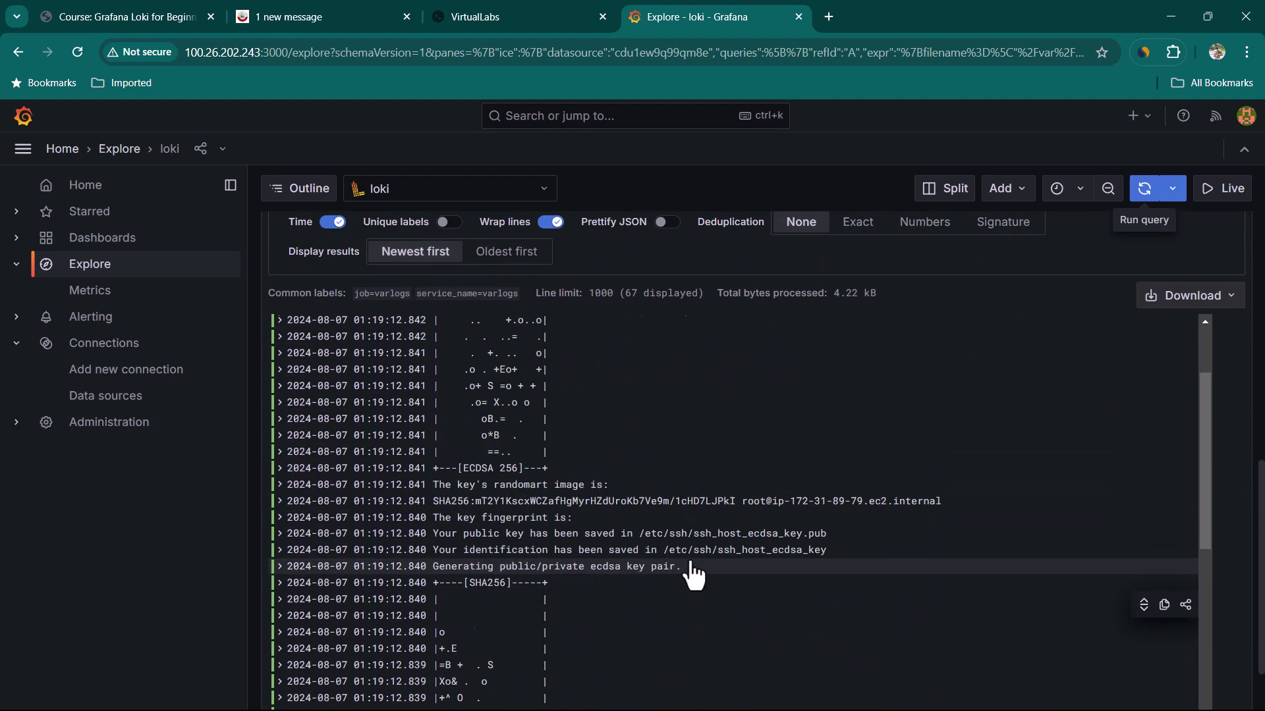
pyautogui.scroll(5, 618, 606)
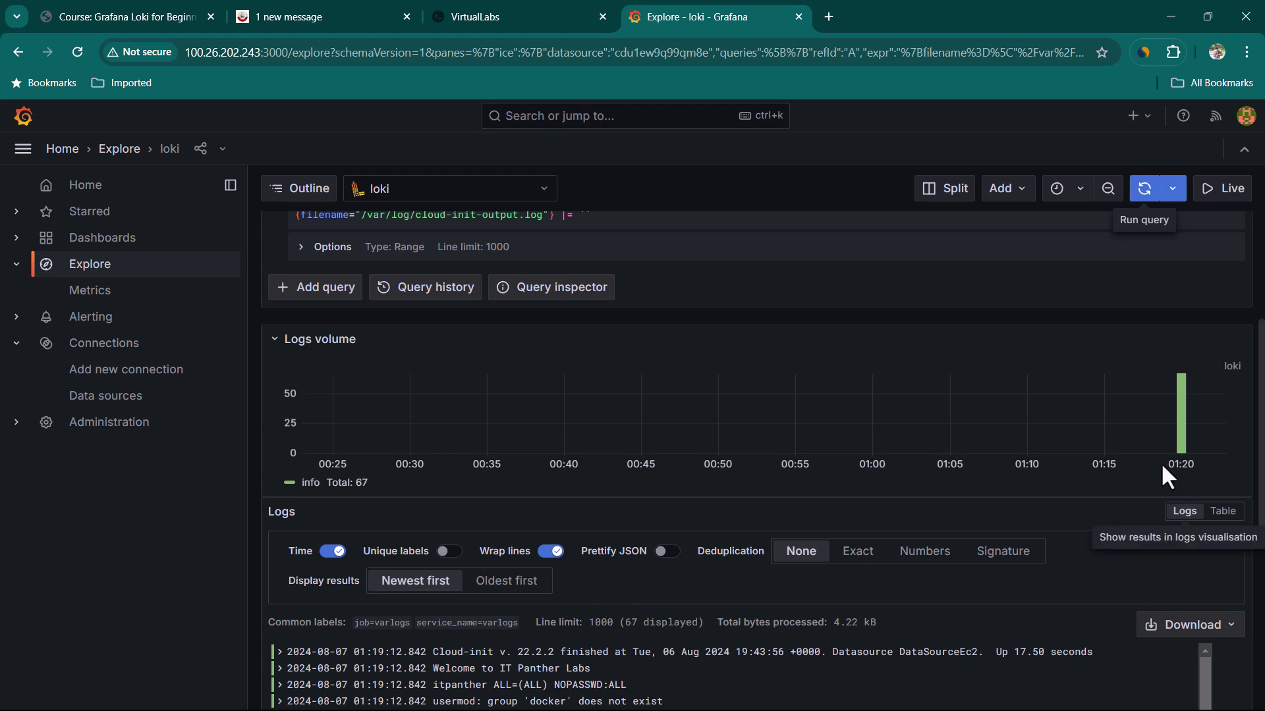
pyautogui.scroll(4, 655, 386)
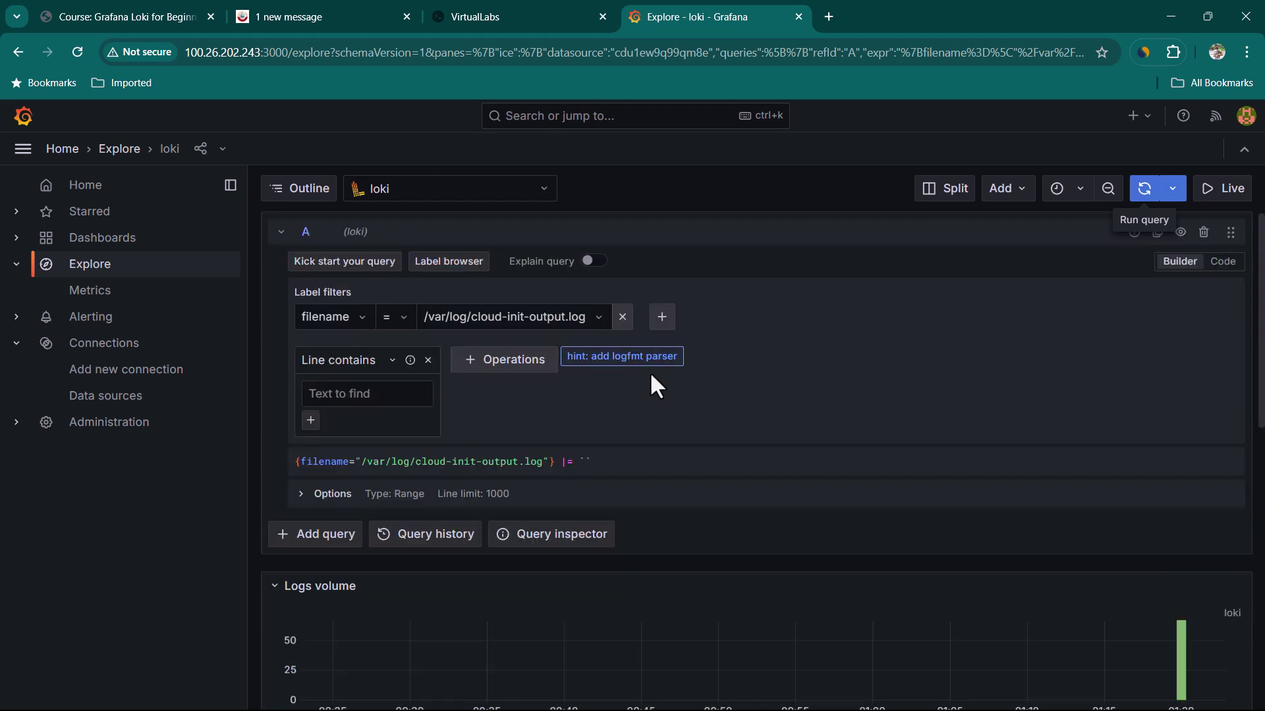
# Review the filter label choices, then return to the course instructions and scroll down.
pyautogui.click(356, 322)
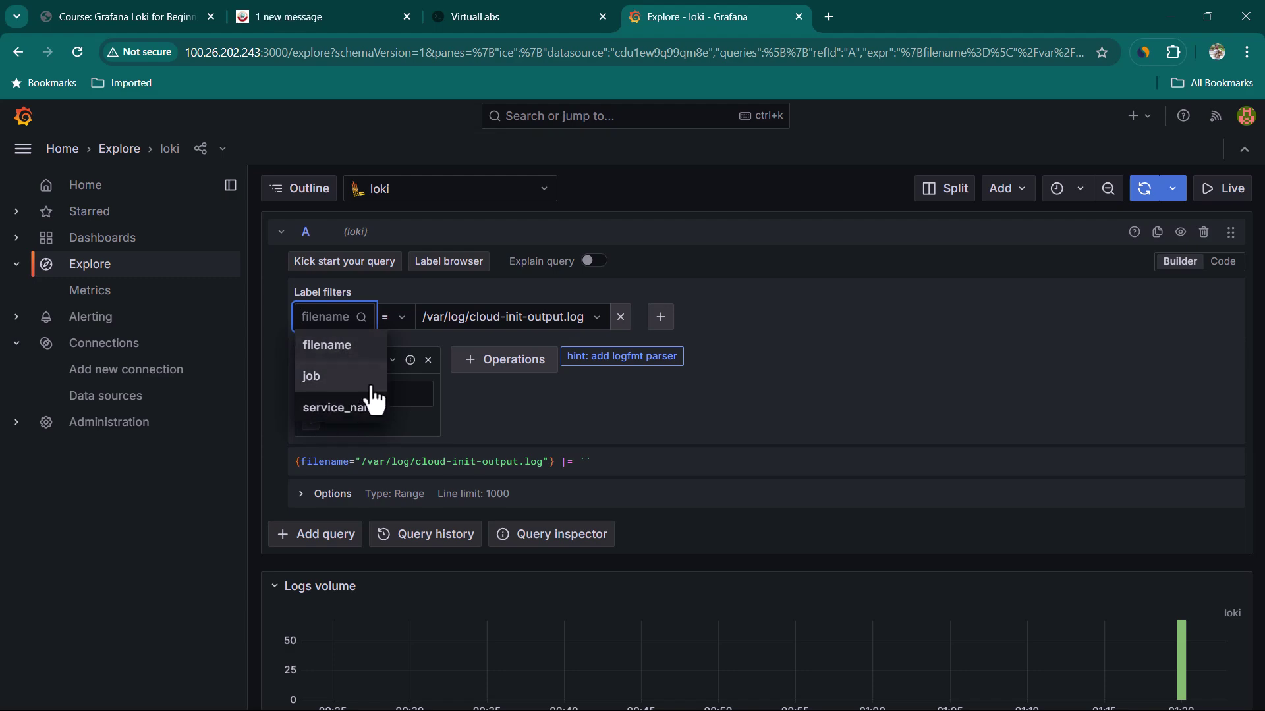
pyautogui.click(659, 411)
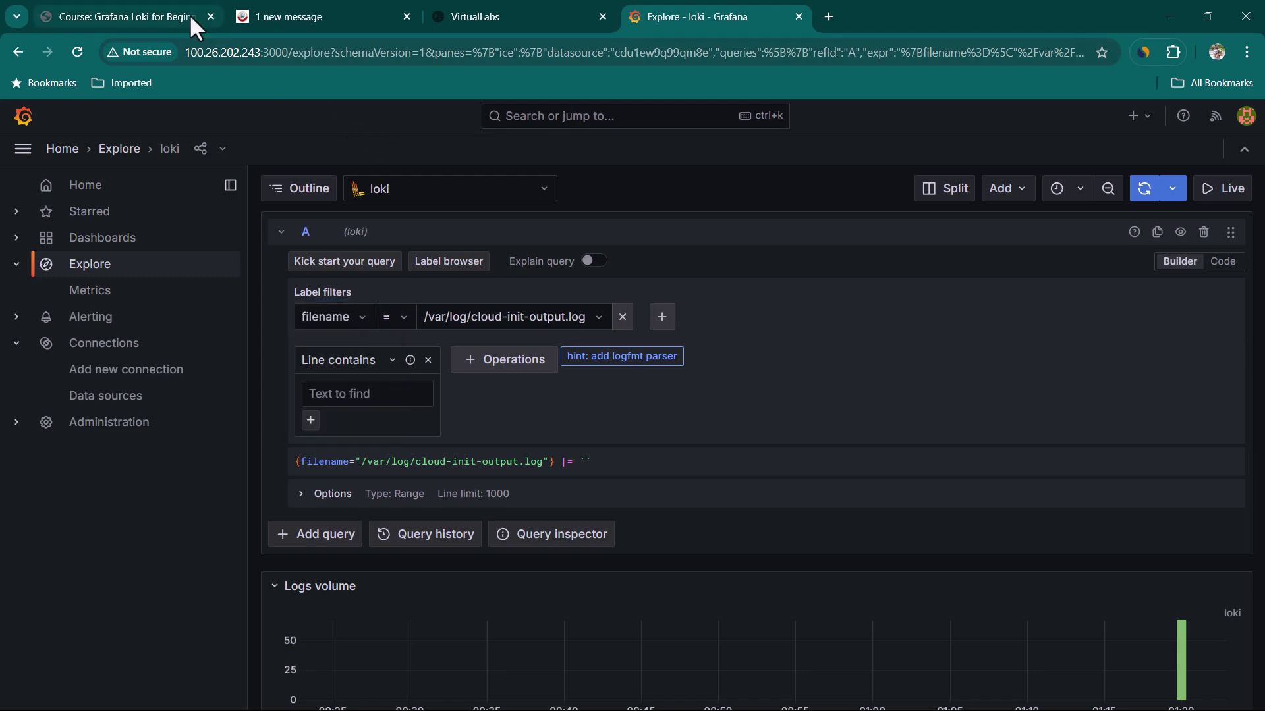
pyautogui.click(189, 20)
pyautogui.scroll(-4, 138, 474)
pyautogui.scroll(-10, 143, 527)
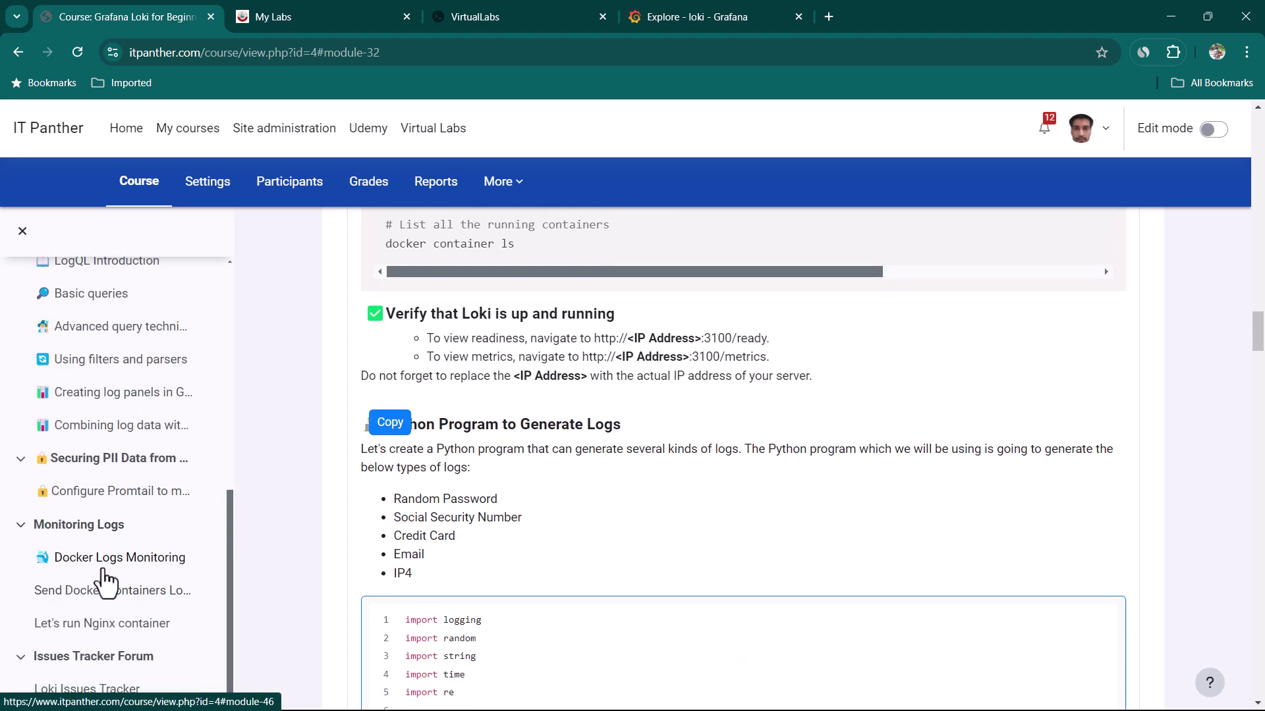
# Open the Docker Logs Monitoring lesson and select its docker plugin install command.
pyautogui.click(105, 568)
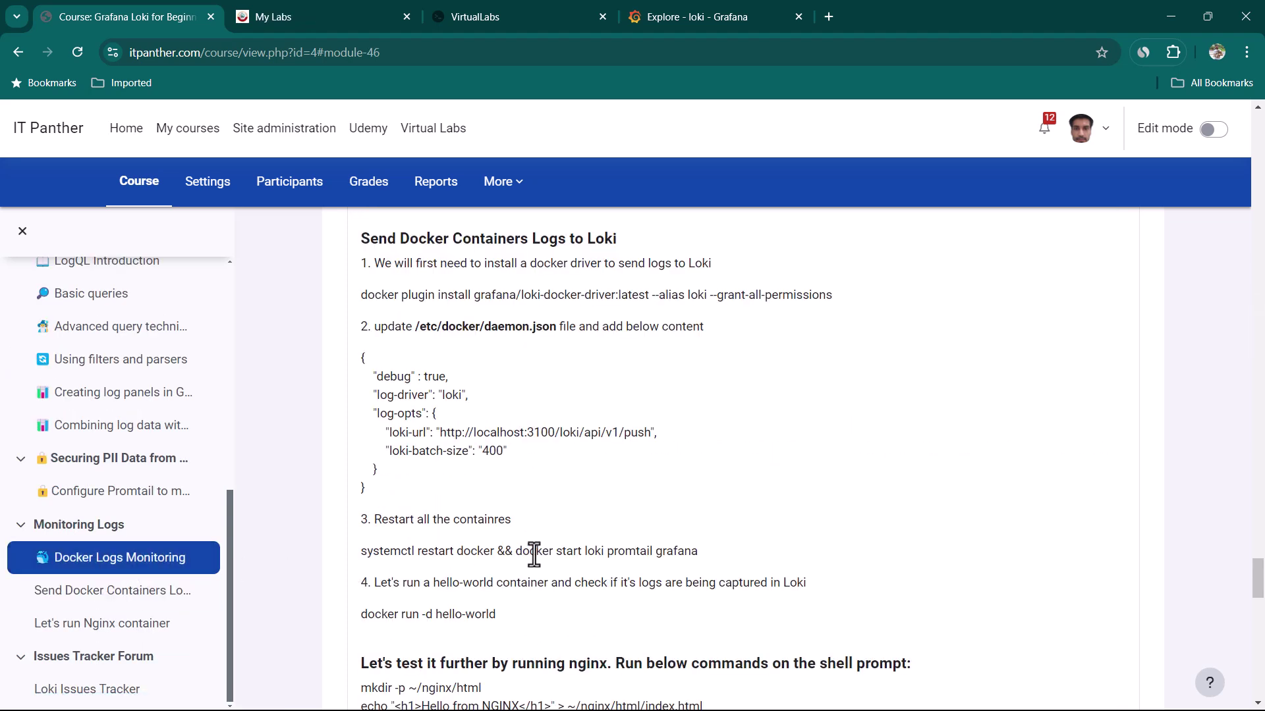
pyautogui.scroll(1, 534, 555)
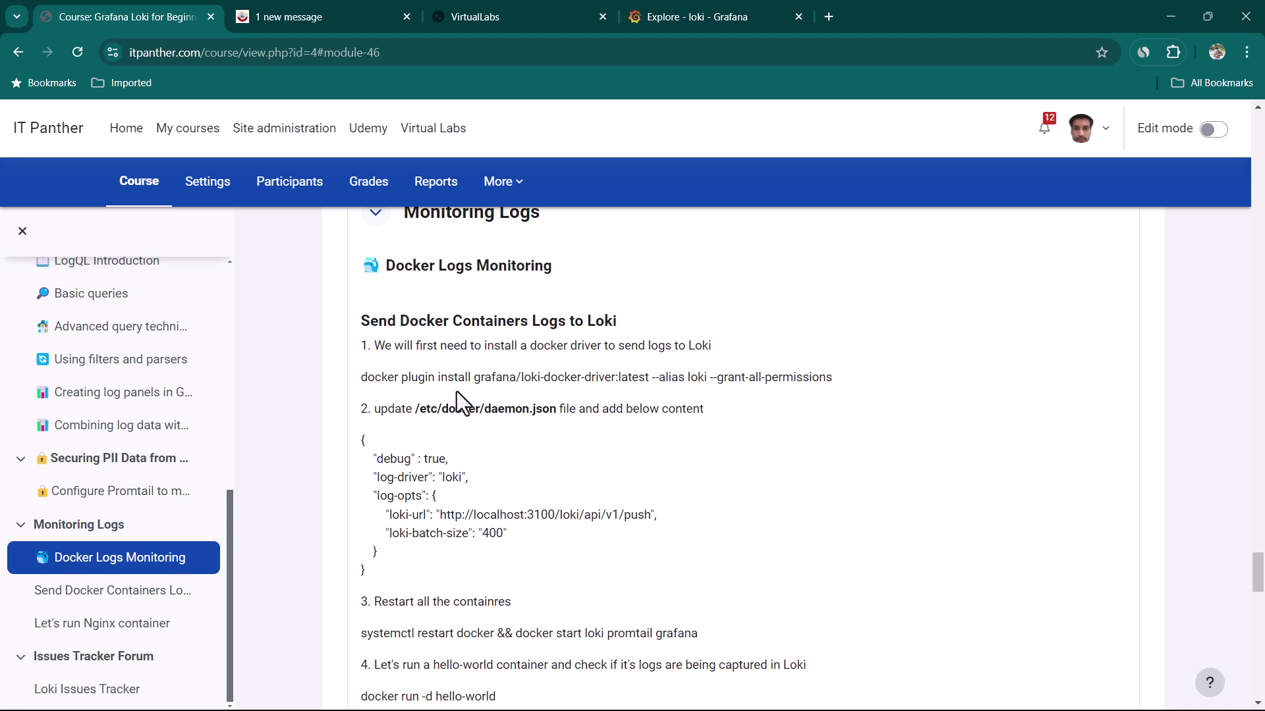
pyautogui.tripleClick(366, 380)
pyautogui.hotkey('ctrl', 'c')
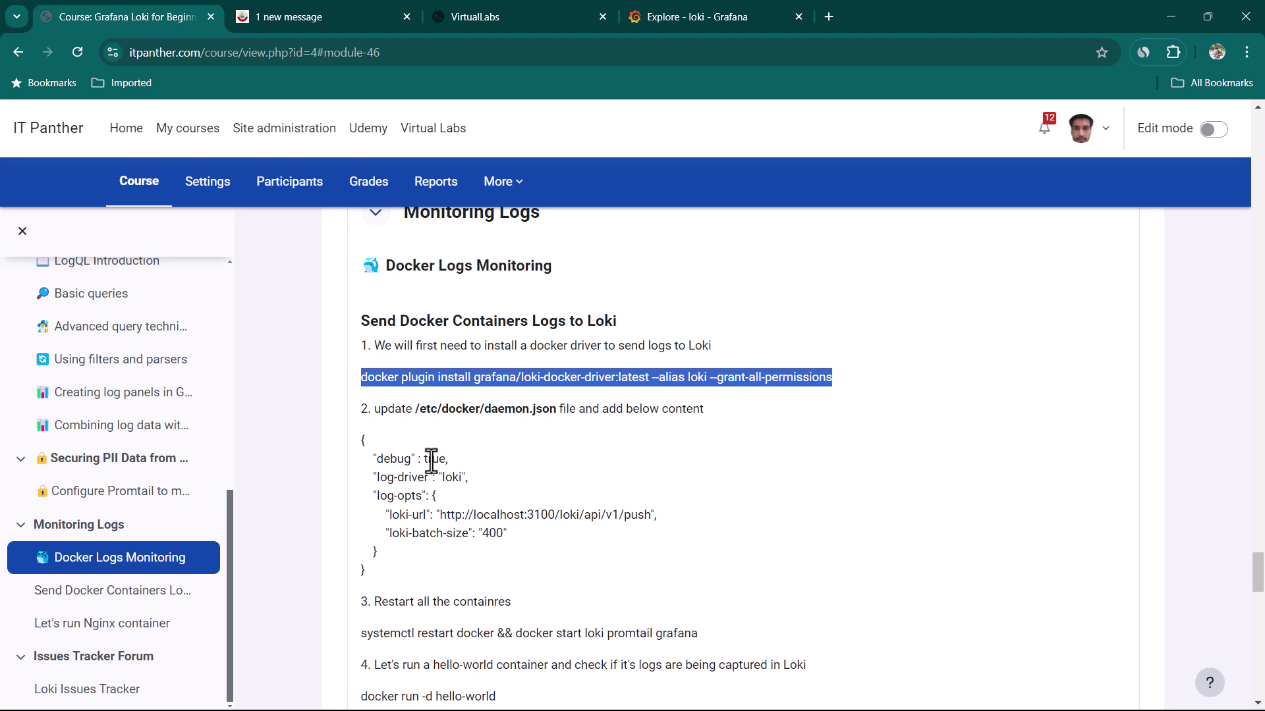
# Paste and run the Loki docker plugin install command in the SSH terminal.
pyautogui.click(496, 14)
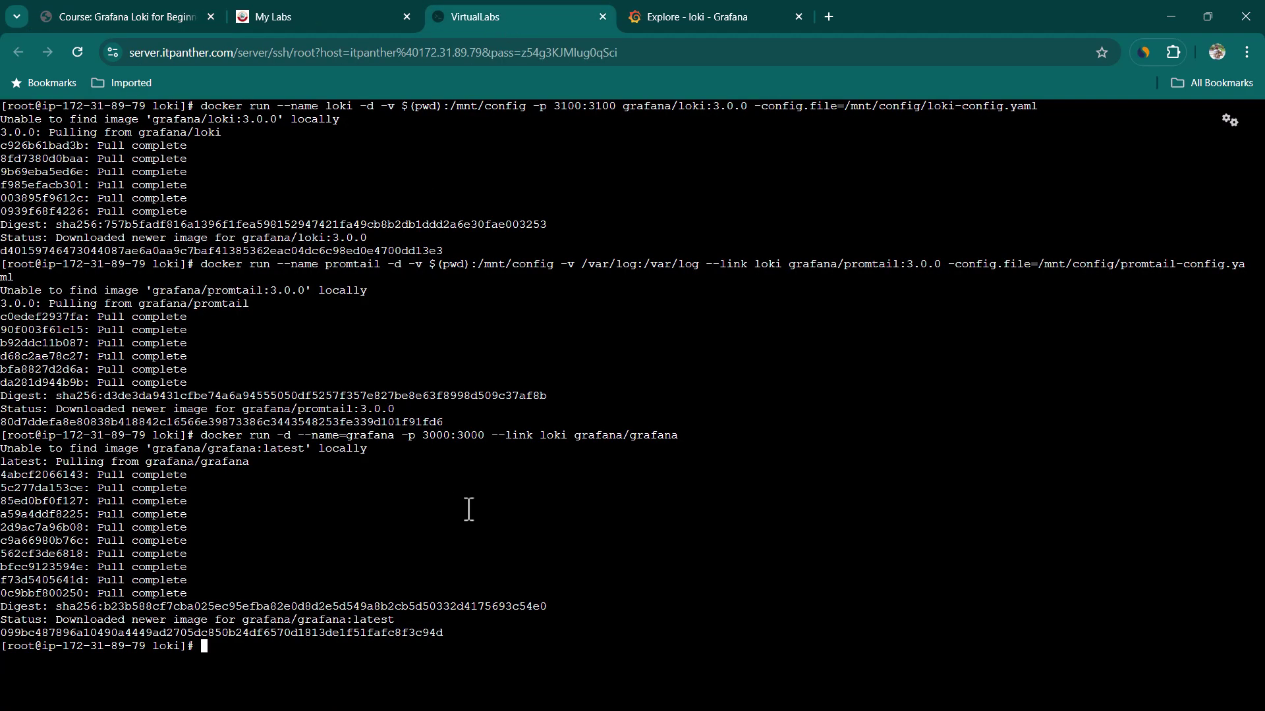
pyautogui.rightClick(513, 561)
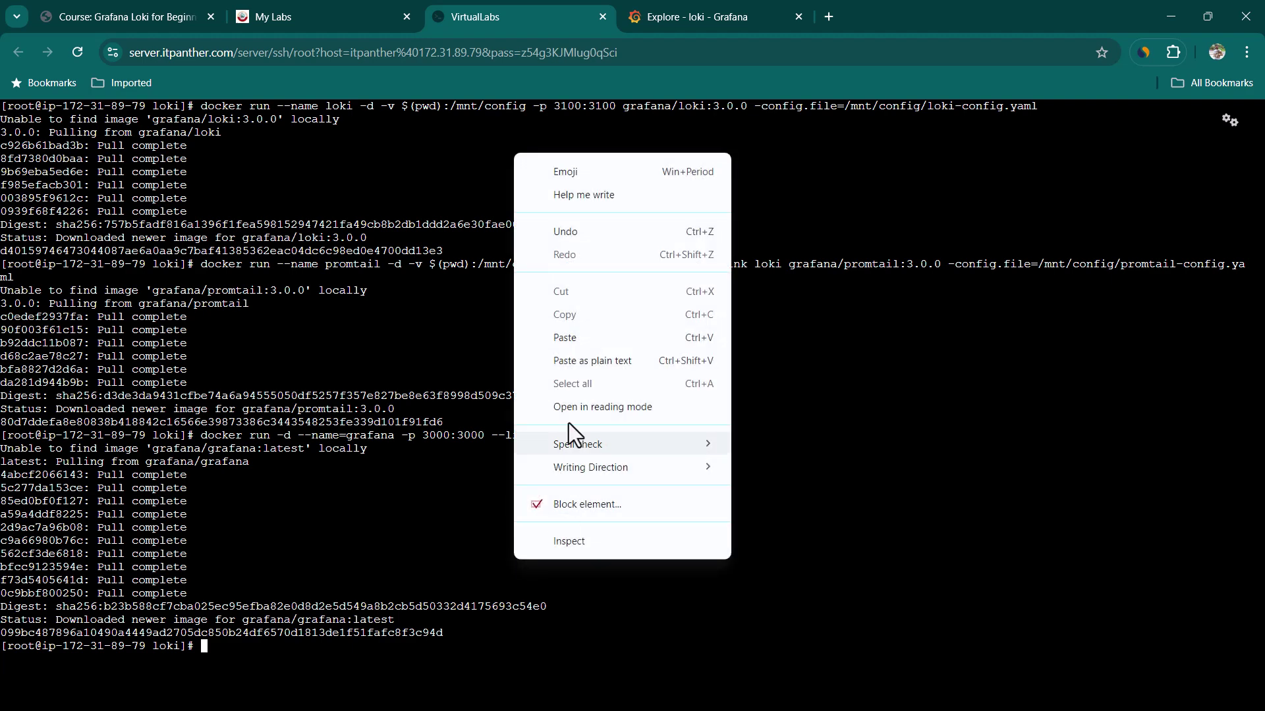
pyautogui.click(576, 334)
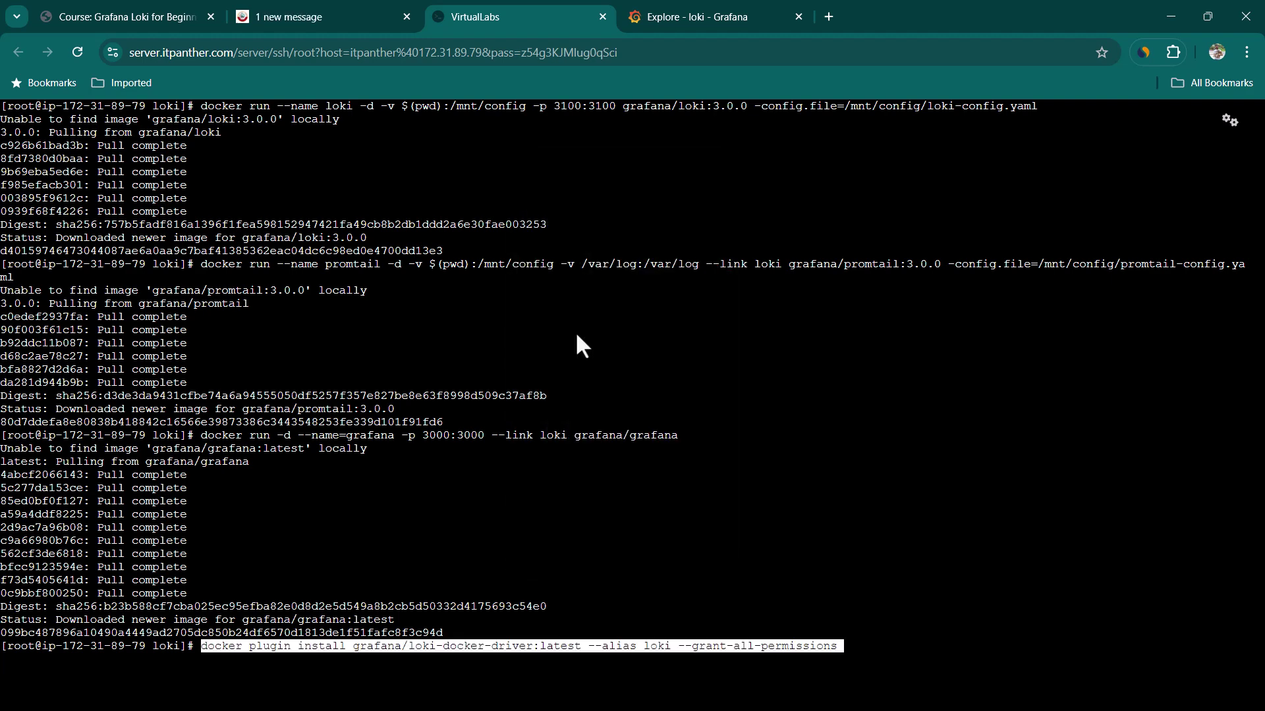
pyautogui.press('Return')
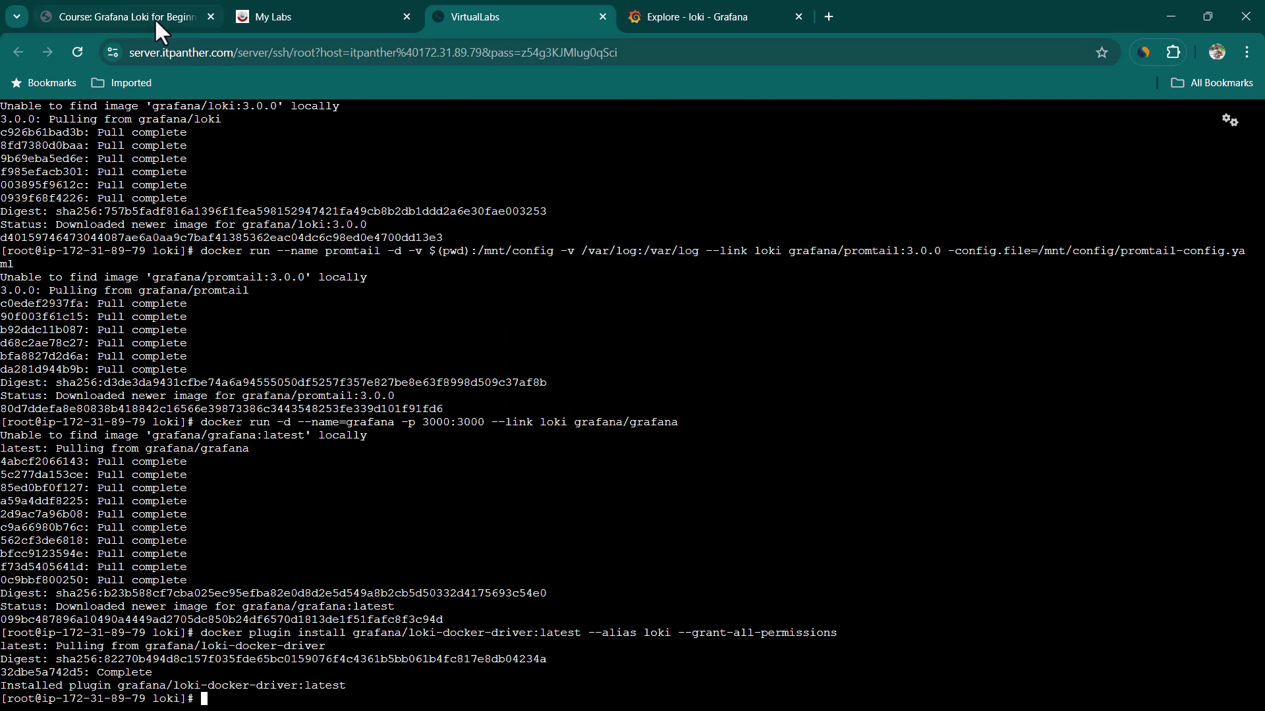
# Copy the daemon.json configuration block and open /etc/docker/daemon.json in vi.
pyautogui.click(158, 24)
pyautogui.moveTo(361, 437); pyautogui.dragTo(371, 568)
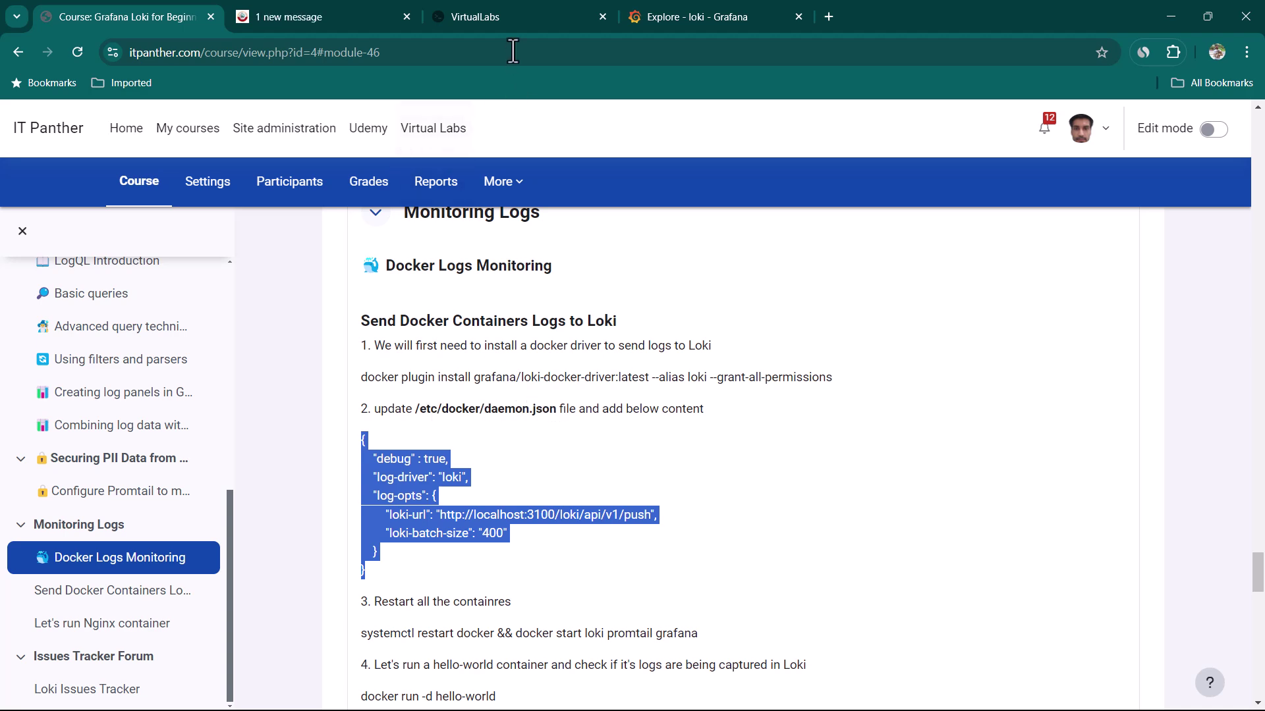
pyautogui.click(504, 30)
pyautogui.write('vi /etc/docker/daemon.json')
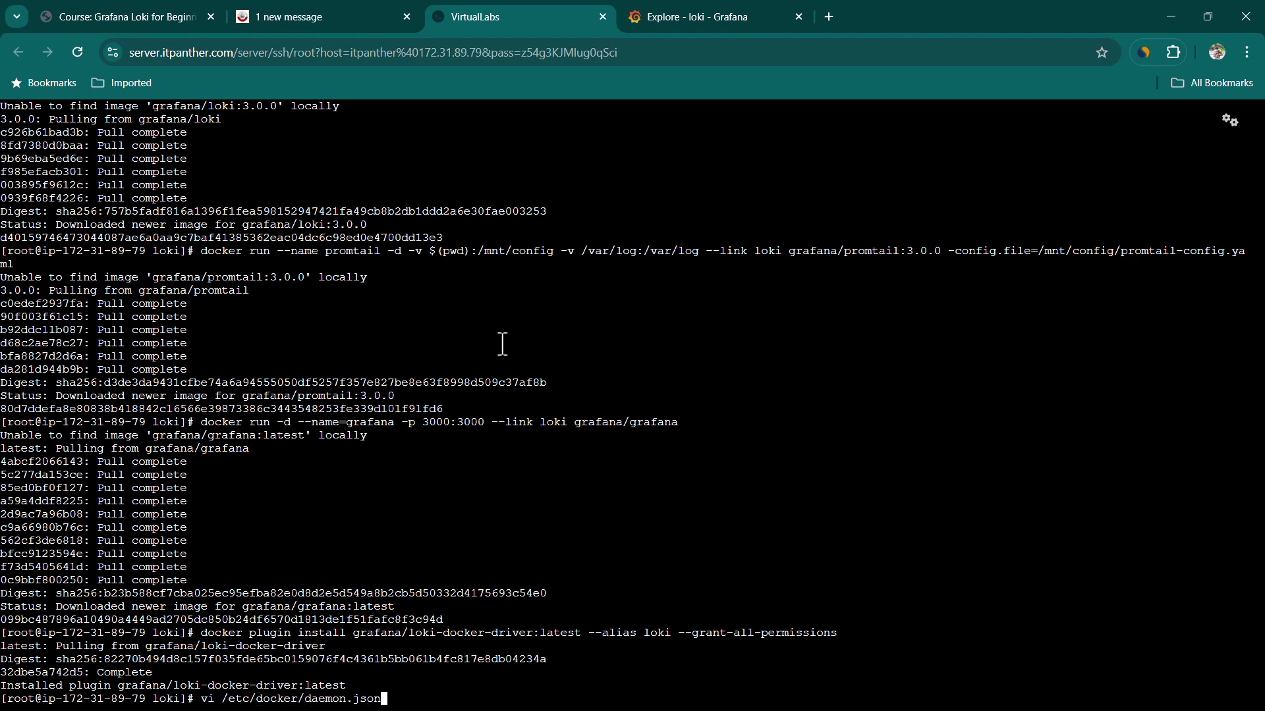
pyautogui.press('Return')
pyautogui.press('i')
pyautogui.press('Escape')
# Pick out the systemctl restart docker command, then clear the terminal and run docker ps.
pyautogui.hotkey('ctrl', '1')
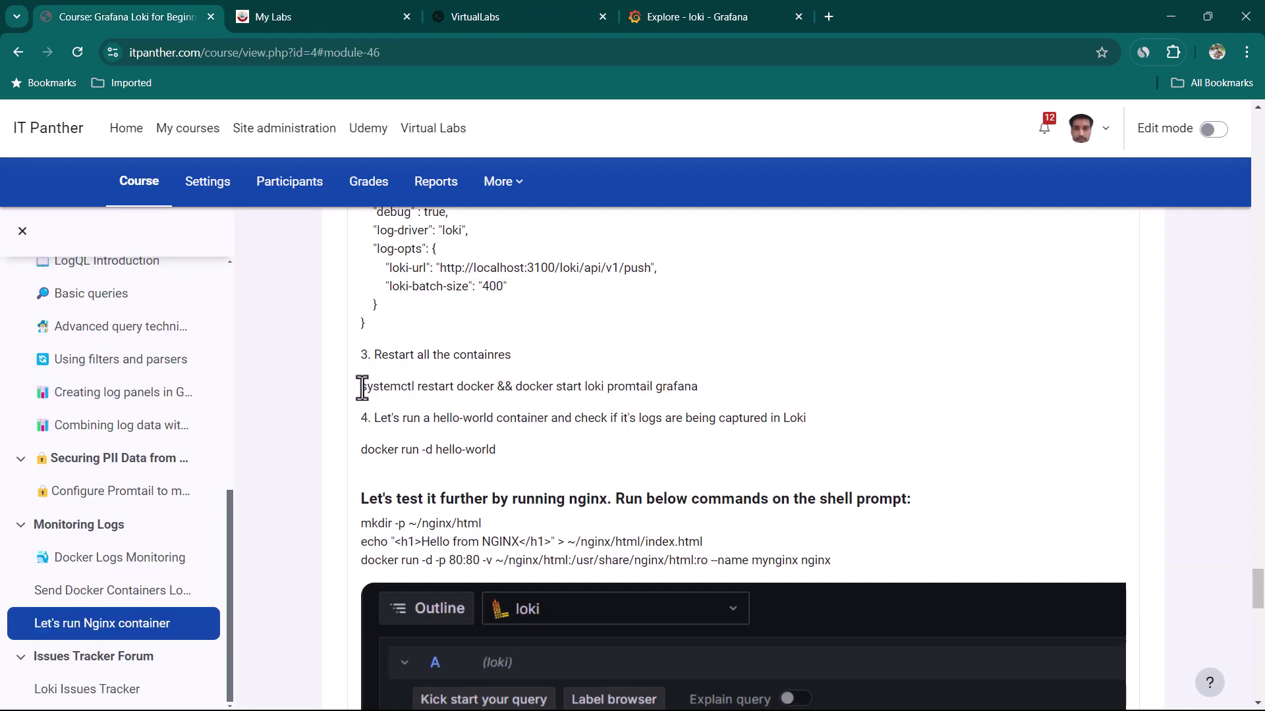
pyautogui.moveTo(362, 387); pyautogui.dragTo(679, 390)
pyautogui.moveTo(361, 389); pyautogui.dragTo(494, 388)
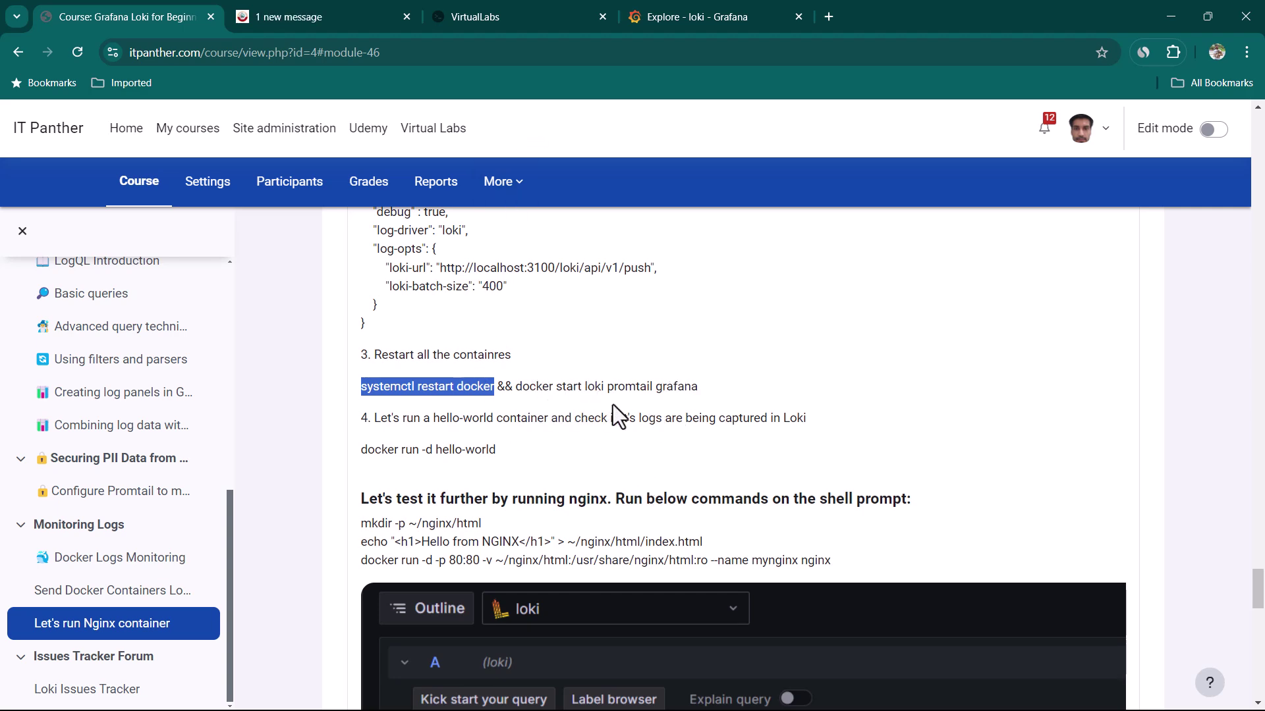
pyautogui.hotkey('ctrl', '3')
pyautogui.write('clear')
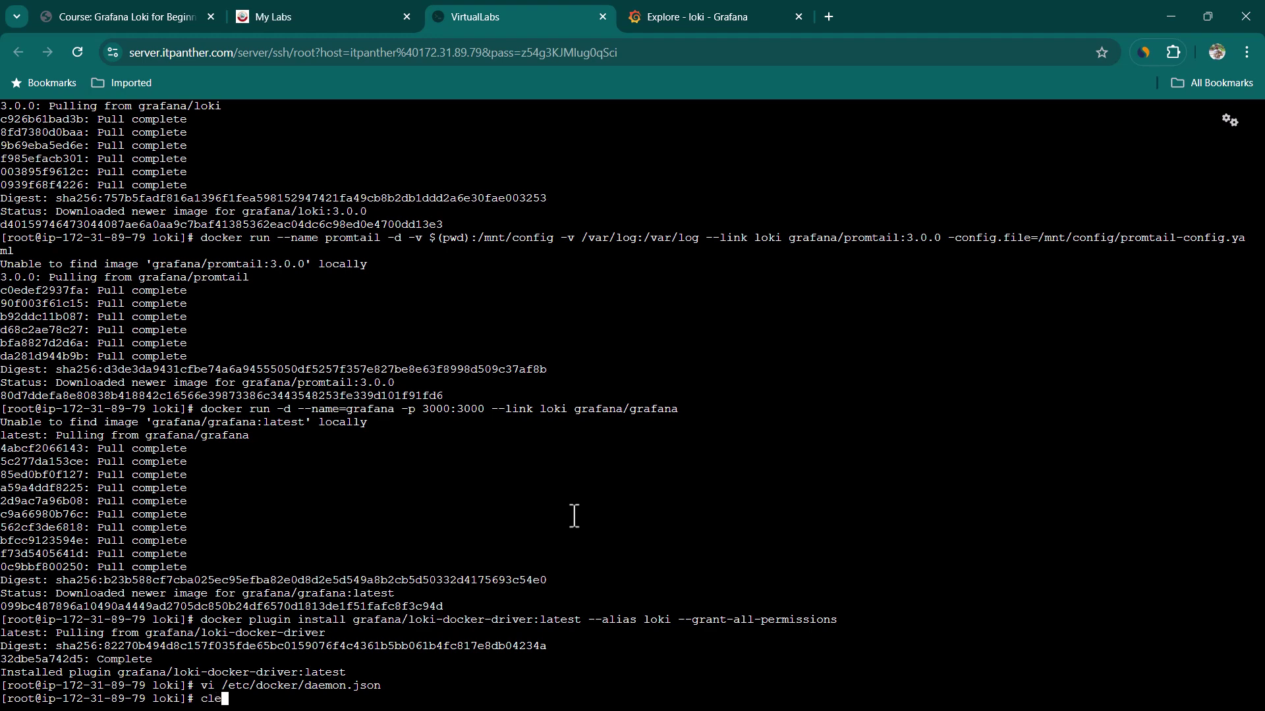
pyautogui.press('Return')
pyautogui.write('dpcler')
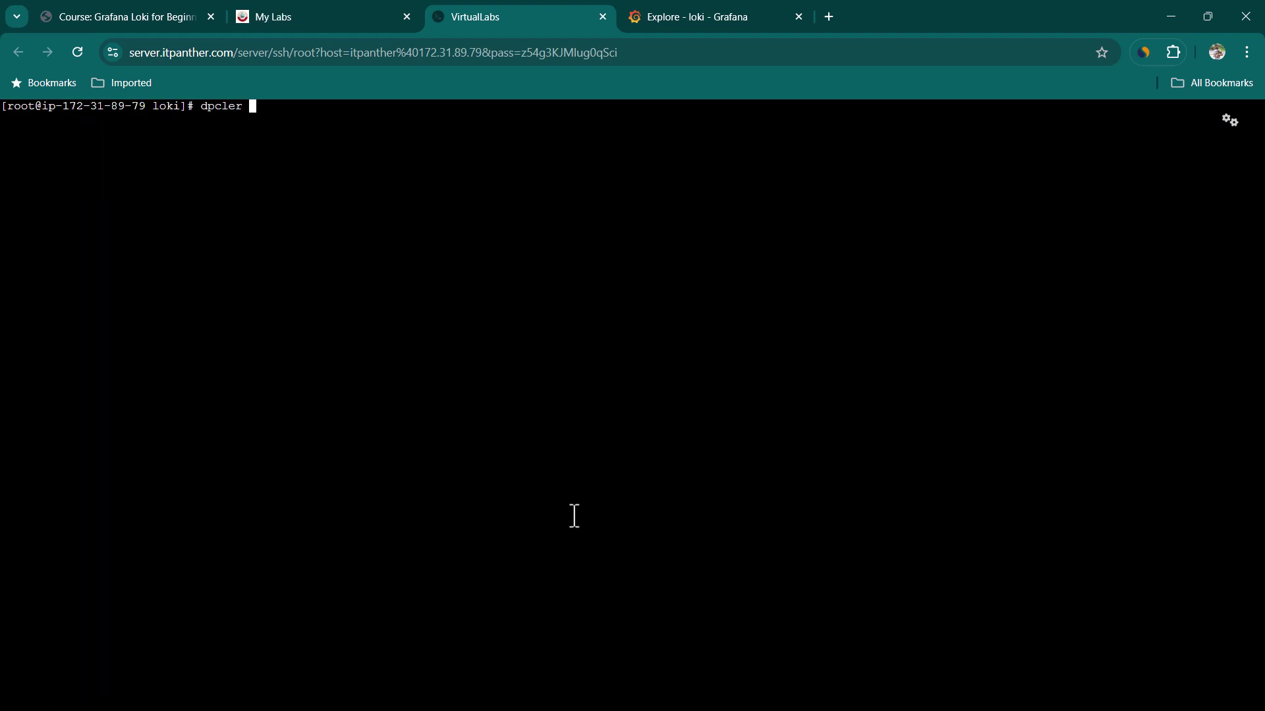
pyautogui.press('BackSpace')
pyautogui.press('BackSpace')
pyautogui.press('BackSpace')
pyautogui.press('BackSpace')
pyautogui.press('BackSpace')
pyautogui.write('ocker ps')
pyautogui.press('Return')
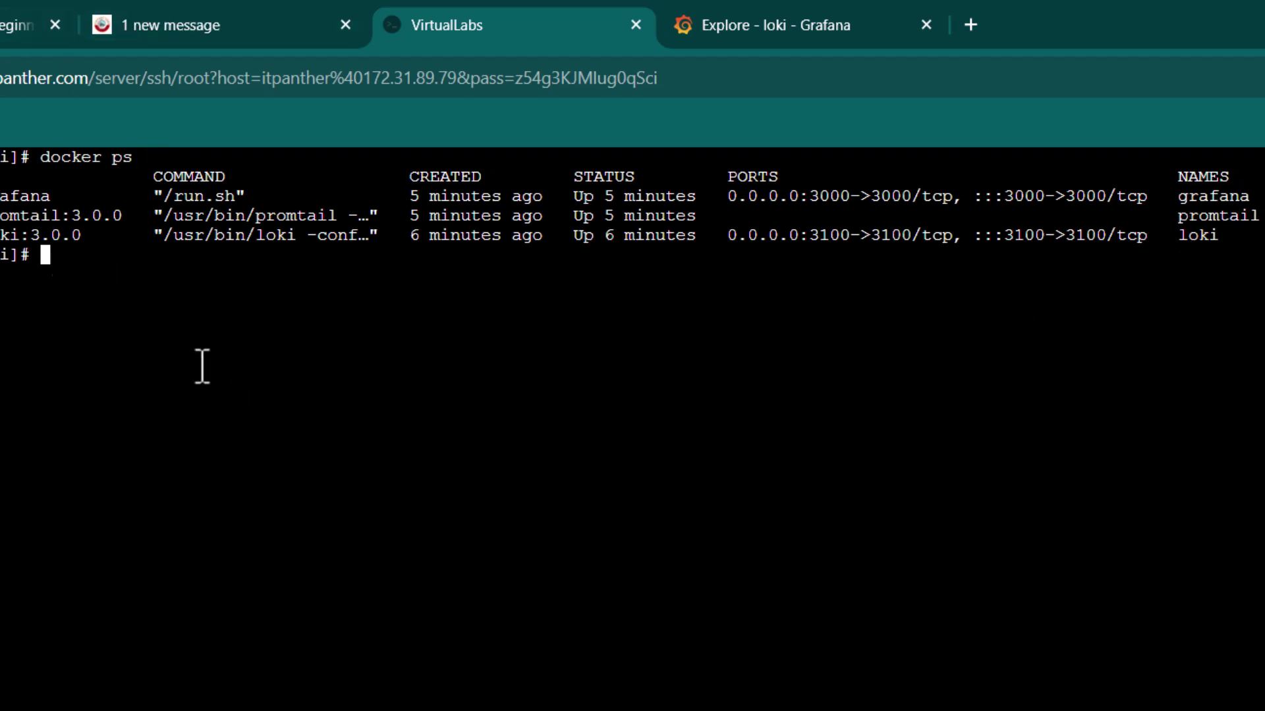
# Copy the full restart-and-start command from the course and run it in the SSH terminal.
pyautogui.hotkey('ctrl', 'shift', 'Tab')
pyautogui.hotkey('ctrl', 'shift', 'Tab')
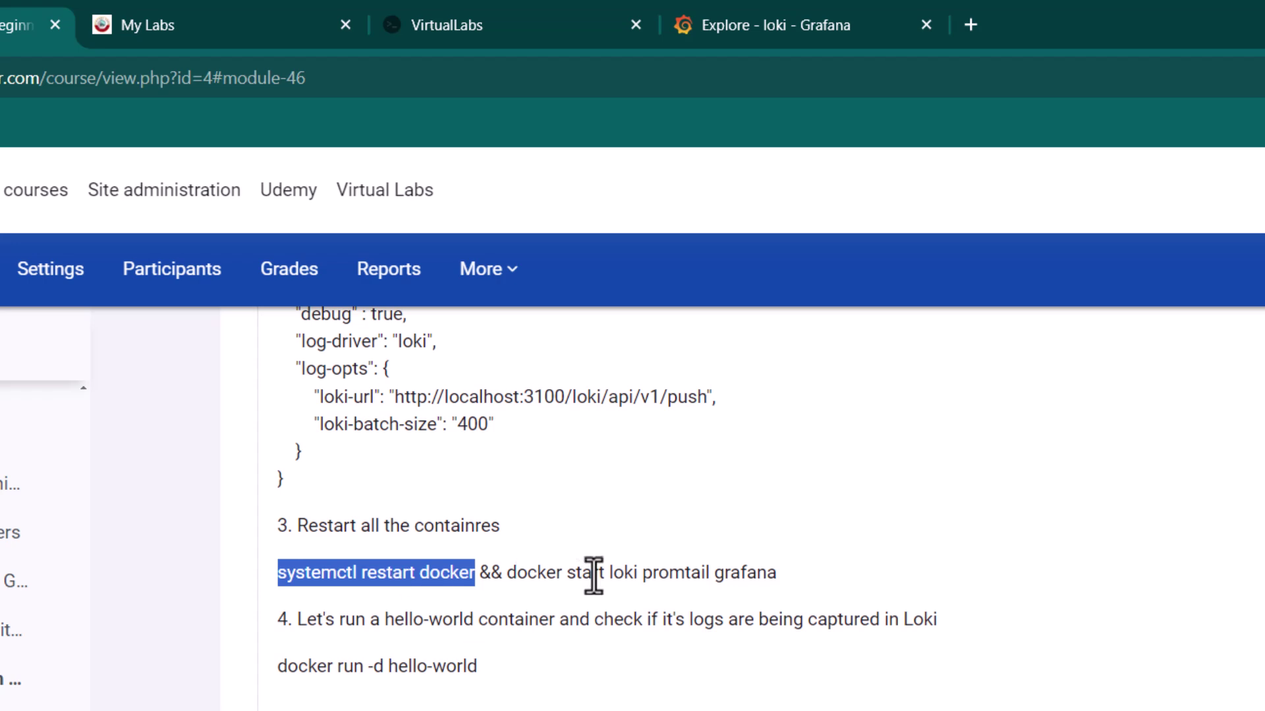
pyautogui.click(495, 583)
pyautogui.moveTo(780, 578); pyautogui.dragTo(270, 586)
pyautogui.hotkey('ctrl', 'c')
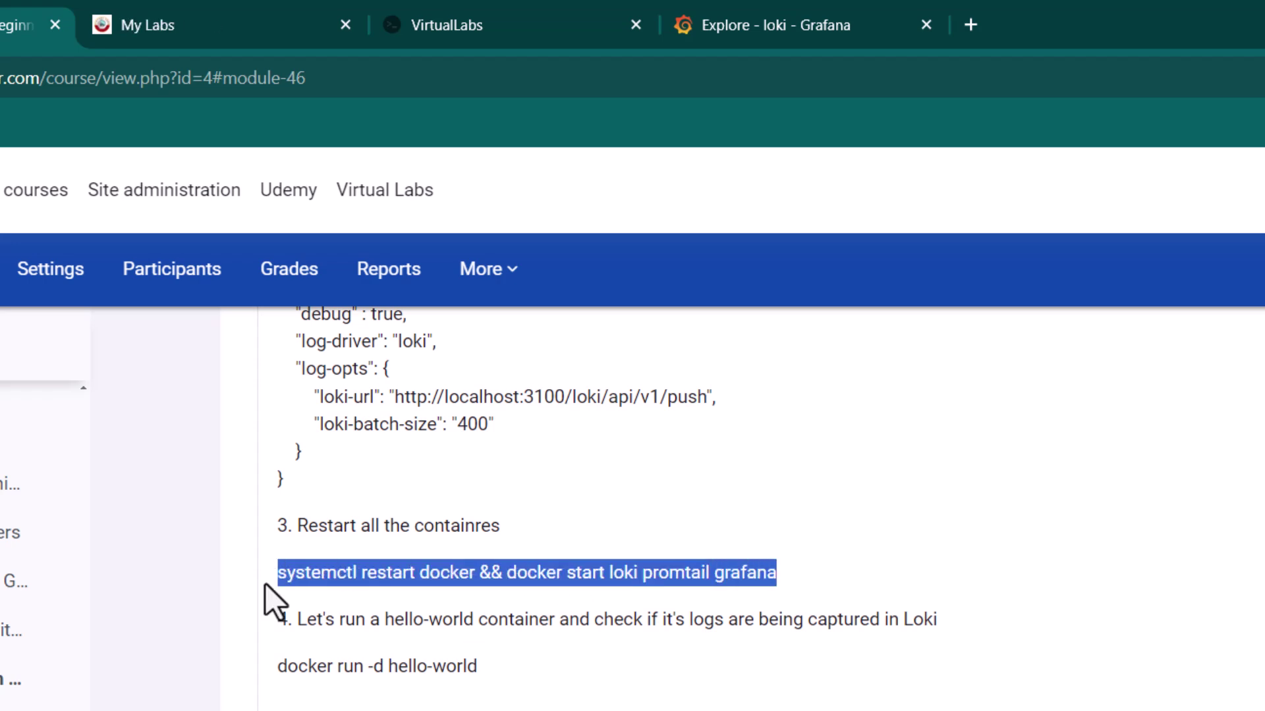
pyautogui.click(440, 30)
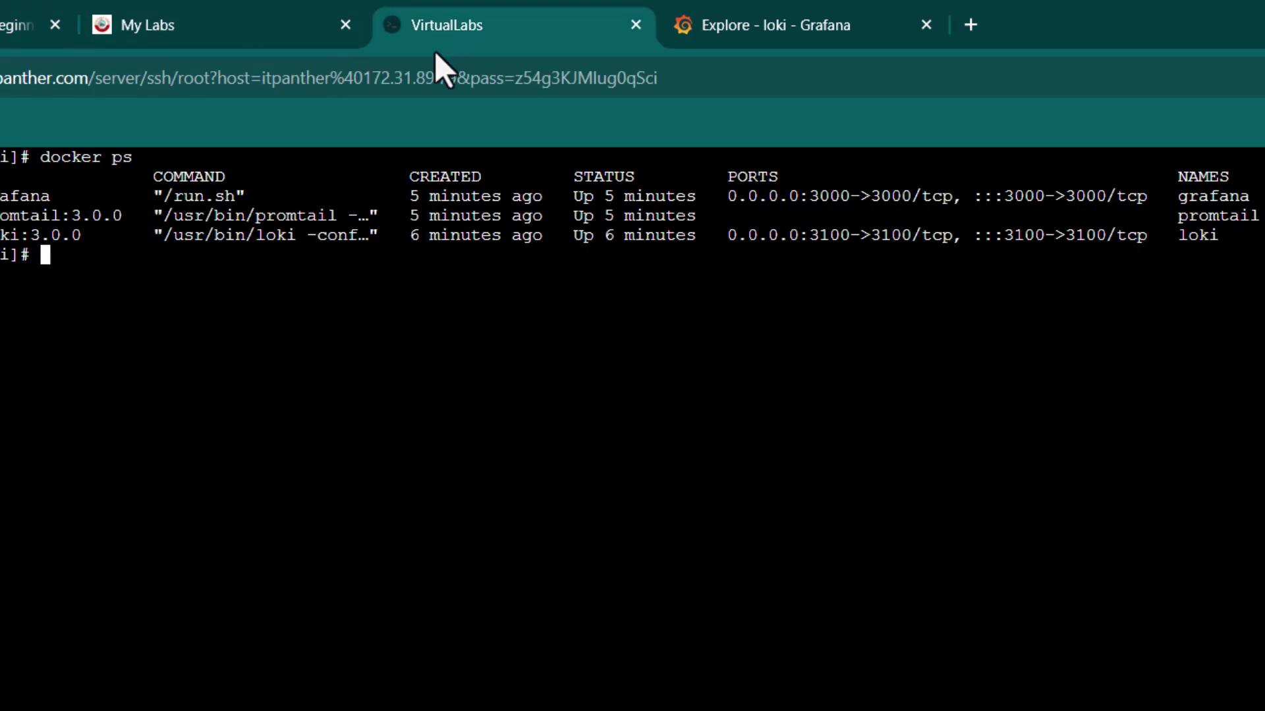
pyautogui.rightClick(257, 359)
pyautogui.click(356, 641)
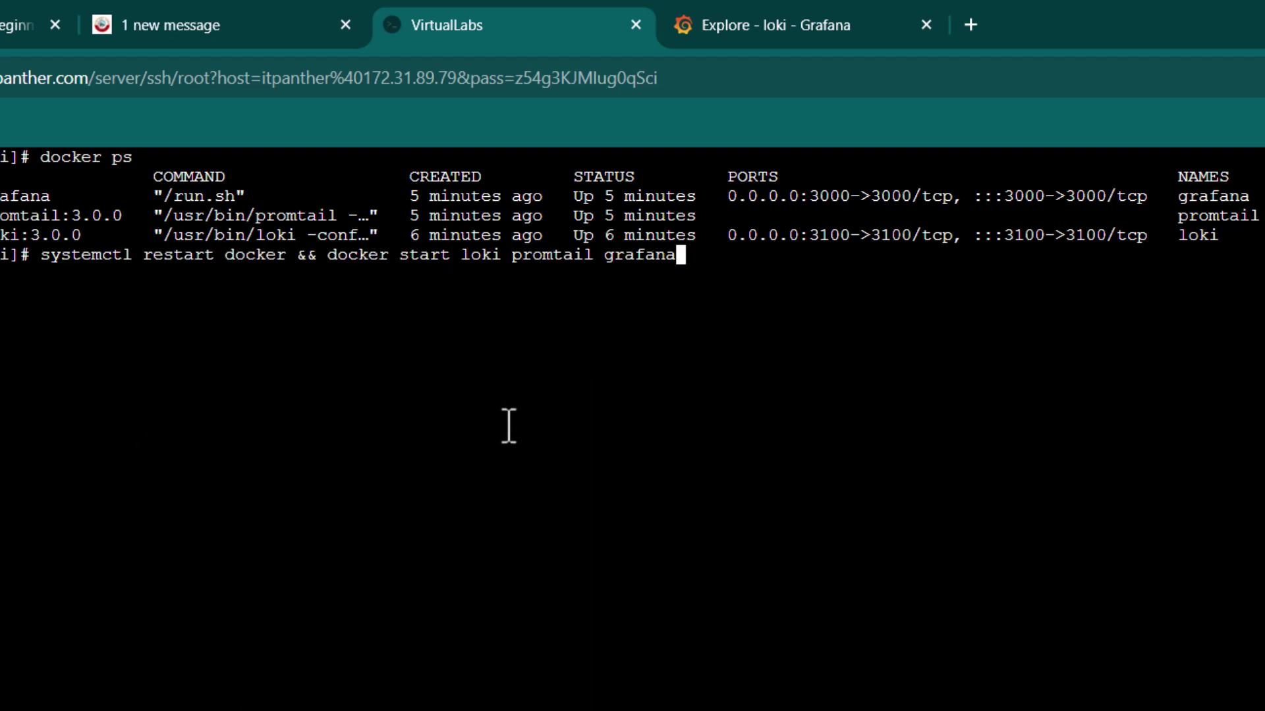
pyautogui.press('Return')
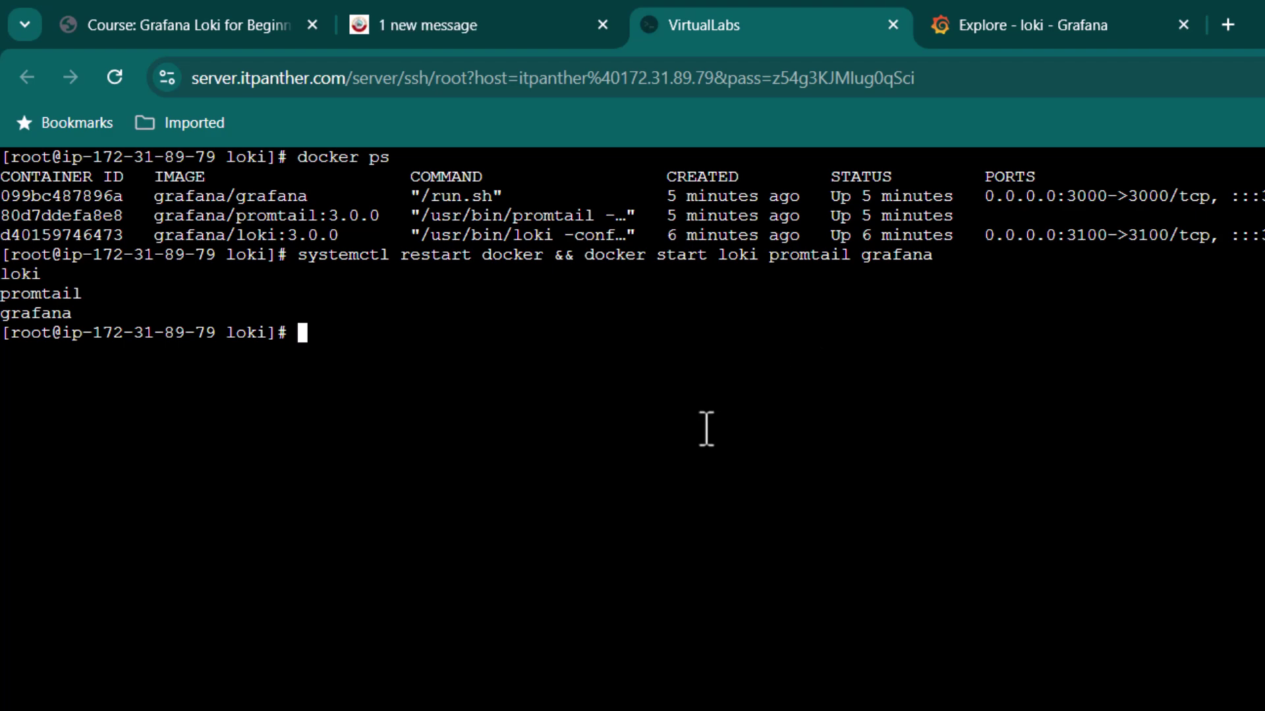
# Run docker ps to compare the containers' new short uptimes against the old ones, then return to Grafana.
pyautogui.write('docker ps')
pyautogui.press('Return')
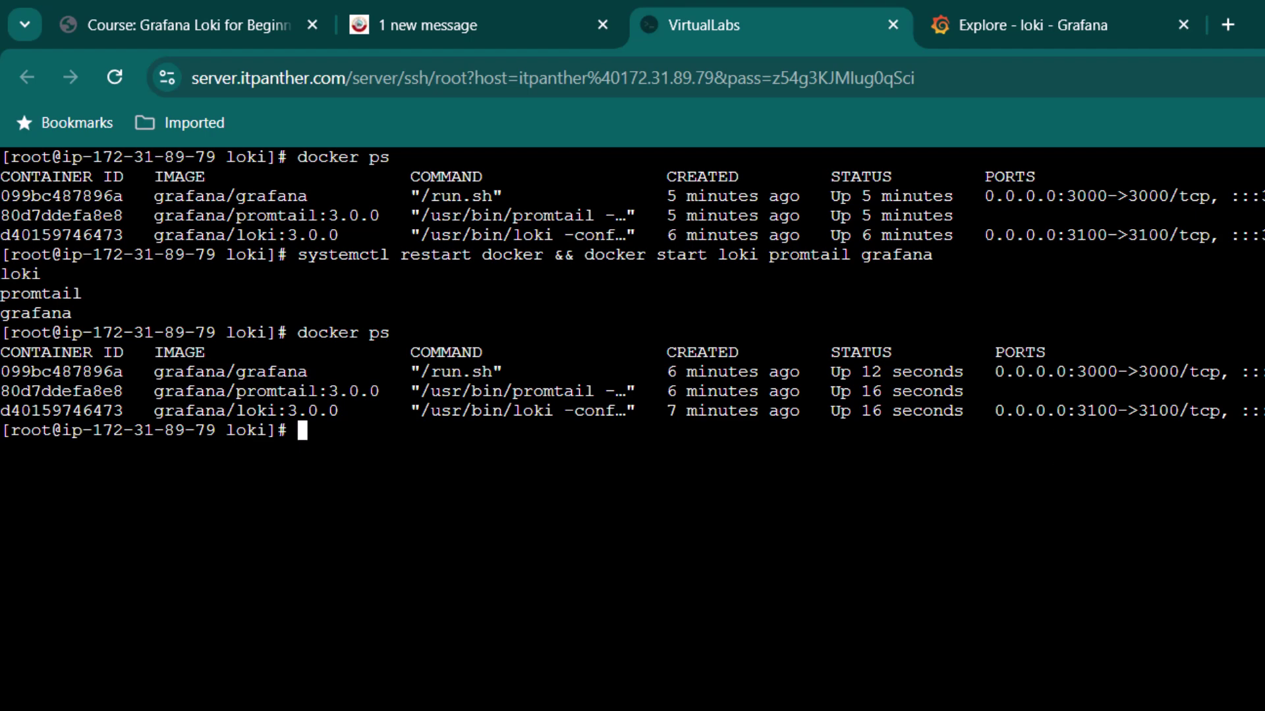
pyautogui.moveTo(831, 372); pyautogui.dragTo(918, 409)
pyautogui.click(919, 411)
pyautogui.moveTo(833, 197); pyautogui.dragTo(946, 235)
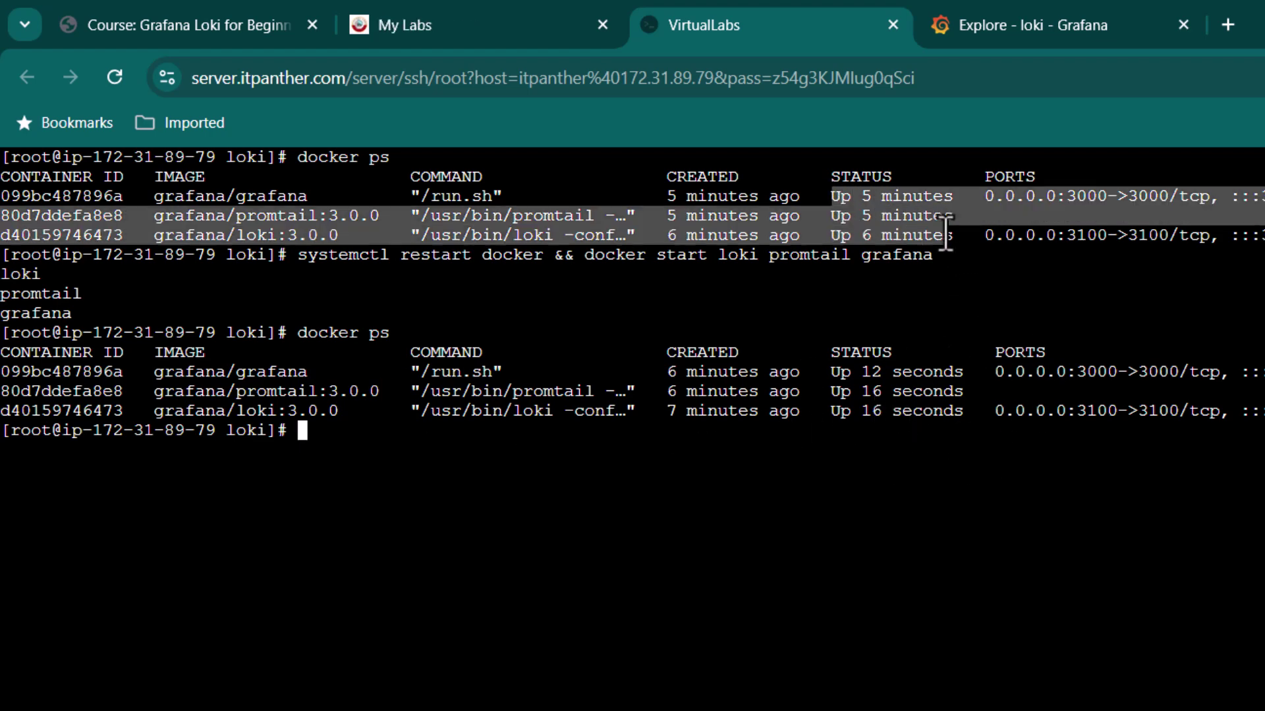
pyautogui.click(935, 298)
pyautogui.click(1002, 23)
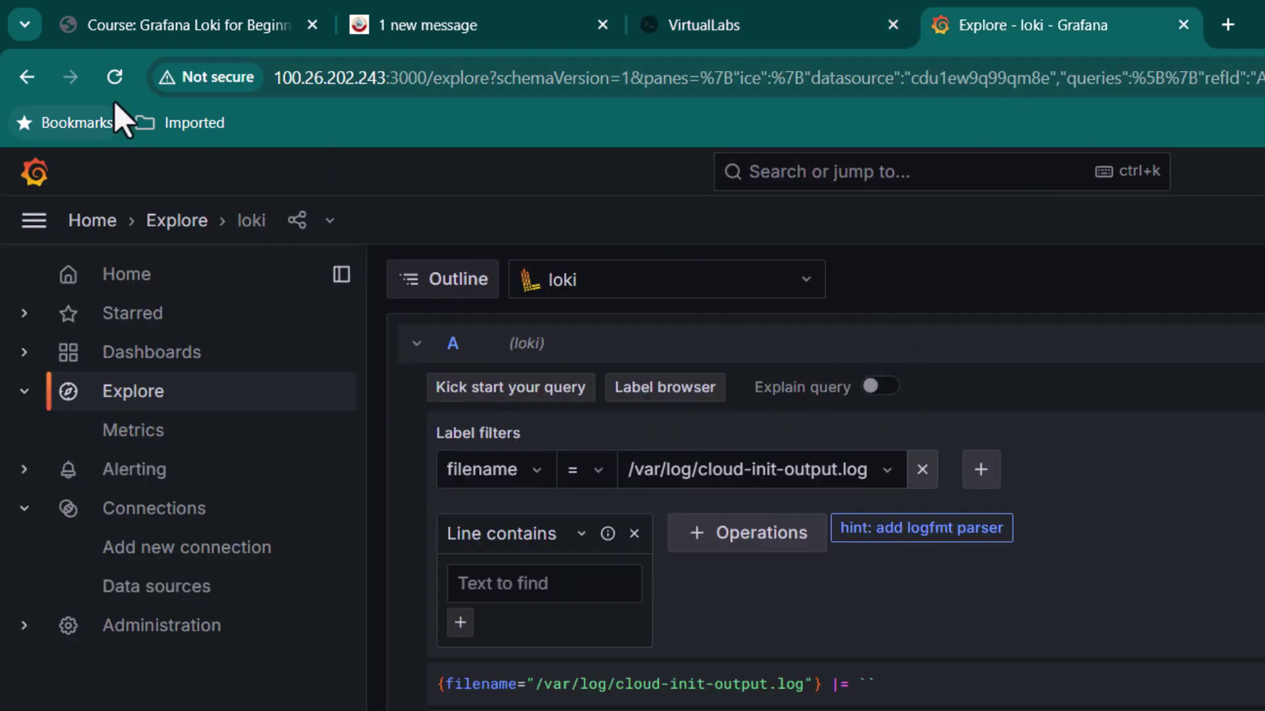
# Reload Grafana Explore, check the available label names, and return to the SSH terminal.
pyautogui.click(108, 82)
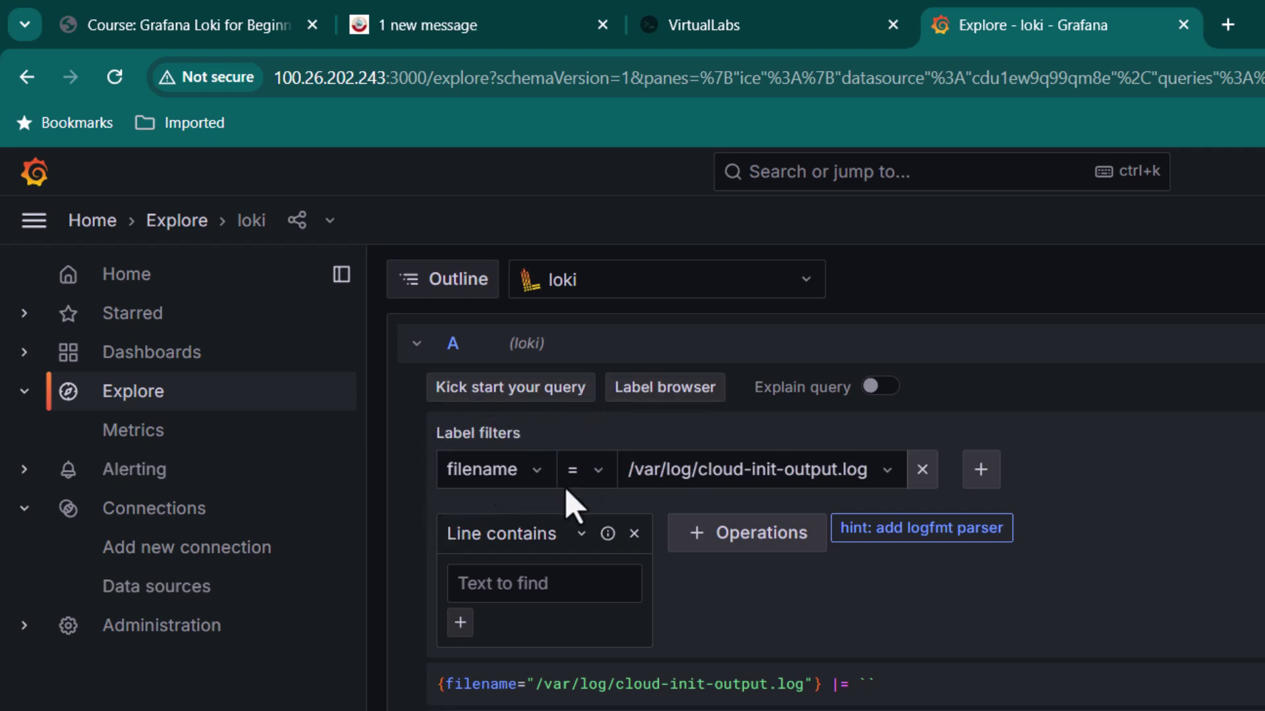
pyautogui.click(530, 480)
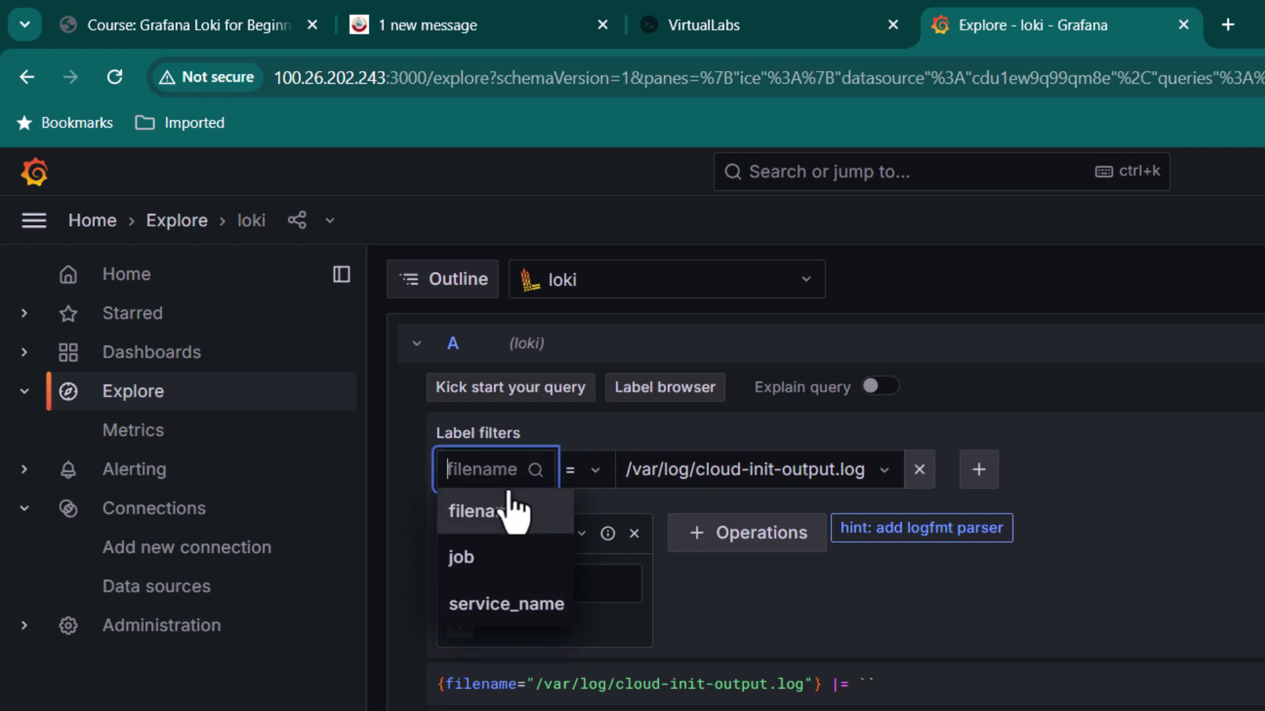
pyautogui.click(729, 41)
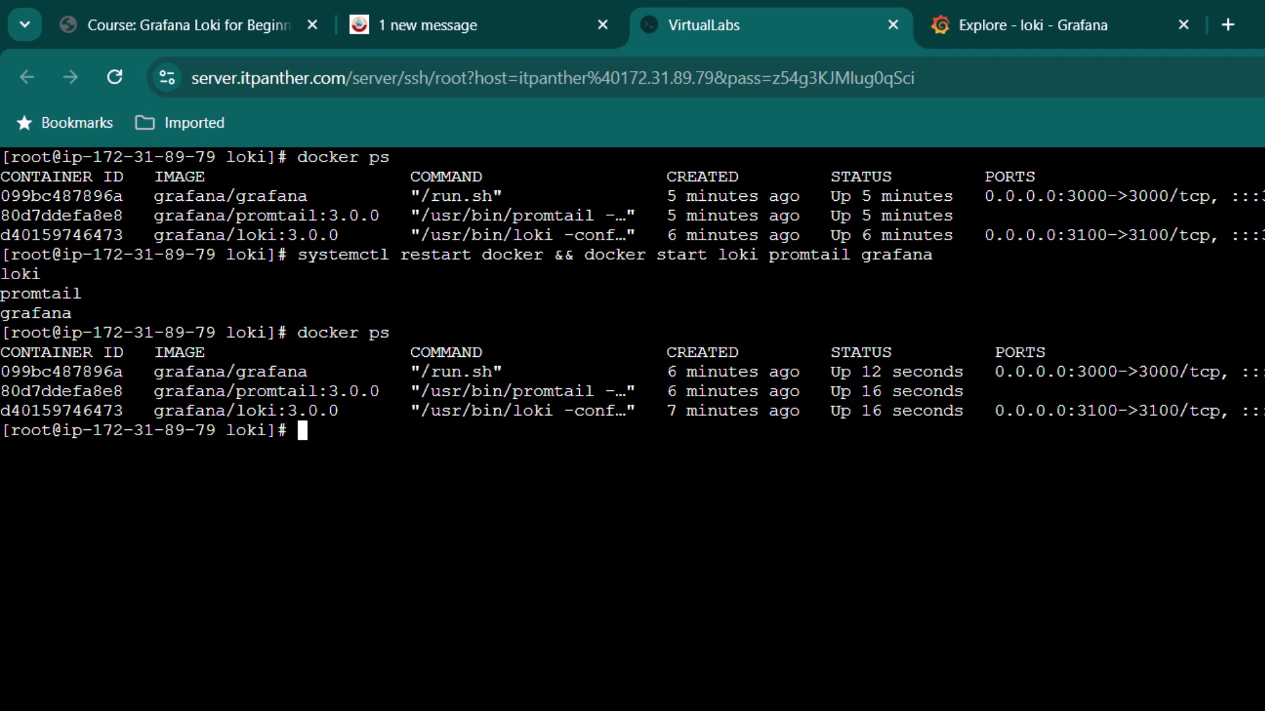
# Restart the promtail container with docker stop promtail and docker start promtail.
pyautogui.write('docker stop ')
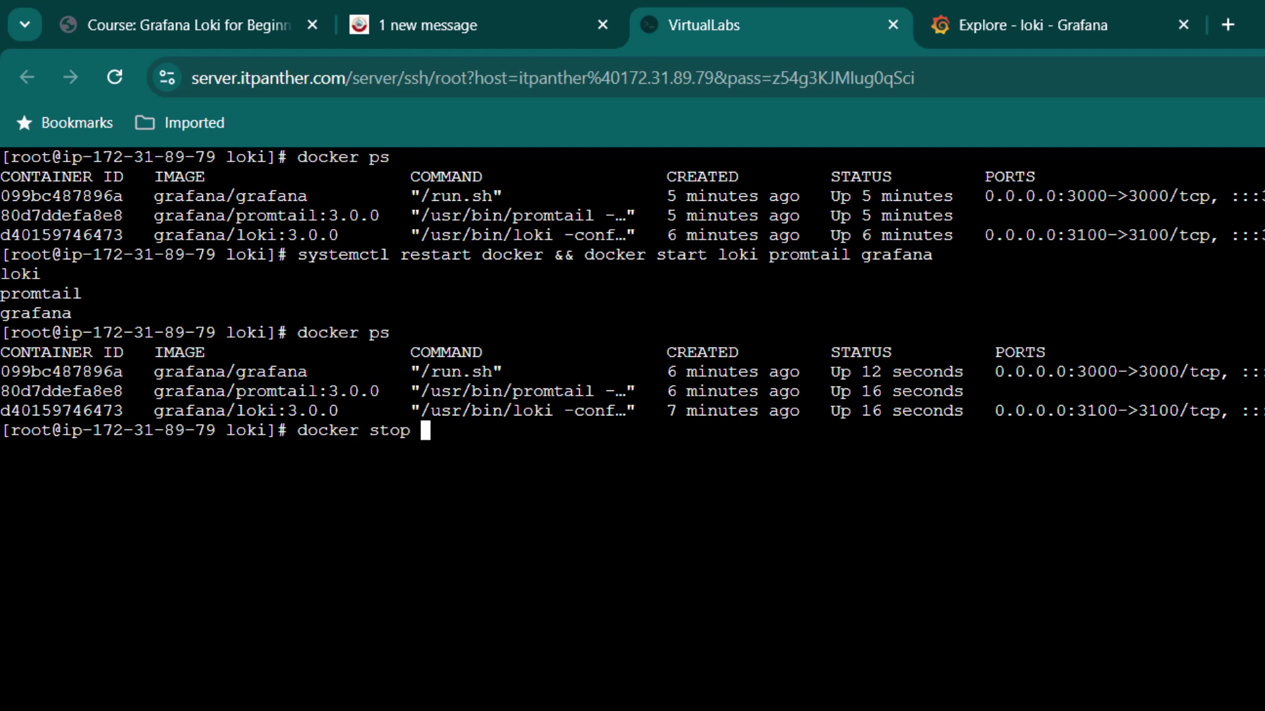
pyautogui.write('promtail')
pyautogui.press('Return')
pyautogui.write('docker start promtail')
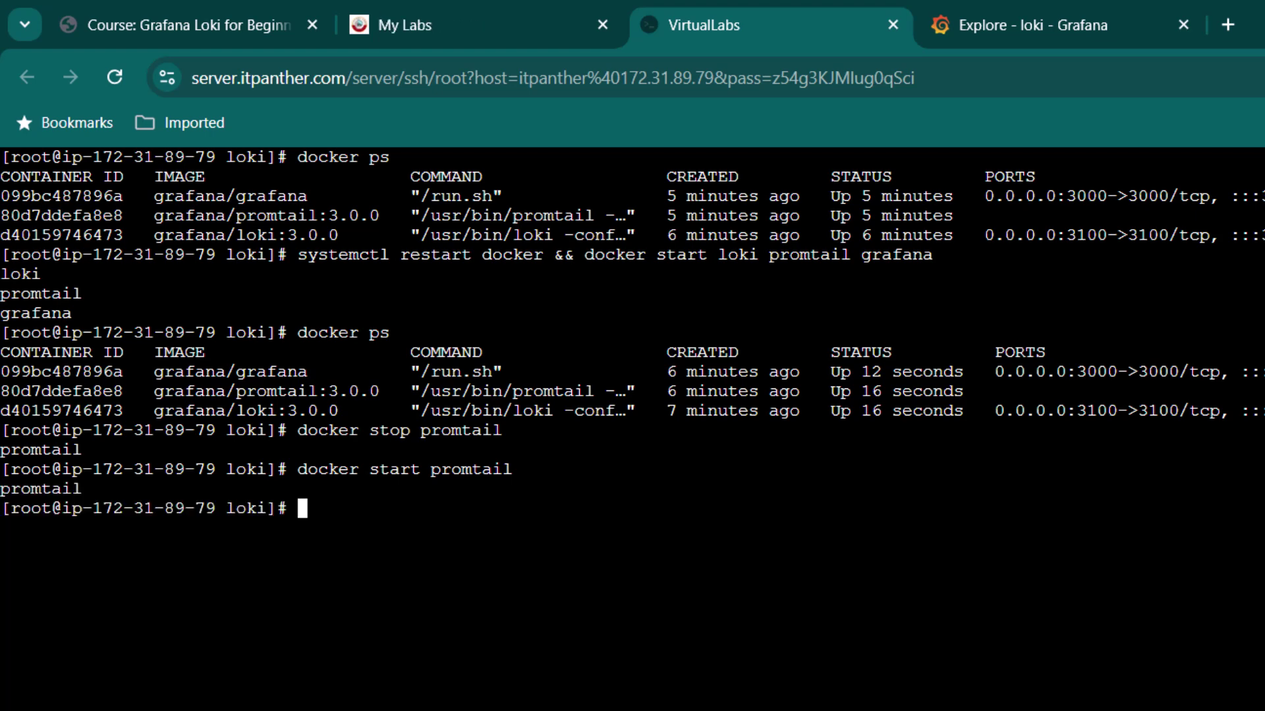
# Review promtail's docker inspect configuration and mounts, then clear the screen with Ctrl+L.
pyautogui.write('docker ')
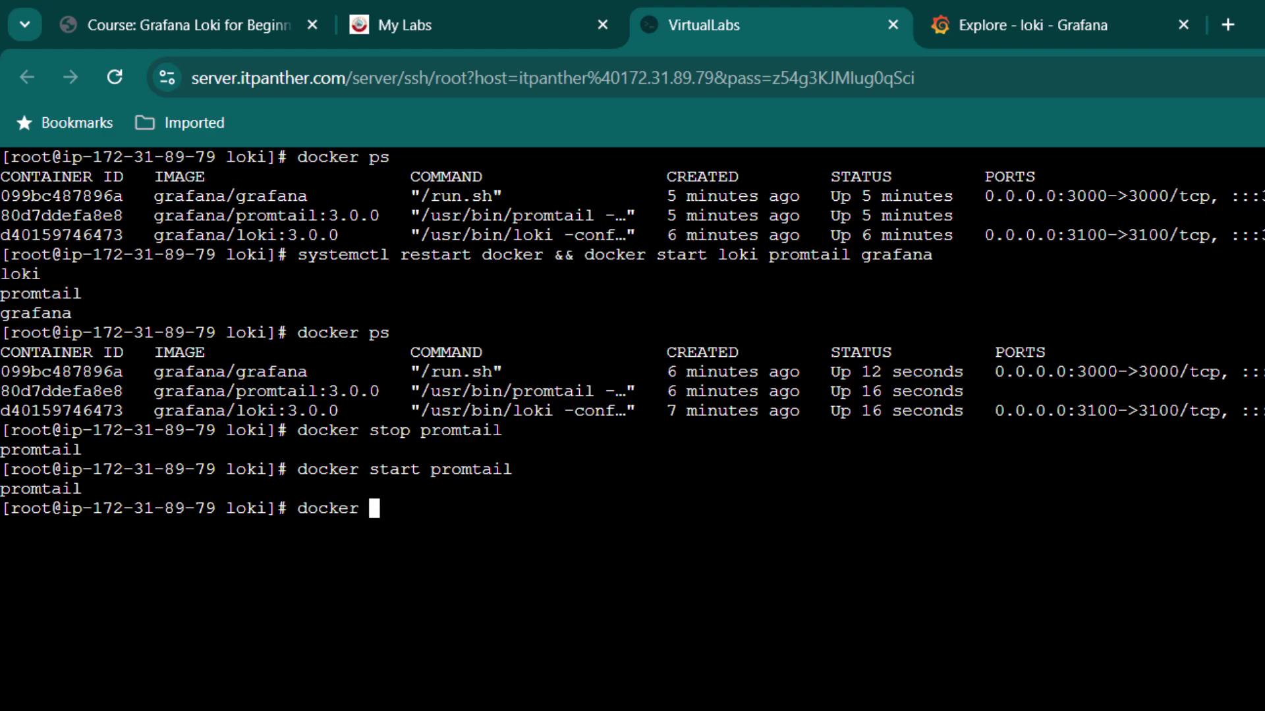
pyautogui.write('inspect promtail')
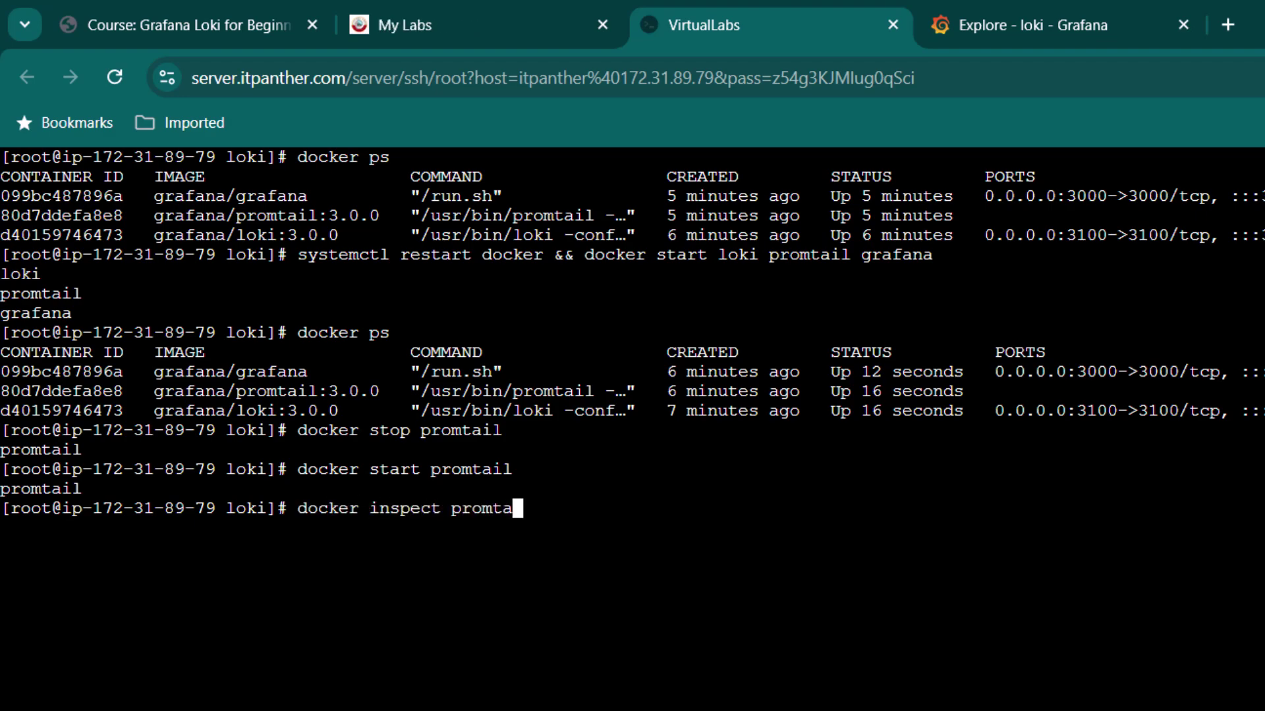
pyautogui.press('Return')
pyautogui.scroll(10, 633, 428)
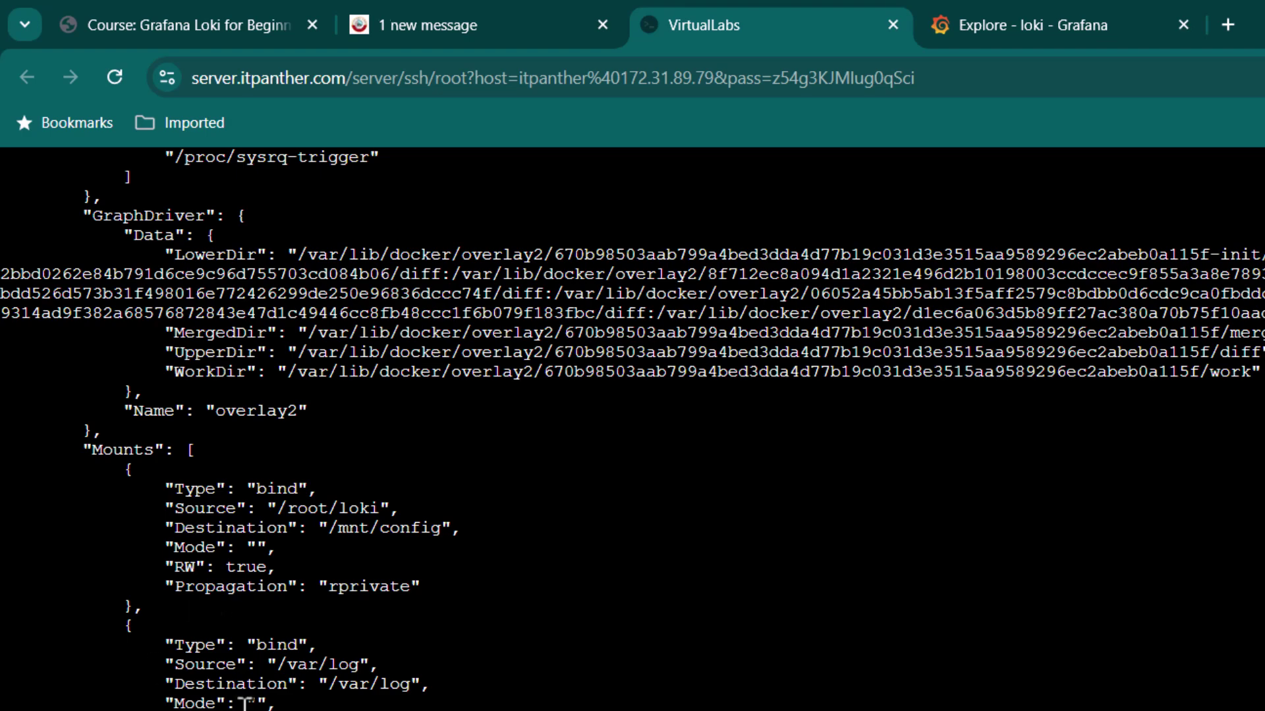
pyautogui.scroll(15, 235, 697)
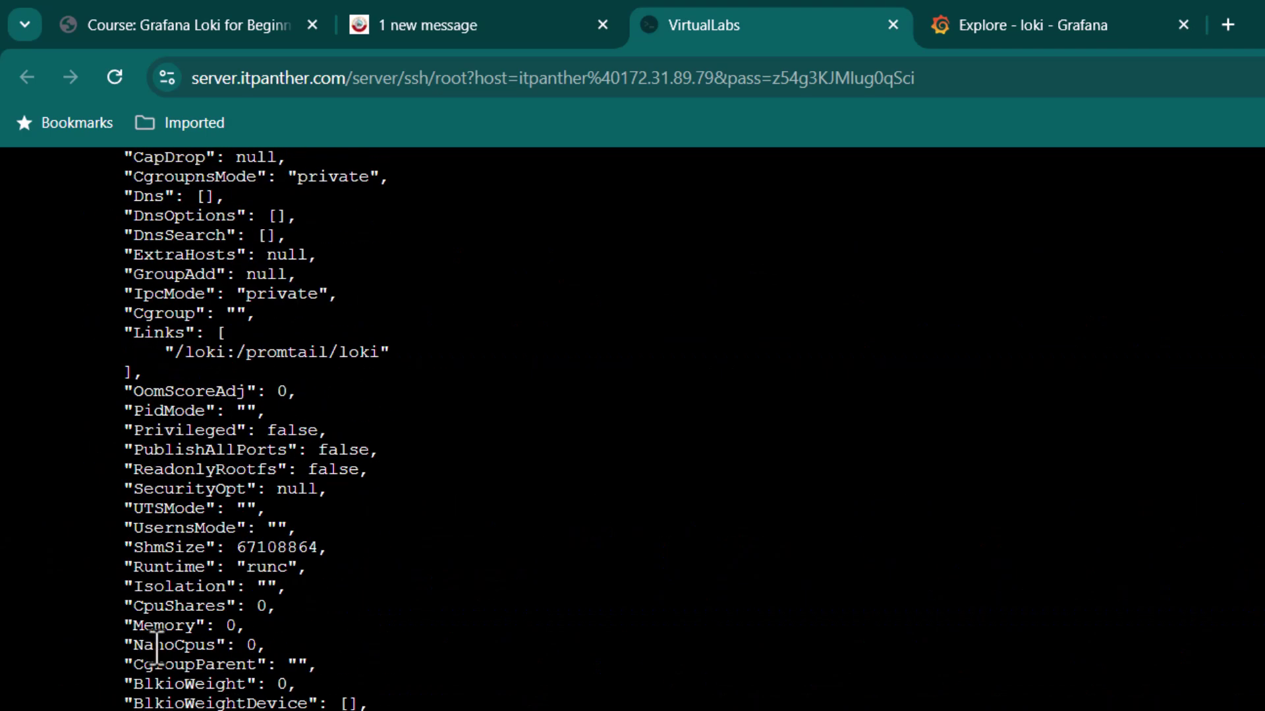
pyautogui.scroll(10, 198, 665)
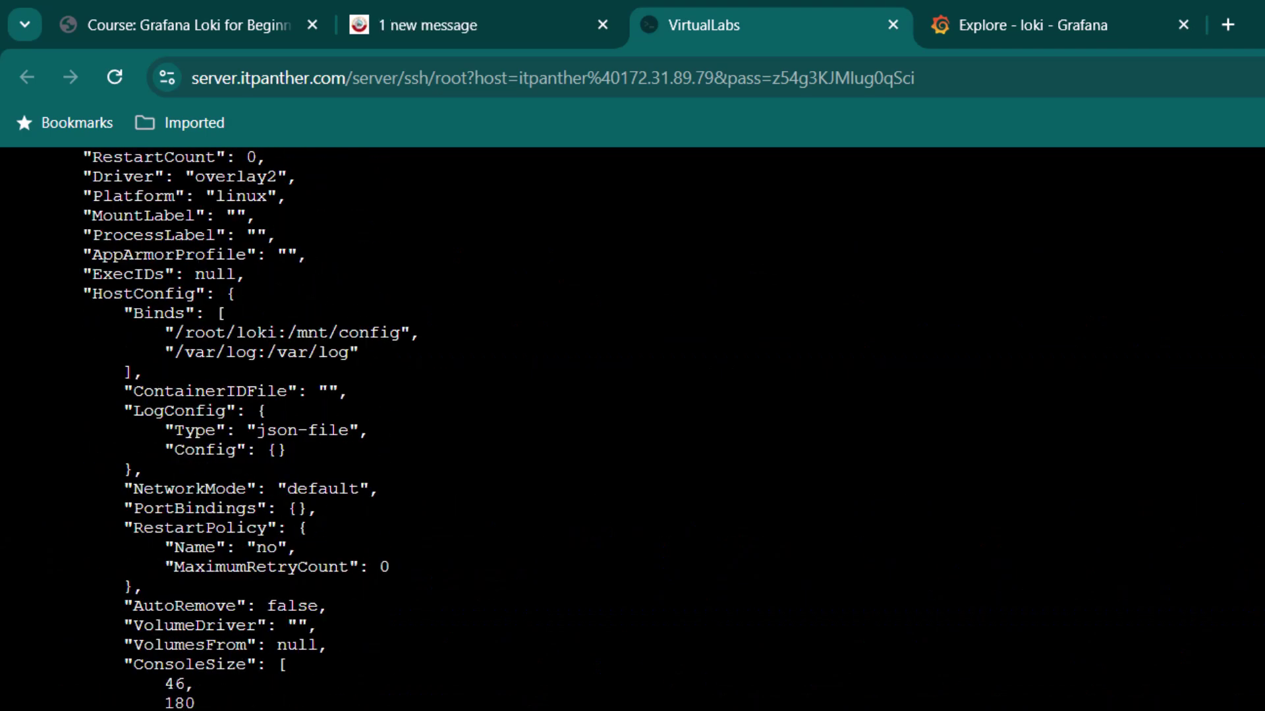
pyautogui.scroll(15, 632, 428)
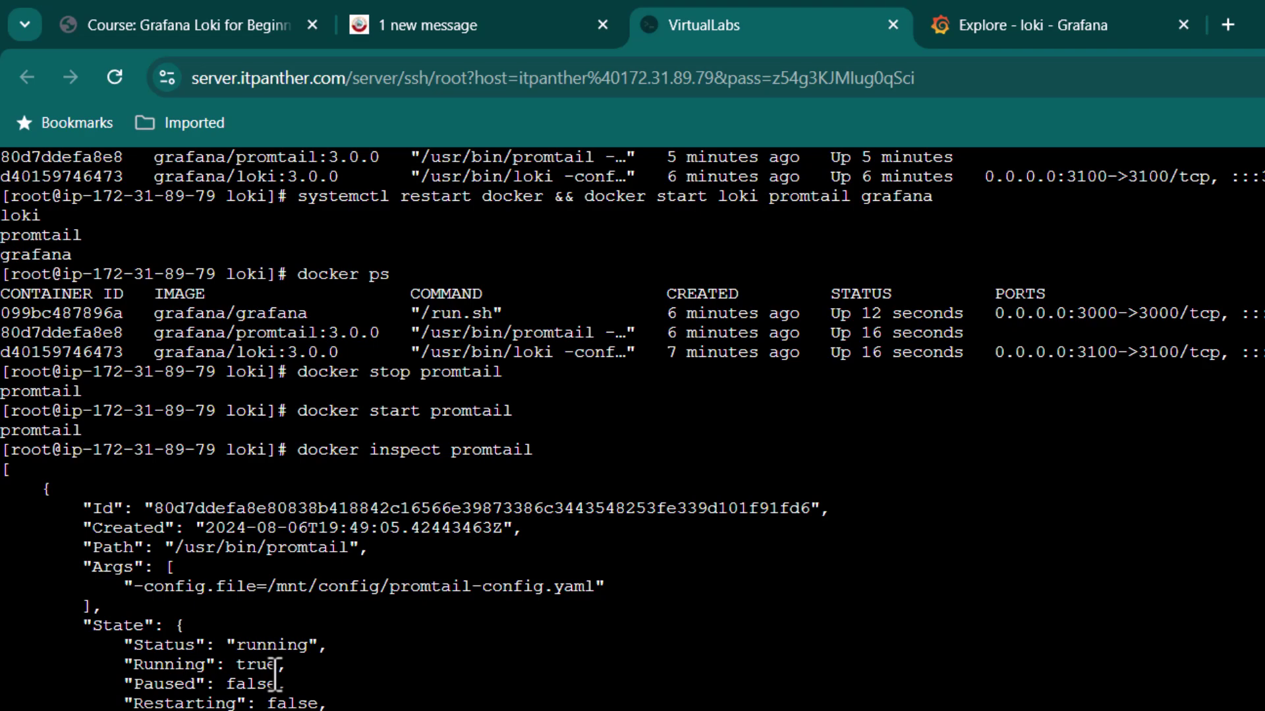
pyautogui.scroll(-15, 275, 675)
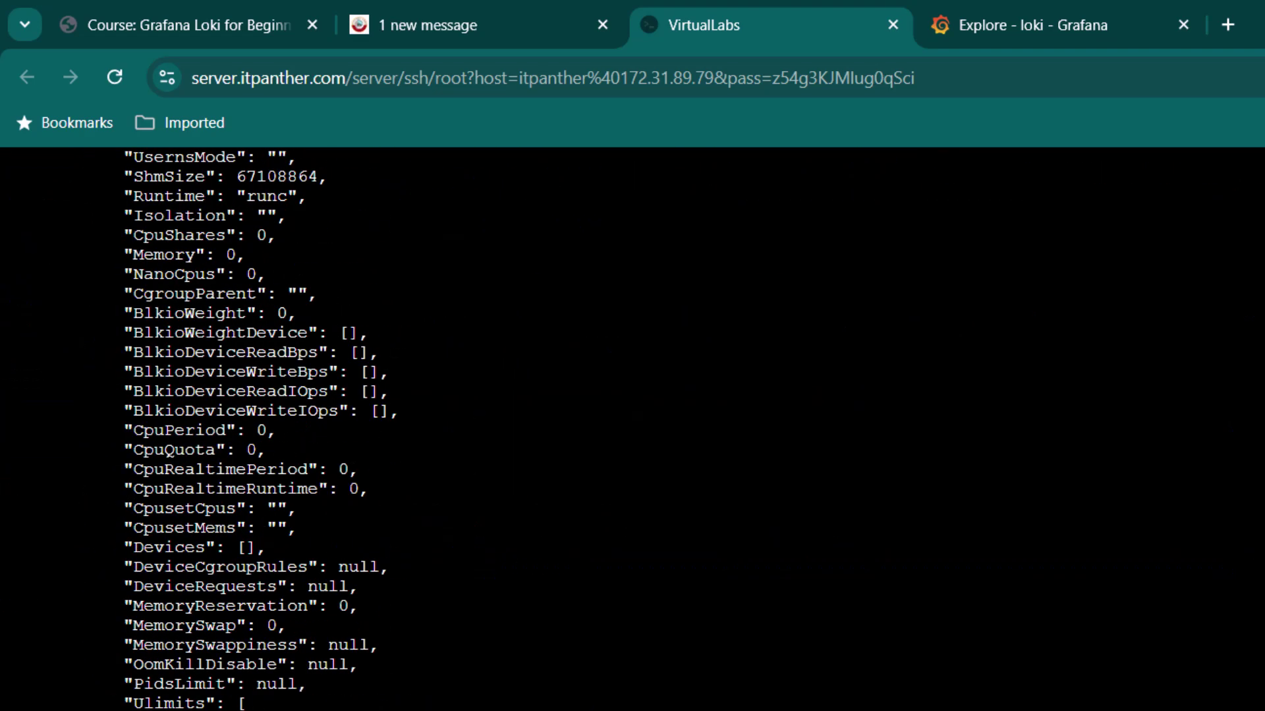
pyautogui.scroll(-20, 632, 429)
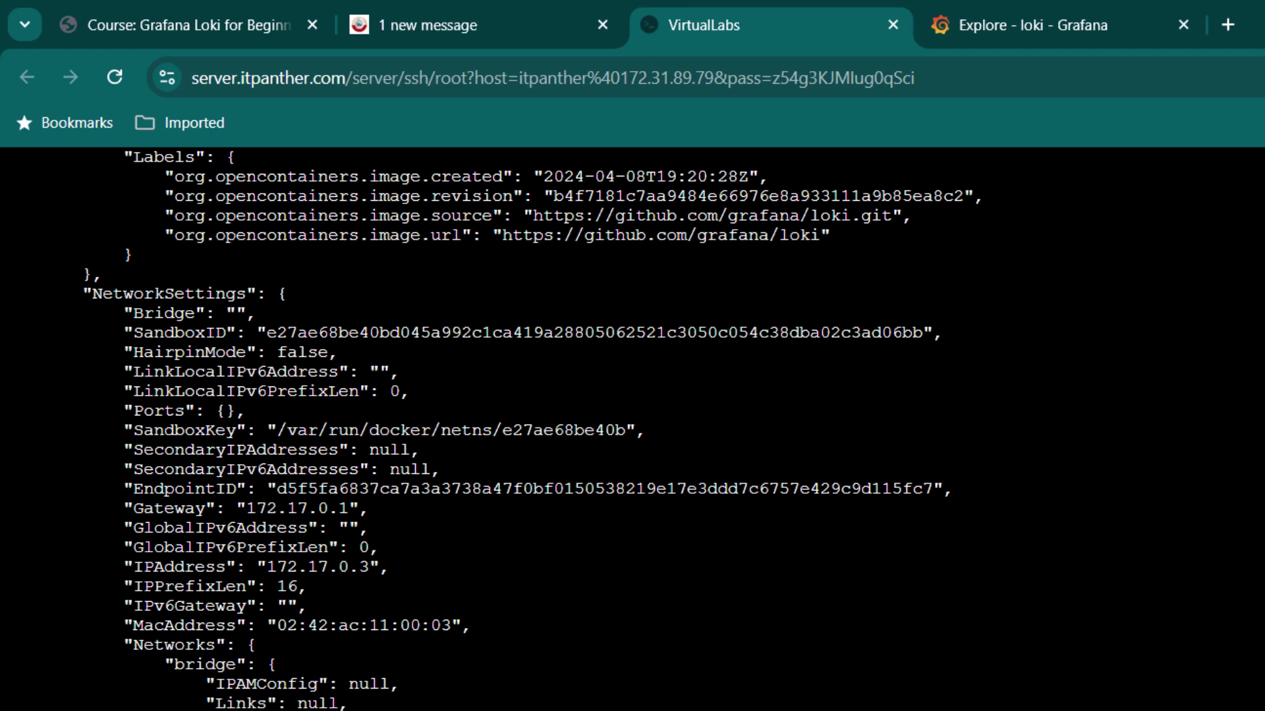
pyautogui.hotkey('ctrl', 'l')
pyautogui.write('docker run ')
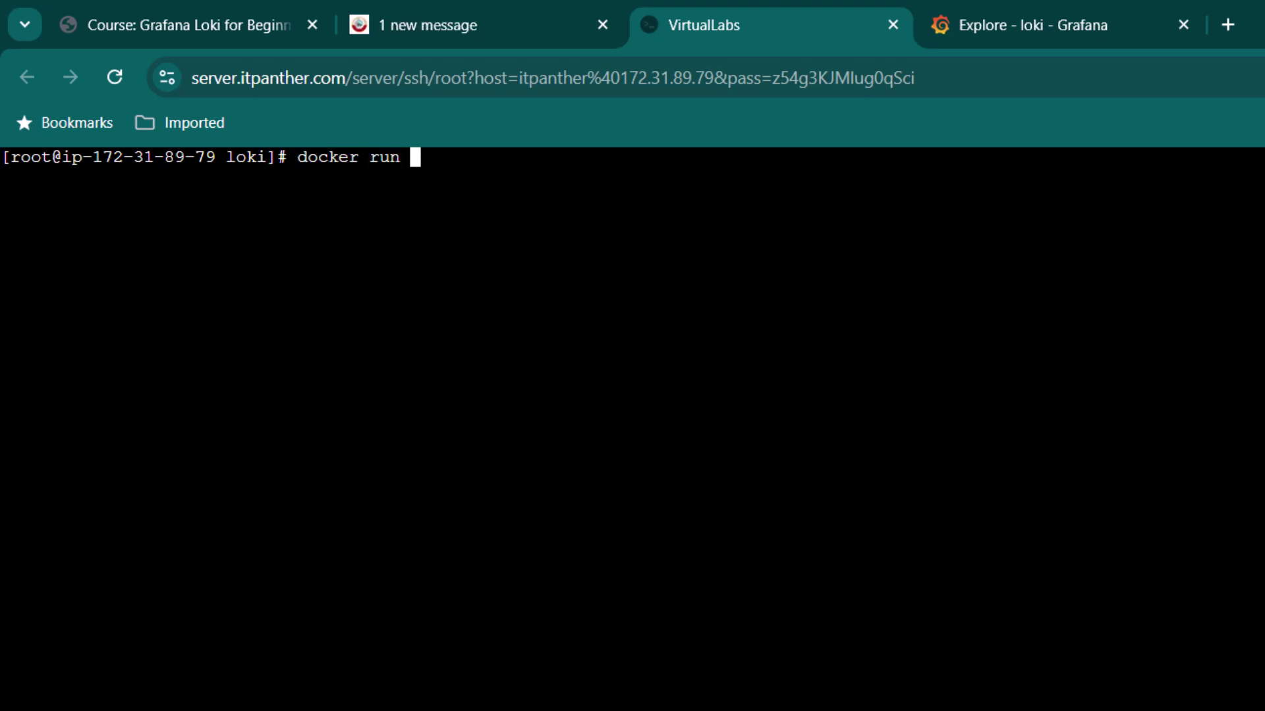
pyautogui.write('-d hello-')
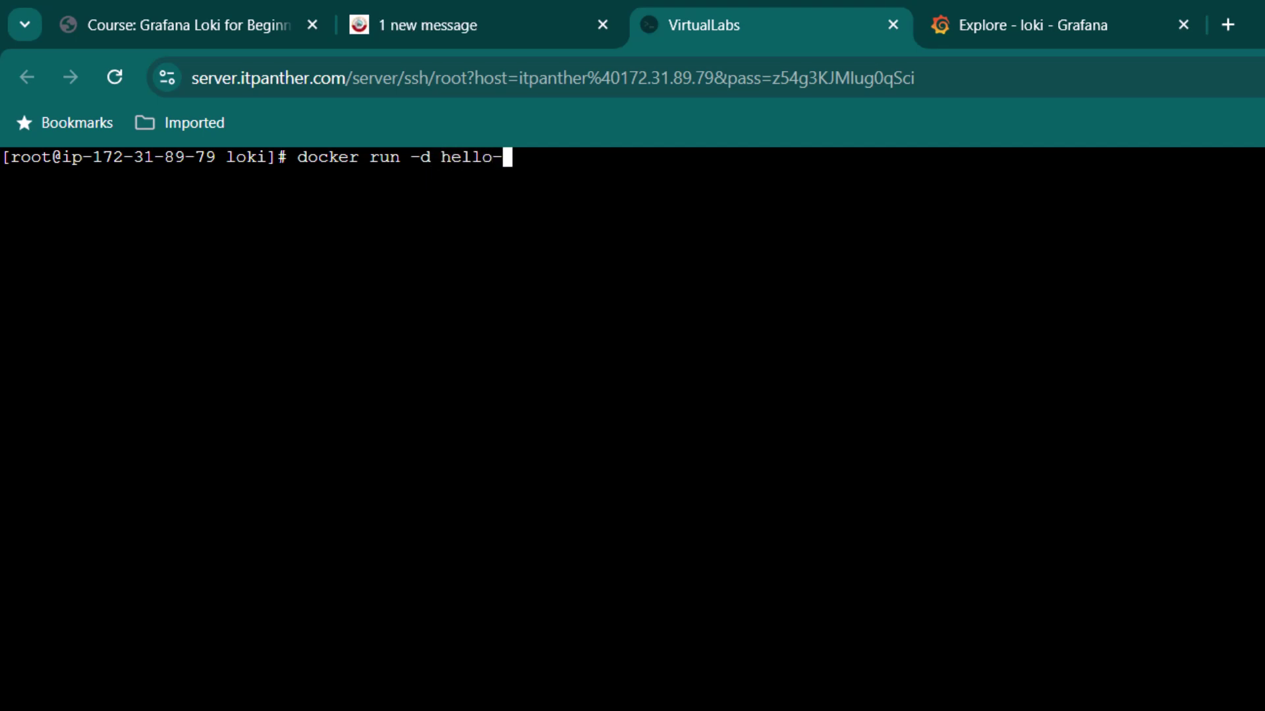
pyautogui.write('world')
# Run hello-world detached, then list running and all containers with docker ps and docker ps -a.
pyautogui.press('Return')
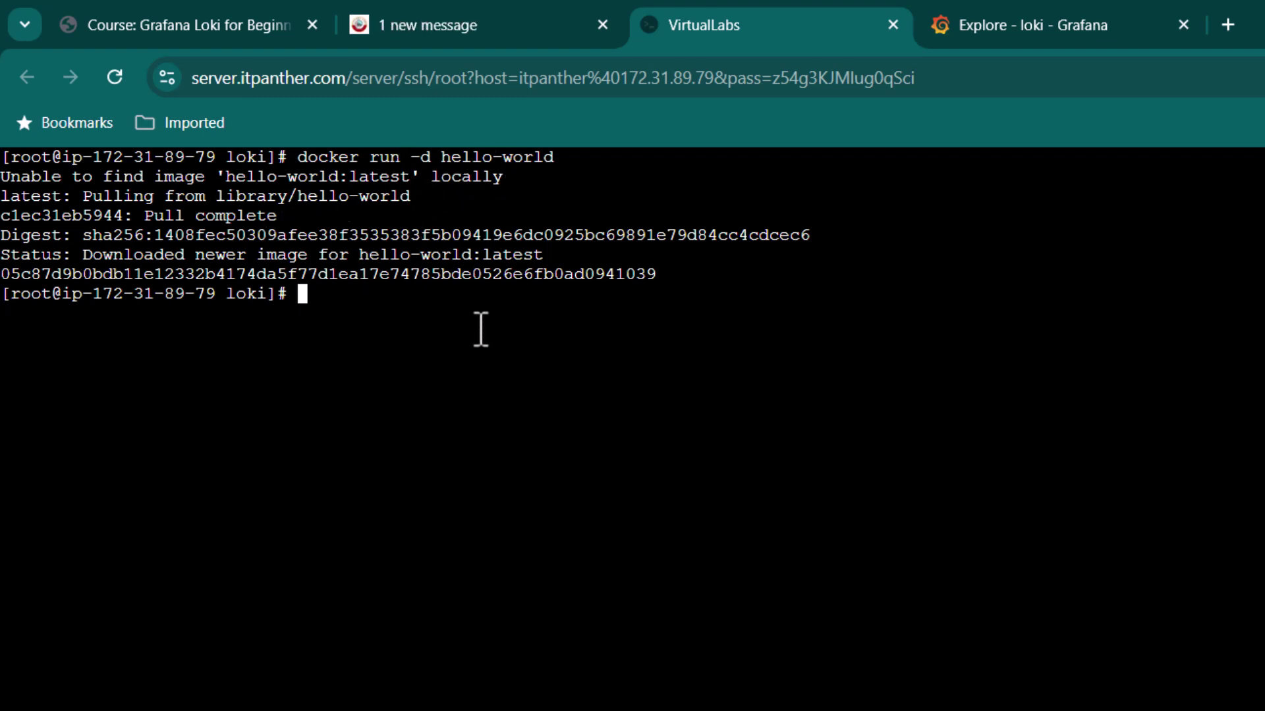
pyautogui.write('docker ps')
pyautogui.press('Return')
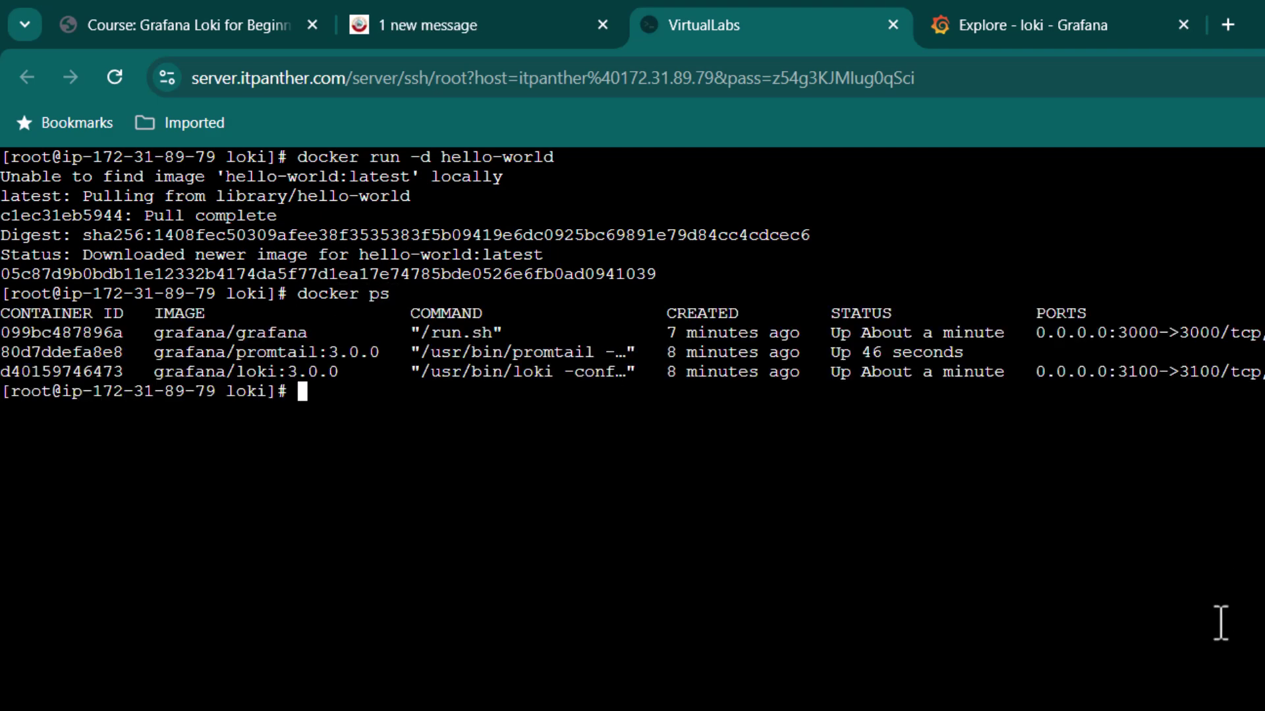
pyautogui.write('docker ps -a')
pyautogui.press('Return')
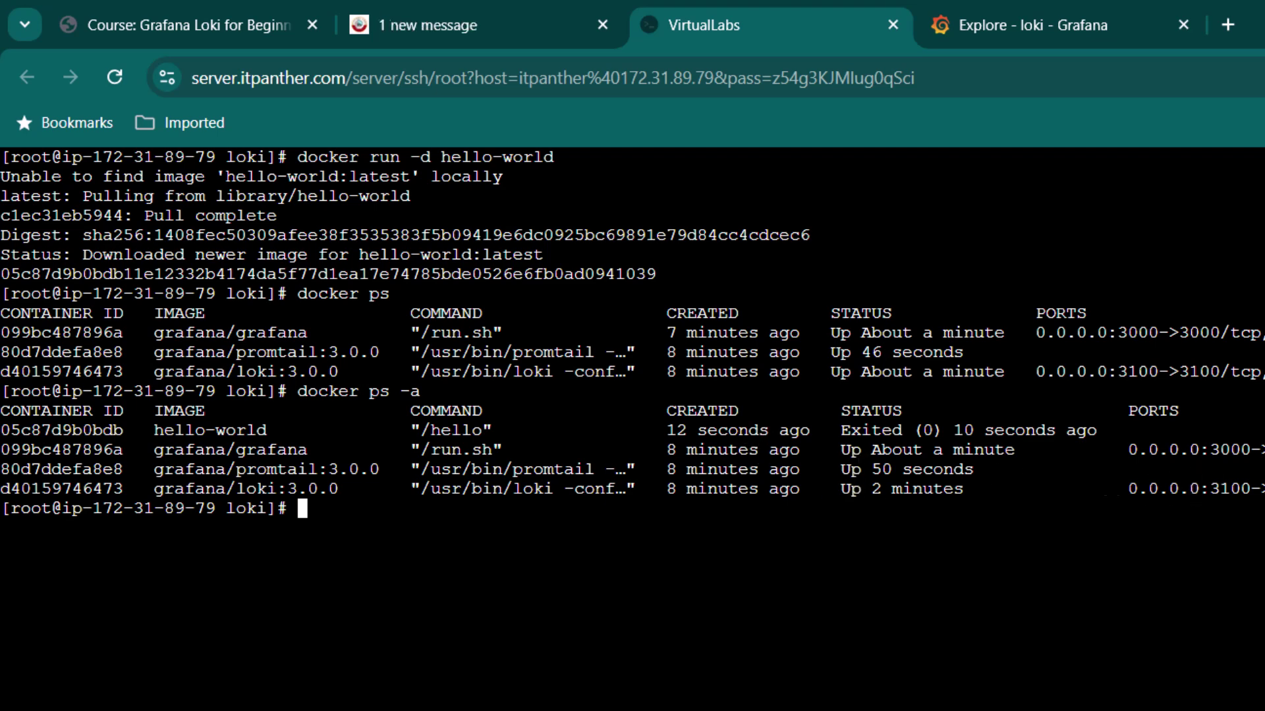
# Highlight the hello-world image, its run command and the container name competent_keller.
pyautogui.moveTo(145, 433); pyautogui.dragTo(276, 435)
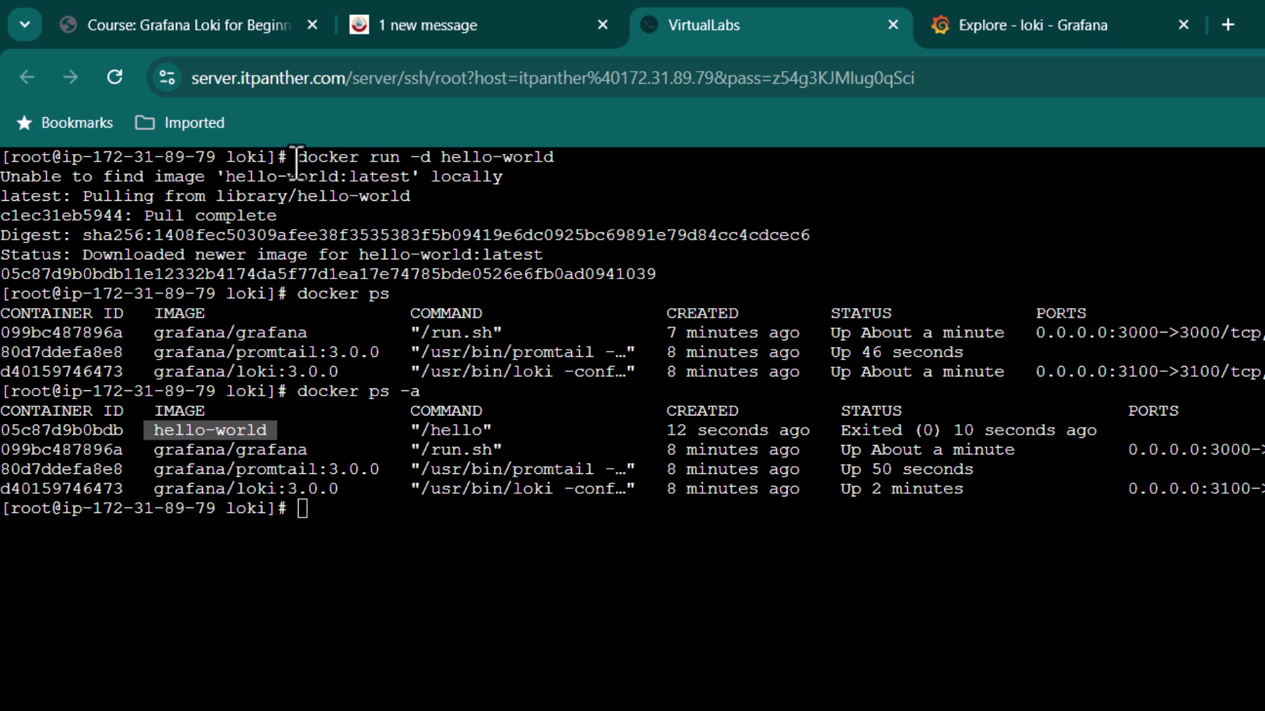
pyautogui.moveTo(294, 158); pyautogui.dragTo(574, 156)
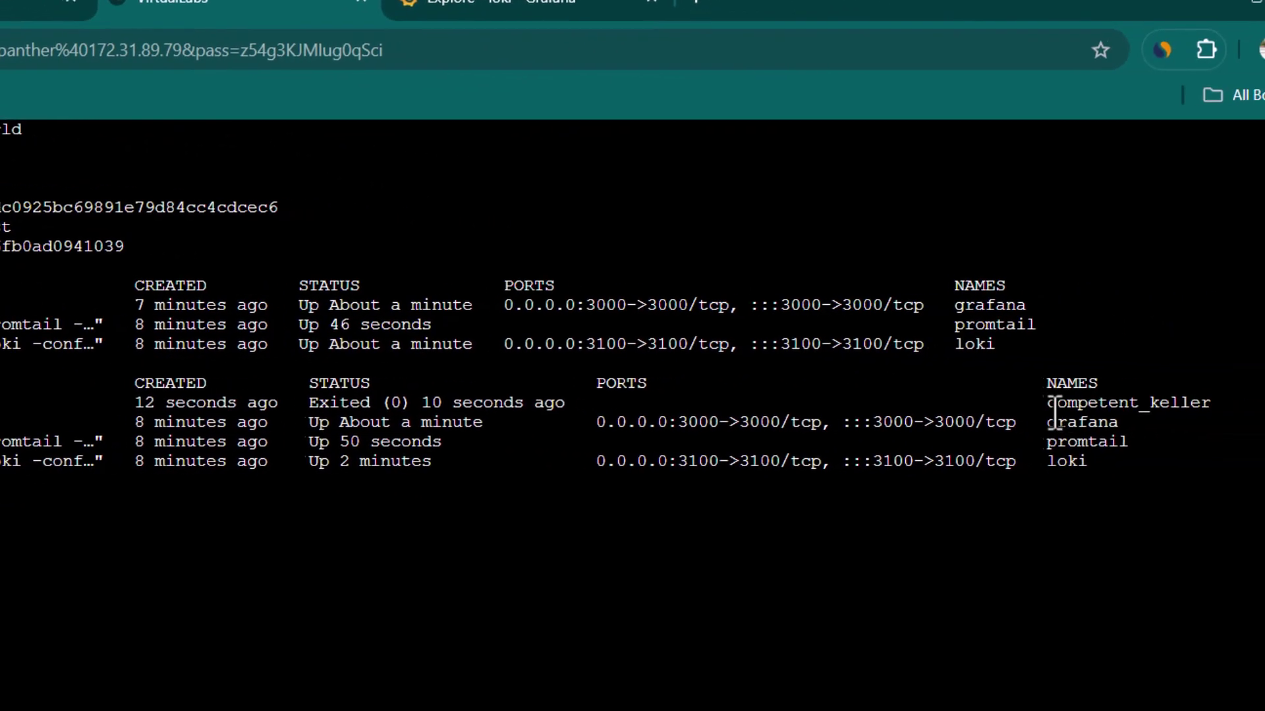
pyautogui.moveTo(1056, 404); pyautogui.dragTo(1219, 408)
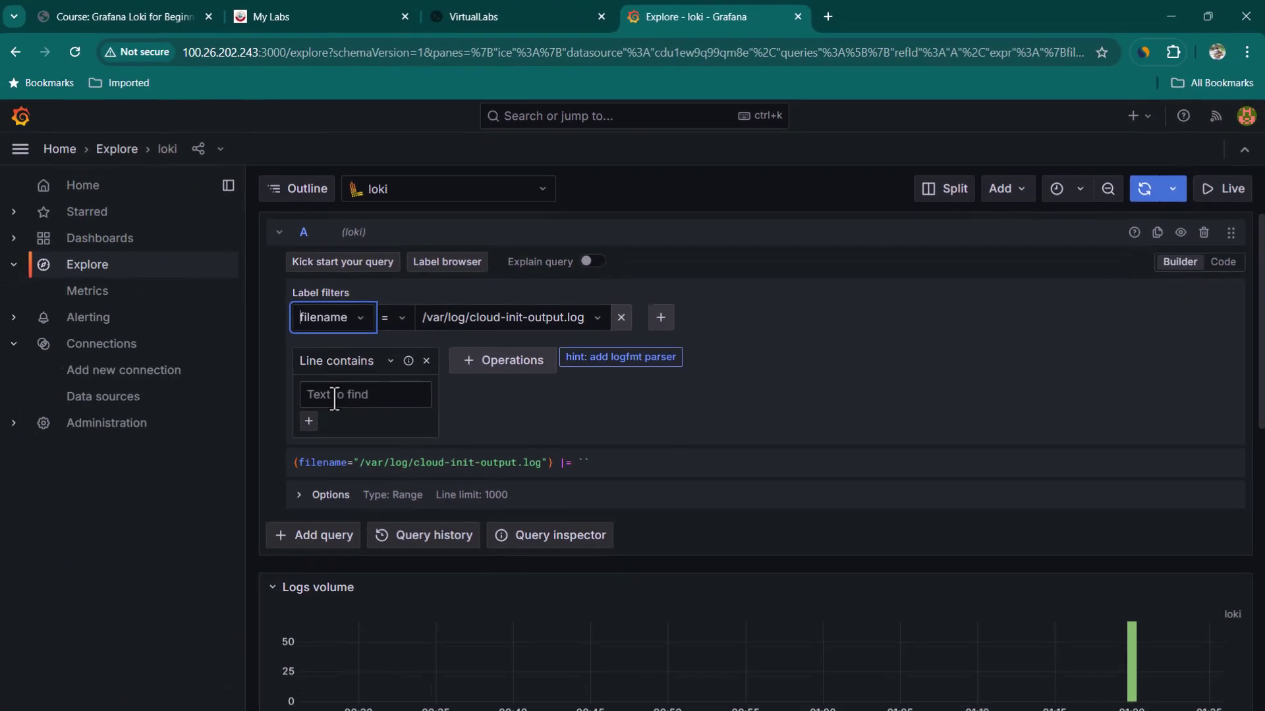
# Query Loki with container_name = competent_keller to list its nine hello-world log lines.
pyautogui.click(356, 320)
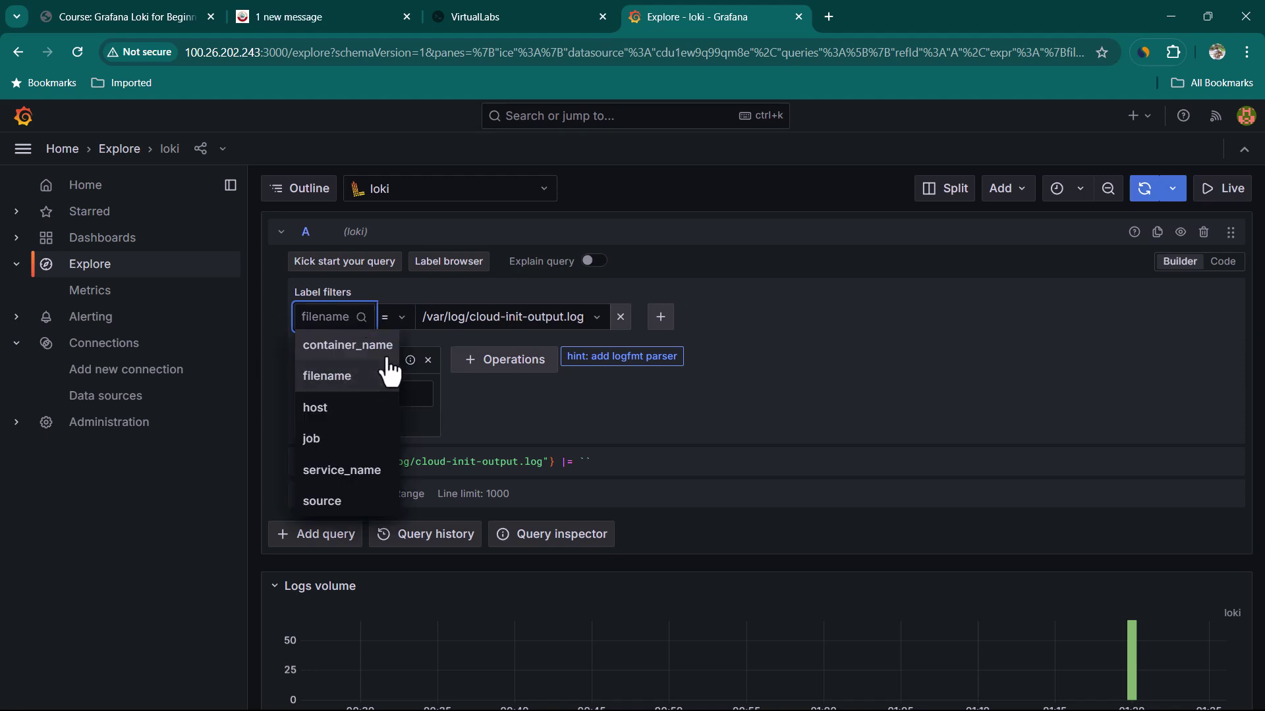
pyautogui.click(353, 351)
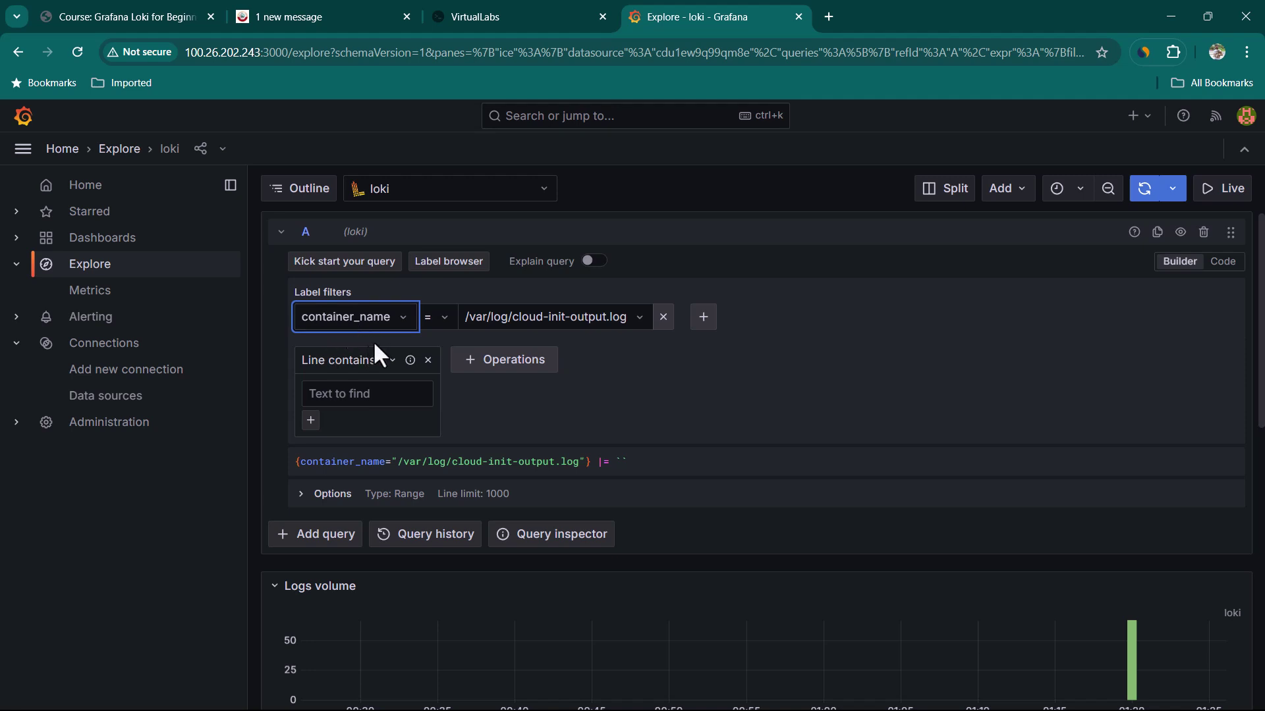
pyautogui.click(617, 321)
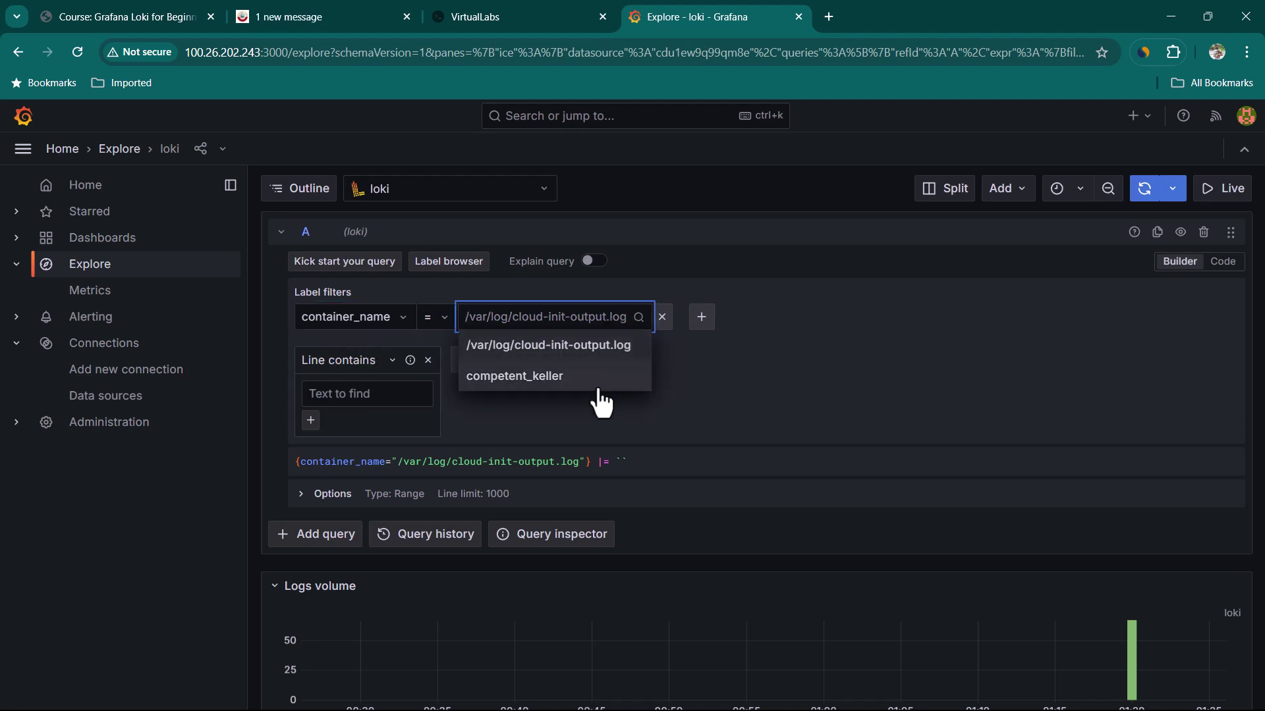
pyautogui.click(568, 379)
pyautogui.click(1144, 190)
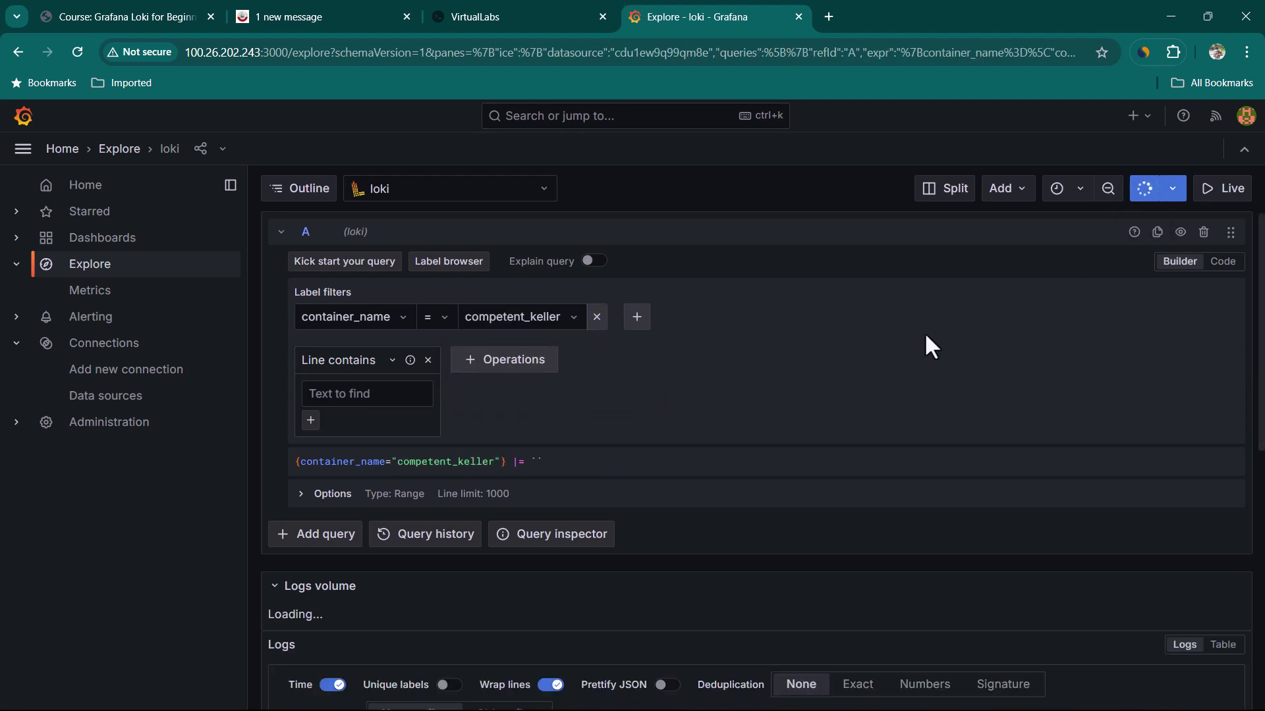
pyautogui.scroll(-5, 928, 344)
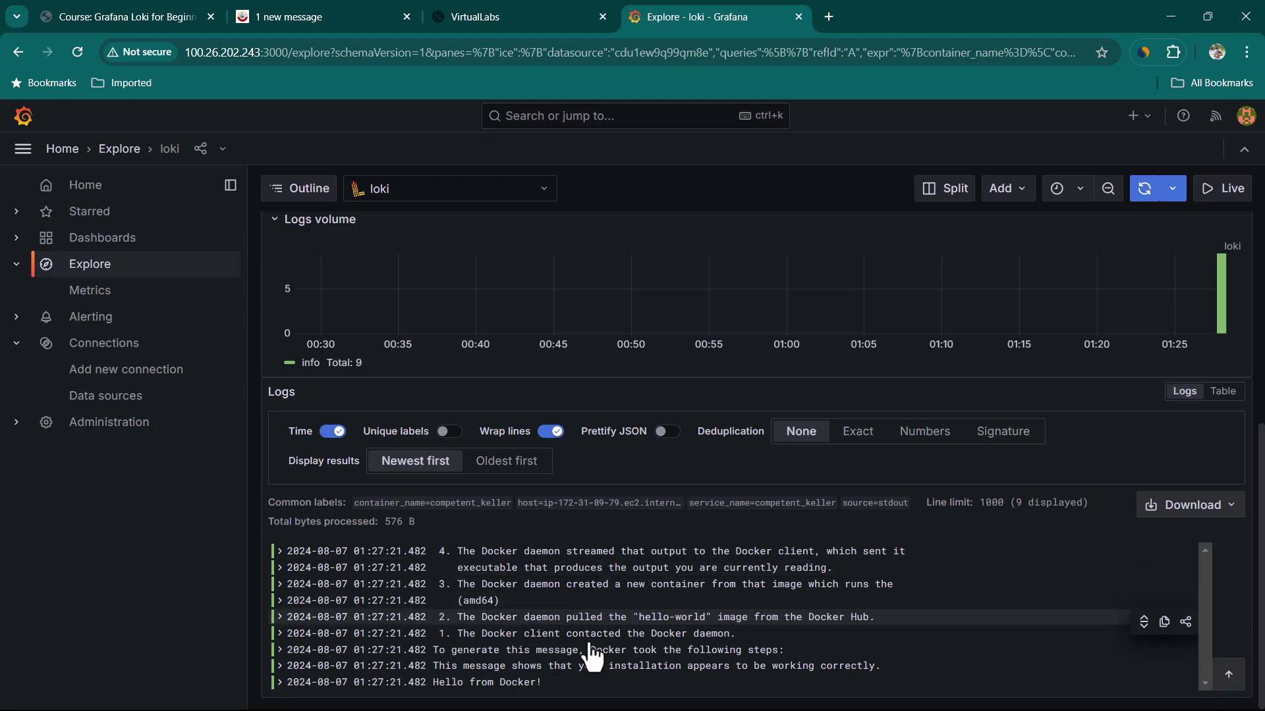
pyautogui.hotkey('ctrl', 'shift', 'Tab')
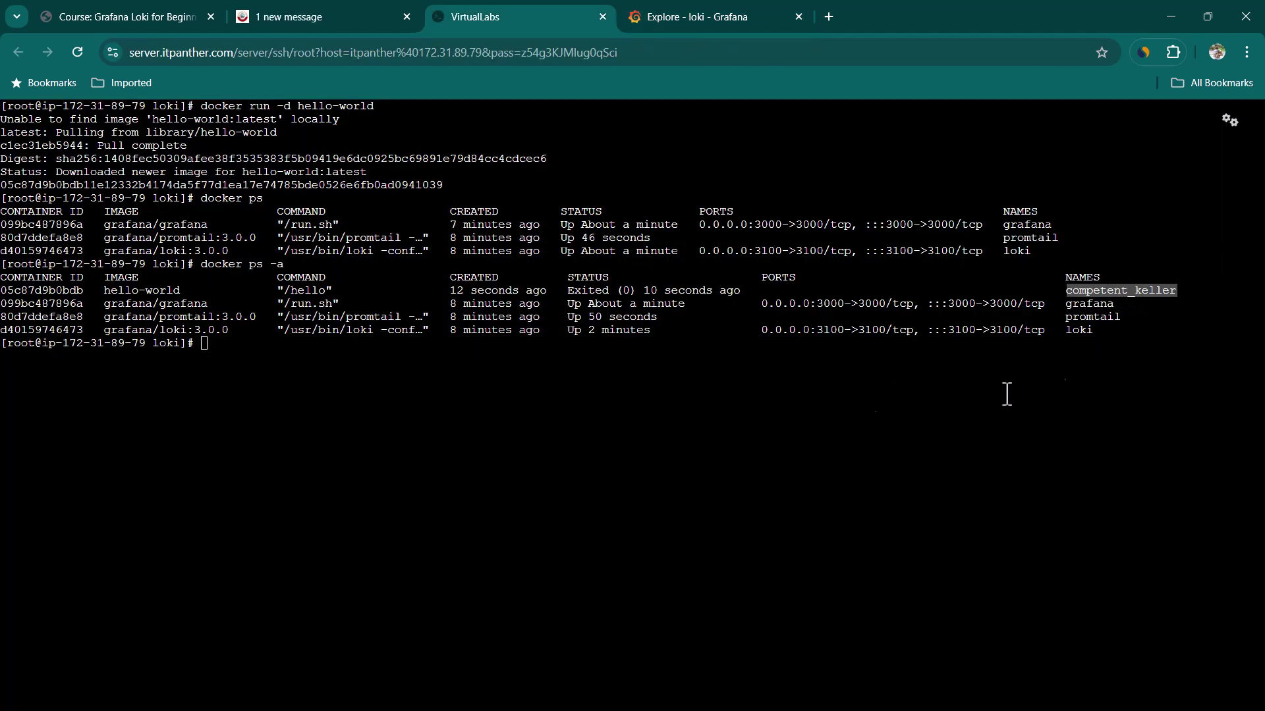
# Start another detached hello-world container with docker run -d hello-world.
pyautogui.click(570, 427)
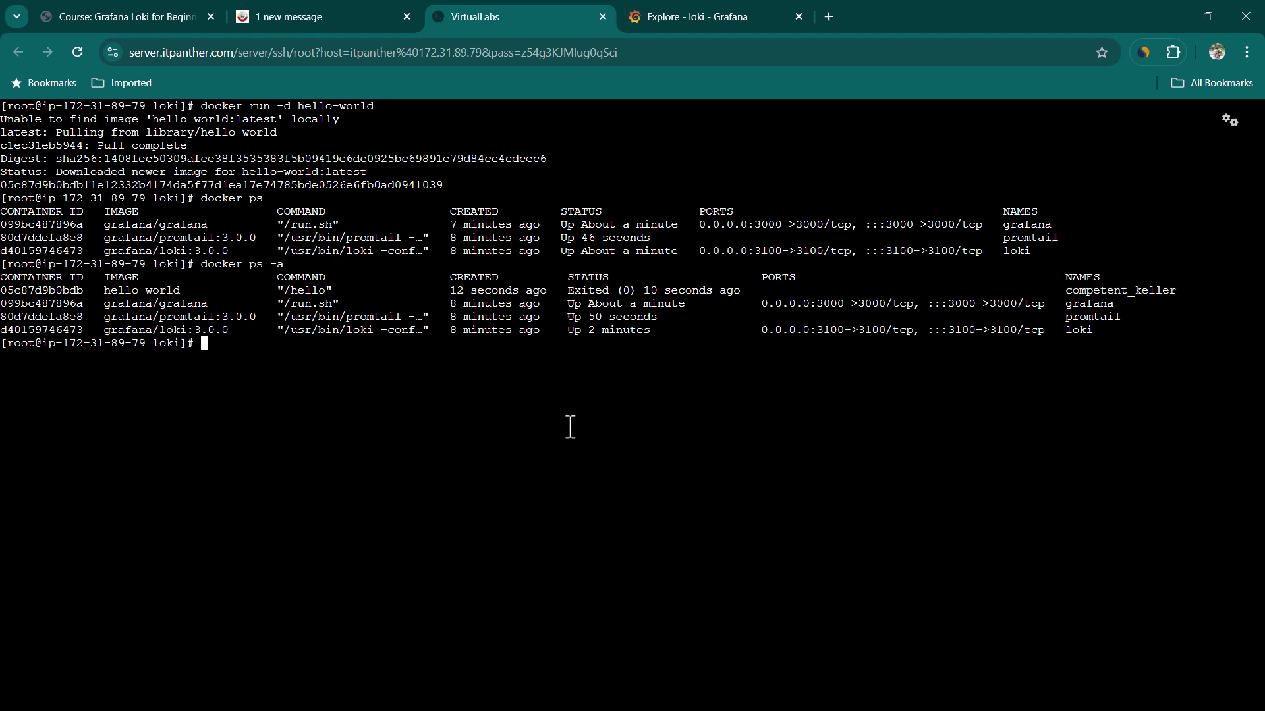
pyautogui.write('docker run -d hello-world')
pyautogui.press('Return')
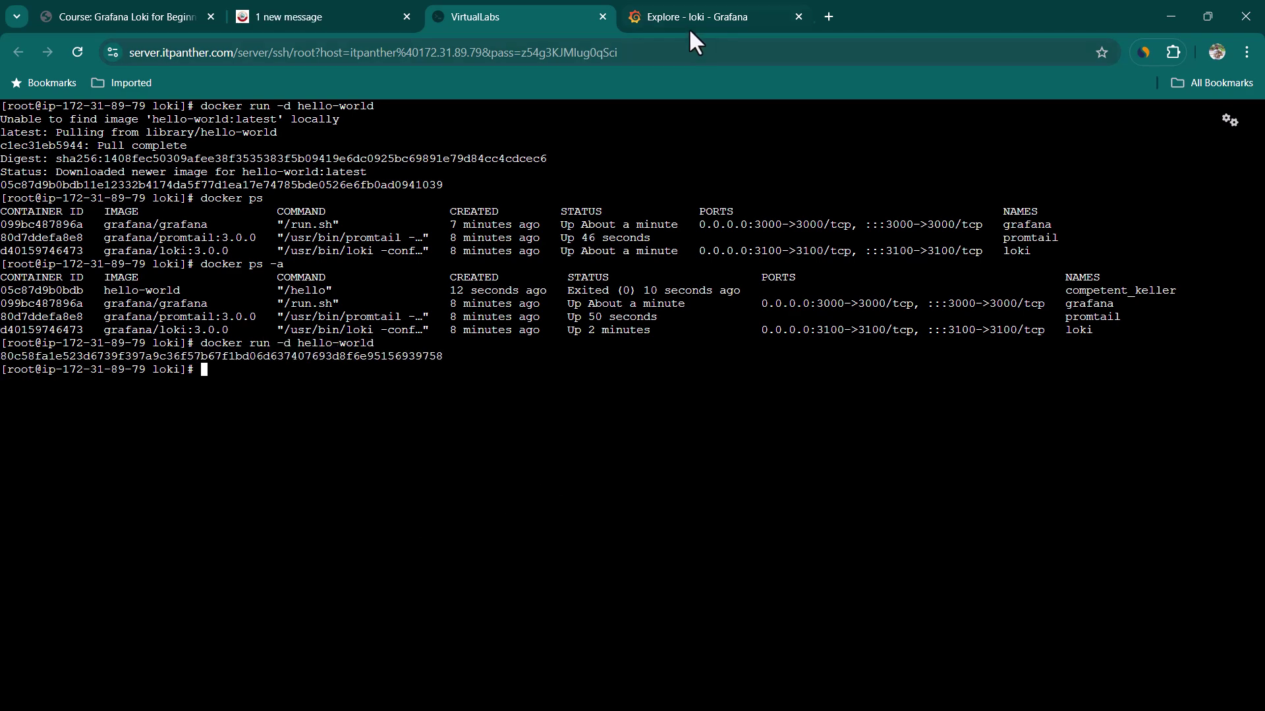
# Set Grafana Explore's auto-refresh to 5s and review the competent_keller logs.
pyautogui.click(689, 25)
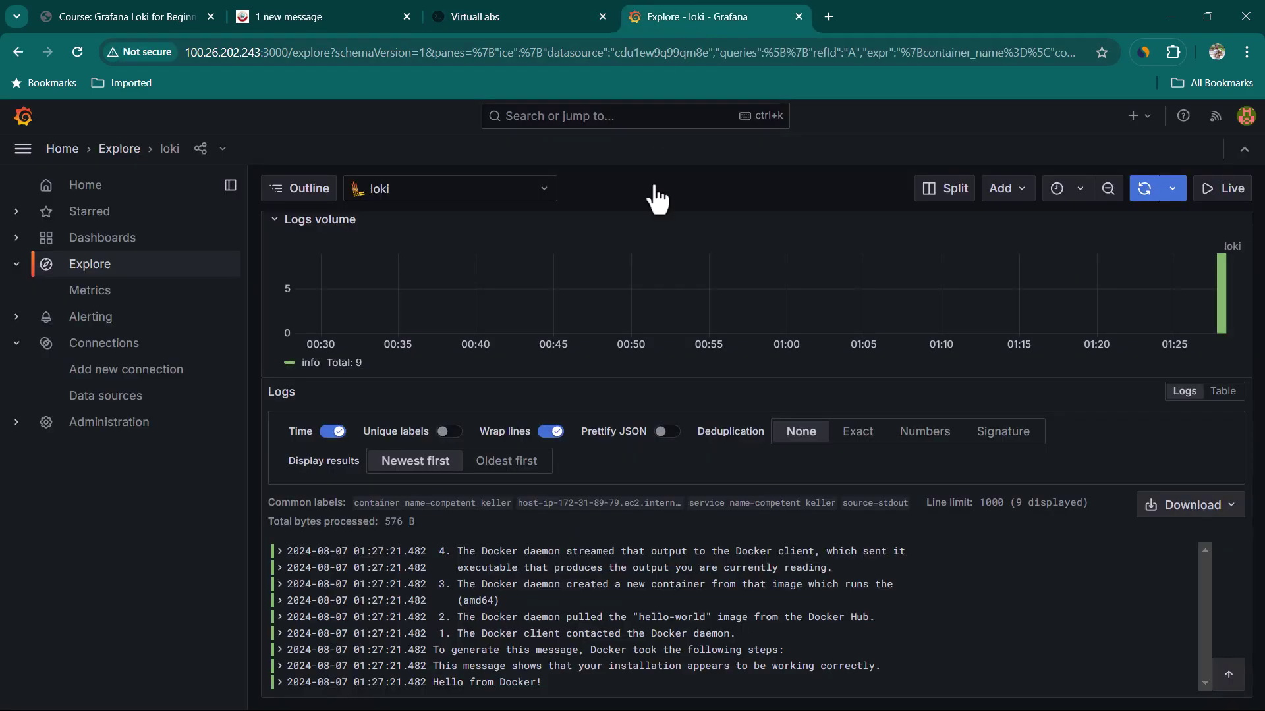
pyautogui.click(1173, 191)
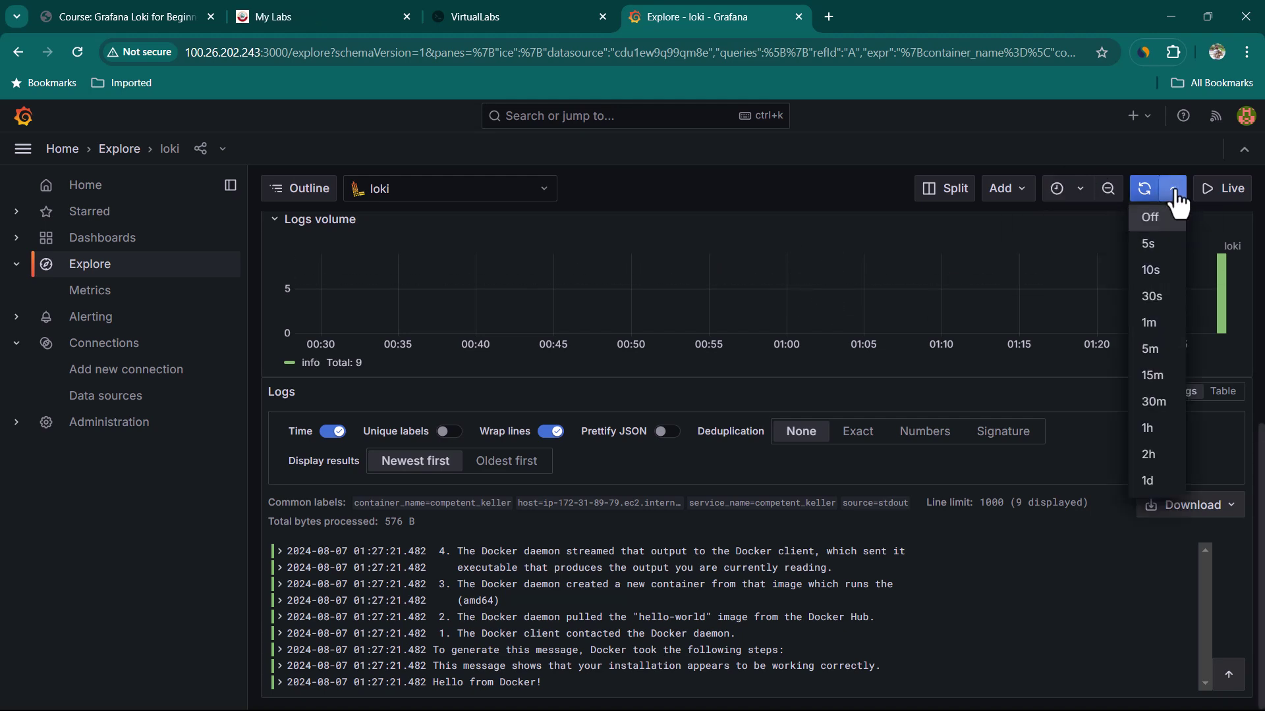
pyautogui.click(1157, 245)
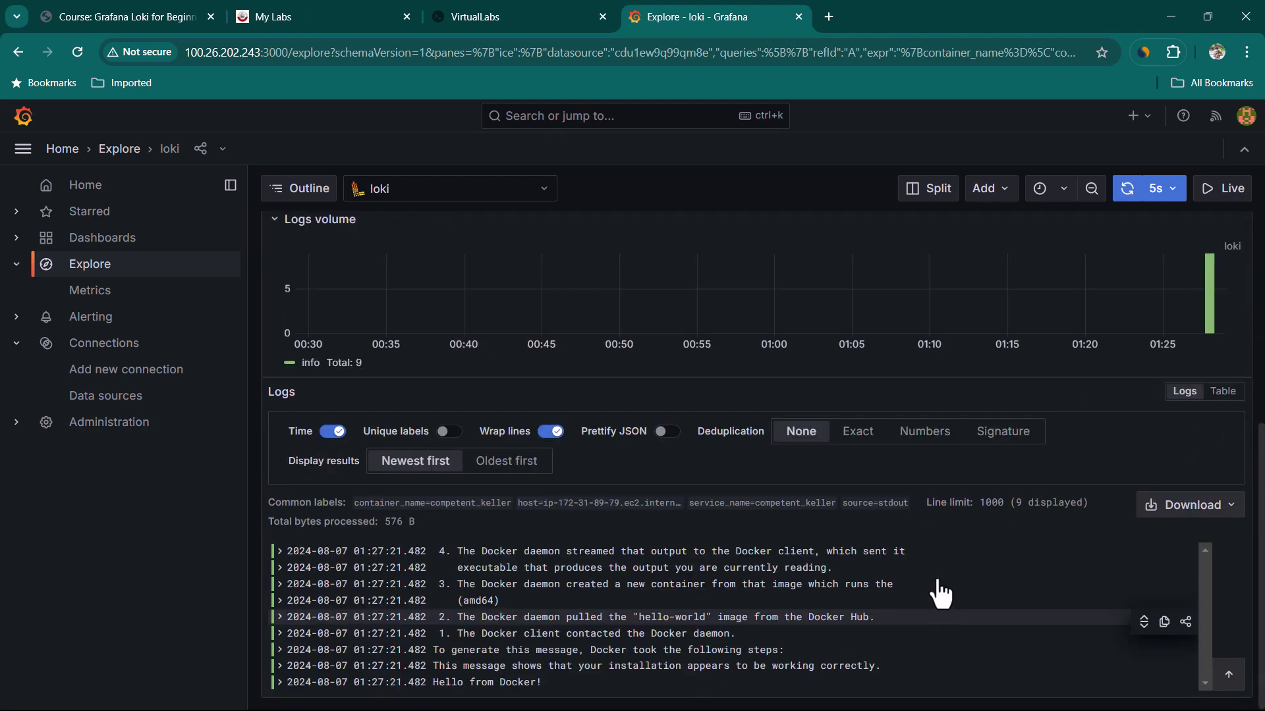
pyautogui.scroll(6, 1012, 615)
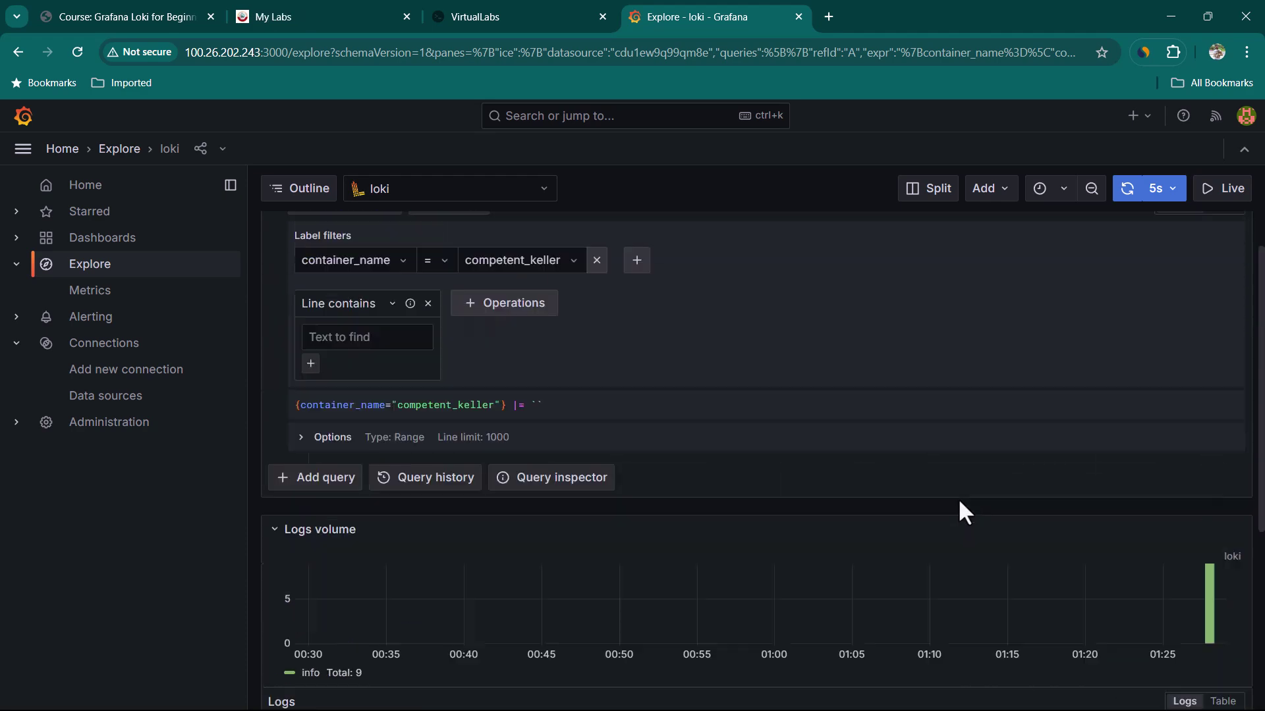
pyautogui.scroll(-5, 925, 504)
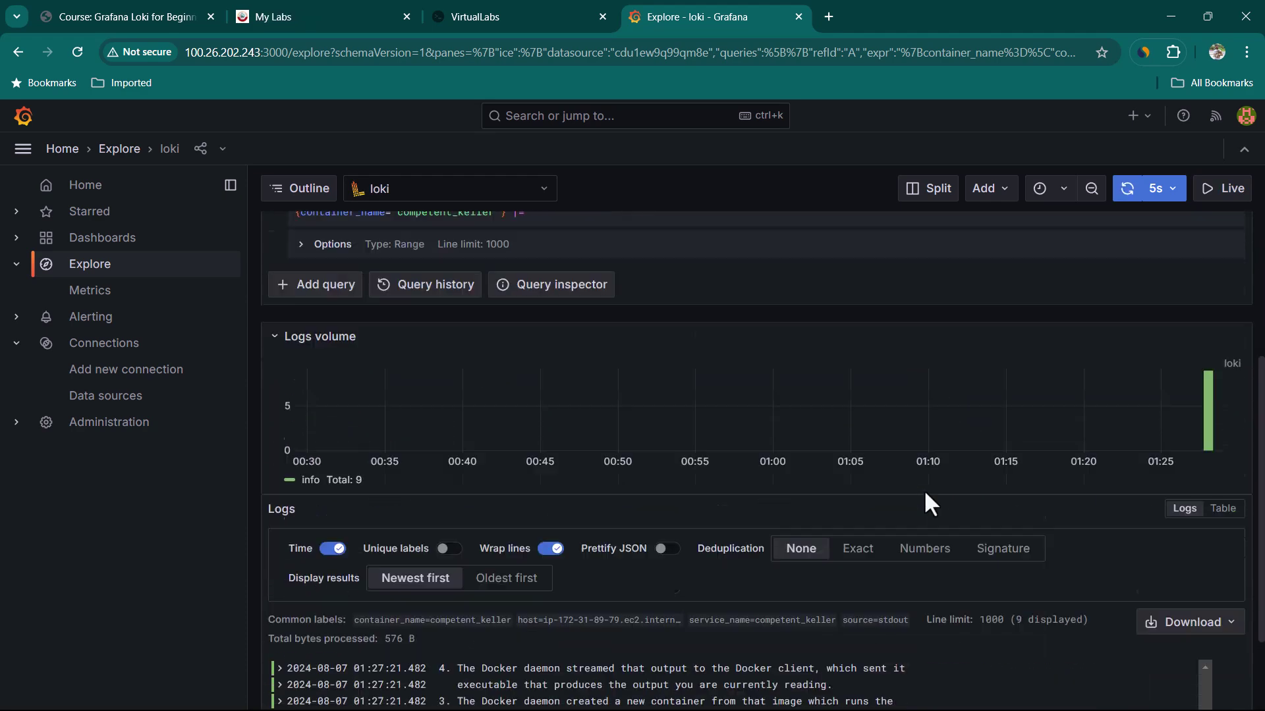
pyautogui.scroll(-1, 756, 652)
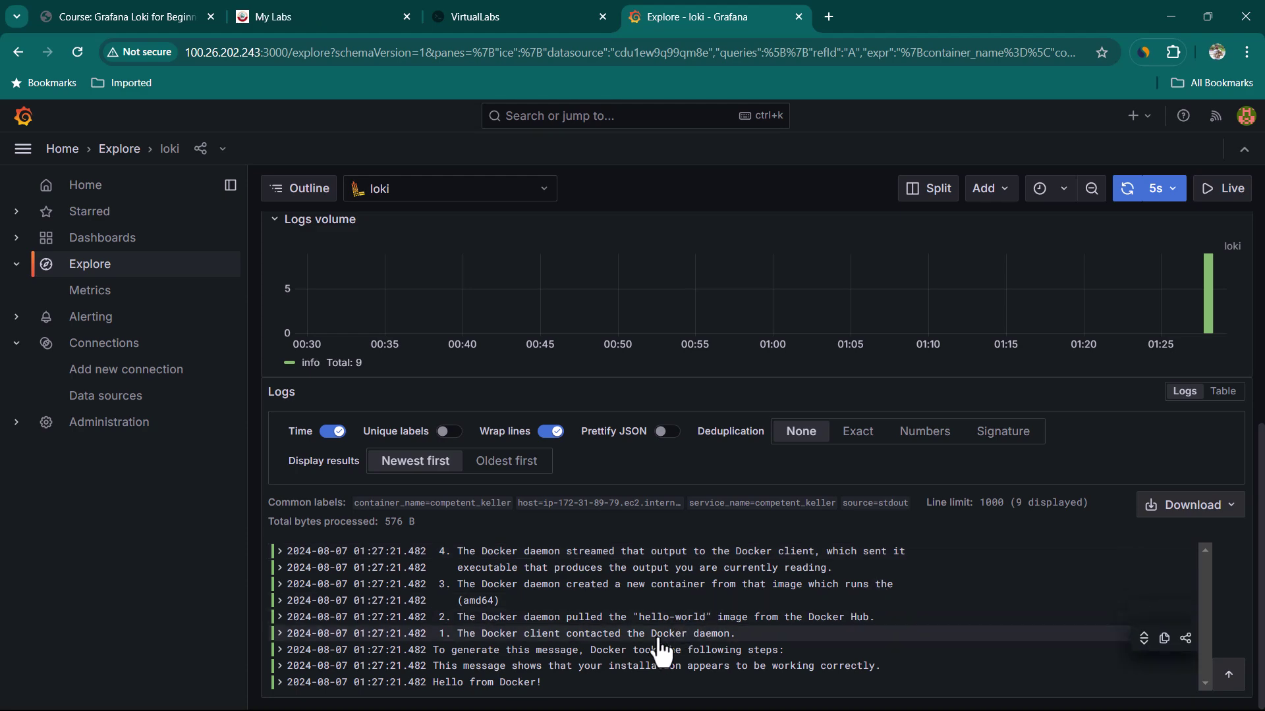
pyautogui.scroll(6, 665, 606)
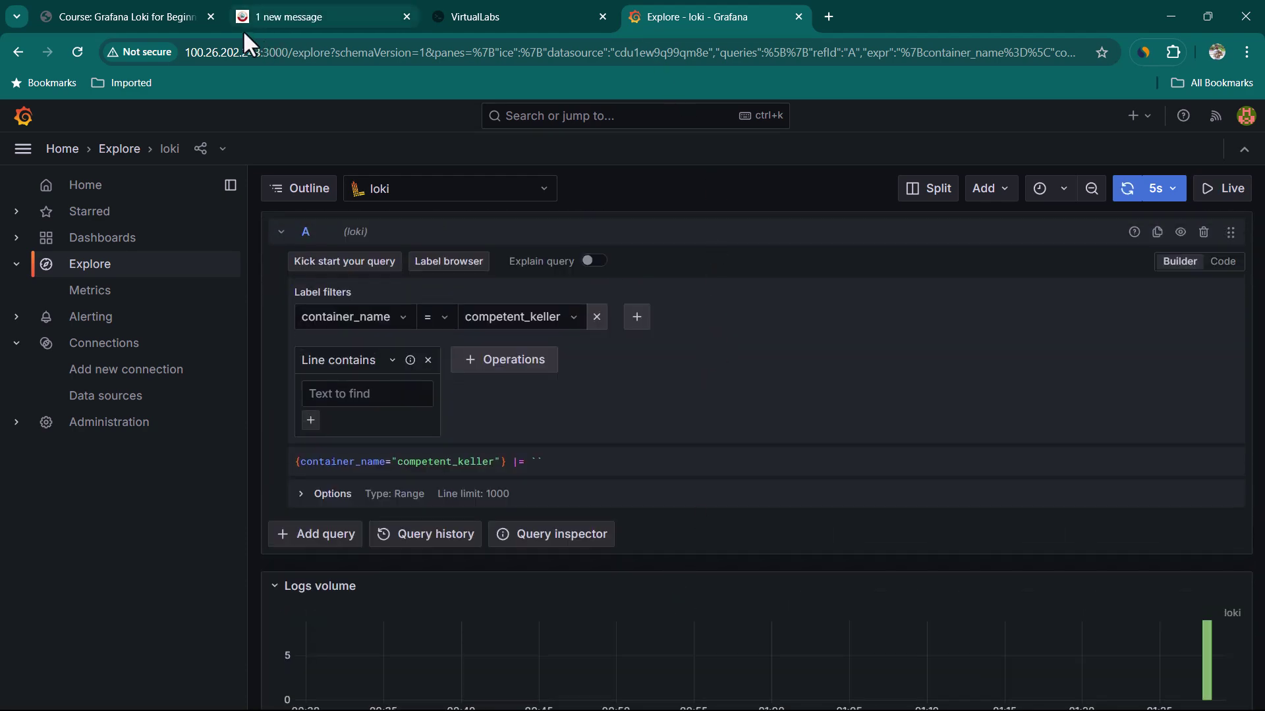
# Copy mkdir -p ~/nginx/html from the course page and run it in the terminal.
pyautogui.click(152, 19)
pyautogui.scroll(-5, 395, 452)
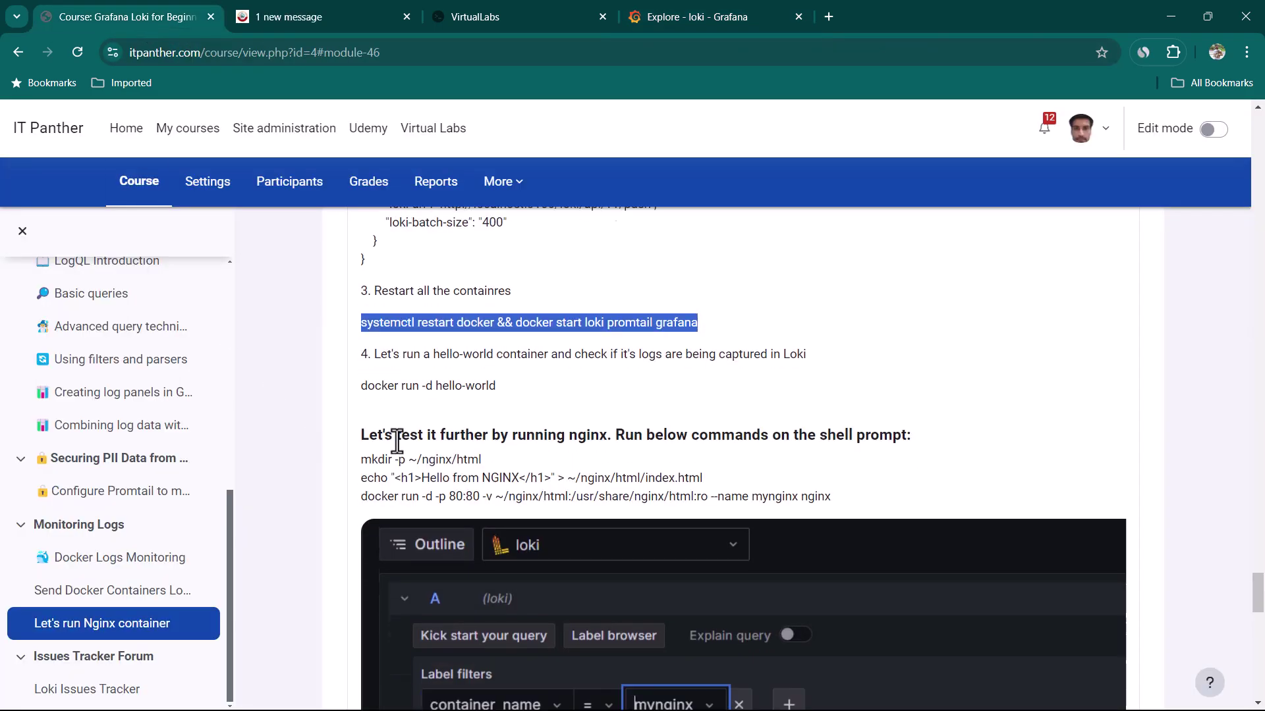
pyautogui.scroll(3, 376, 423)
pyautogui.scroll(-1, 396, 415)
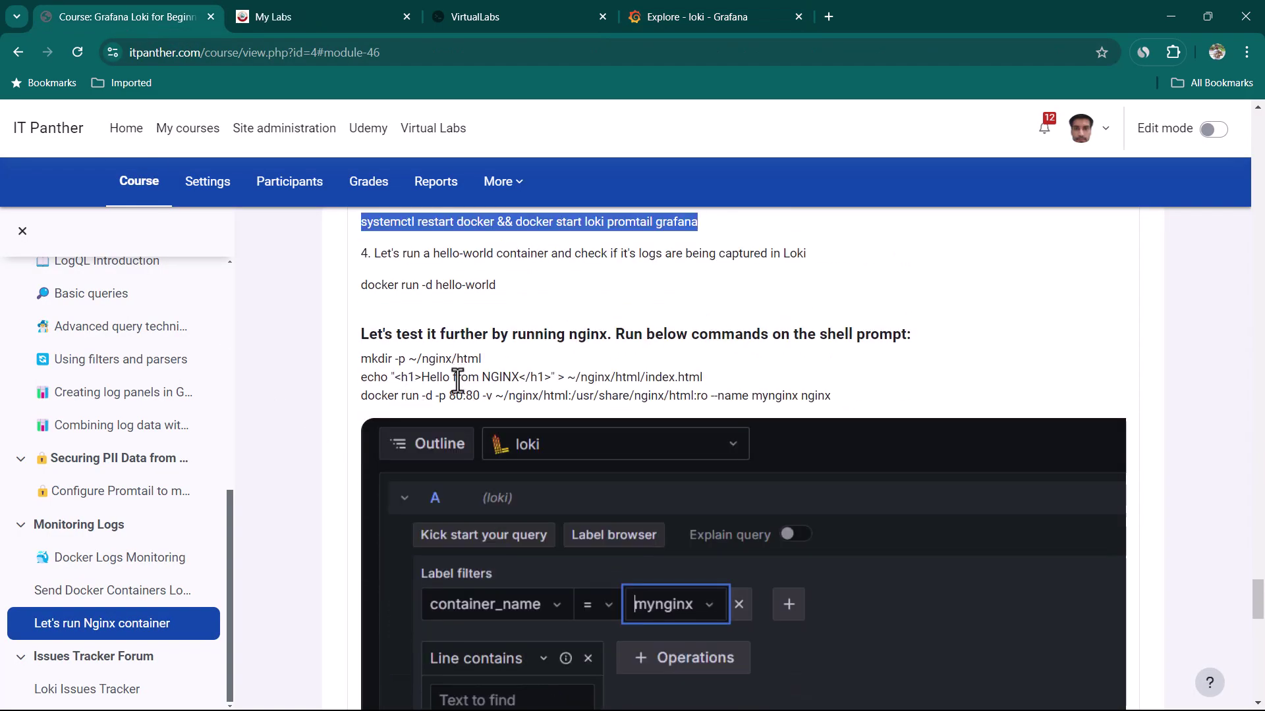
pyautogui.scroll(-1, 435, 382)
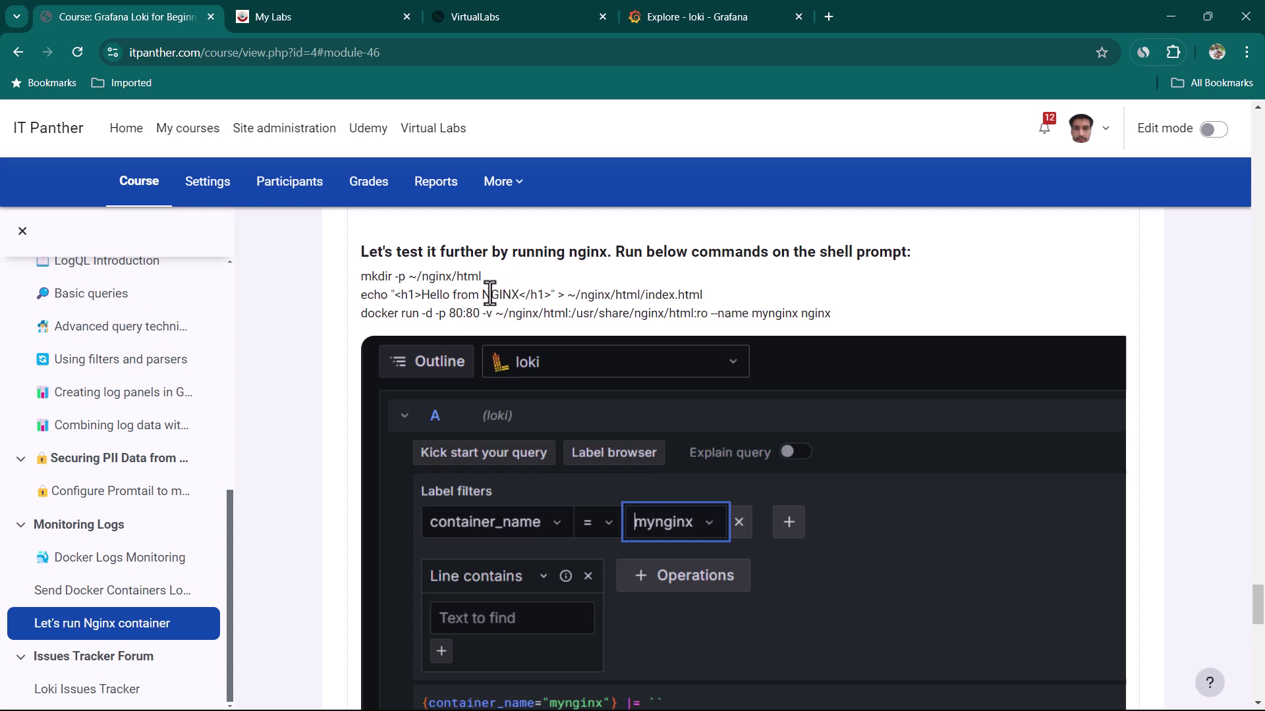
pyautogui.moveTo(364, 277); pyautogui.dragTo(508, 282)
pyautogui.hotkey('ctrl', 'c')
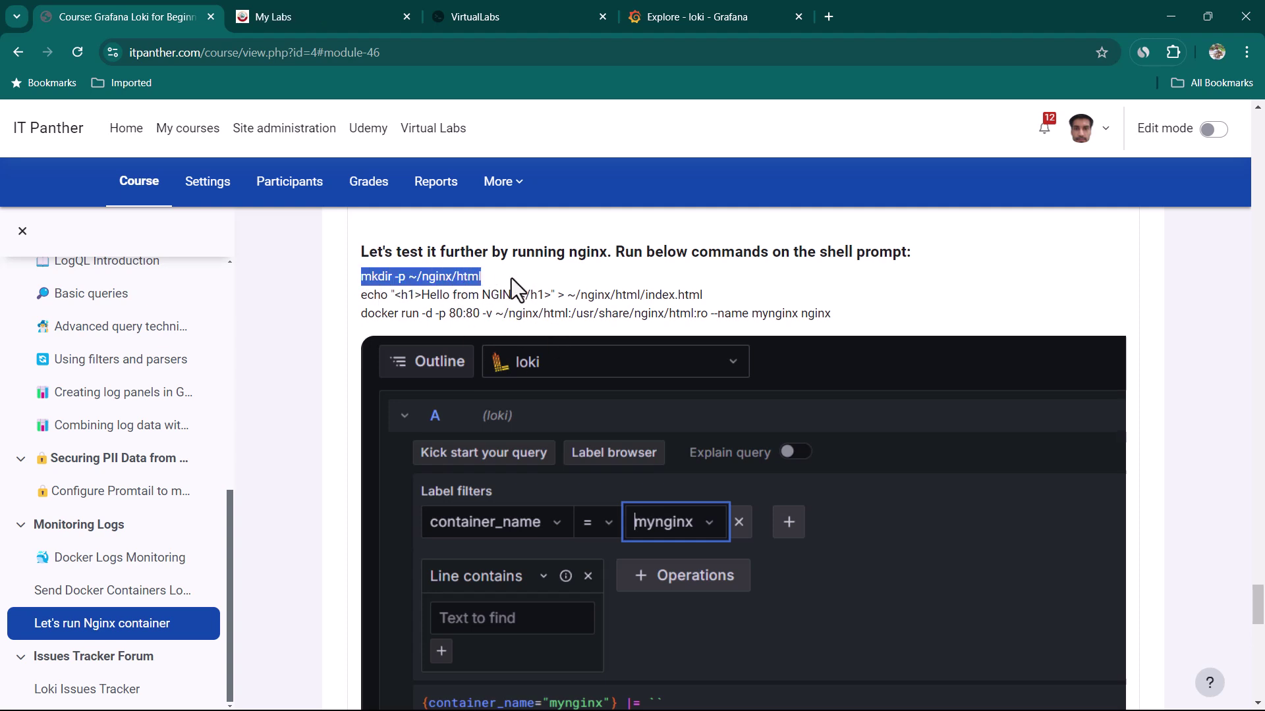
pyautogui.click(448, 17)
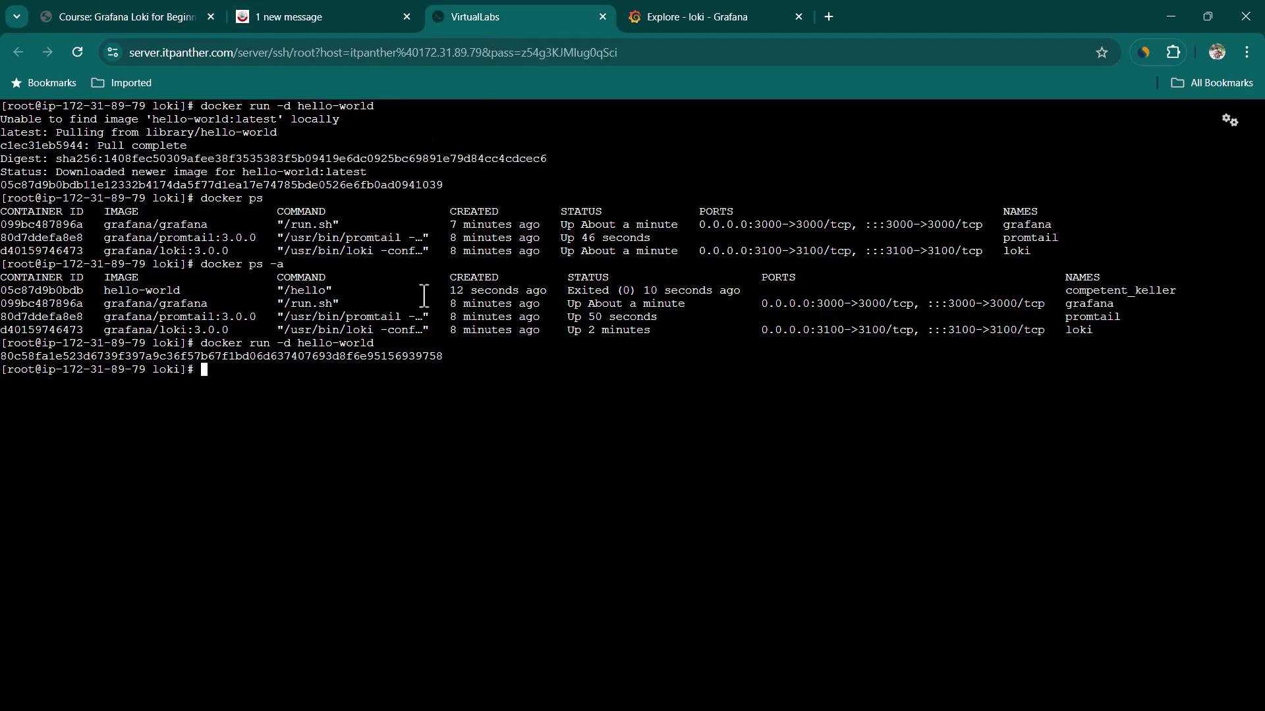
pyautogui.rightClick(425, 421)
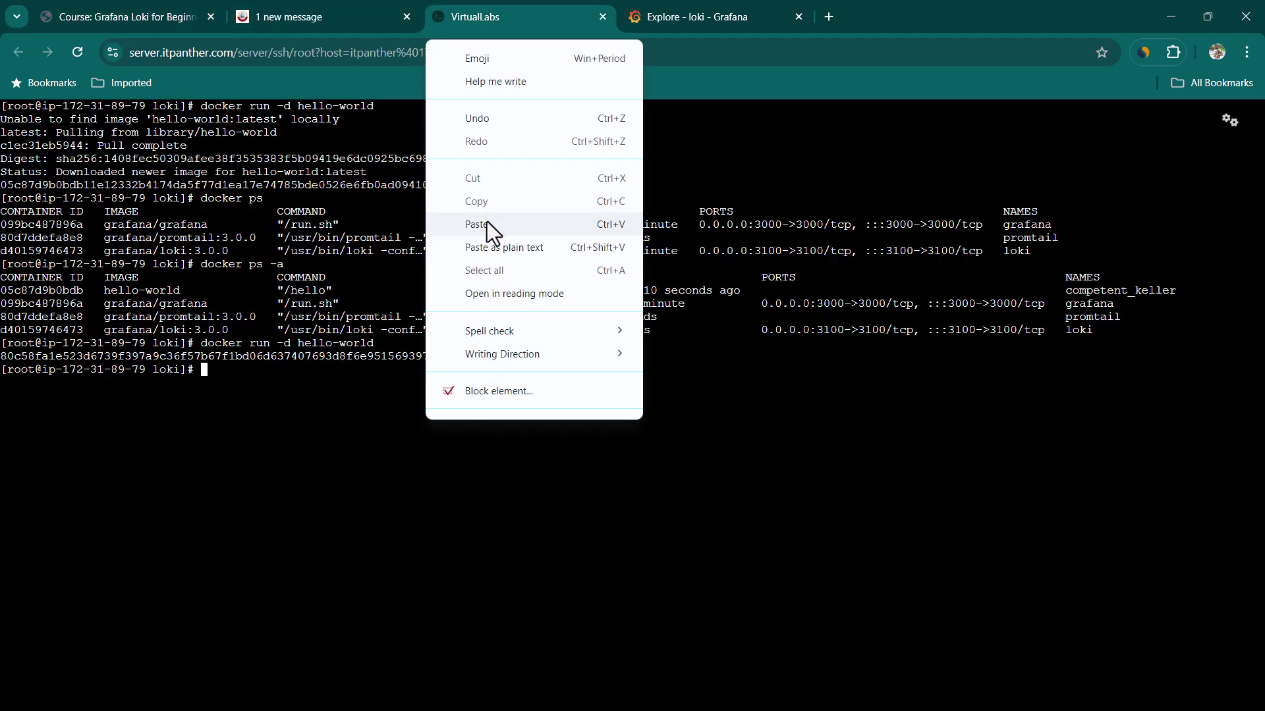
pyautogui.click(487, 224)
# Copy the echo command that writes index.html over to the terminal.
pyautogui.click(154, 20)
pyautogui.moveTo(362, 296); pyautogui.dragTo(717, 298)
pyautogui.hotkey('ctrl', 'c')
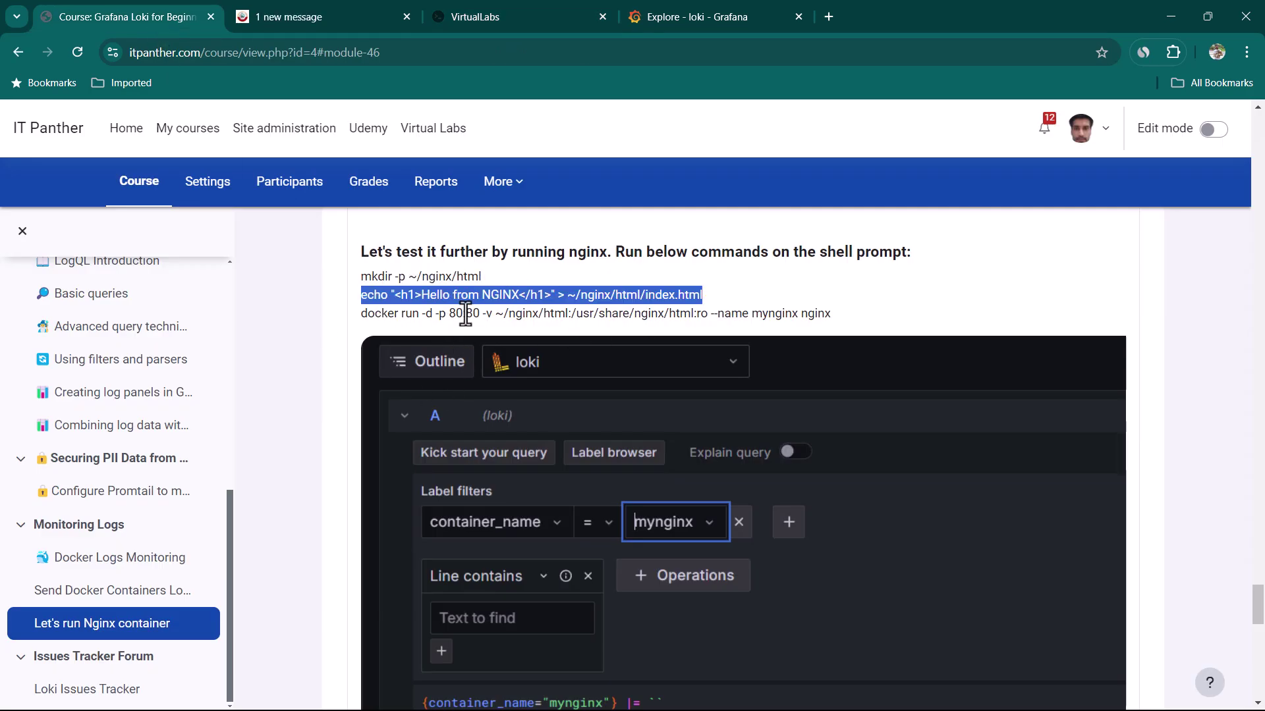
pyautogui.click(447, 24)
pyautogui.rightClick(373, 422)
# Run the echo command writing Hello from NGINX into index.html and list the files.
pyautogui.click(448, 225)
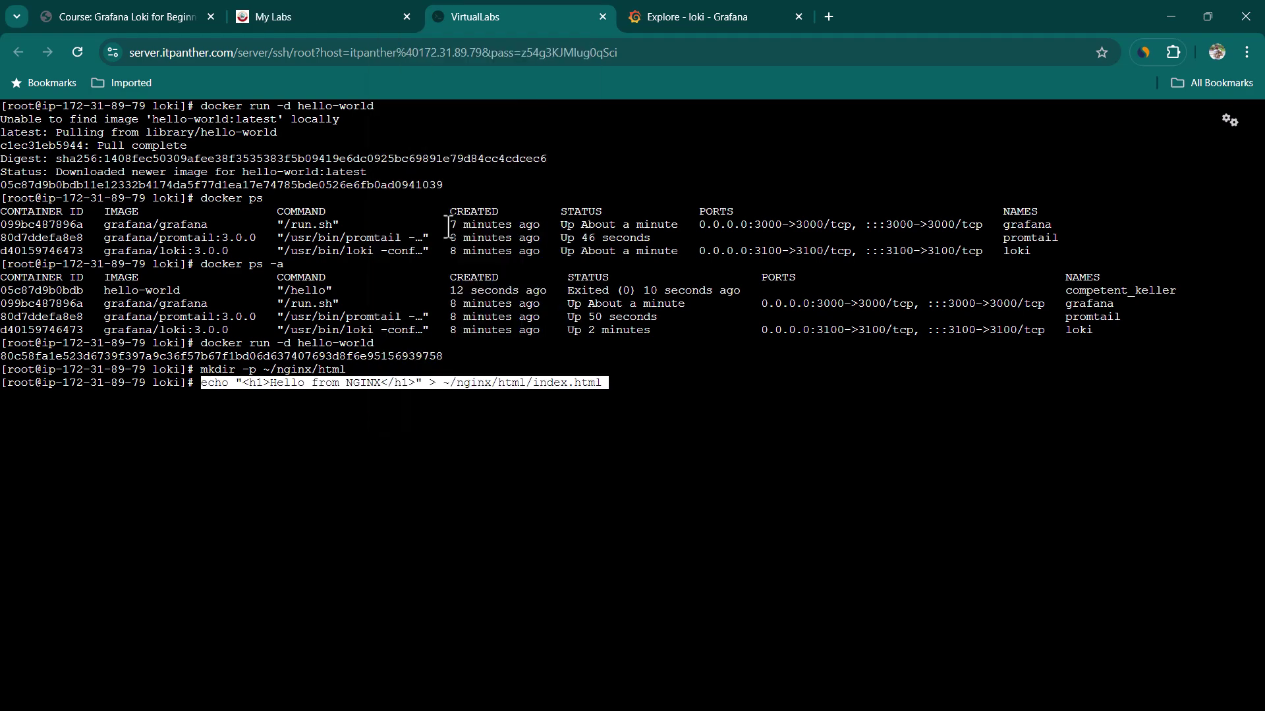
pyautogui.press('Return')
pyautogui.write('ll')
pyautogui.press('Return')
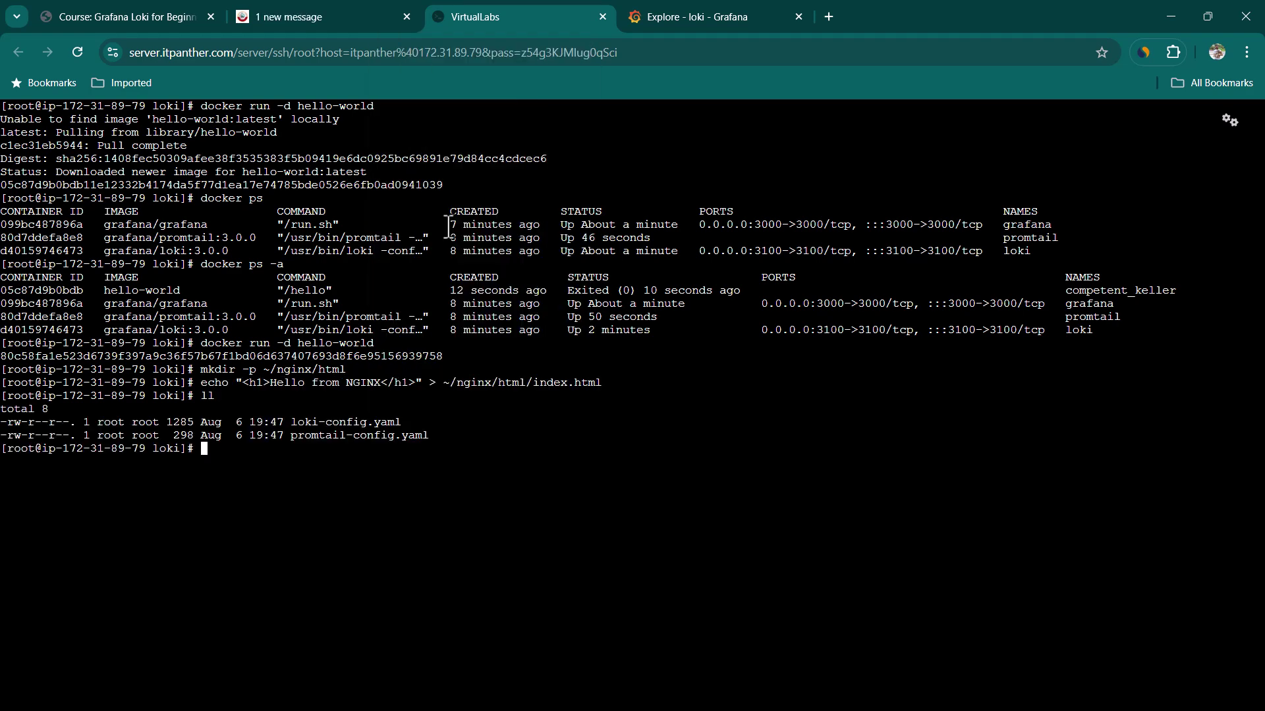
# Go to the home directory and into the nginx folder, listing contents along the way.
pyautogui.write('cd ~')
pyautogui.press('Return')
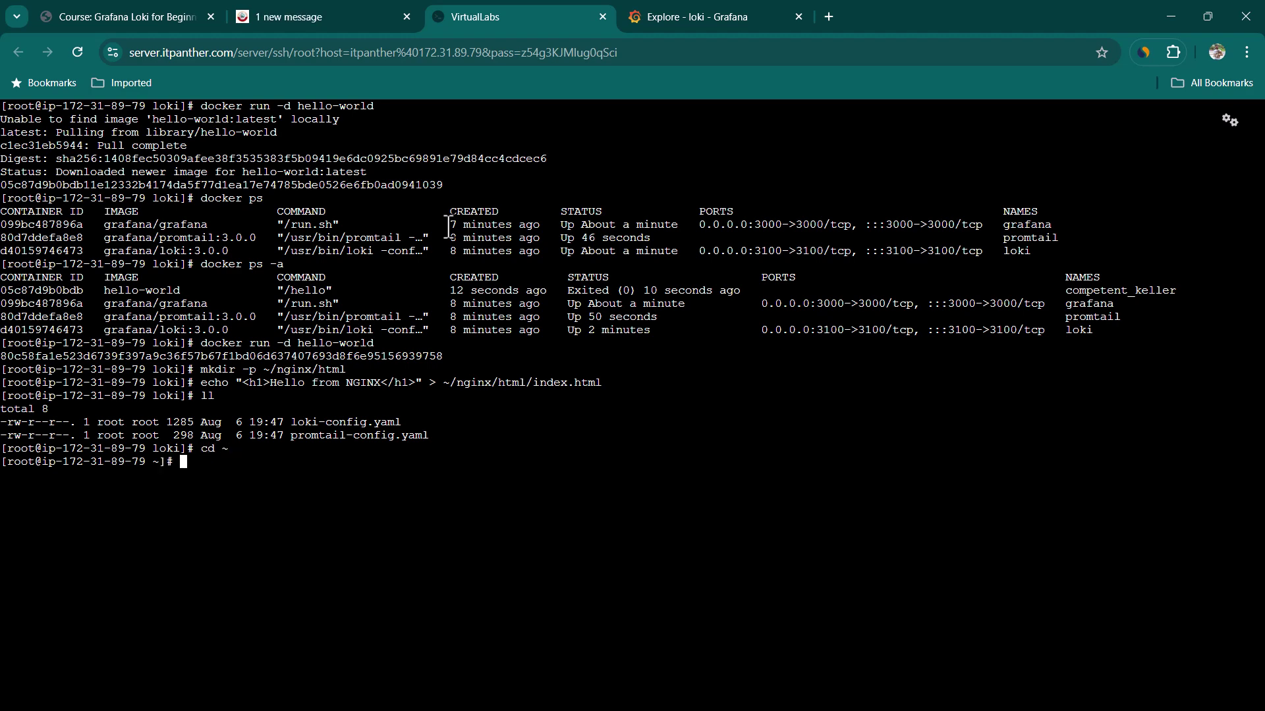
pyautogui.write('ls')
pyautogui.press('Return')
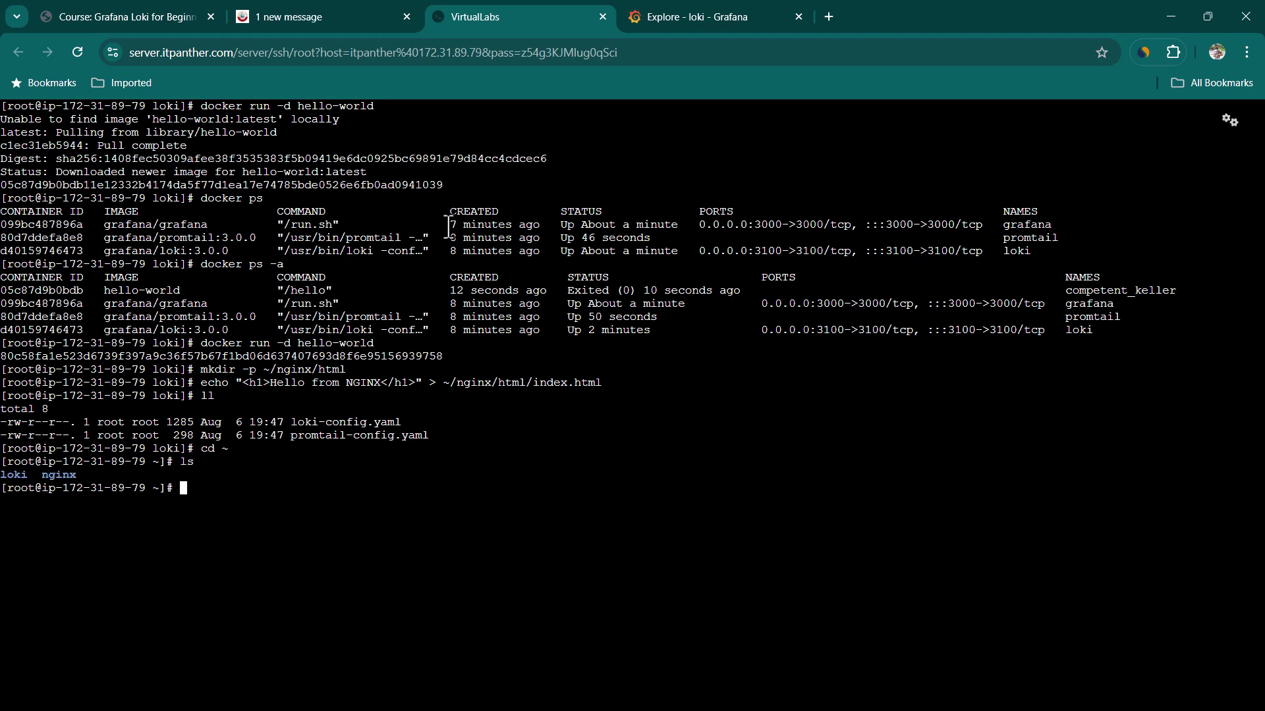
pyautogui.write('cd nginx')
pyautogui.press('Return')
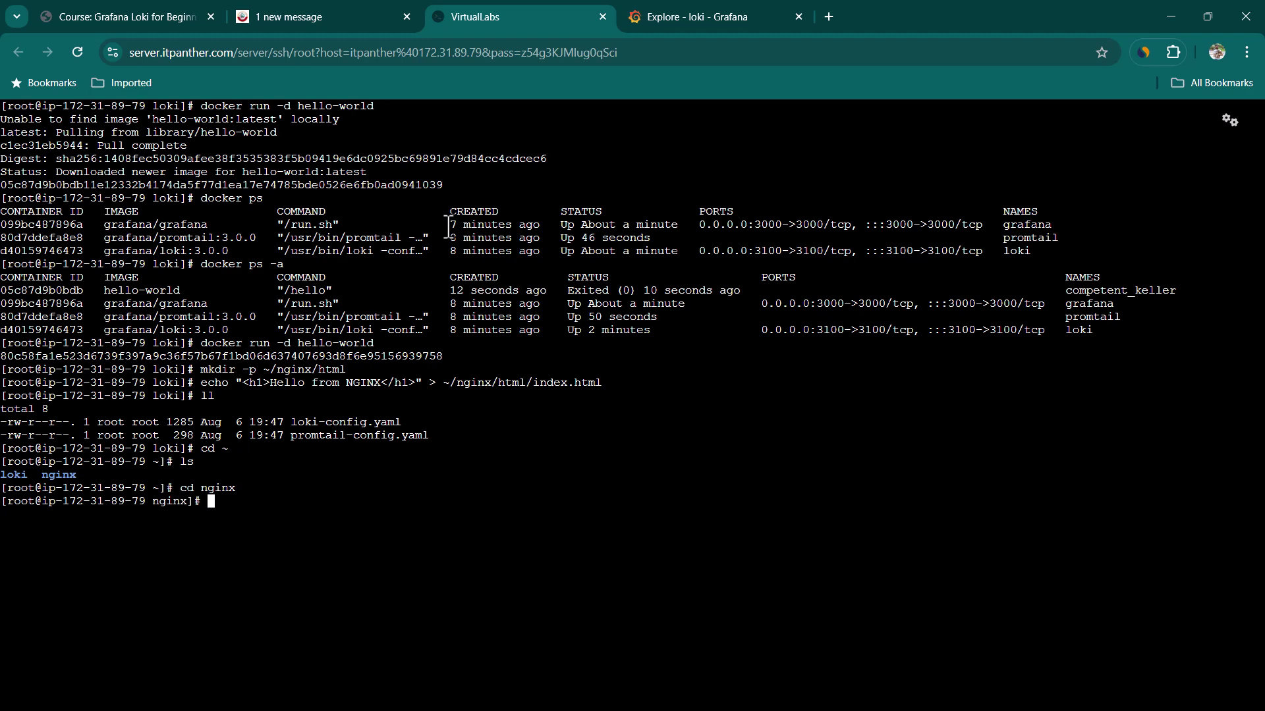
pyautogui.write('ls')
pyautogui.press('Return')
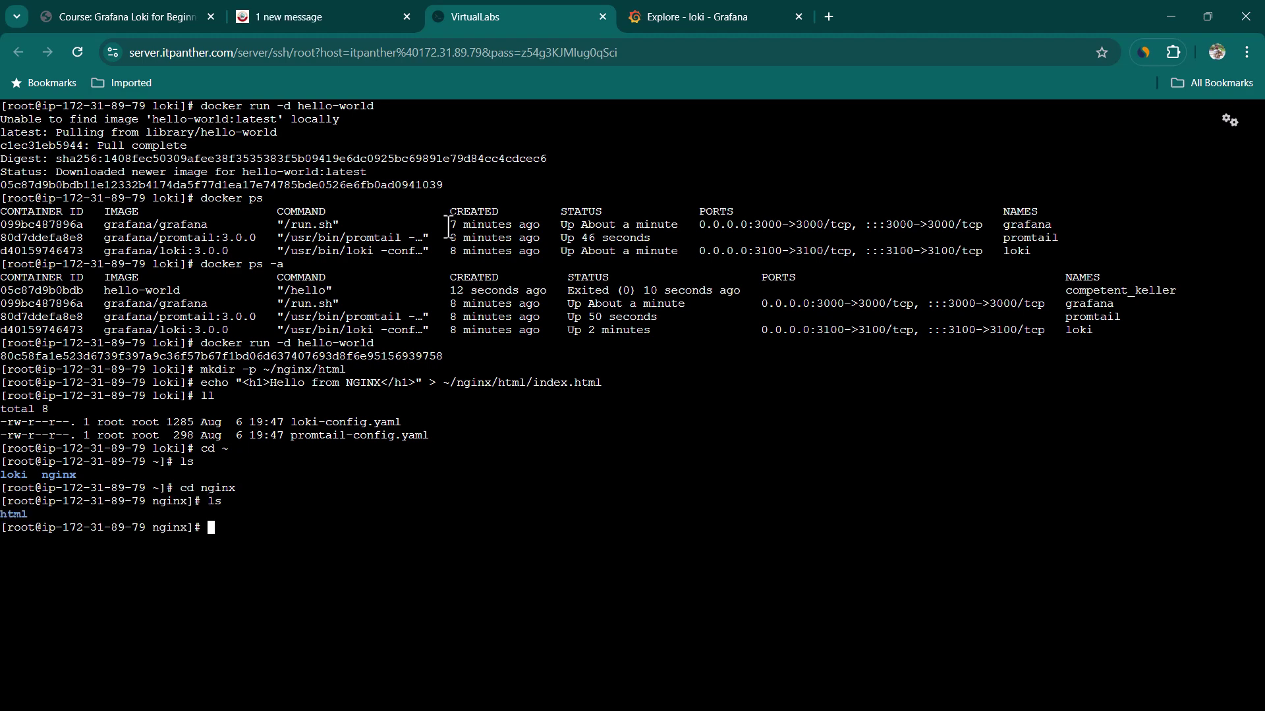
# Enter the html folder, list it, and print index.html with cat.
pyautogui.write('cd html')
pyautogui.press('Return')
pyautogui.write('ls')
pyautogui.press('Return')
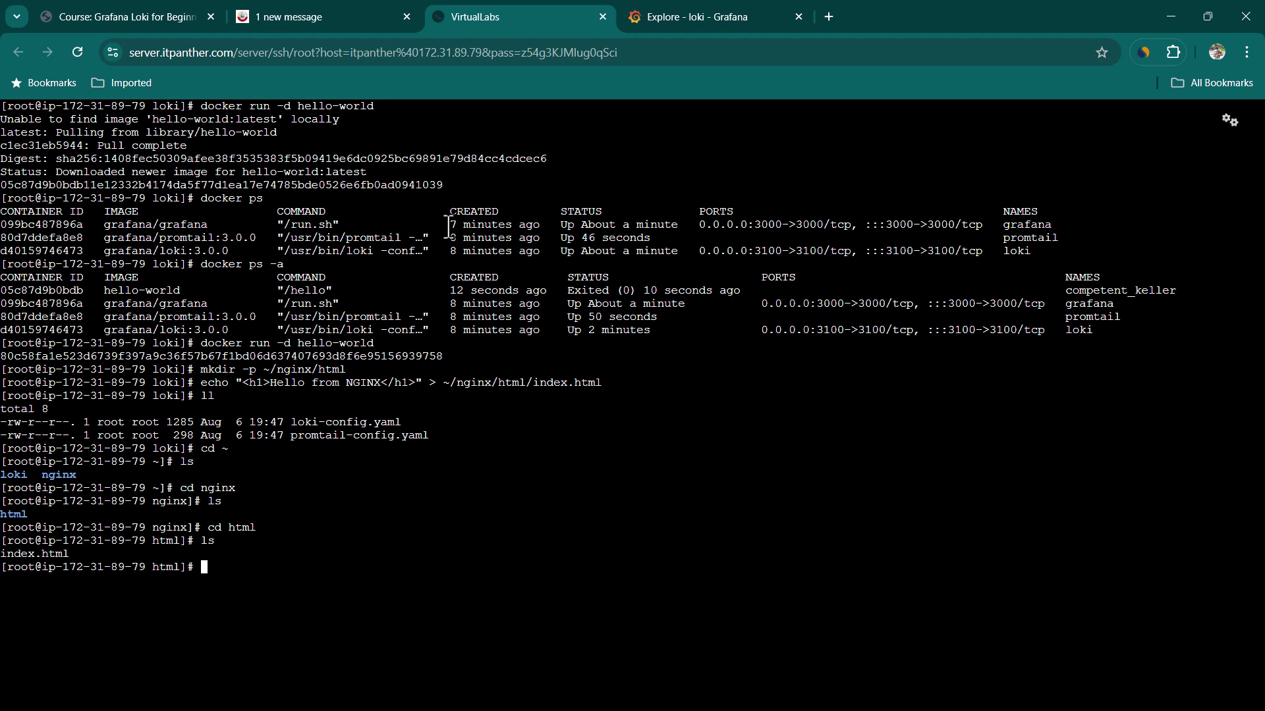
pyautogui.write('cat index.html')
pyautogui.press('Return')
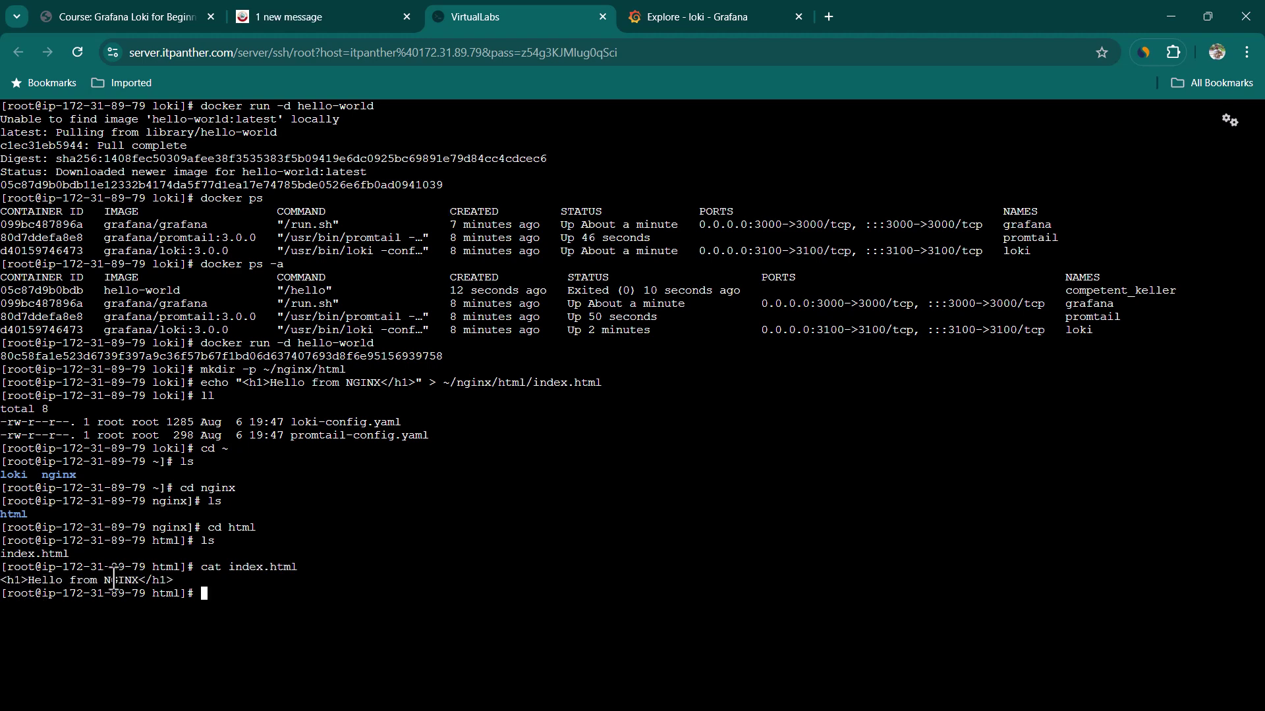
# Edit index.html in vi to add an <h2> demo line, then save with :wq.
pyautogui.write('vi inde')
pyautogui.press('Tab')
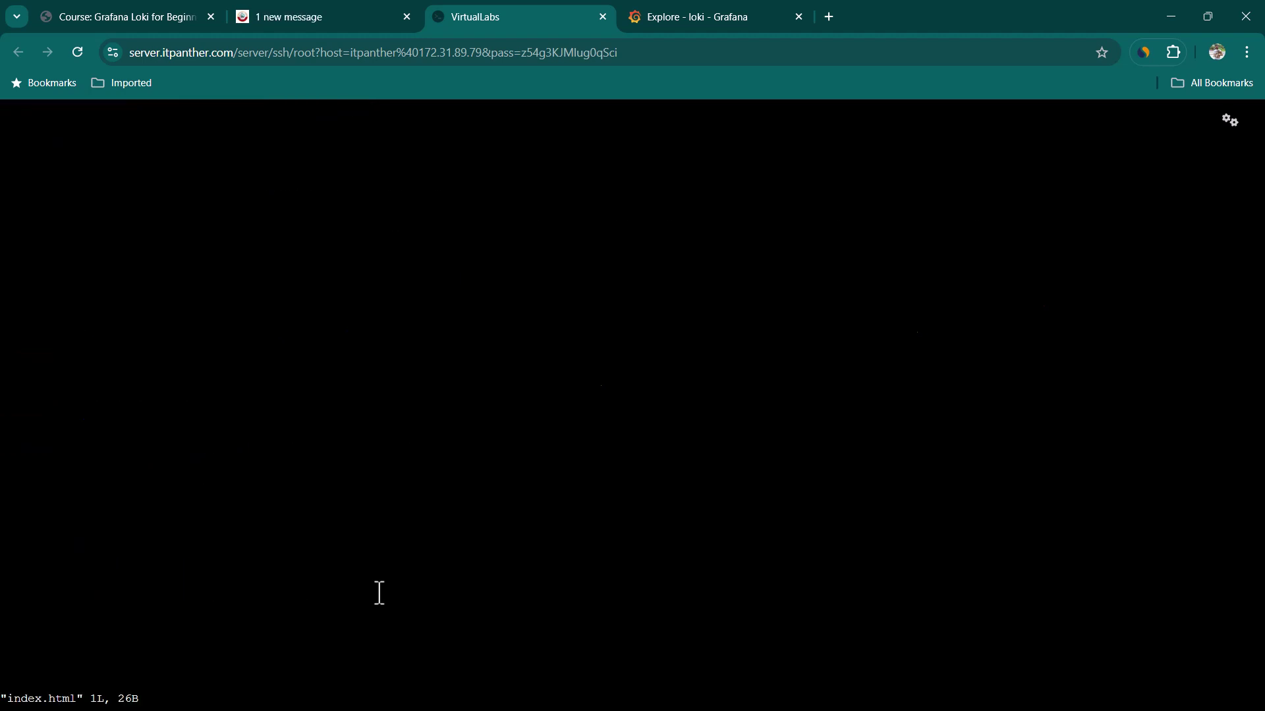
pyautogui.press('o')
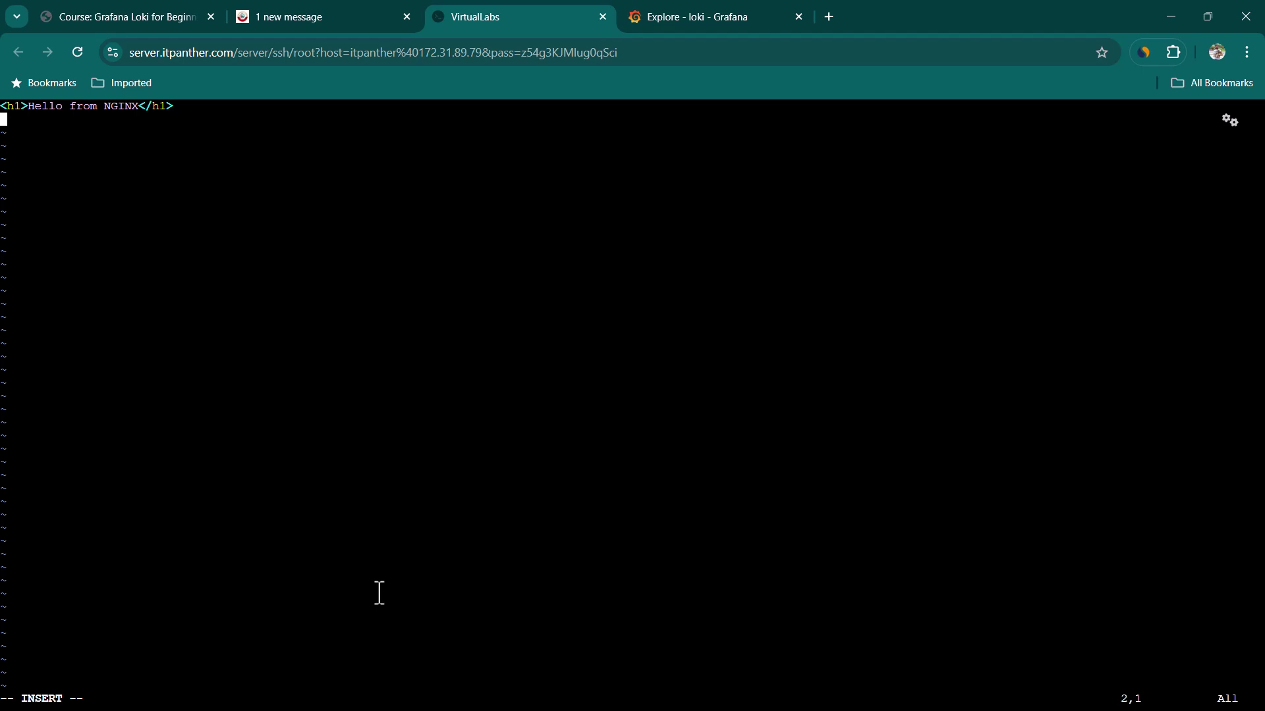
pyautogui.write('<h2> this is a dem')
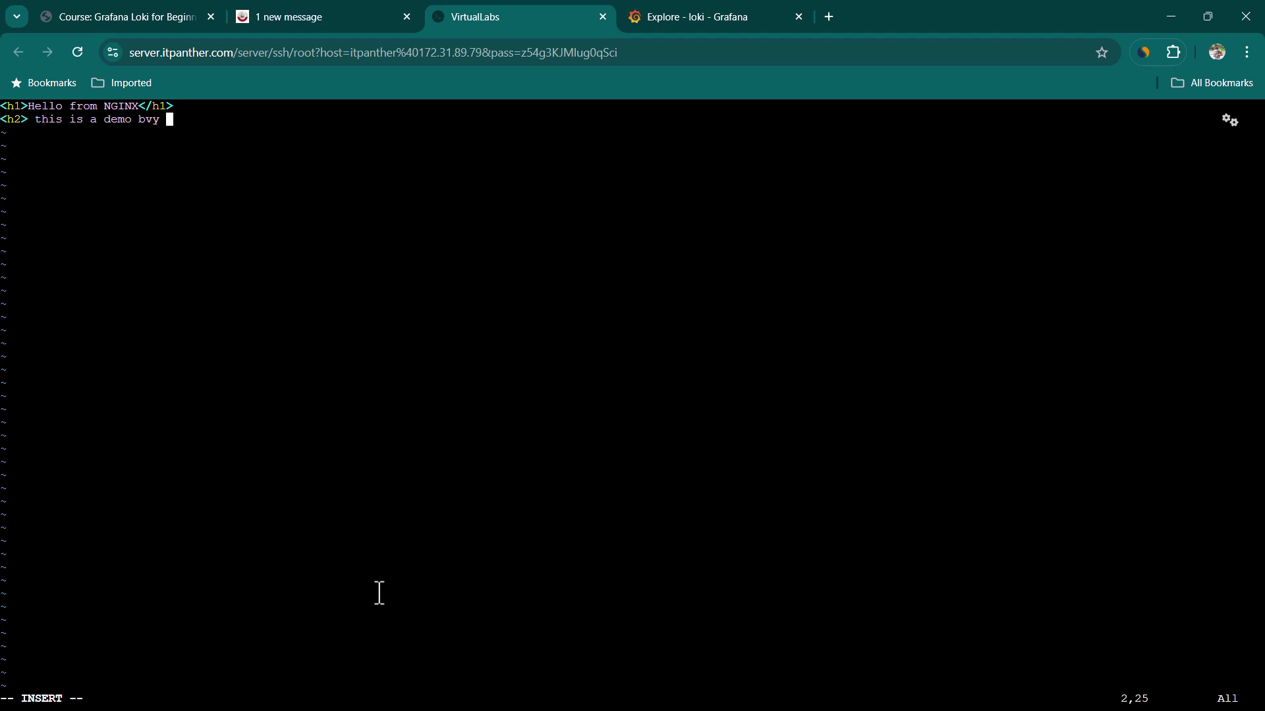
pyautogui.write('o bv ')
pyautogui.write('vikas </h2>')
pyautogui.press('Escape')
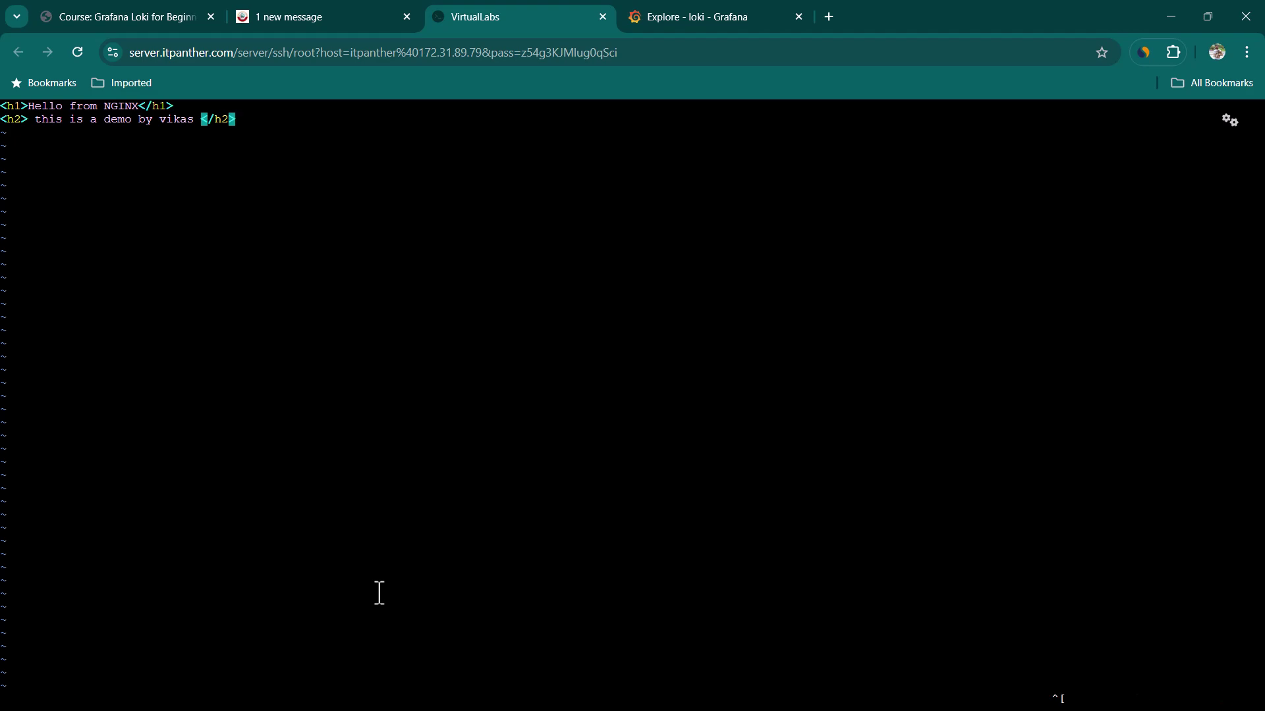
pyautogui.write(':wq')
pyautogui.press('Return')
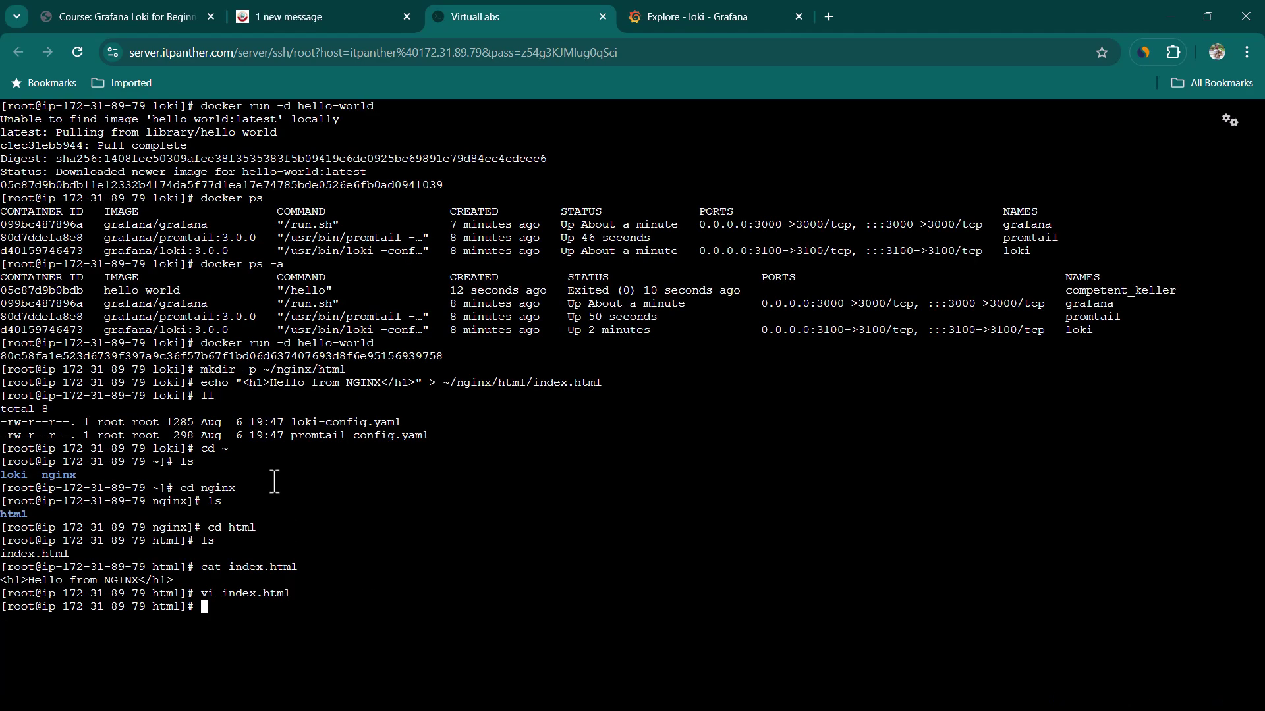
# Run the course's docker run command for mynginx on port 80 and confirm with docker ps.
pyautogui.click(141, 18)
pyautogui.click(376, 315)
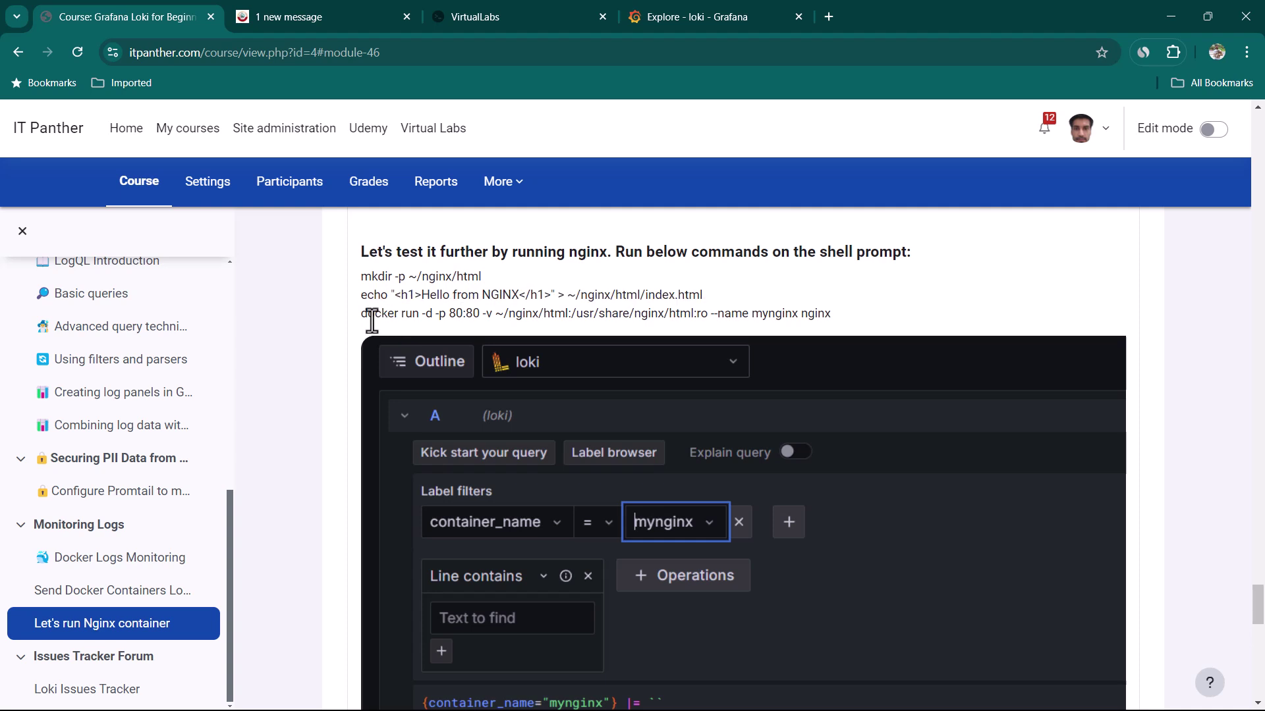
pyautogui.moveTo(360, 314); pyautogui.dragTo(835, 311)
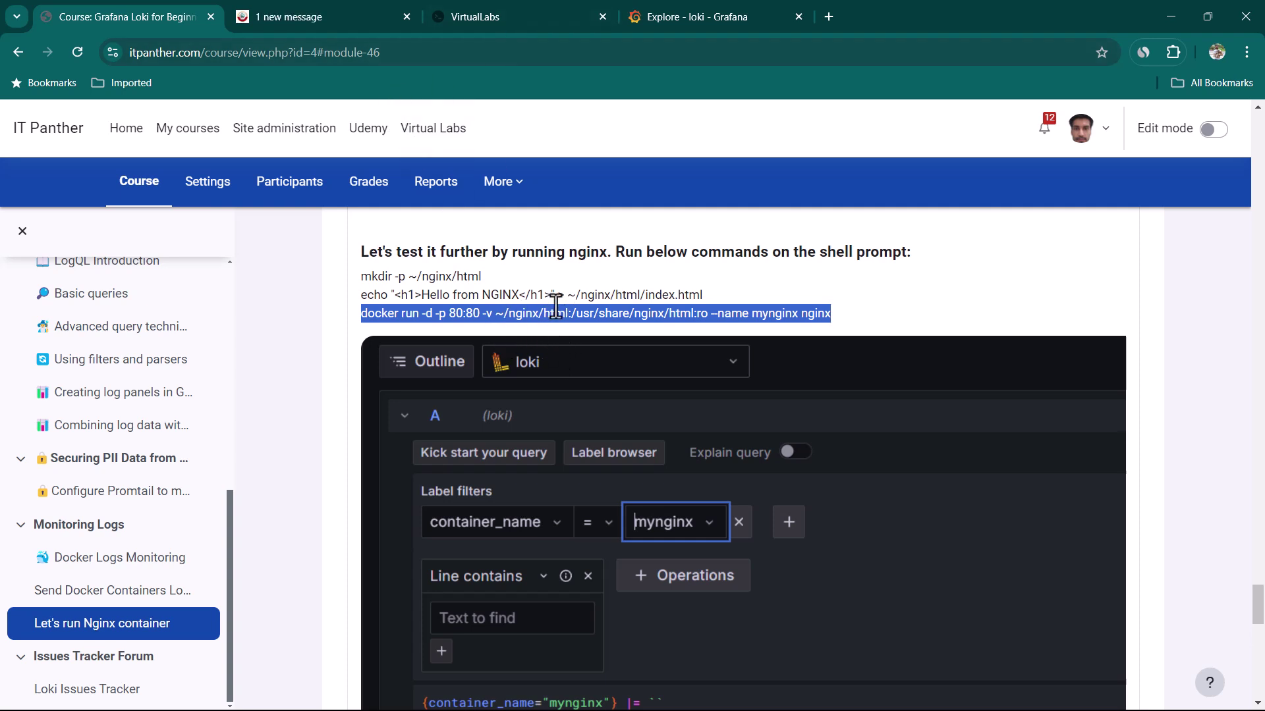
pyautogui.click(492, 8)
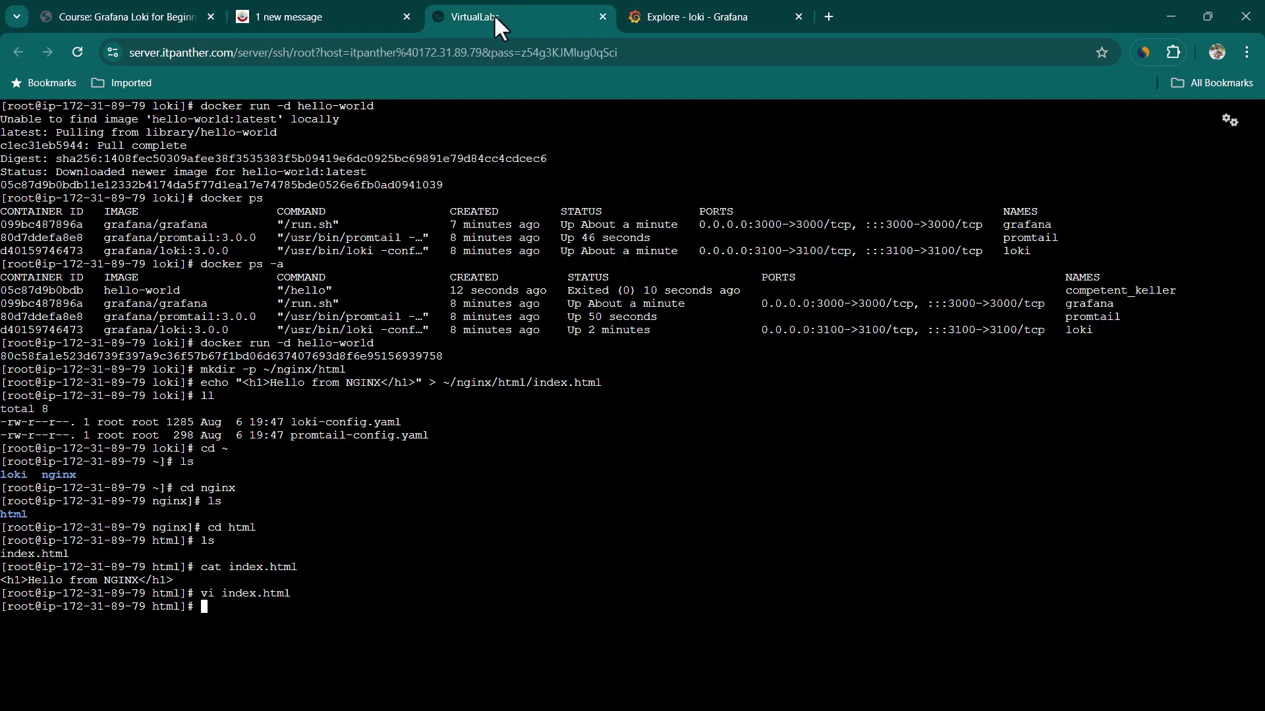
pyautogui.rightClick(395, 542)
pyautogui.click(462, 321)
pyautogui.press('Return')
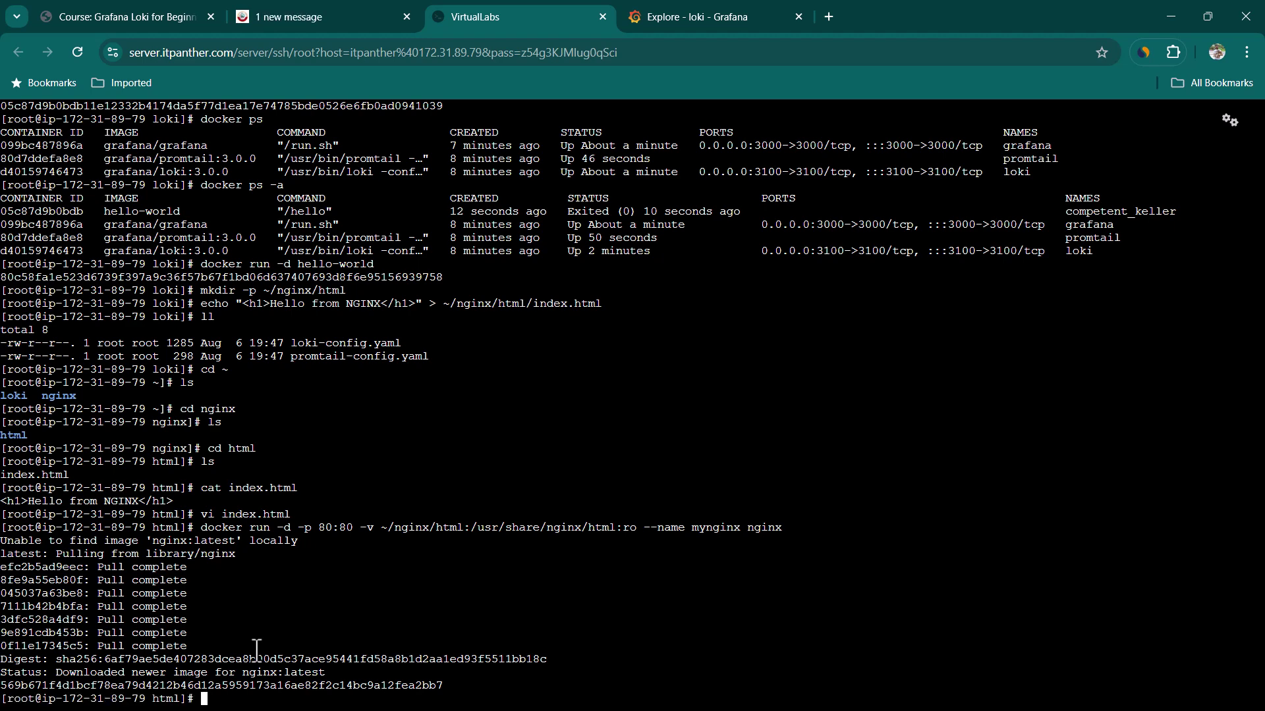
pyautogui.write('docker ps')
pyautogui.press('Return')
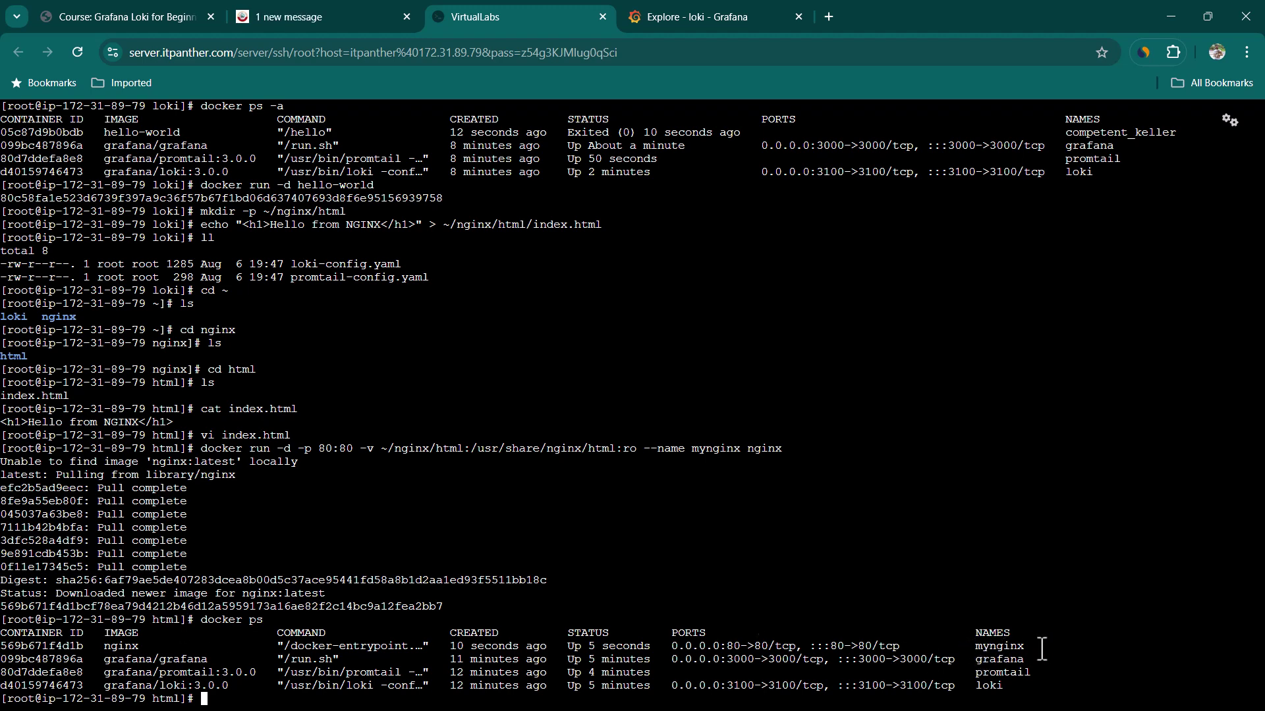
# Clear the terminal, list containers, and follow mynginx logs with docker logs --follow mynginx.
pyautogui.write('clear')
pyautogui.press('Return')
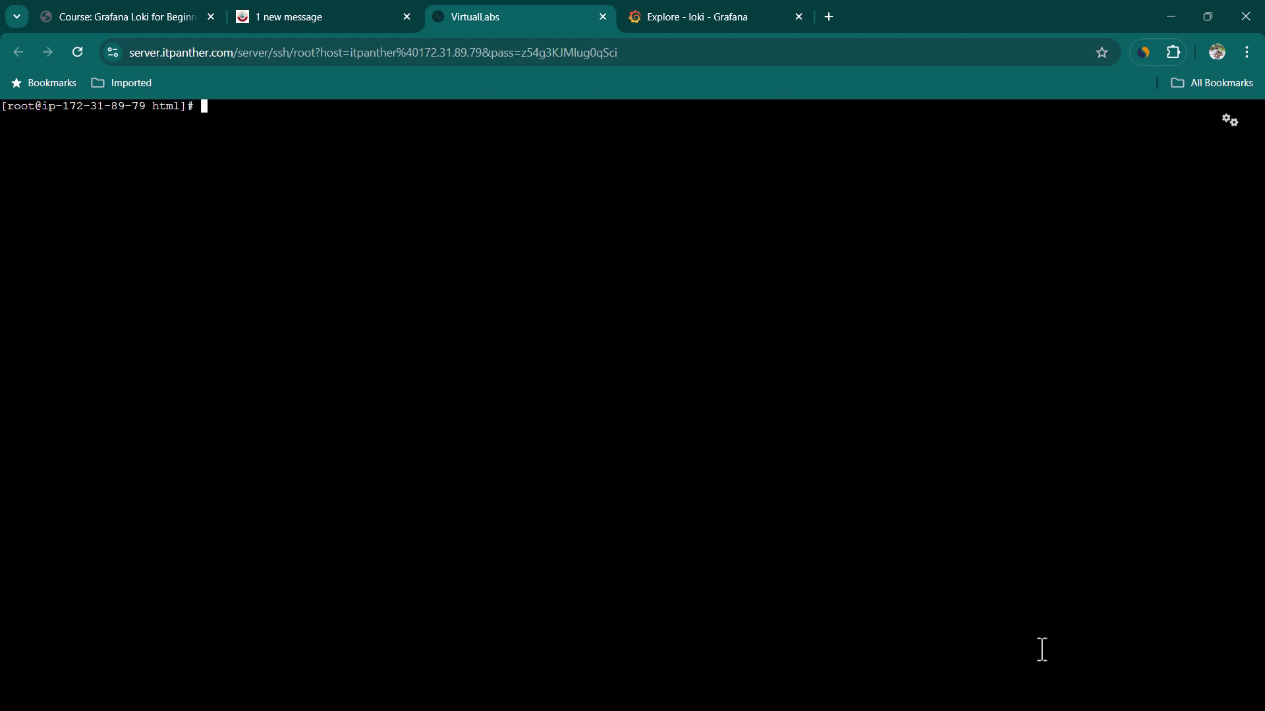
pyautogui.write('docker logs --follow')
pyautogui.press('Return')
pyautogui.write('docker logs --follo')
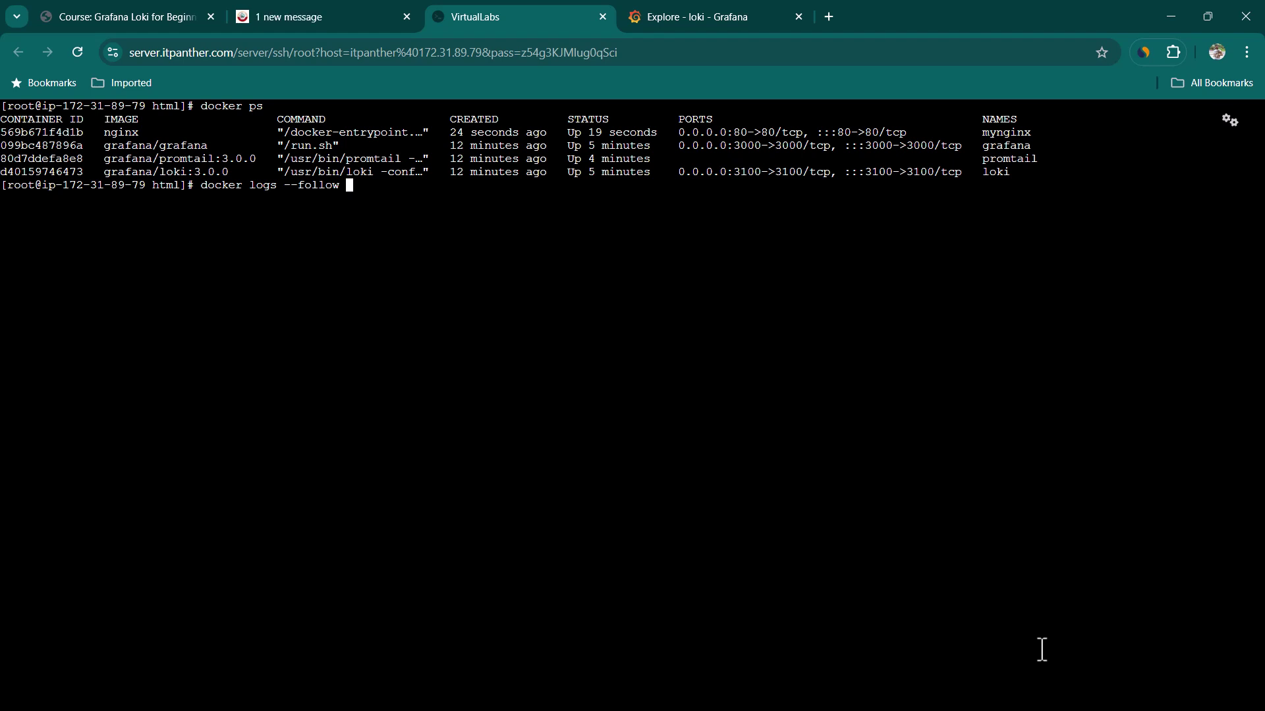
pyautogui.write('nginx')
pyautogui.press('Return')
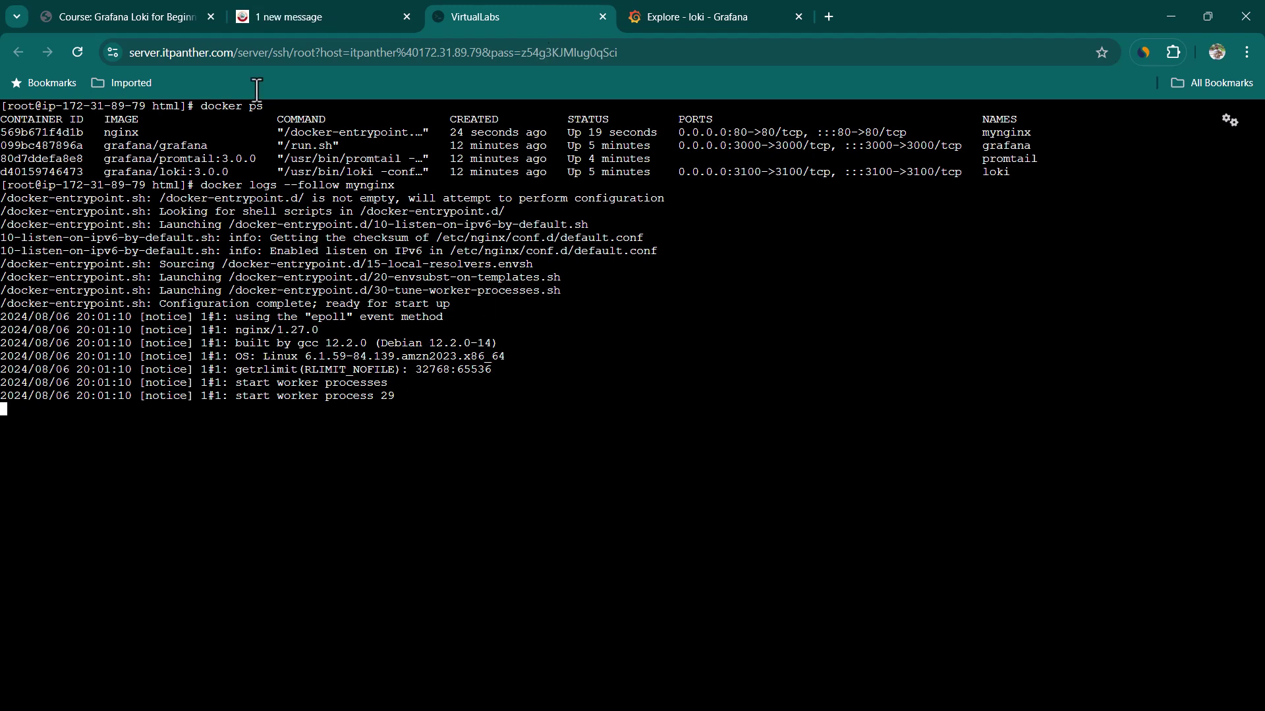
# Reload Explore so new containers appear, keeping the container_name label and 5s auto-refresh.
pyautogui.click(708, 10)
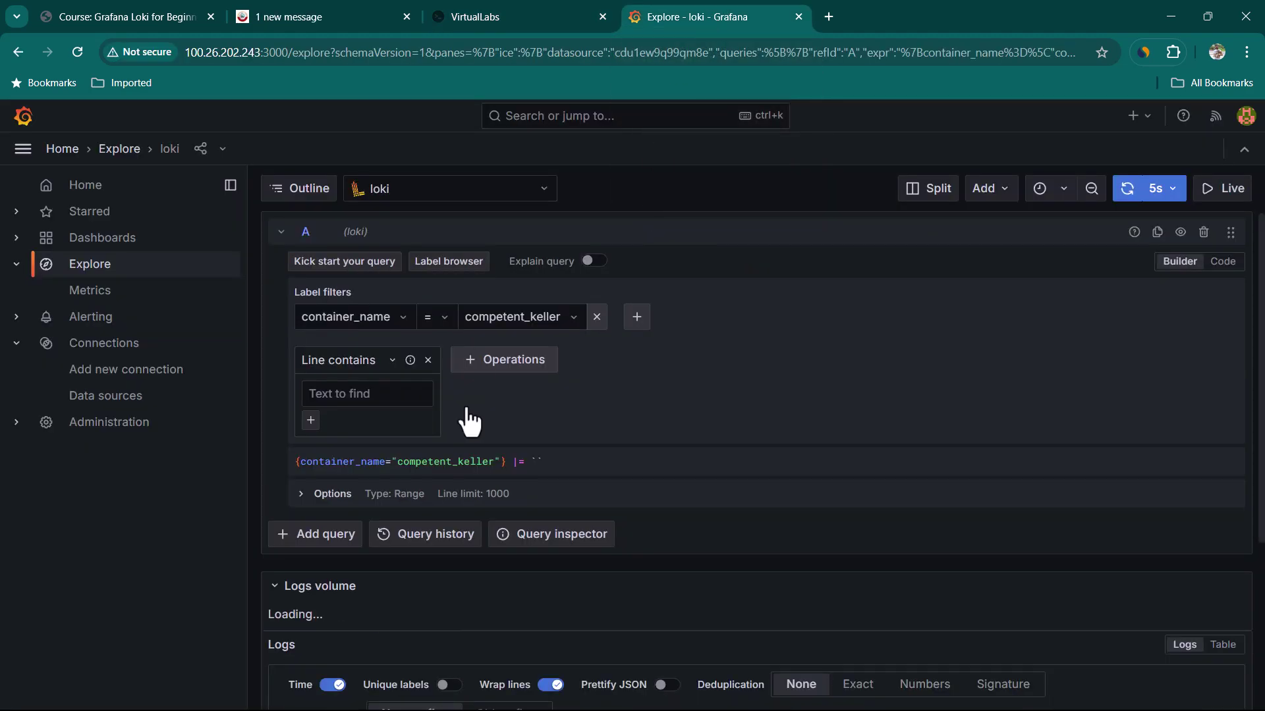
pyautogui.click(367, 317)
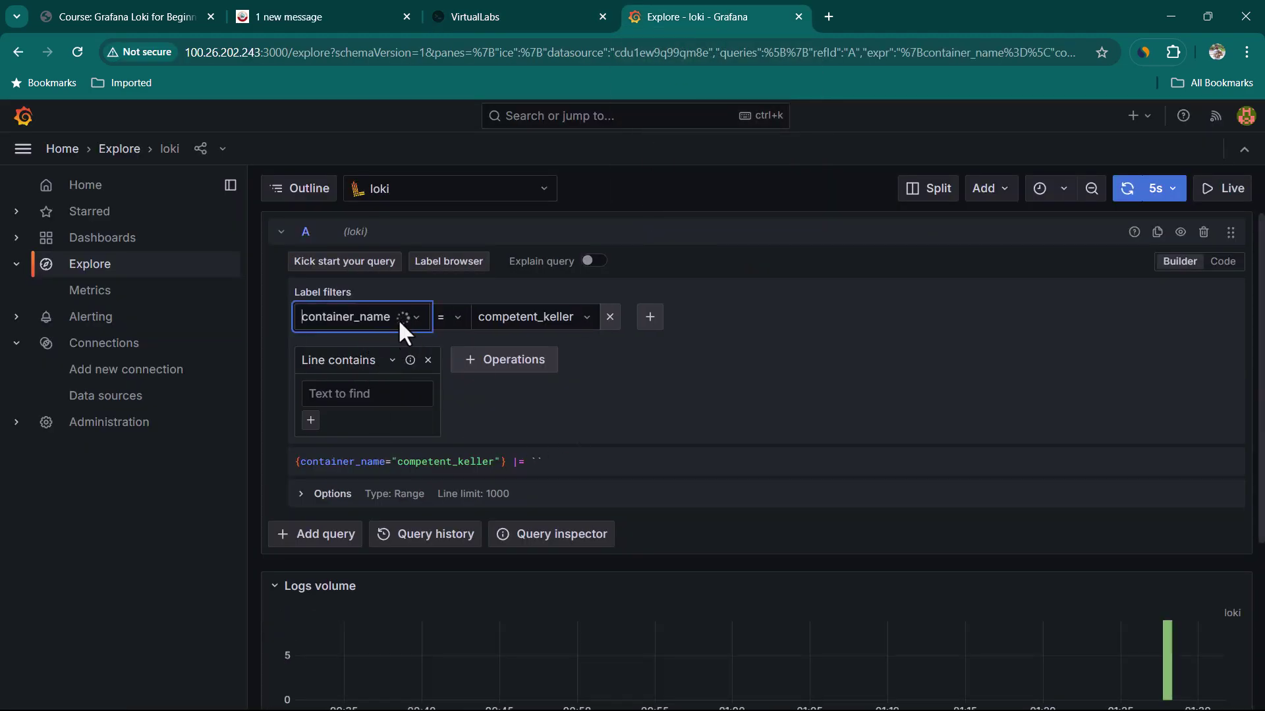
pyautogui.click(372, 345)
pyautogui.click(530, 326)
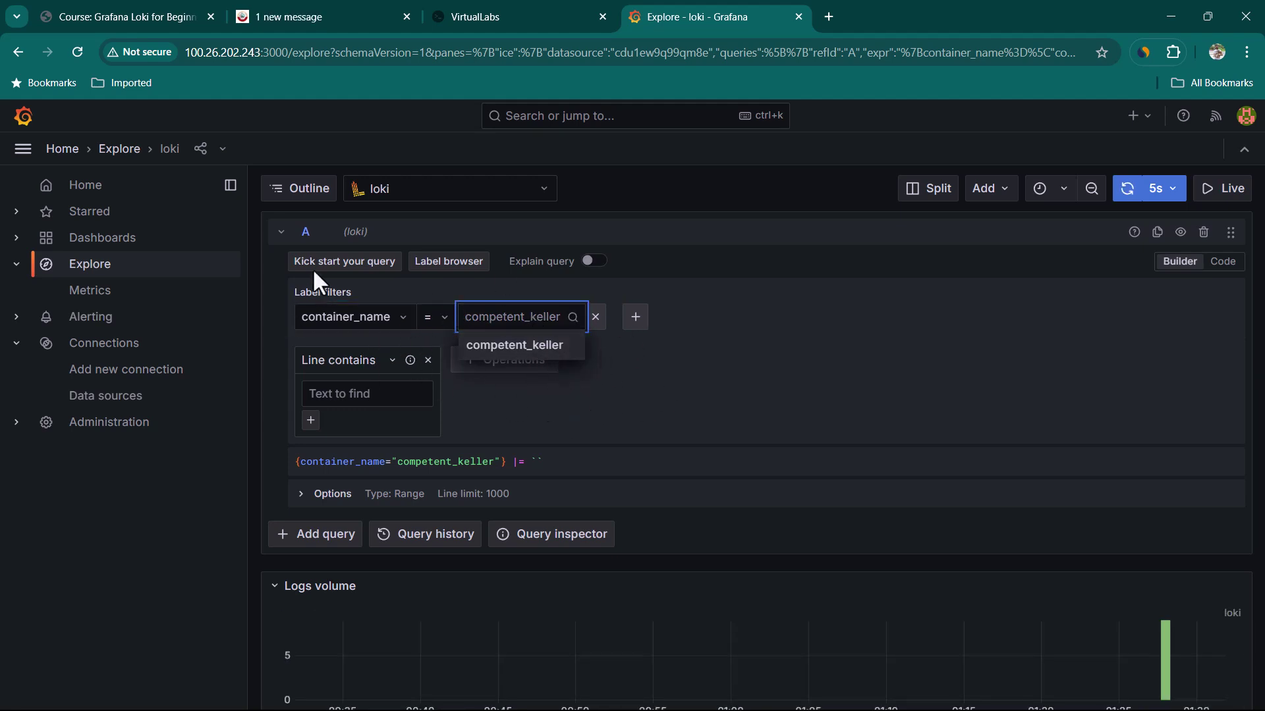
pyautogui.click(77, 53)
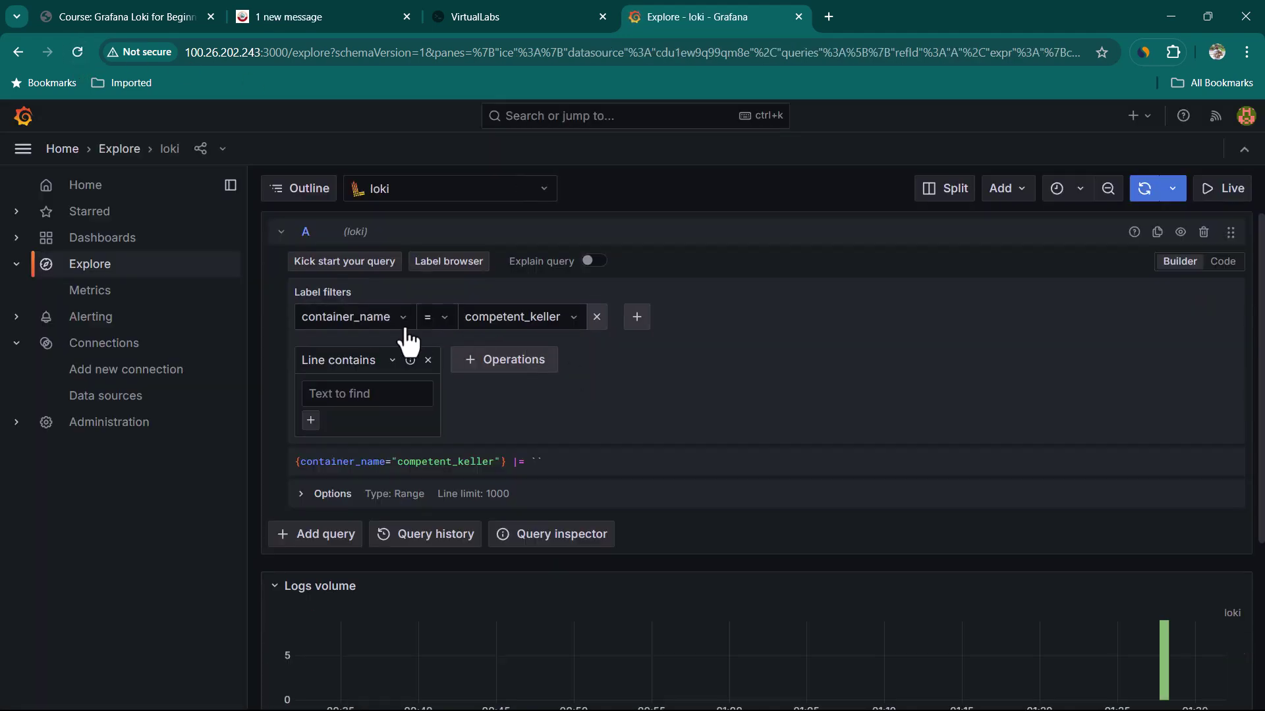
pyautogui.click(398, 323)
pyautogui.click(396, 356)
pyautogui.click(527, 317)
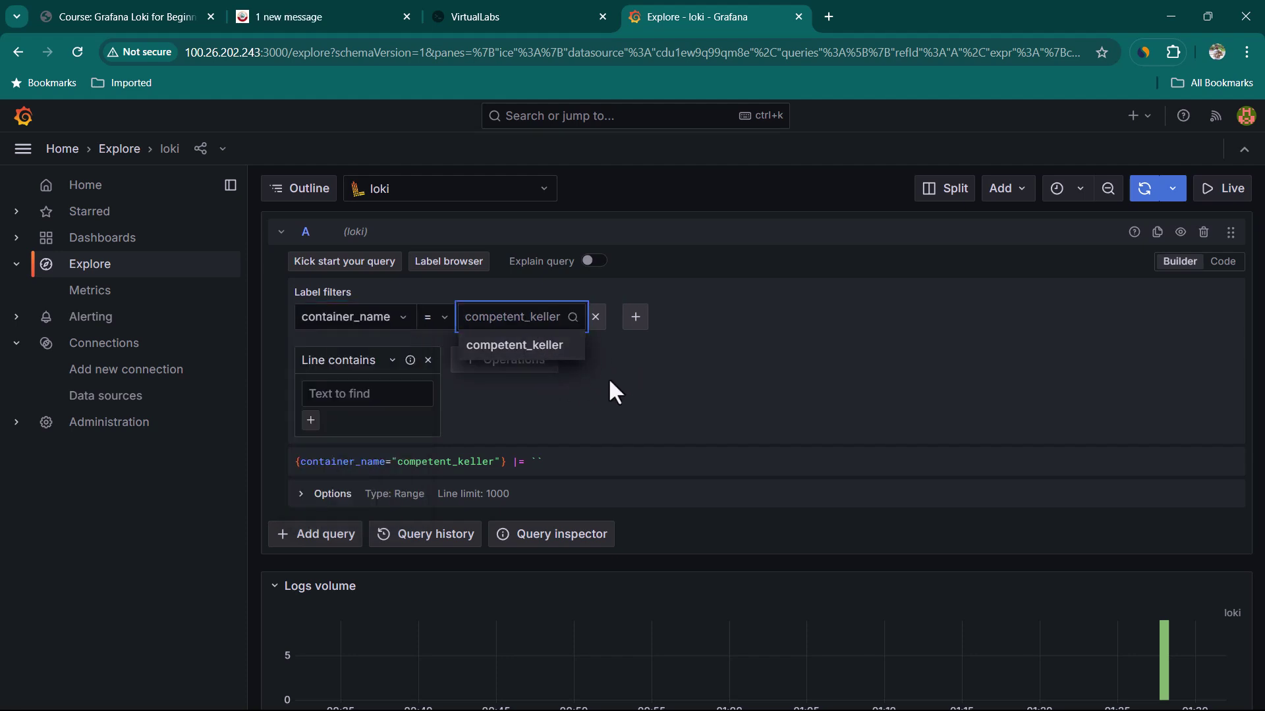
pyautogui.click(1172, 190)
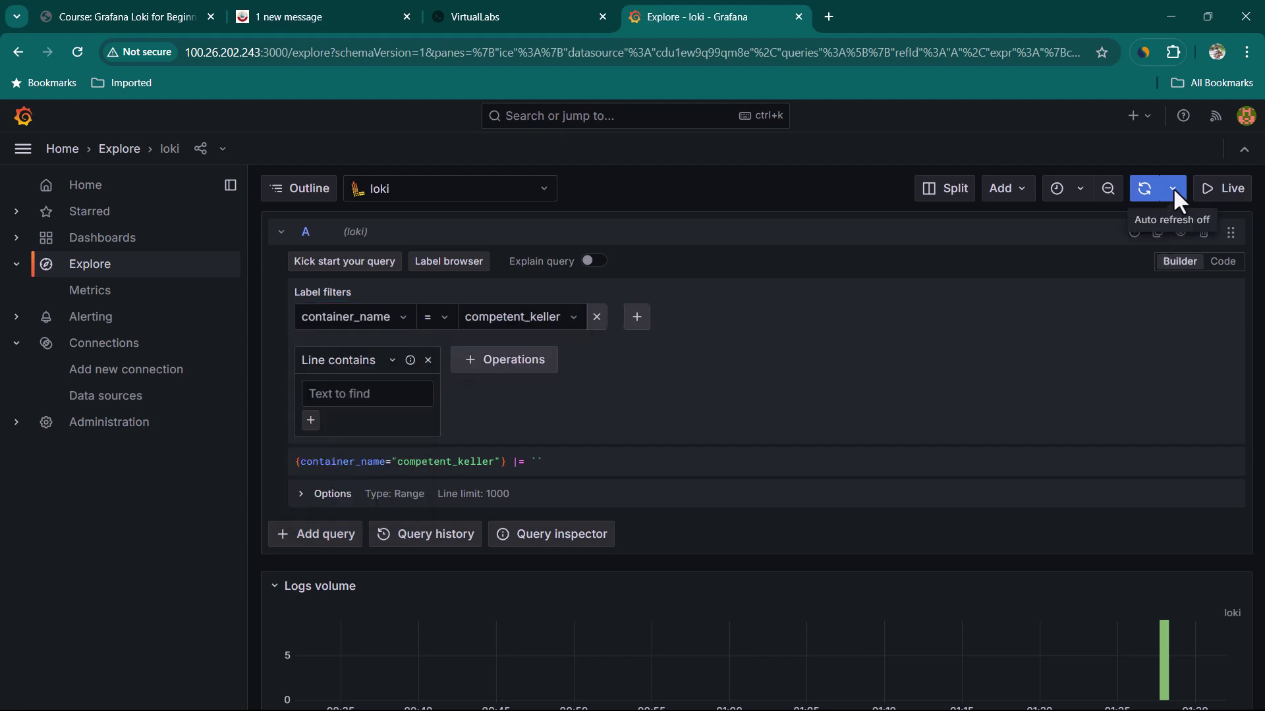
pyautogui.click(1172, 189)
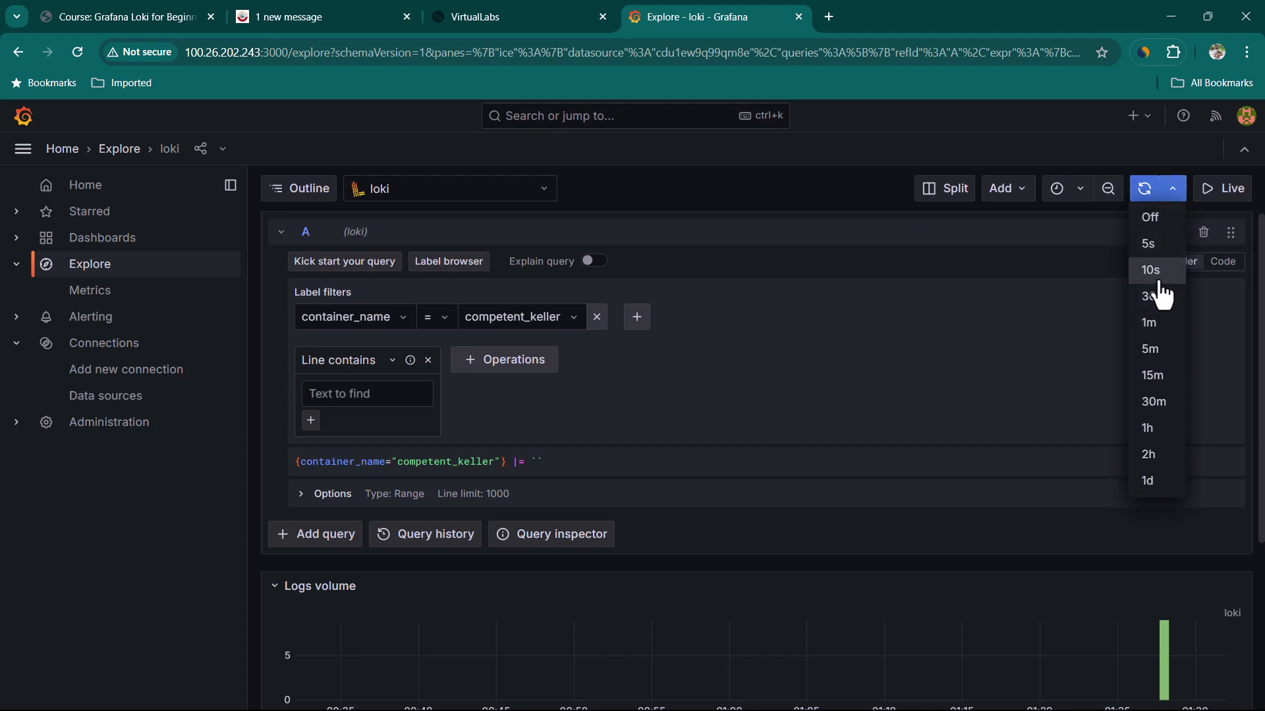
pyautogui.click(1149, 244)
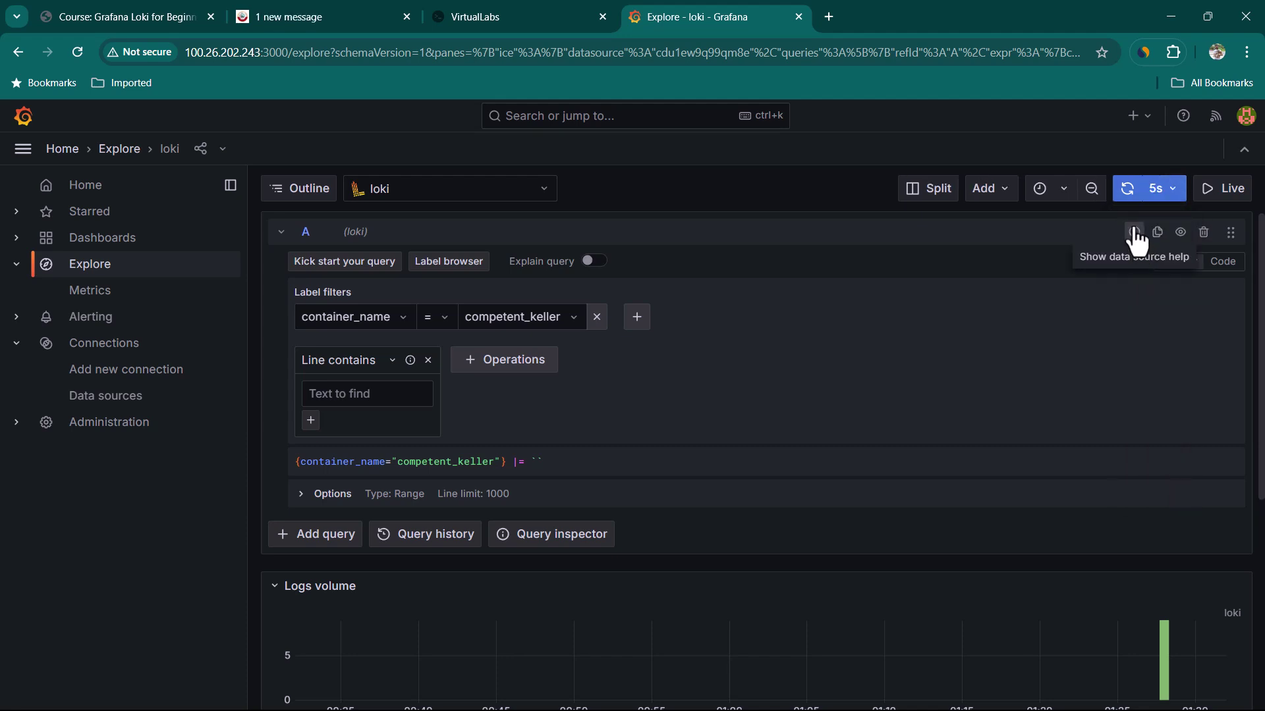
# Filter to container_name mynginx and run the query to show its nginx startup lines.
pyautogui.click(547, 318)
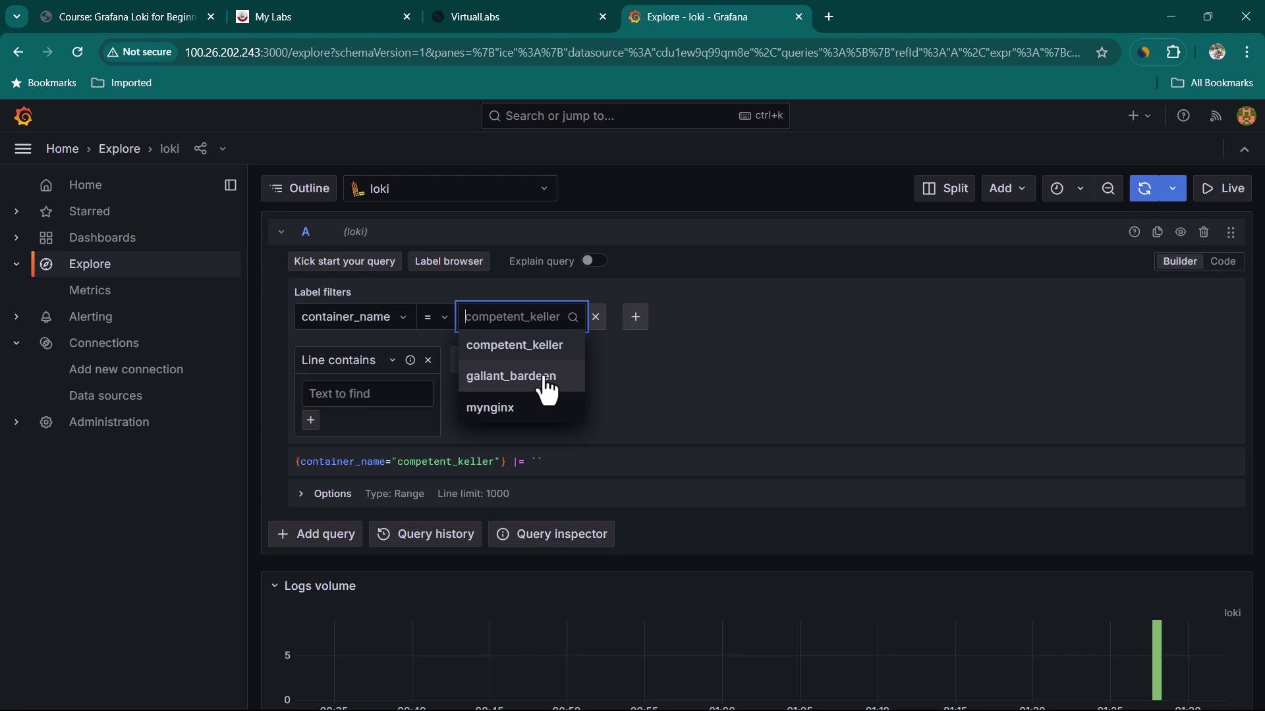
pyautogui.click(530, 406)
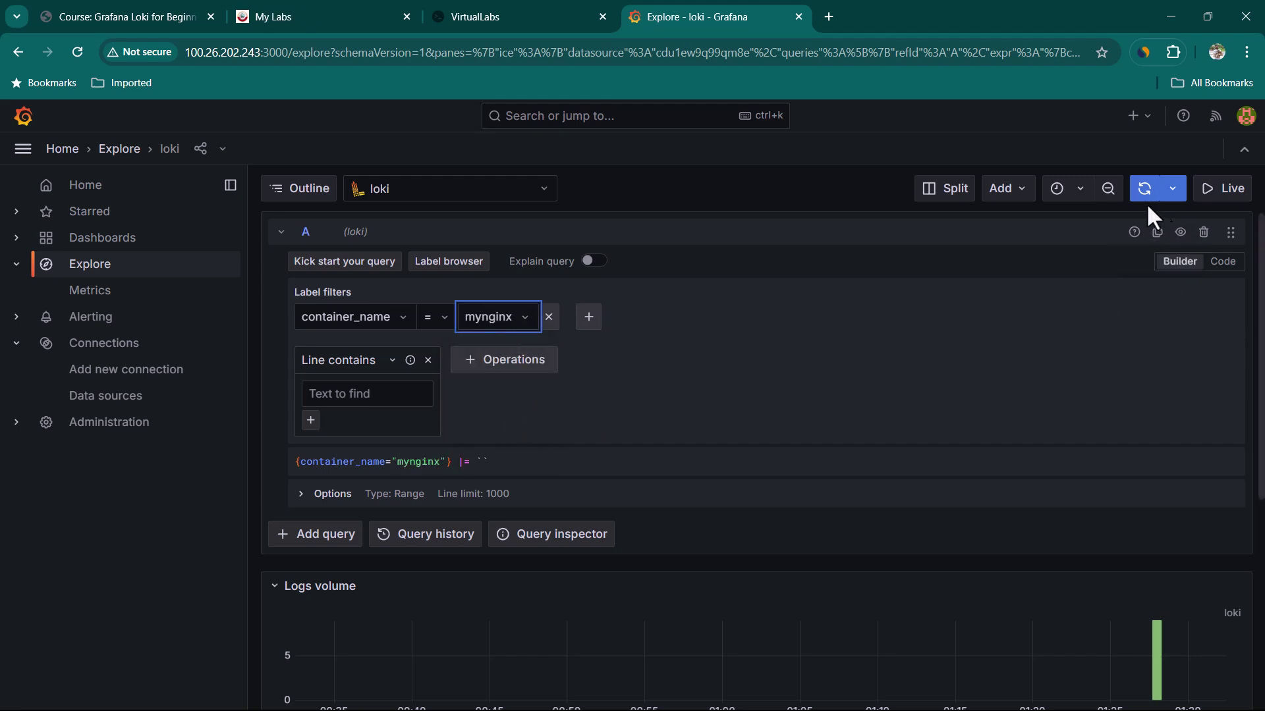
pyautogui.scroll(-2, 993, 375)
pyautogui.scroll(2, 991, 365)
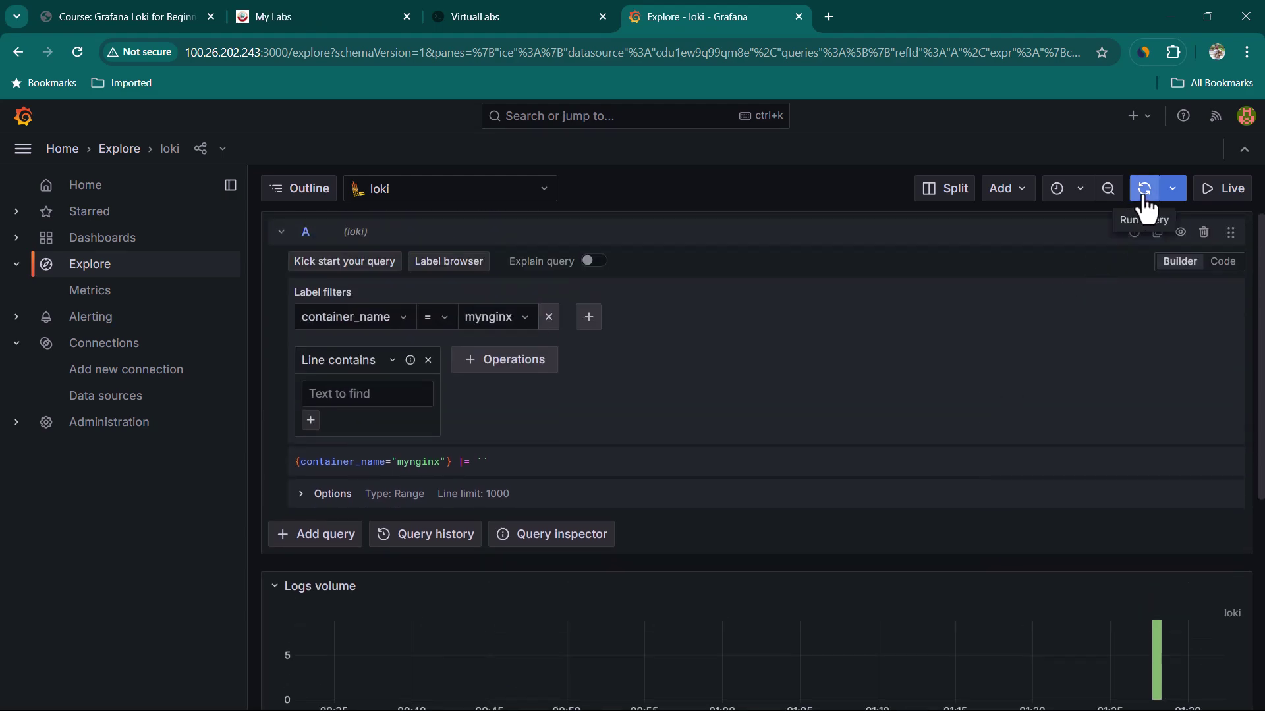
pyautogui.click(1144, 189)
pyautogui.scroll(-5, 850, 372)
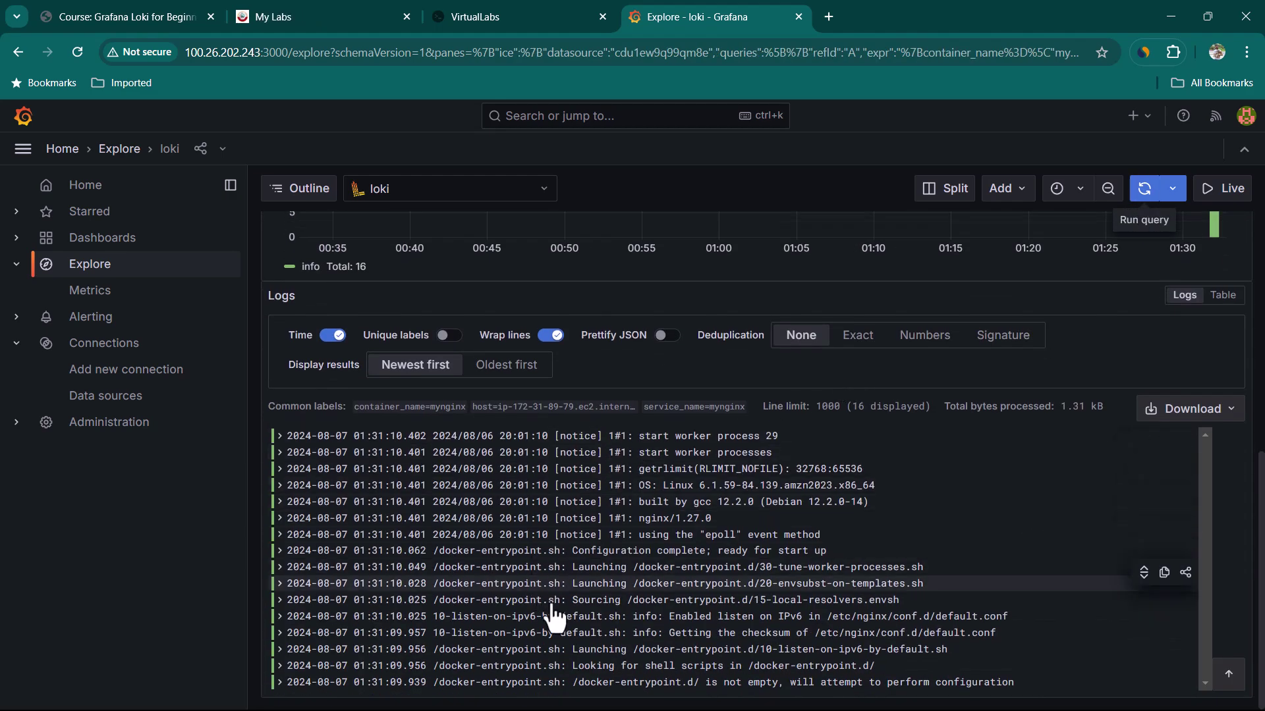
pyautogui.click(520, 17)
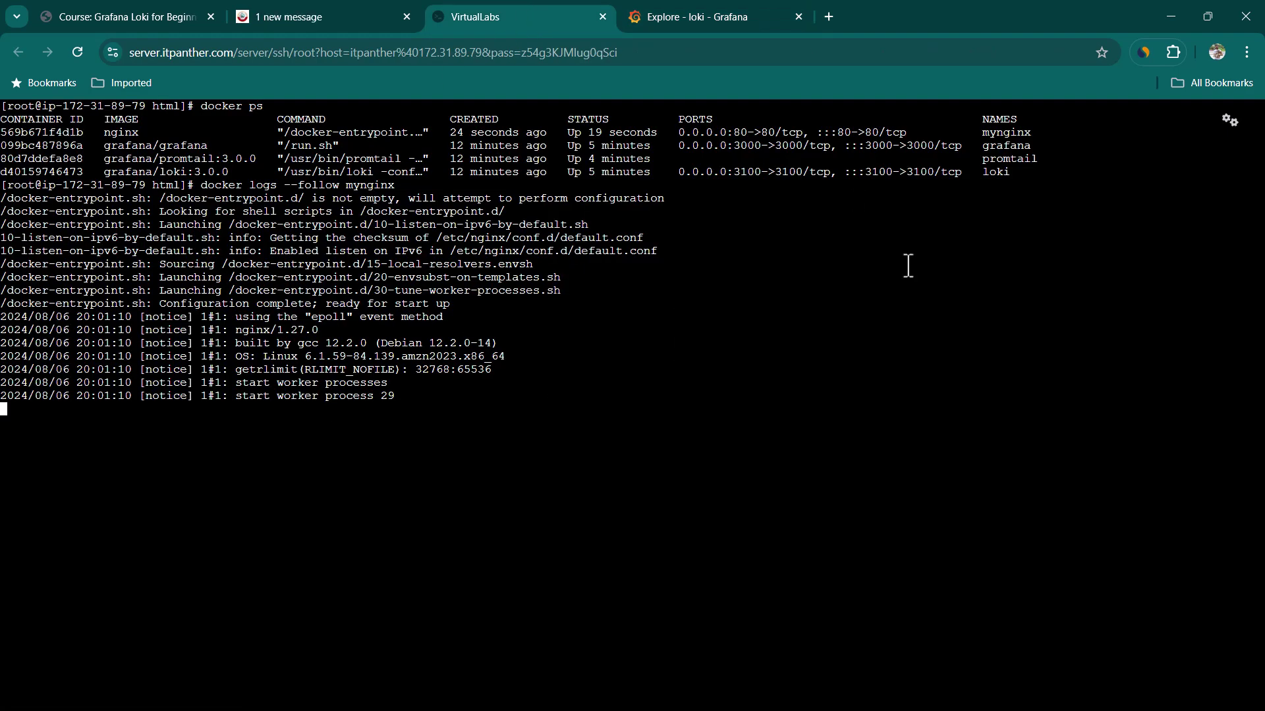
# Find the server's public IP and the port 80 mapping in the mynginx docker run command.
pyautogui.click(685, 13)
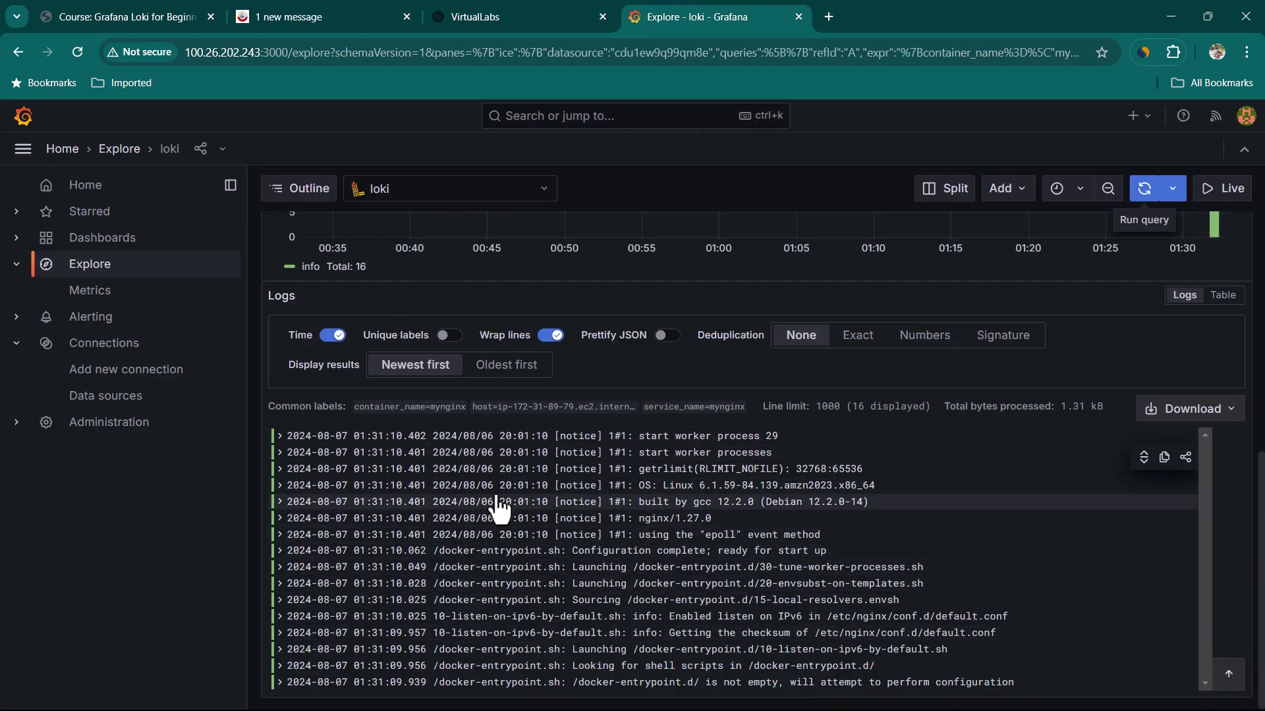
pyautogui.scroll(1, 549, 540)
pyautogui.scroll(-1, 548, 540)
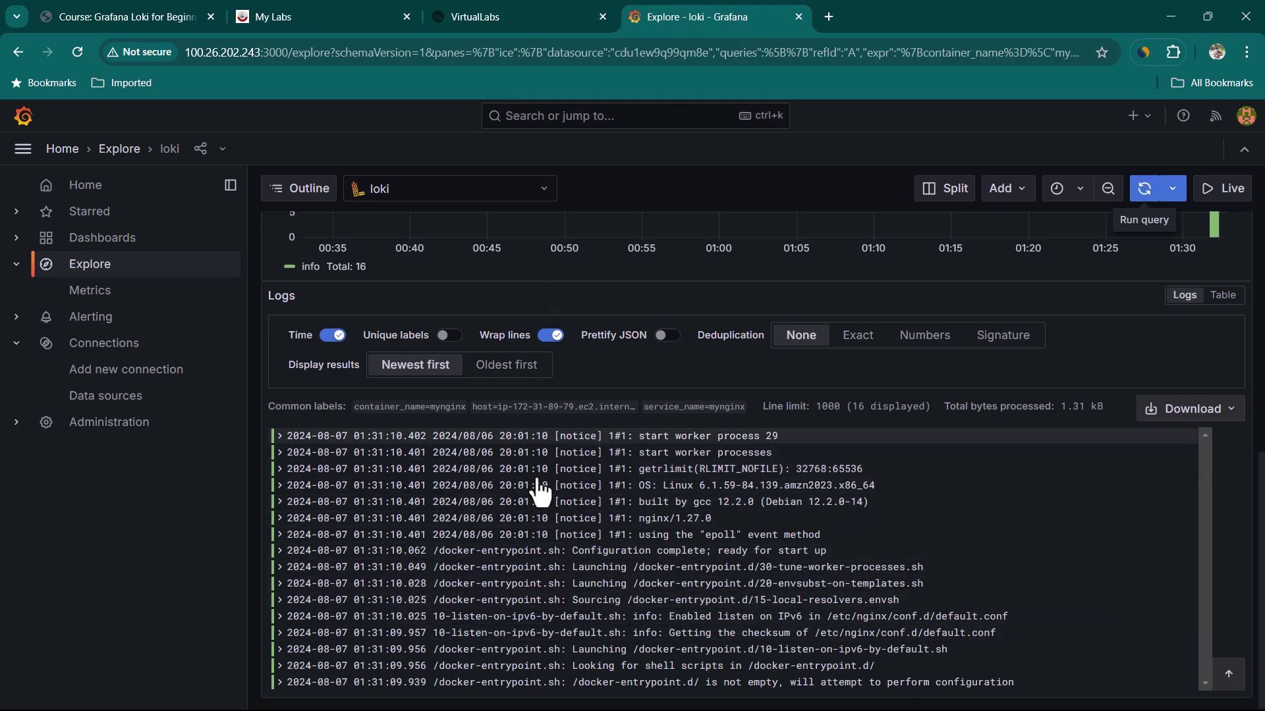
pyautogui.click(339, 18)
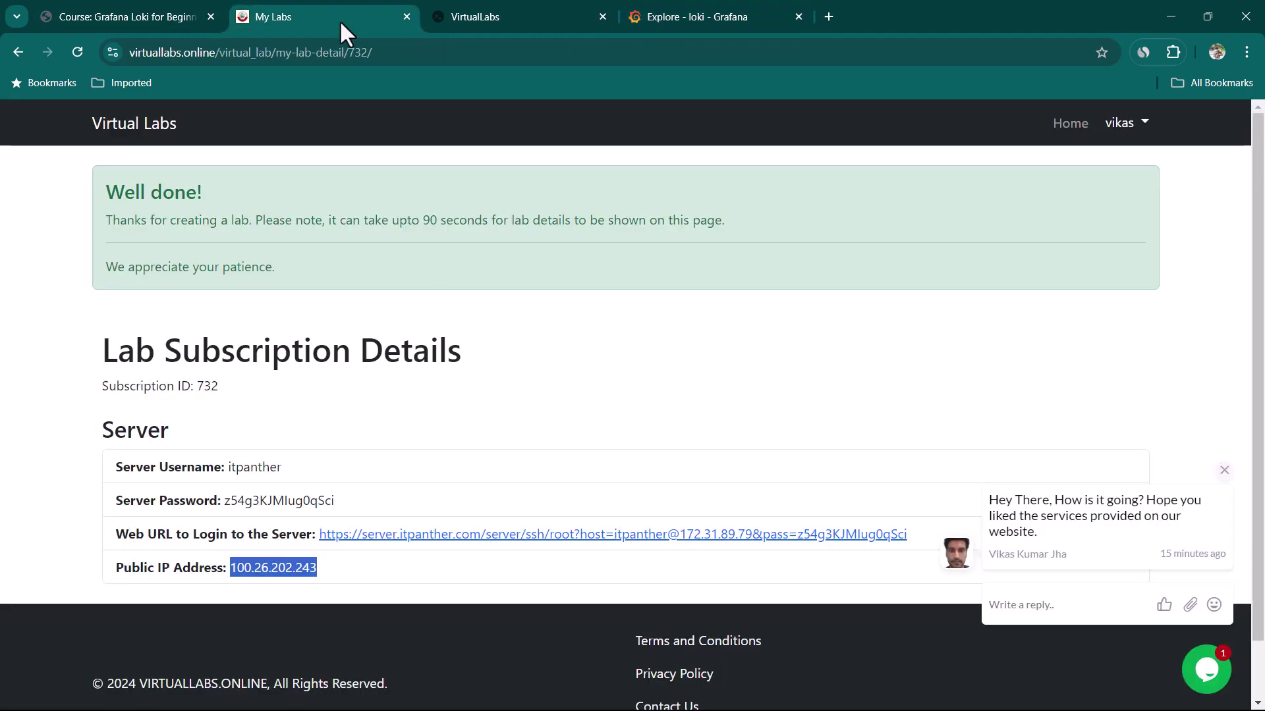
pyautogui.moveTo(317, 568); pyautogui.dragTo(229, 572)
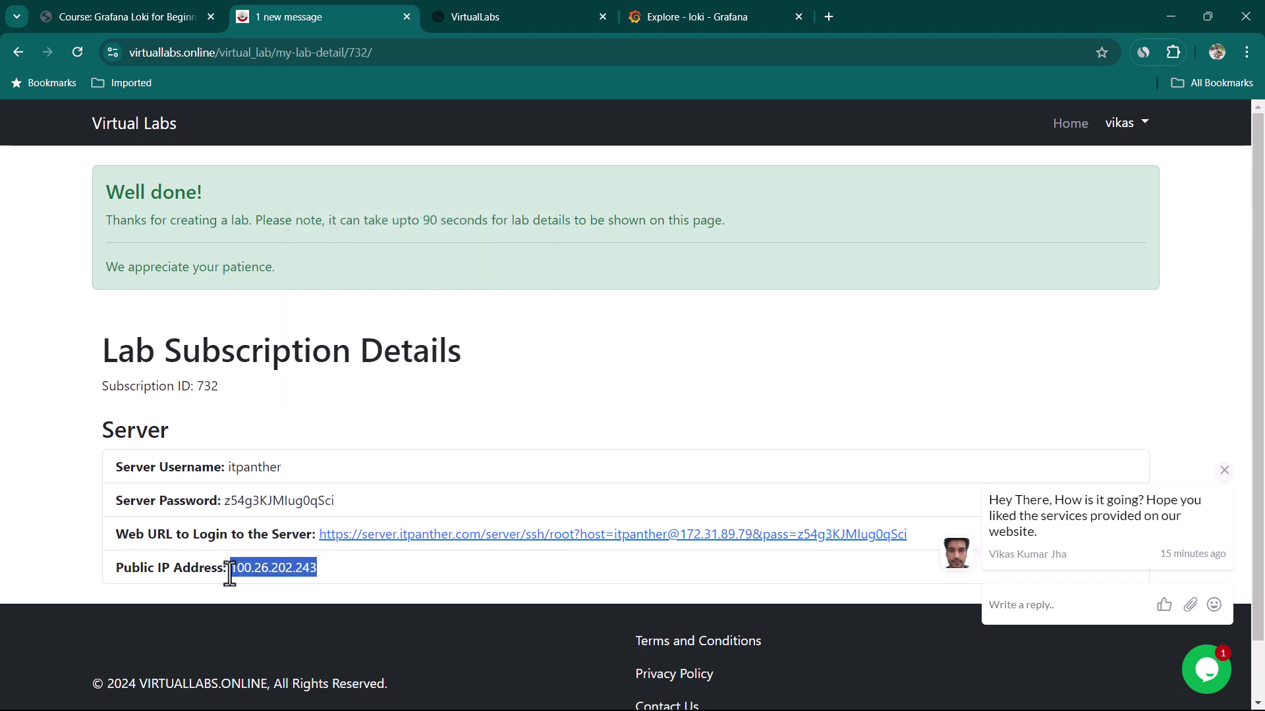
pyautogui.click(145, 10)
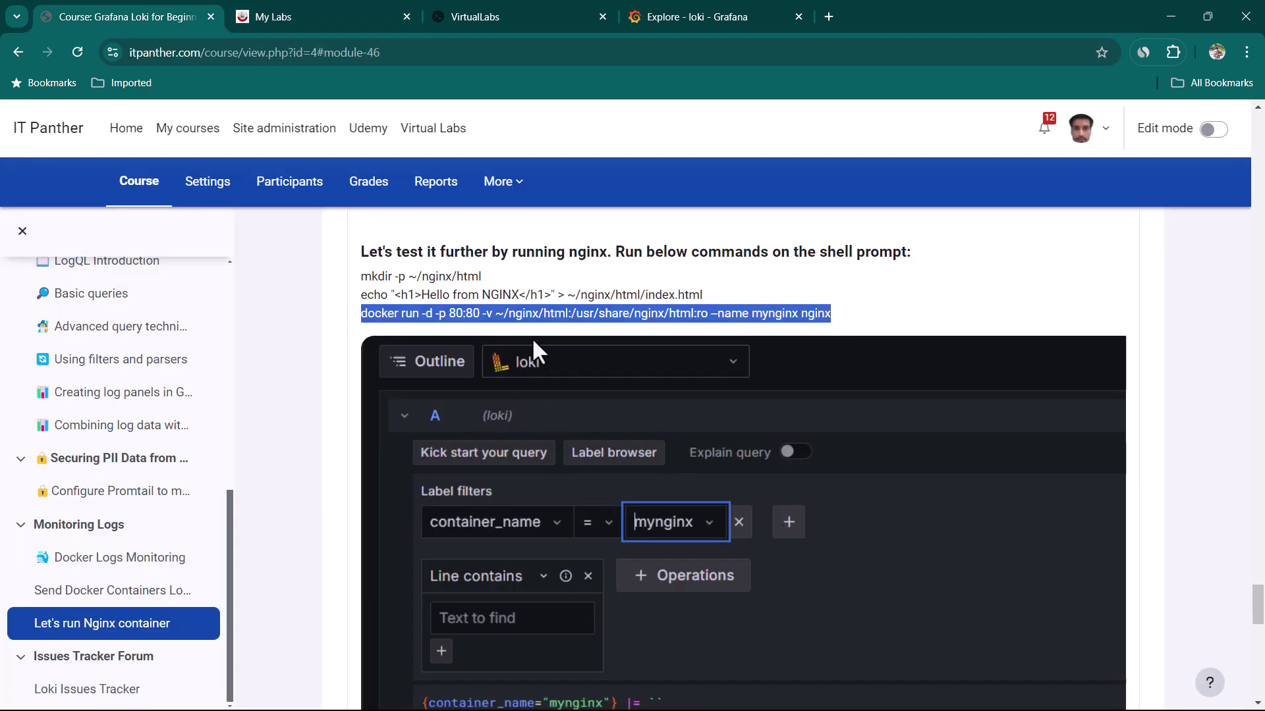
pyautogui.click(478, 320)
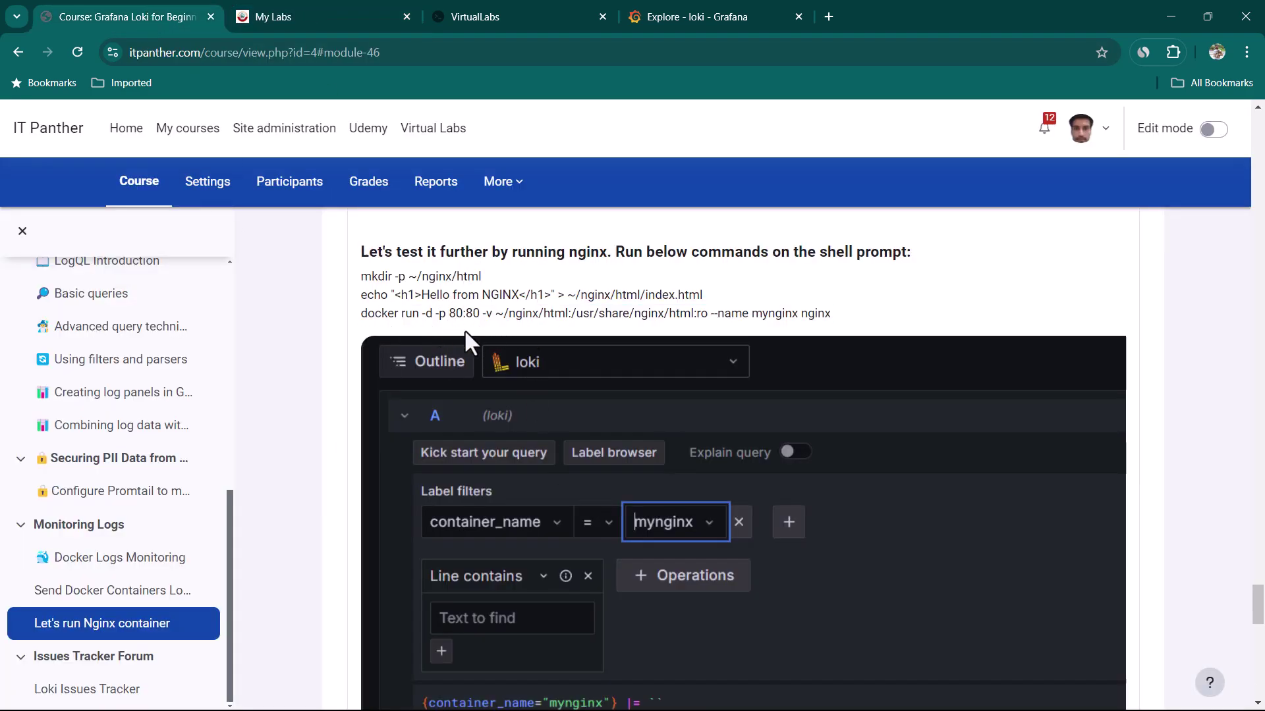
pyautogui.moveTo(449, 314); pyautogui.dragTo(457, 314)
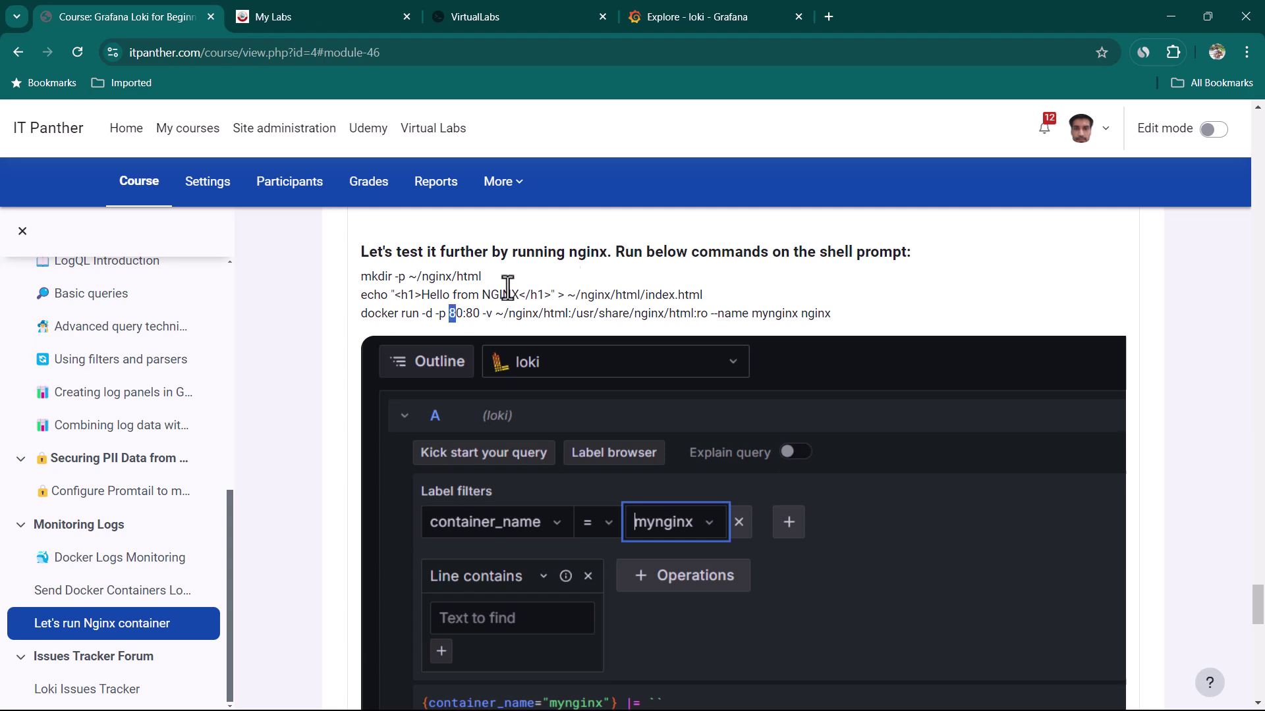
# Open 100.26.202.243 in a new tab to see the Hello from NGINX page.
pyautogui.click(829, 16)
pyautogui.write('100.26.202.243')
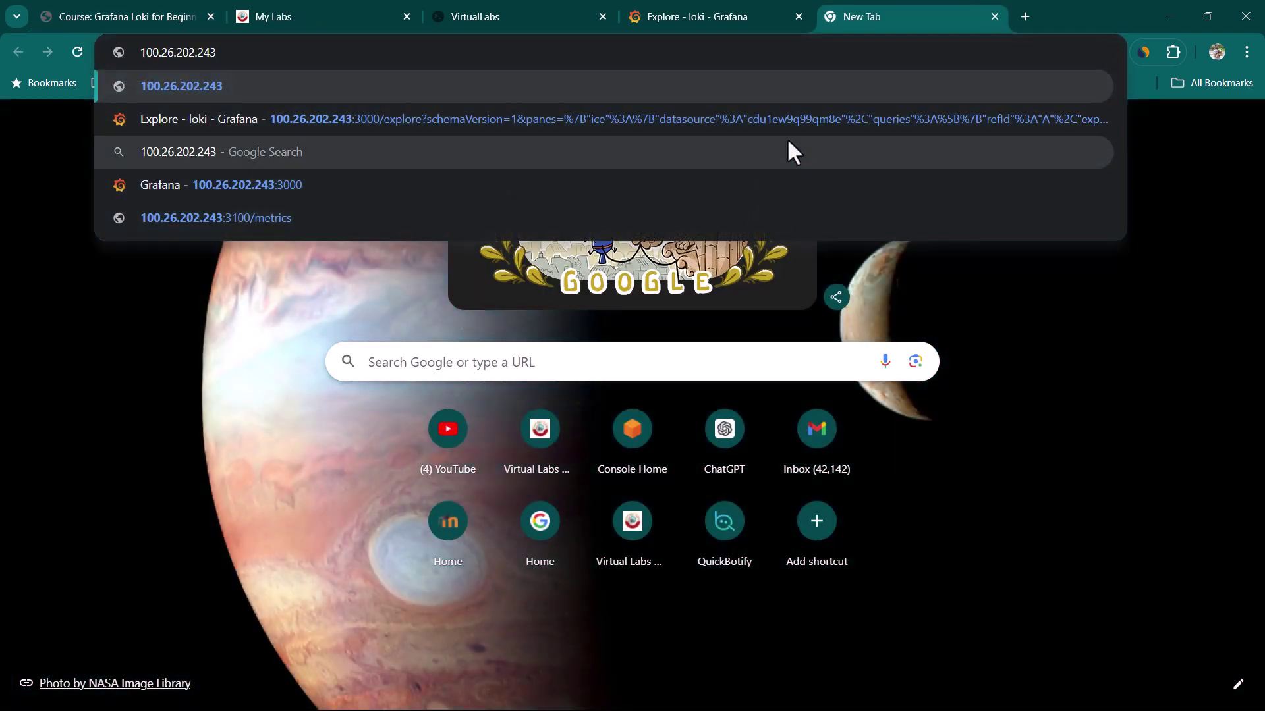
pyautogui.press('Return')
pyautogui.moveTo(42, 137); pyautogui.dragTo(93, 164)
pyautogui.click(320, 187)
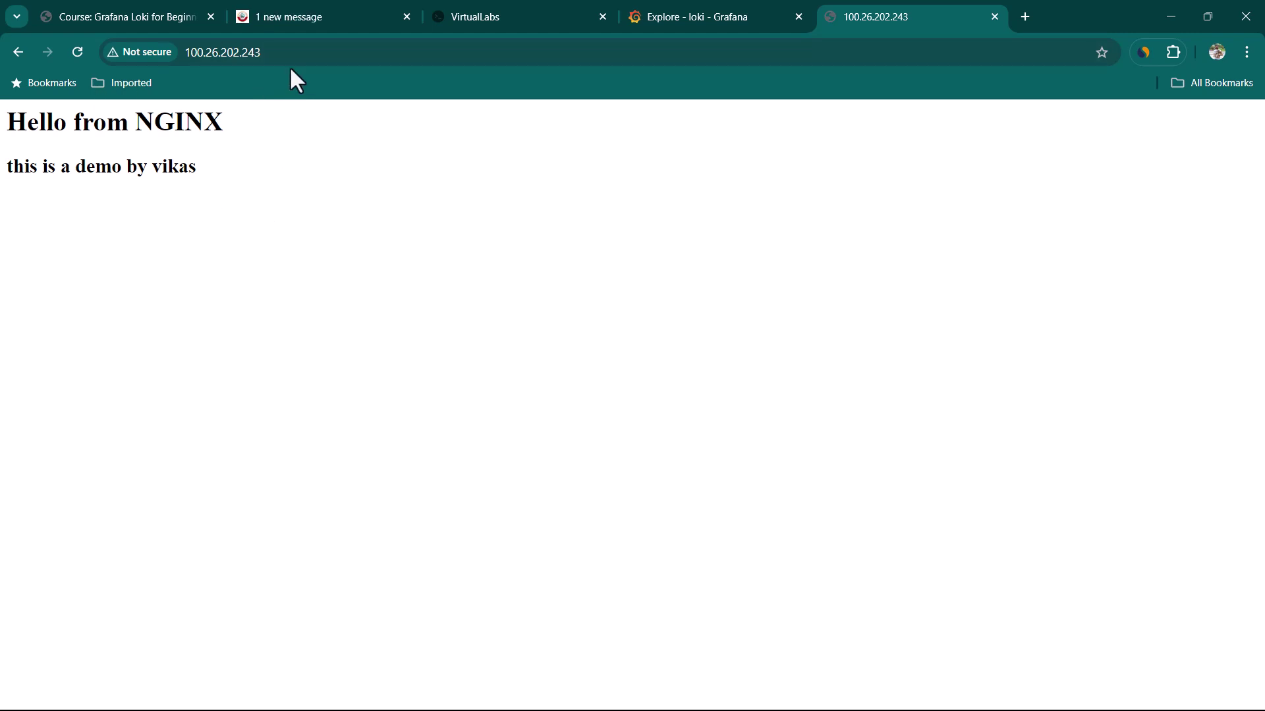
pyautogui.click(459, 37)
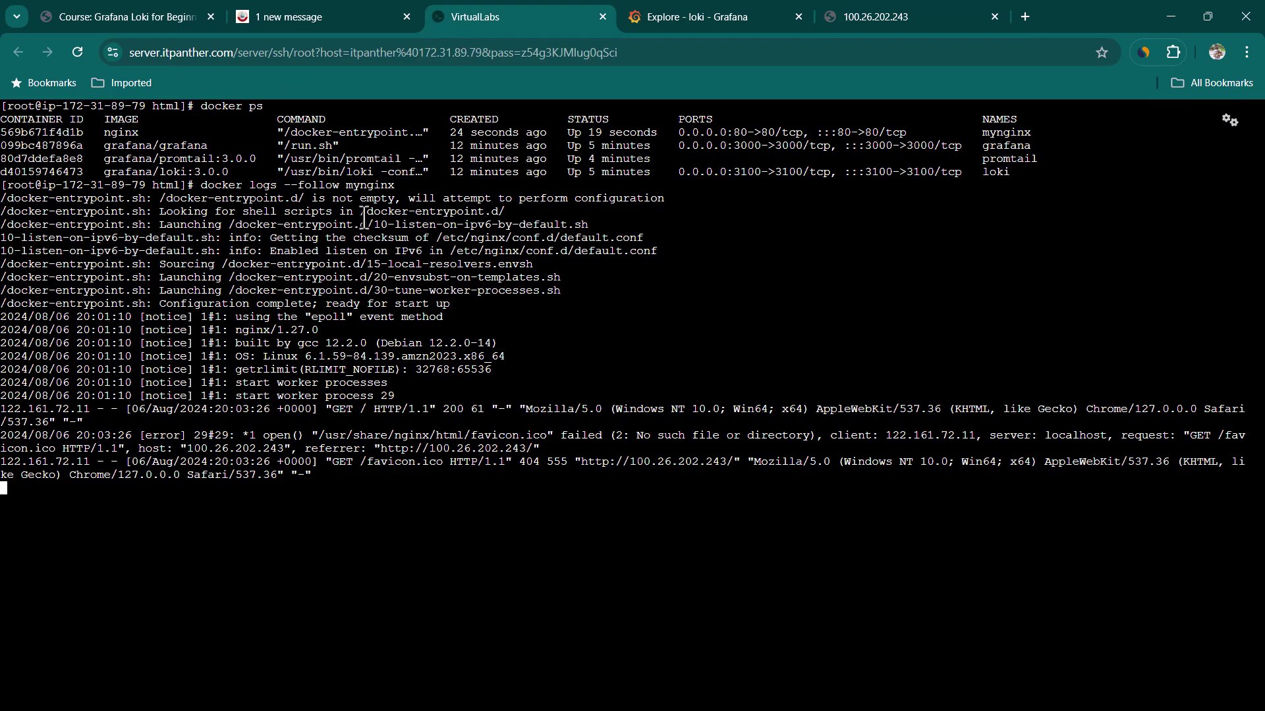
# Inspect the new favicon 404 line in the terminal's docker logs, then return to Grafana Explore.
pyautogui.moveTo(298, 476); pyautogui.dragTo(3, 471)
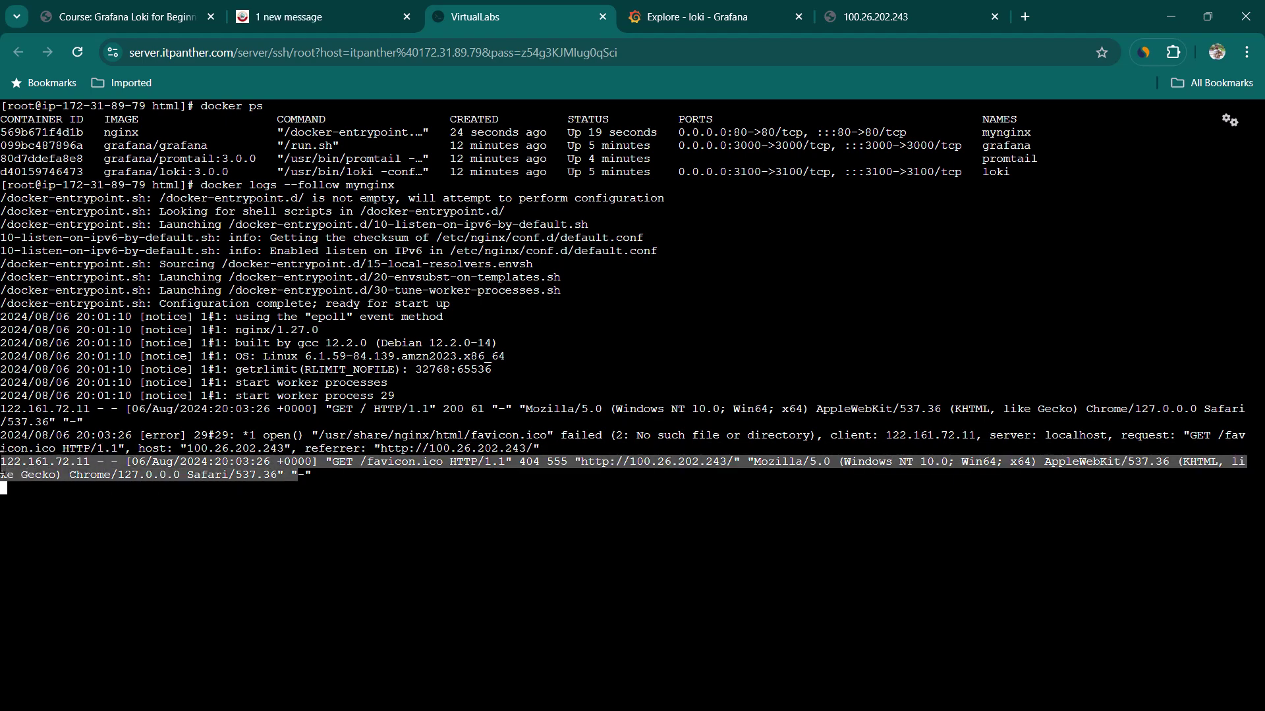
pyautogui.click(324, 474)
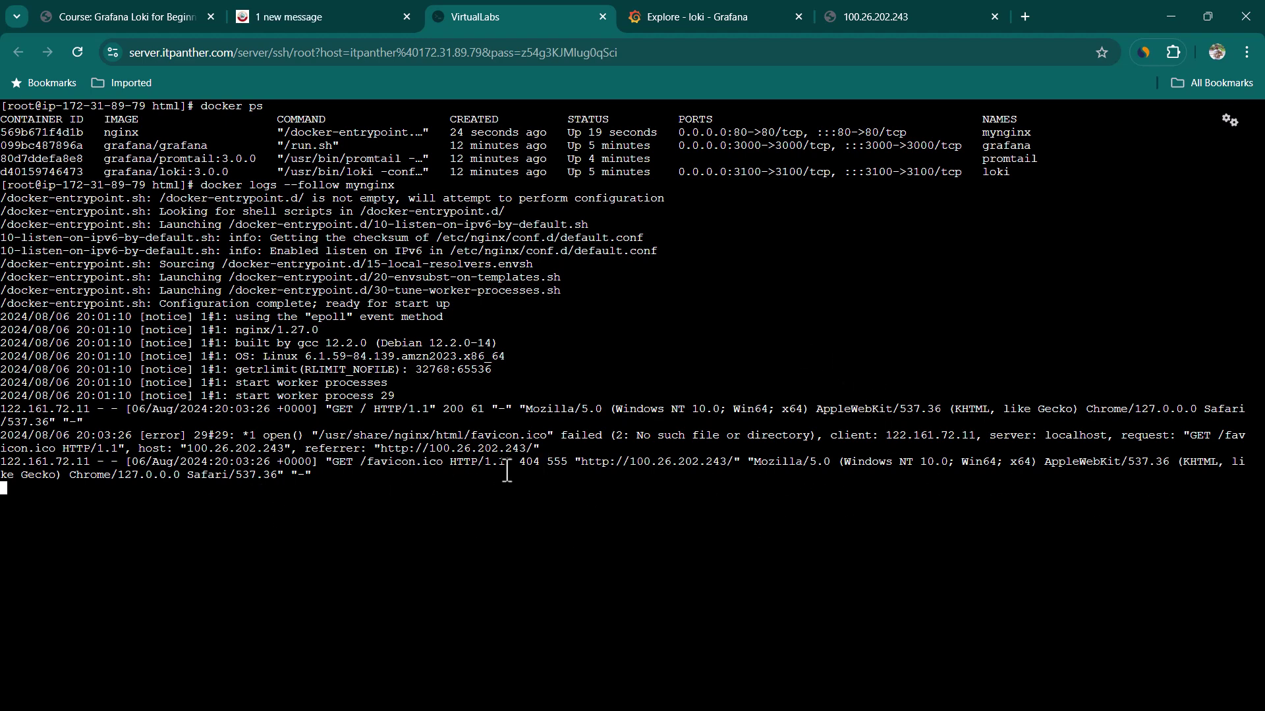
pyautogui.click(668, 14)
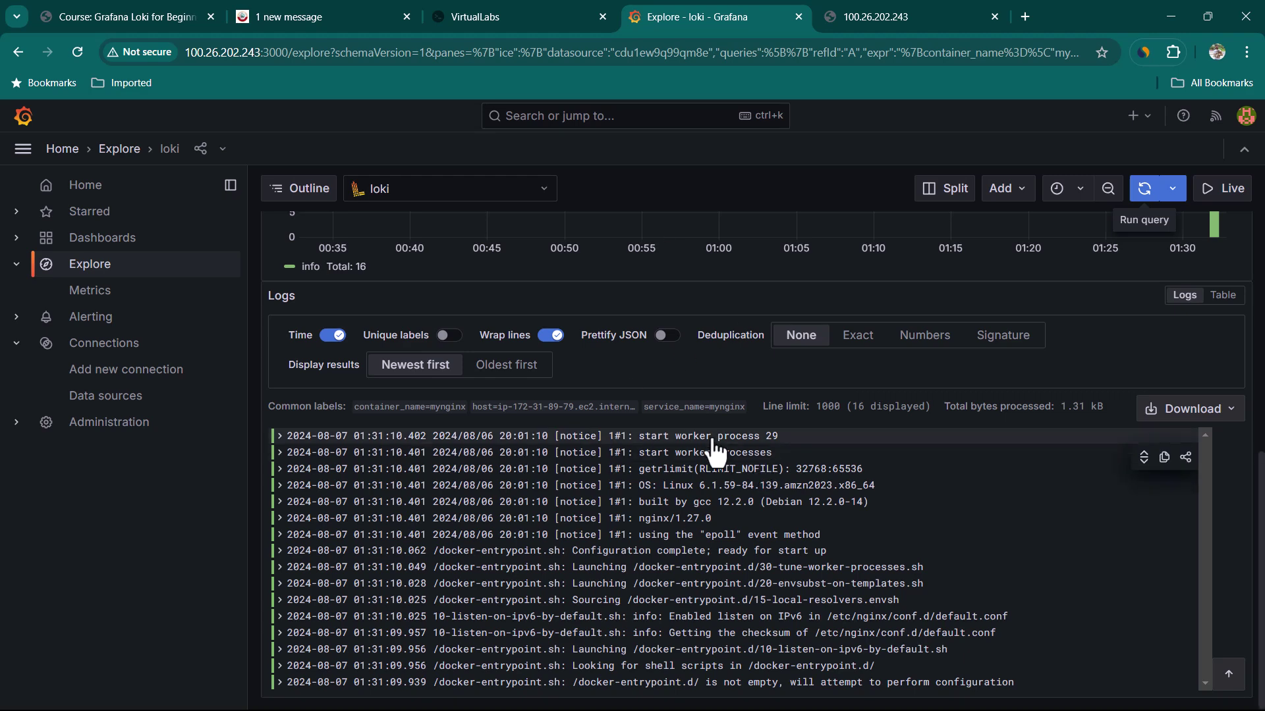
# Set Explore's automatic query refresh interval to 5s.
pyautogui.scroll(3, 1181, 385)
pyautogui.click(1173, 189)
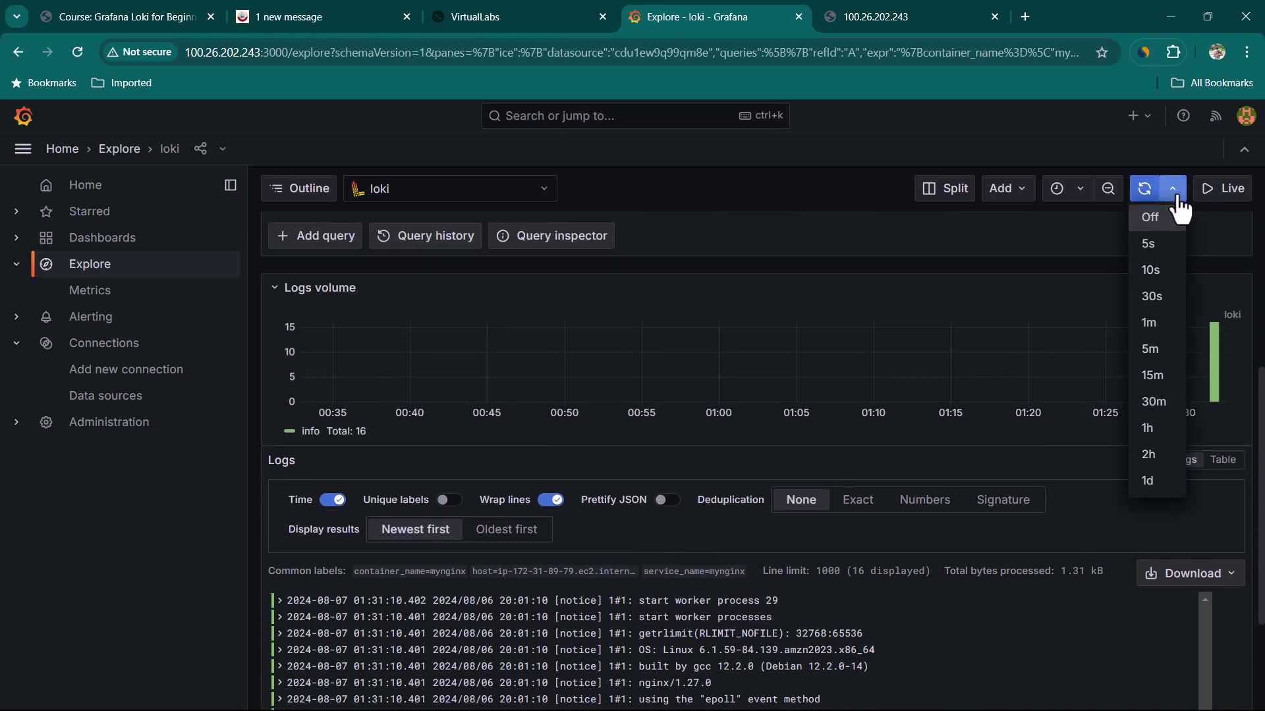
pyautogui.click(1162, 245)
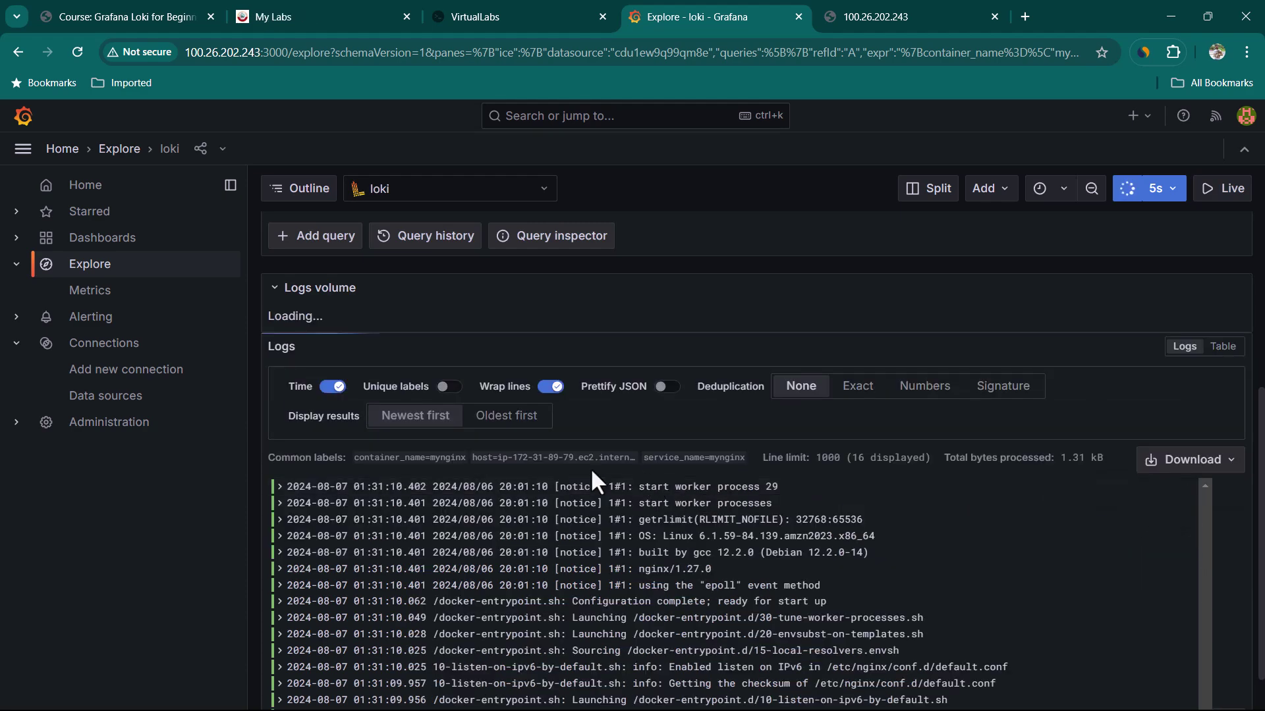
# Expand the GET /favicon.ico 404 log entry to show its fields.
pyautogui.scroll(-2, 1218, 445)
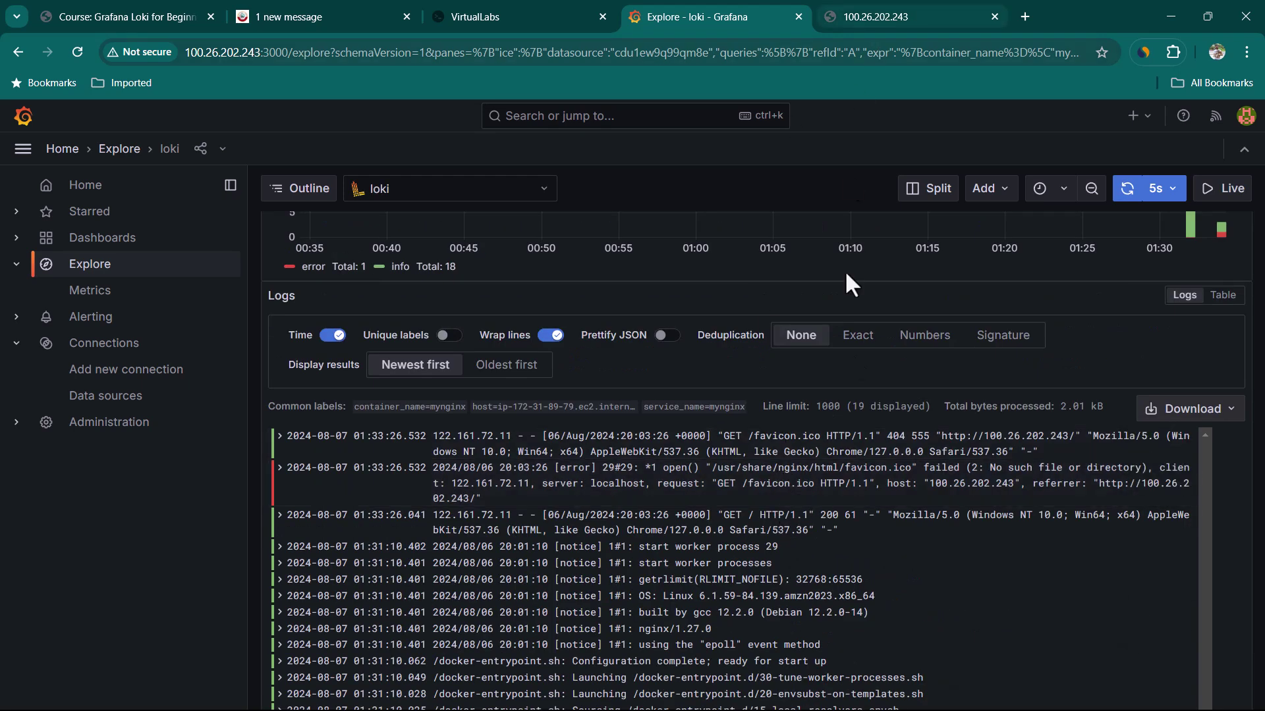
pyautogui.click(461, 477)
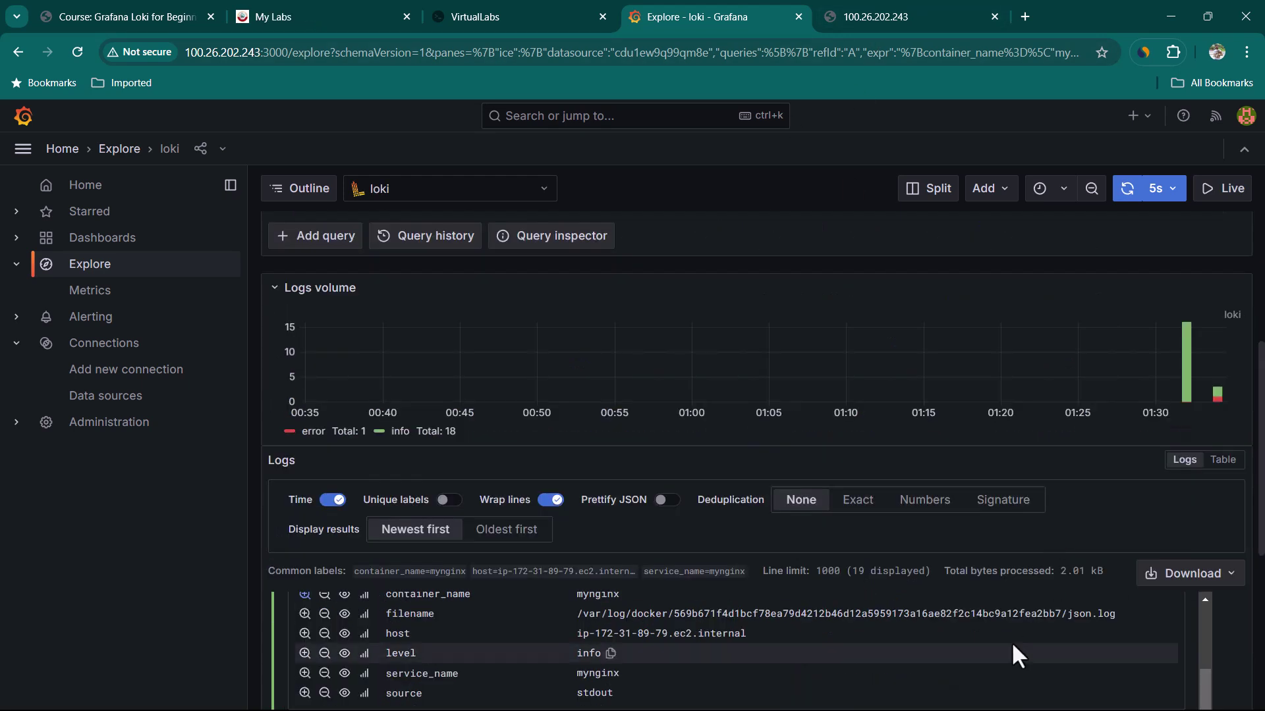
pyautogui.scroll(2, 1013, 646)
pyautogui.scroll(-5, 1248, 494)
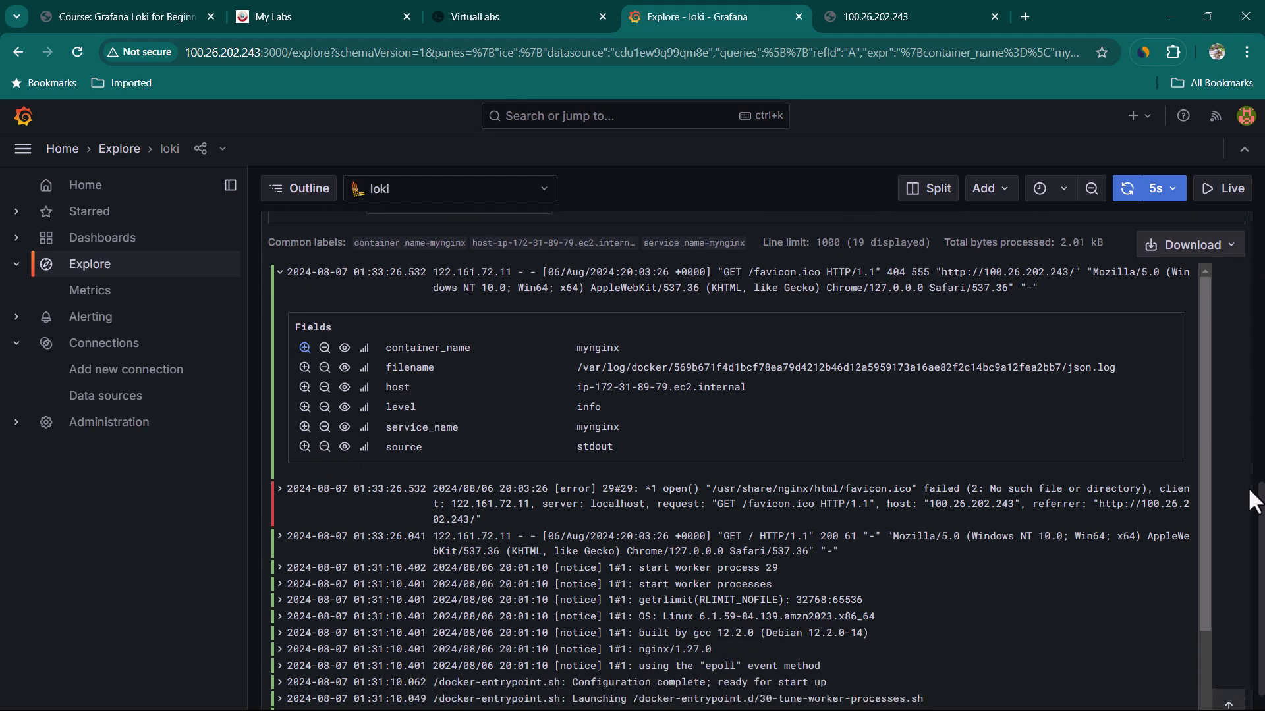
pyautogui.click(902, 16)
# Append /asdf to the nginx page URL and load it, producing a 404 Not Found.
pyautogui.hotkey('ctrl', 'l')
pyautogui.press('End')
pyautogui.write('/')
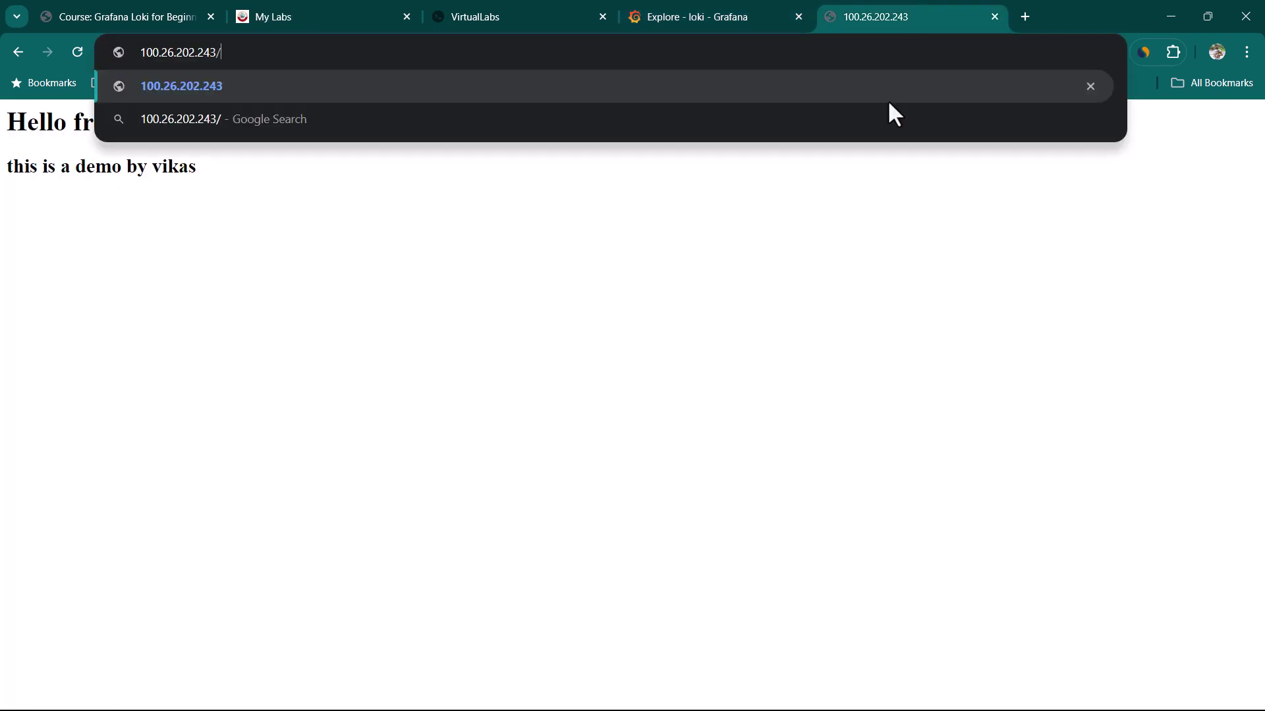
pyautogui.write('asdf')
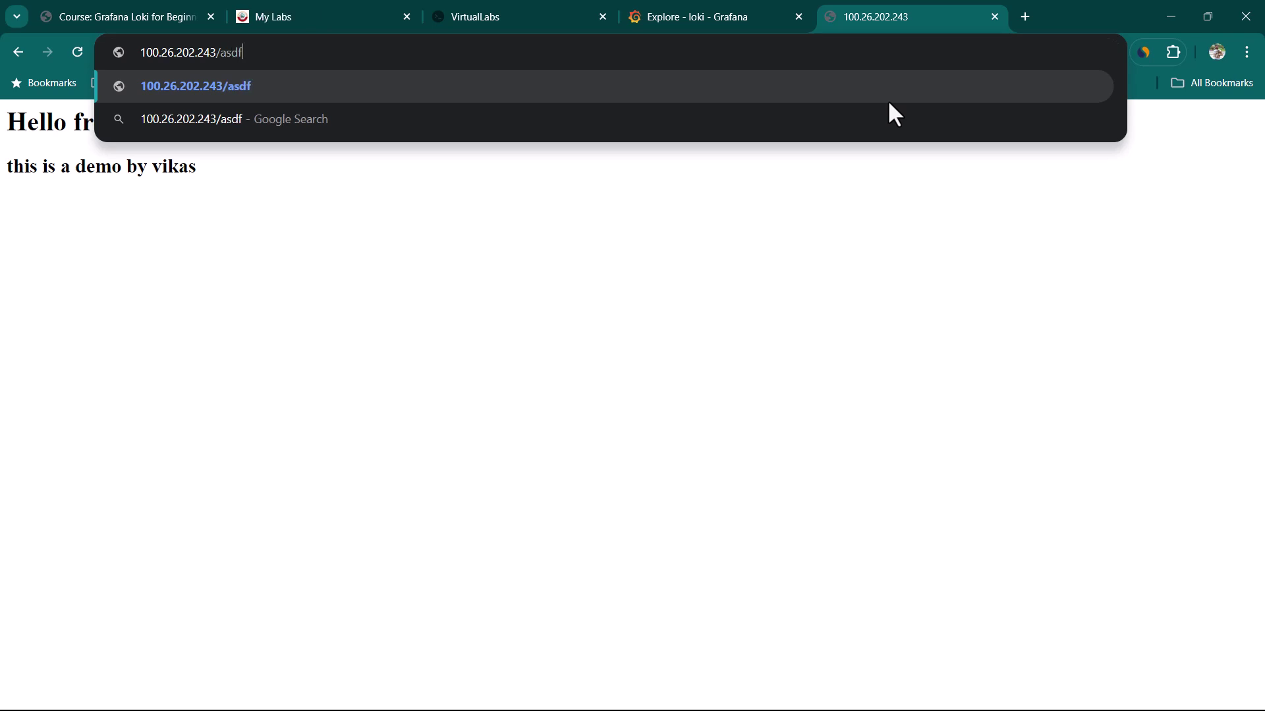
pyautogui.press('Return')
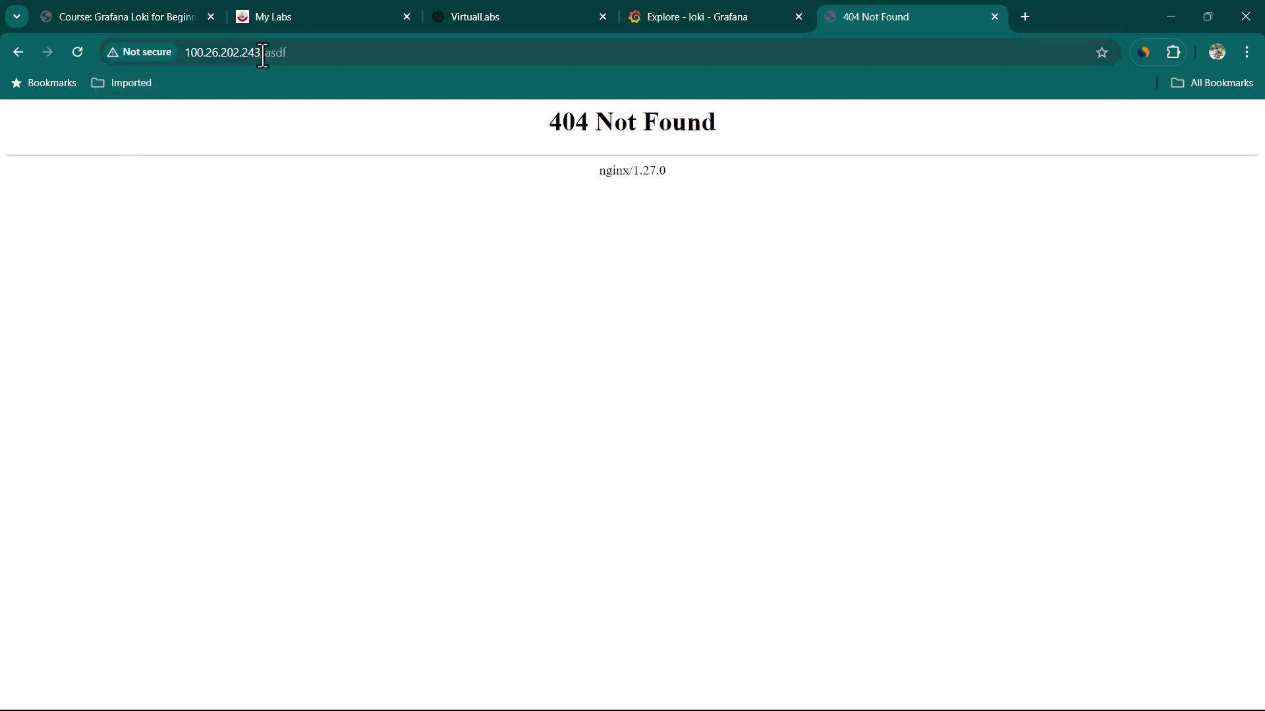
pyautogui.moveTo(264, 53); pyautogui.dragTo(309, 57)
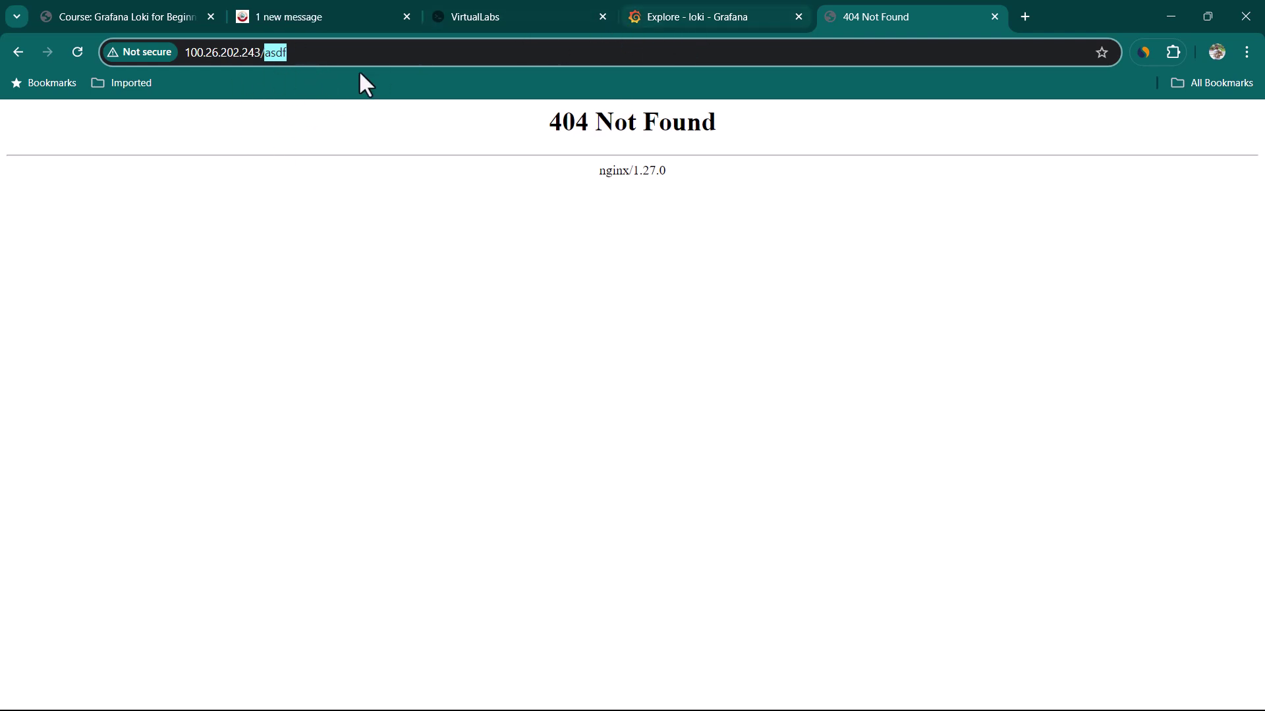
pyautogui.click(347, 133)
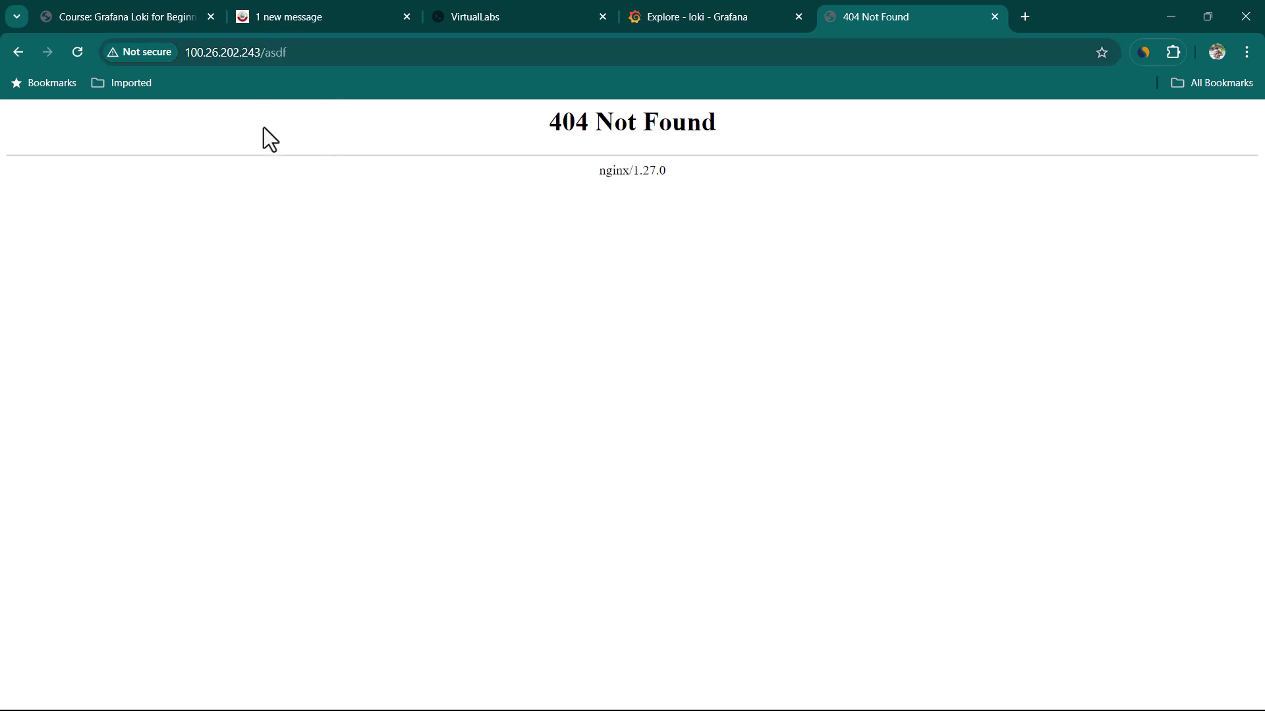
pyautogui.click(305, 52)
pyautogui.moveTo(190, 53); pyautogui.dragTo(291, 66)
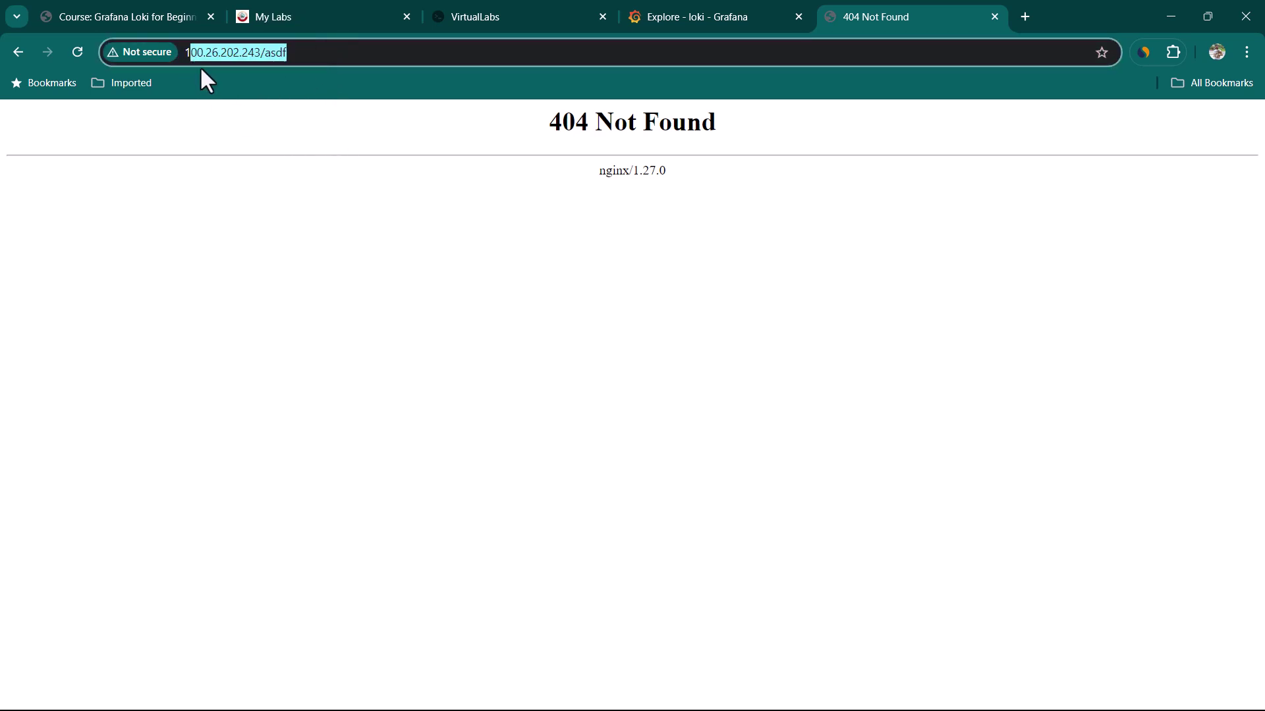
# Turn auto-refresh Off and expand the GET /asdf 404 log entry's fields.
pyautogui.click(653, 20)
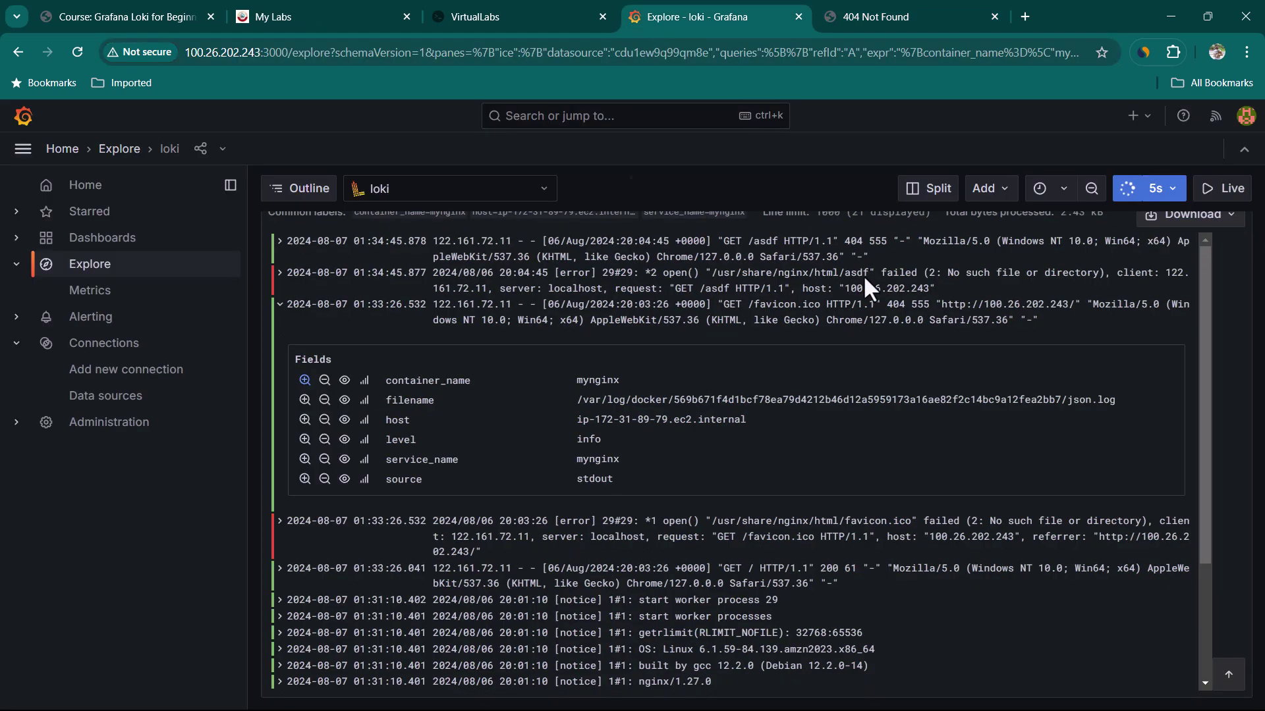
pyautogui.scroll(5, 1212, 395)
pyautogui.scroll(-3, 1215, 401)
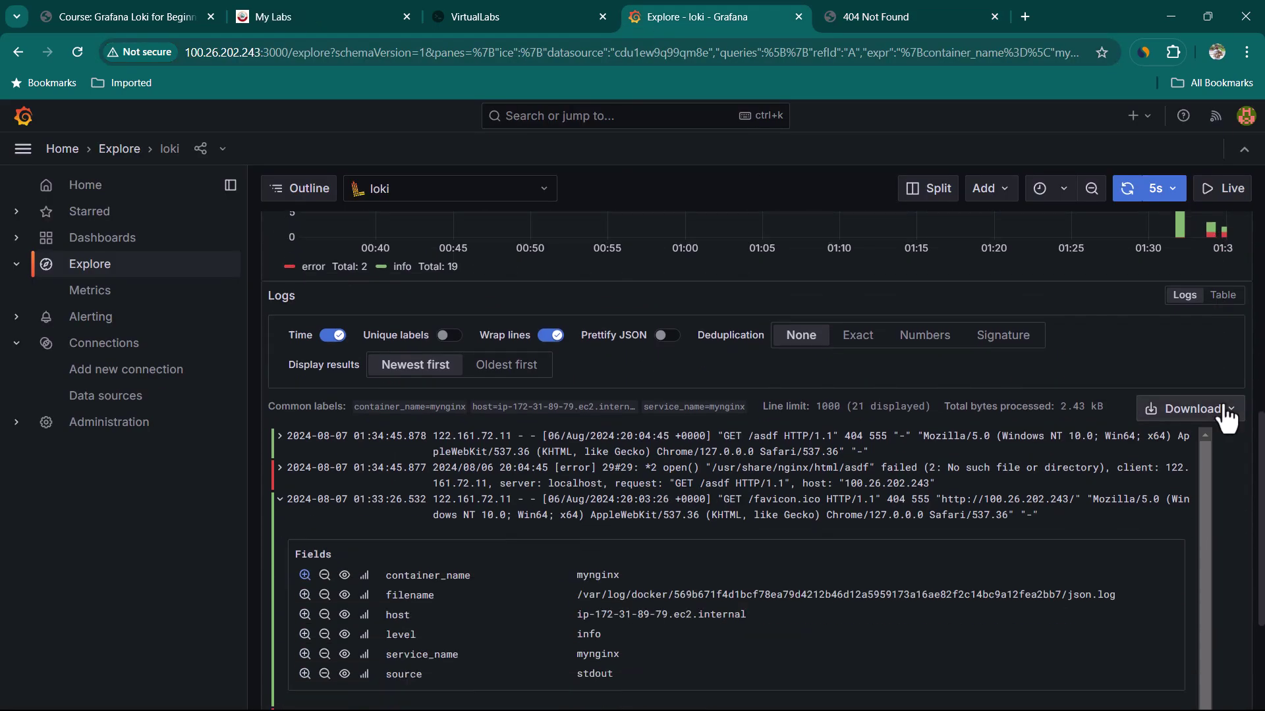
pyautogui.click(1171, 210)
pyautogui.click(1159, 216)
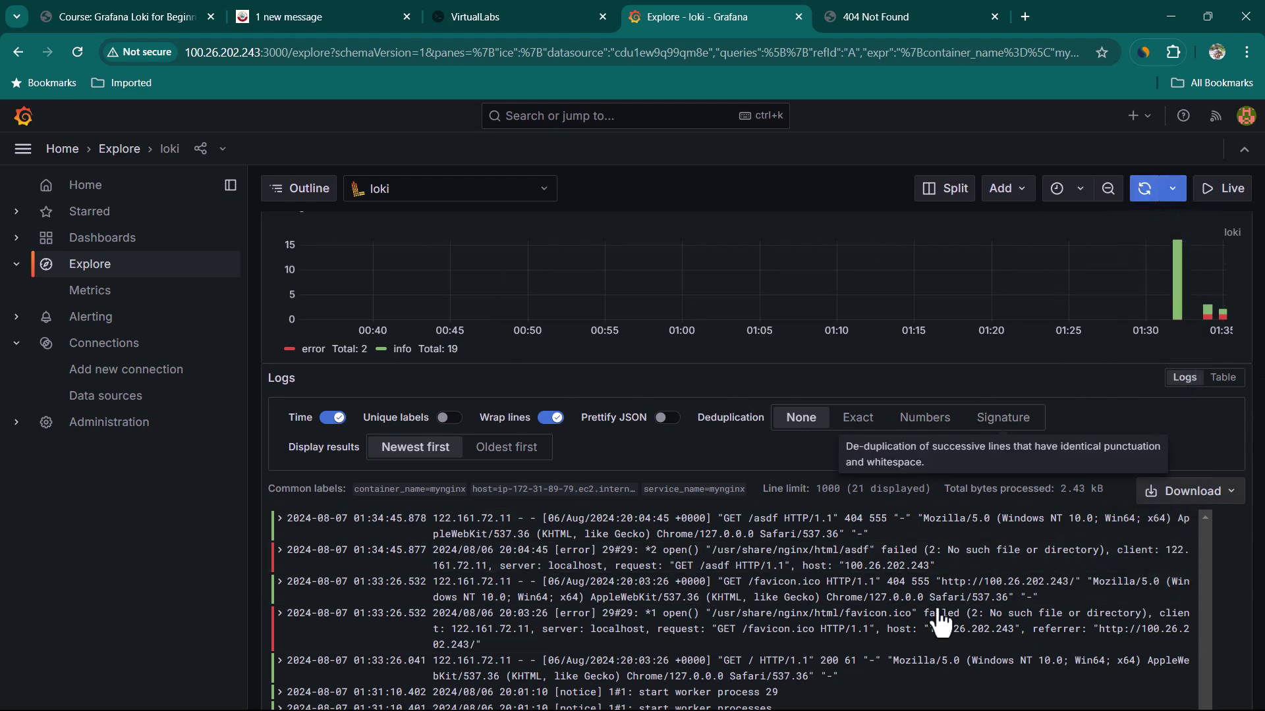
pyautogui.scroll(-3, 1216, 560)
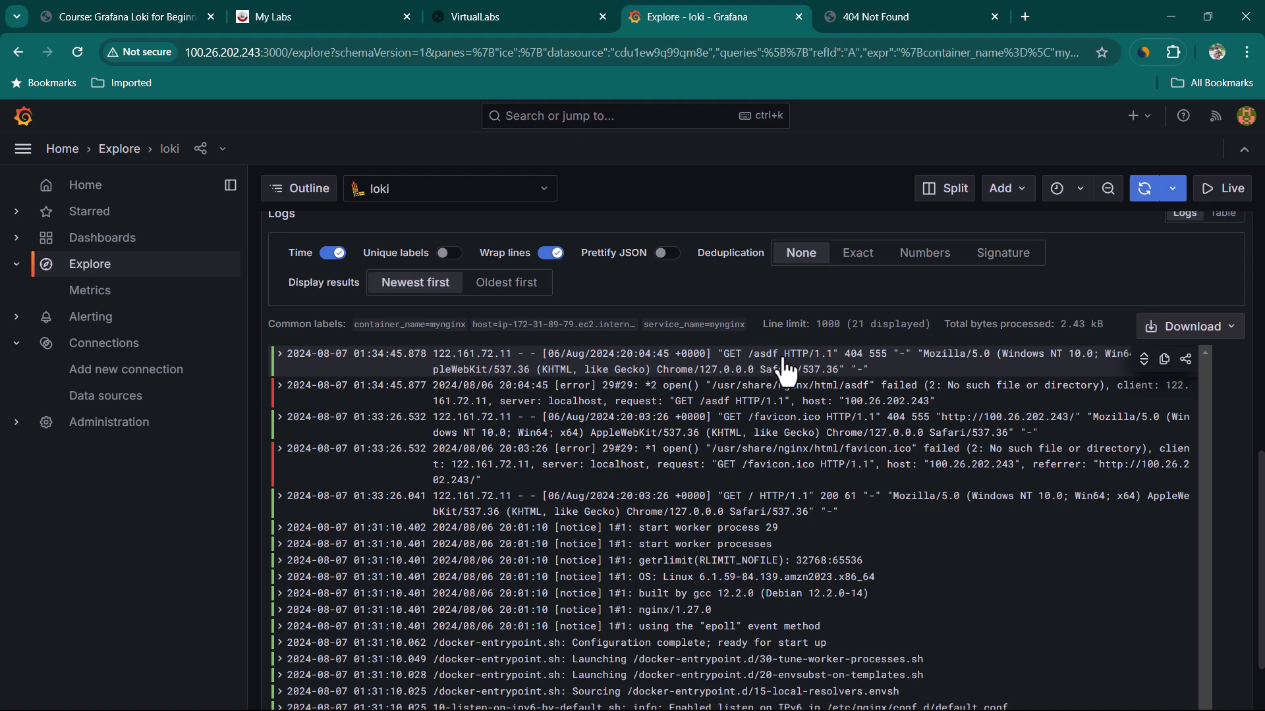
pyautogui.click(282, 360)
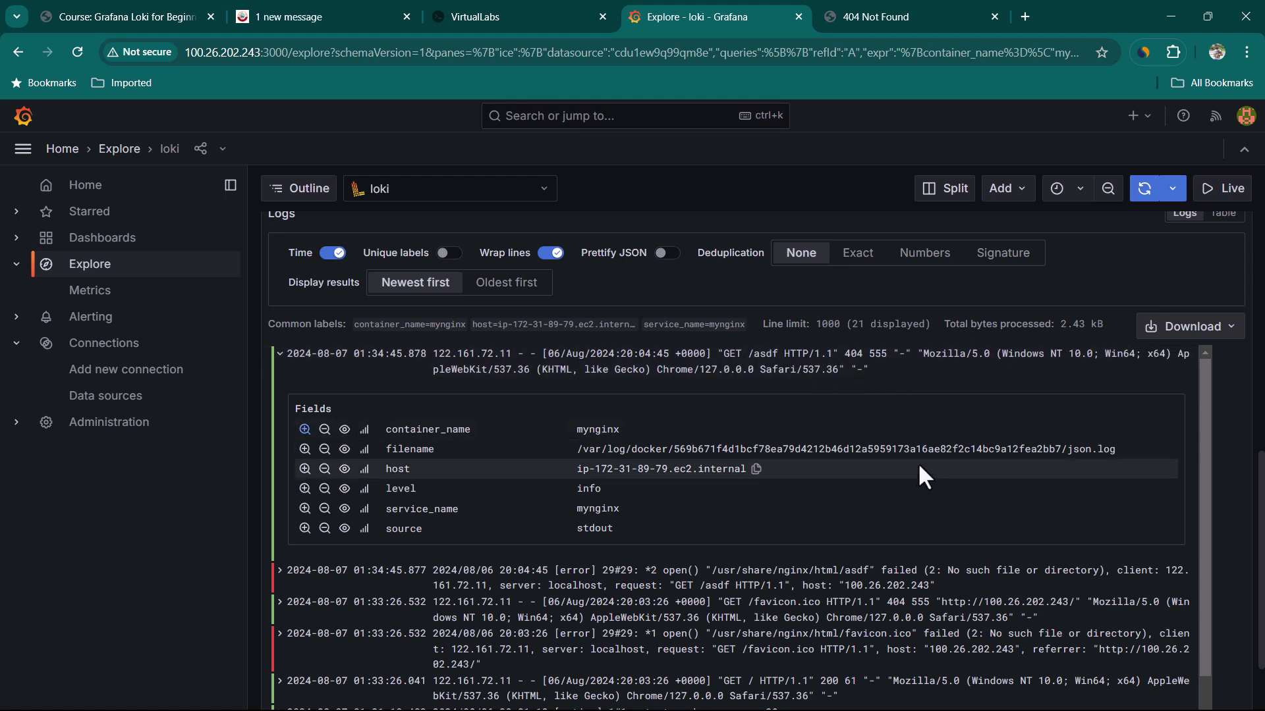
# Request another nonexistent path, /asdfaskdjfasdf, on the nginx server.
pyautogui.click(866, 25)
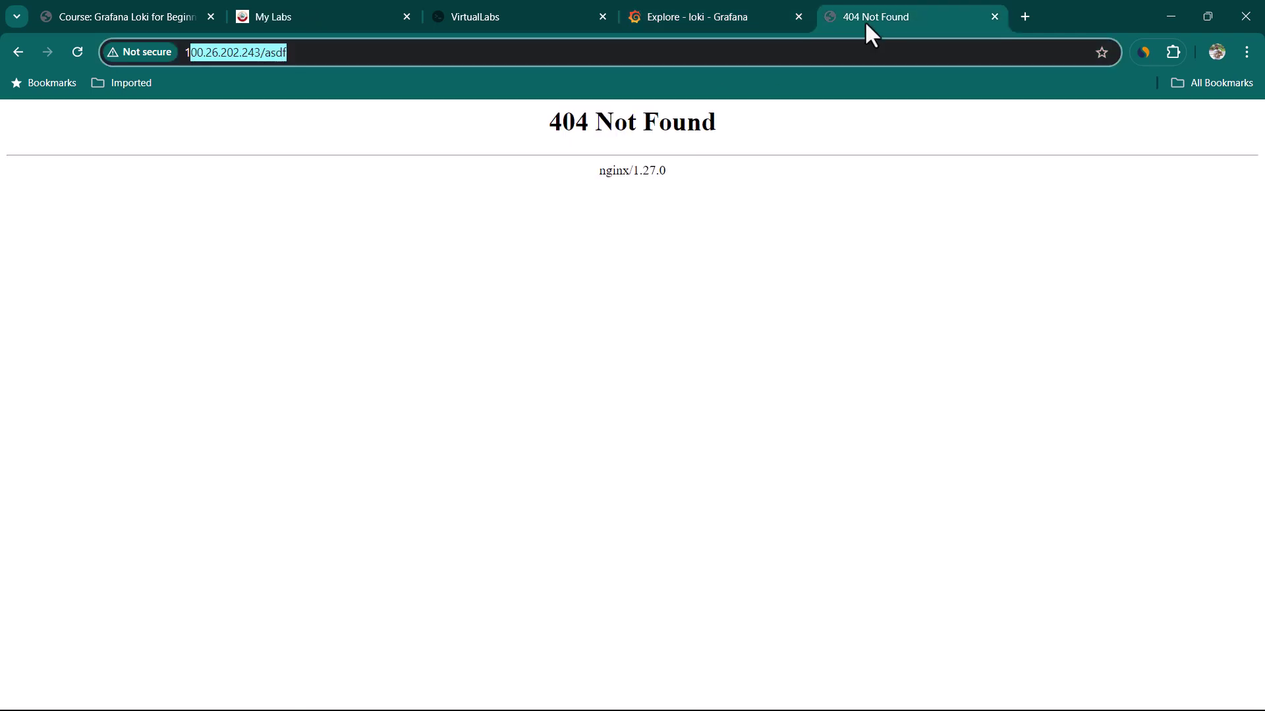
pyautogui.press('End')
pyautogui.write('asdfaskdjfasdf')
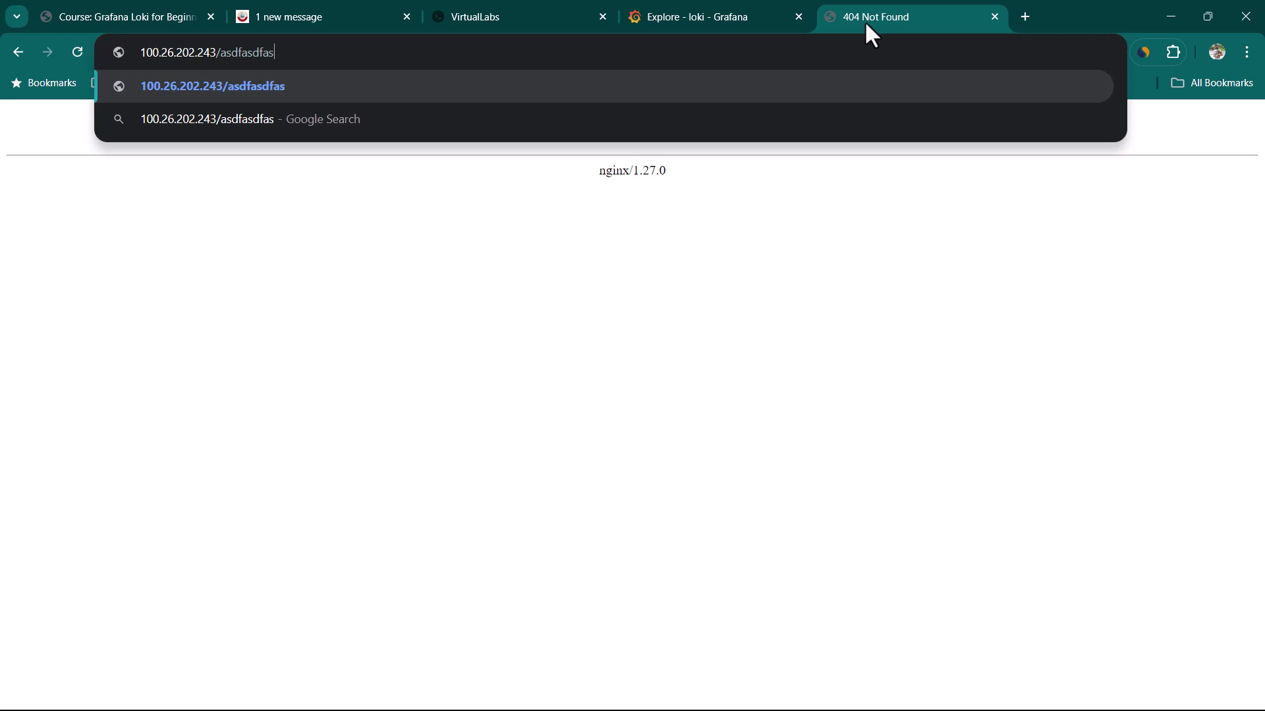
pyautogui.press('Return')
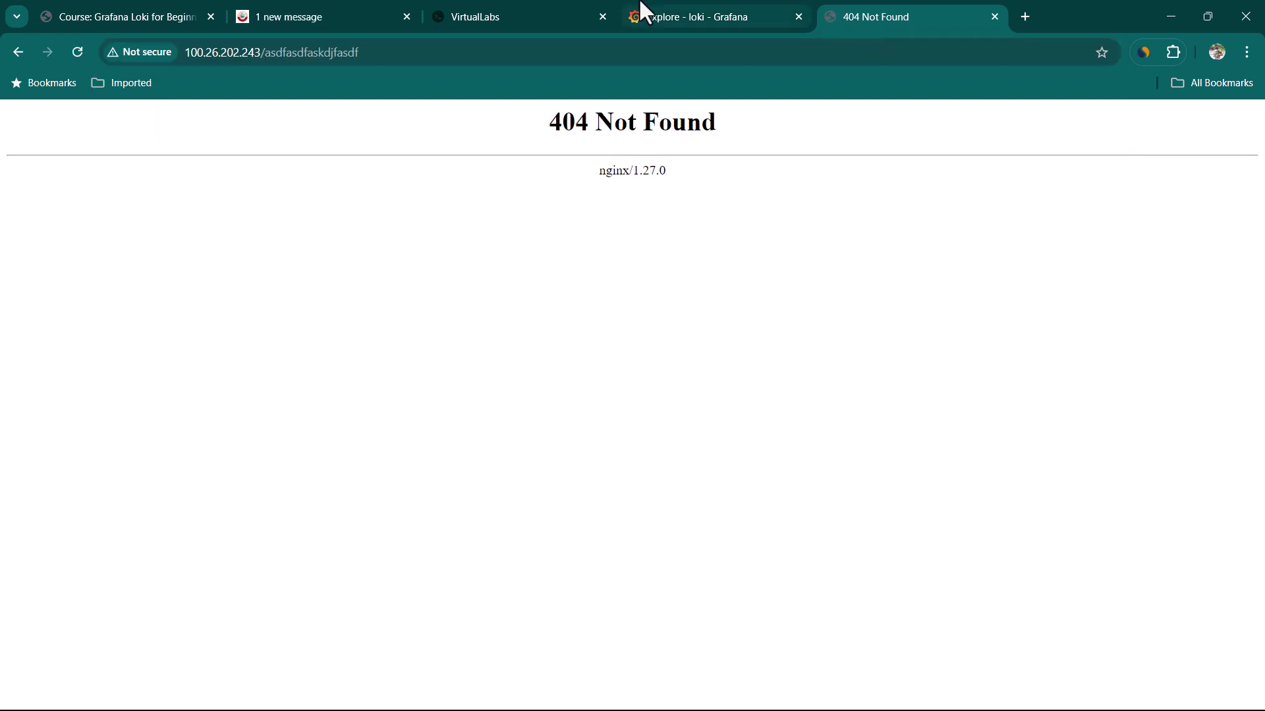
# Collapse the expanded GET /asdf log entry in Grafana Explore.
pyautogui.click(538, 5)
pyautogui.hotkey('ctrl', 'Tab')
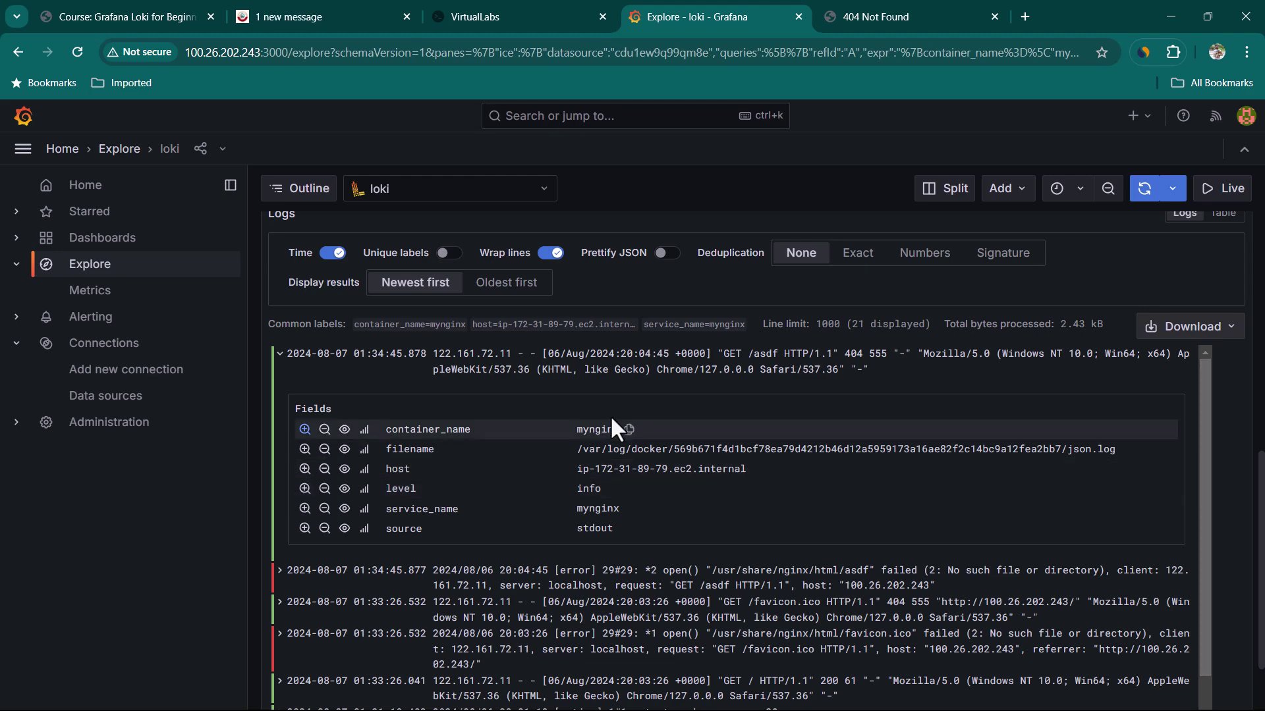
pyautogui.scroll(8, 741, 535)
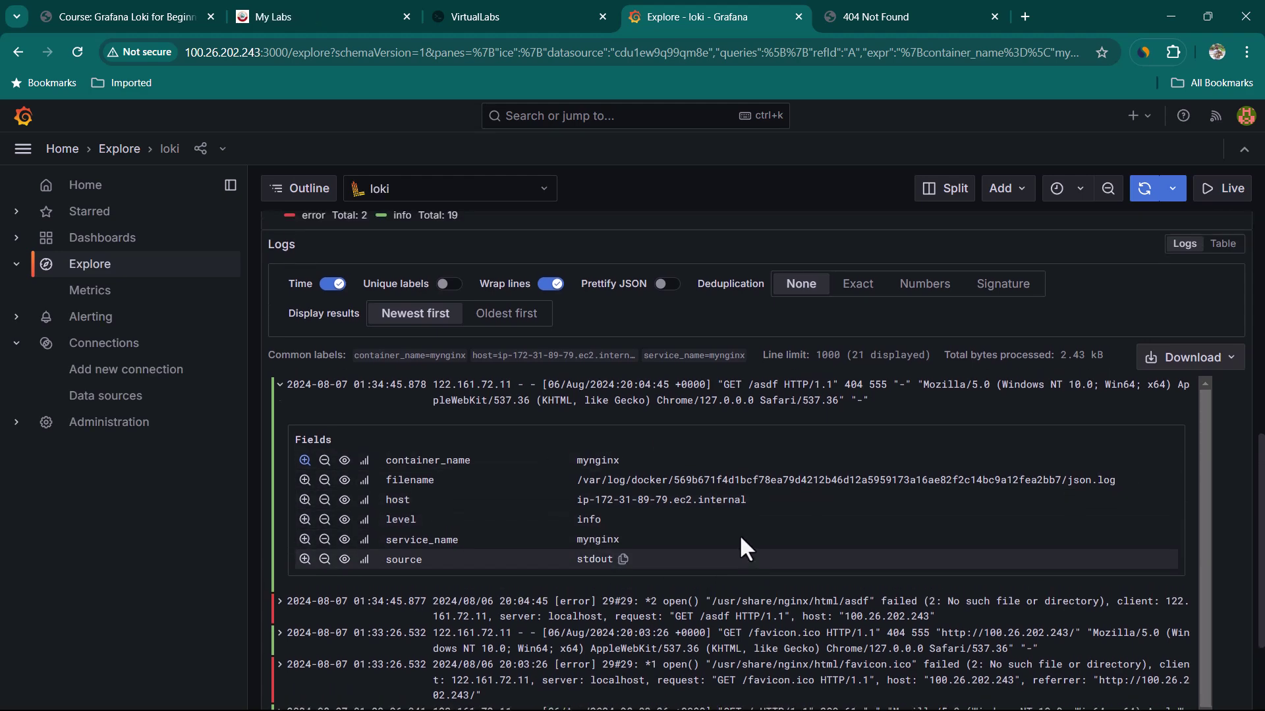
pyautogui.scroll(-4, 693, 520)
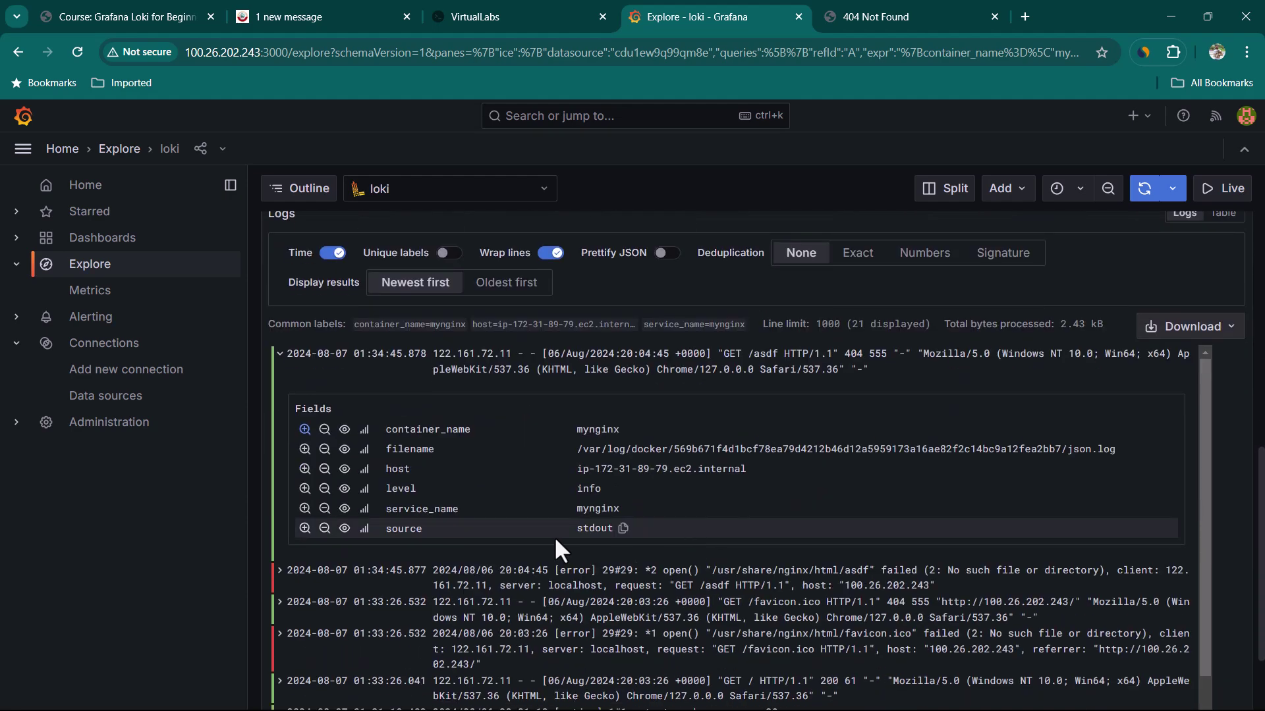
pyautogui.click(593, 356)
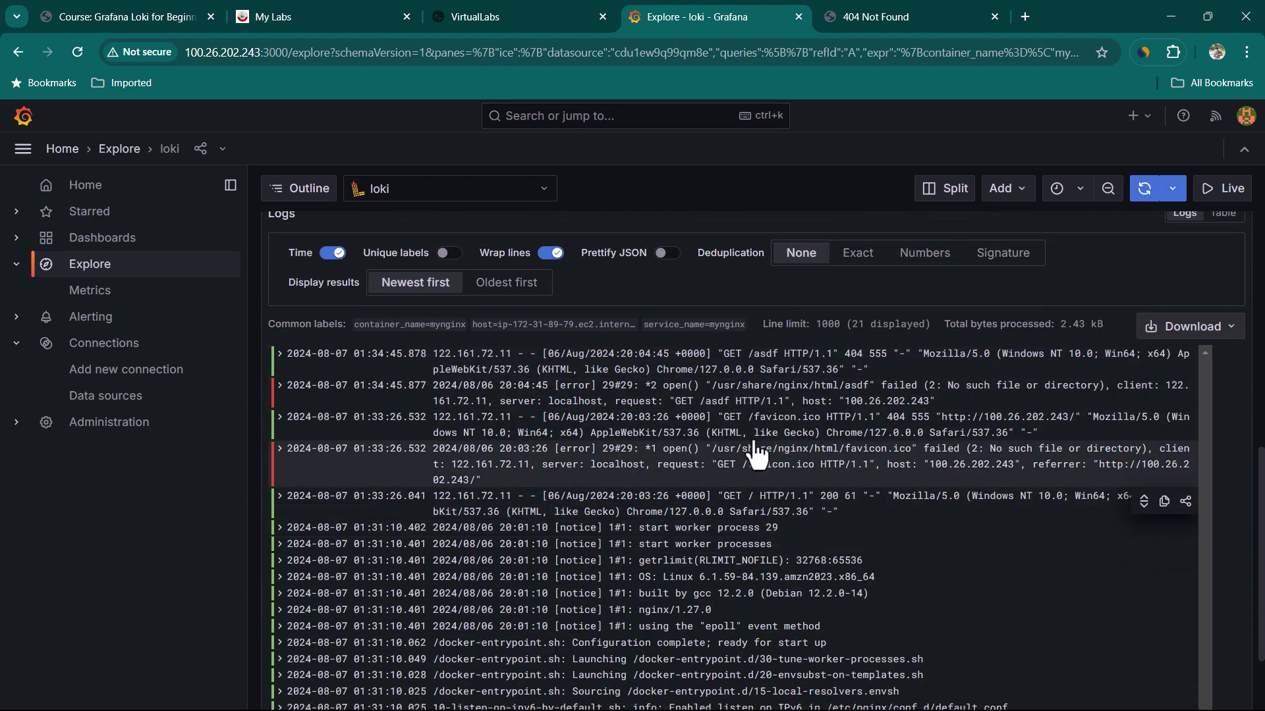
pyautogui.scroll(5, 781, 485)
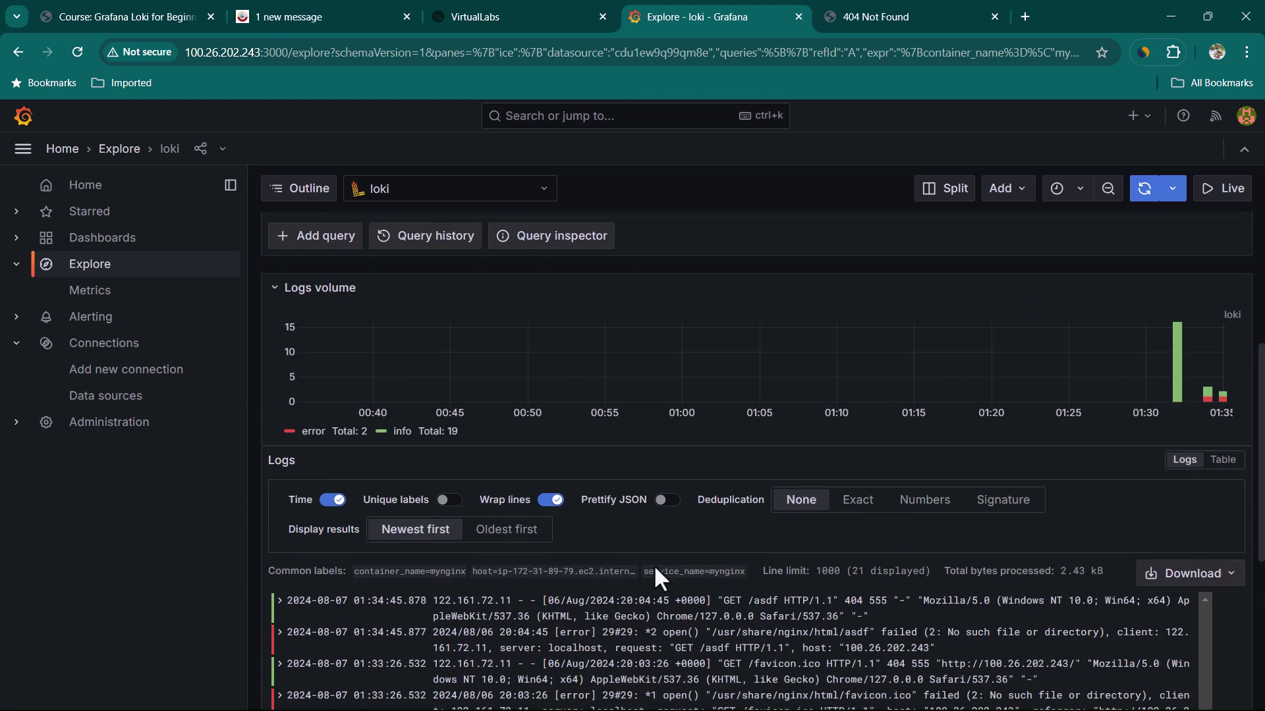
pyautogui.scroll(-5, 677, 578)
# Replace the URL path with /shop and load it to get a 404, then return to Grafana.
pyautogui.click(896, 8)
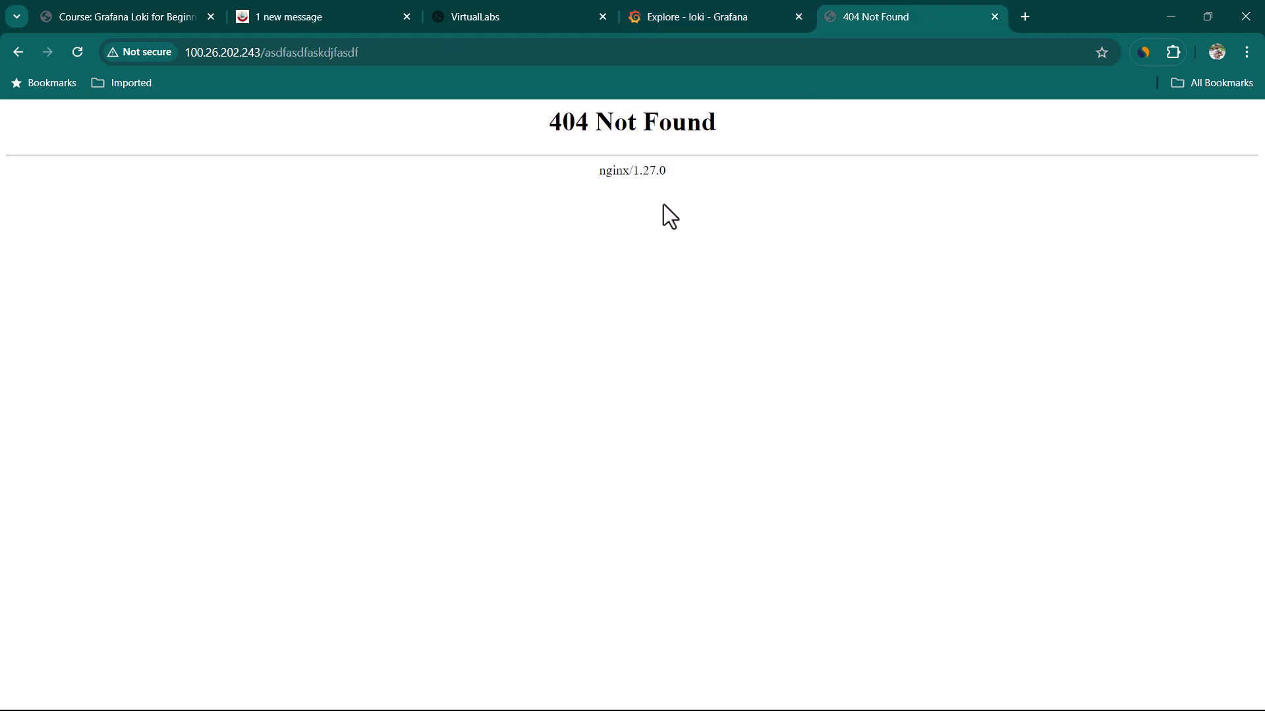
pyautogui.moveTo(265, 52); pyautogui.dragTo(494, 61)
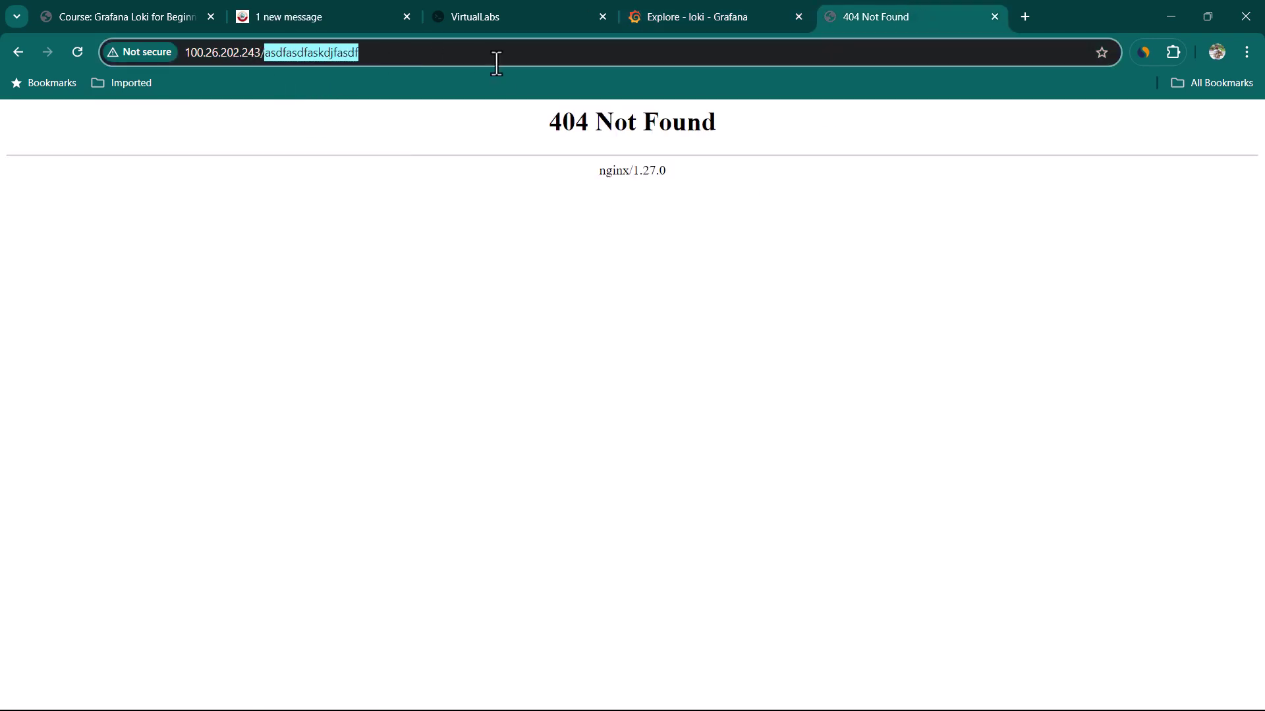
pyautogui.write('shop')
pyautogui.press('Return')
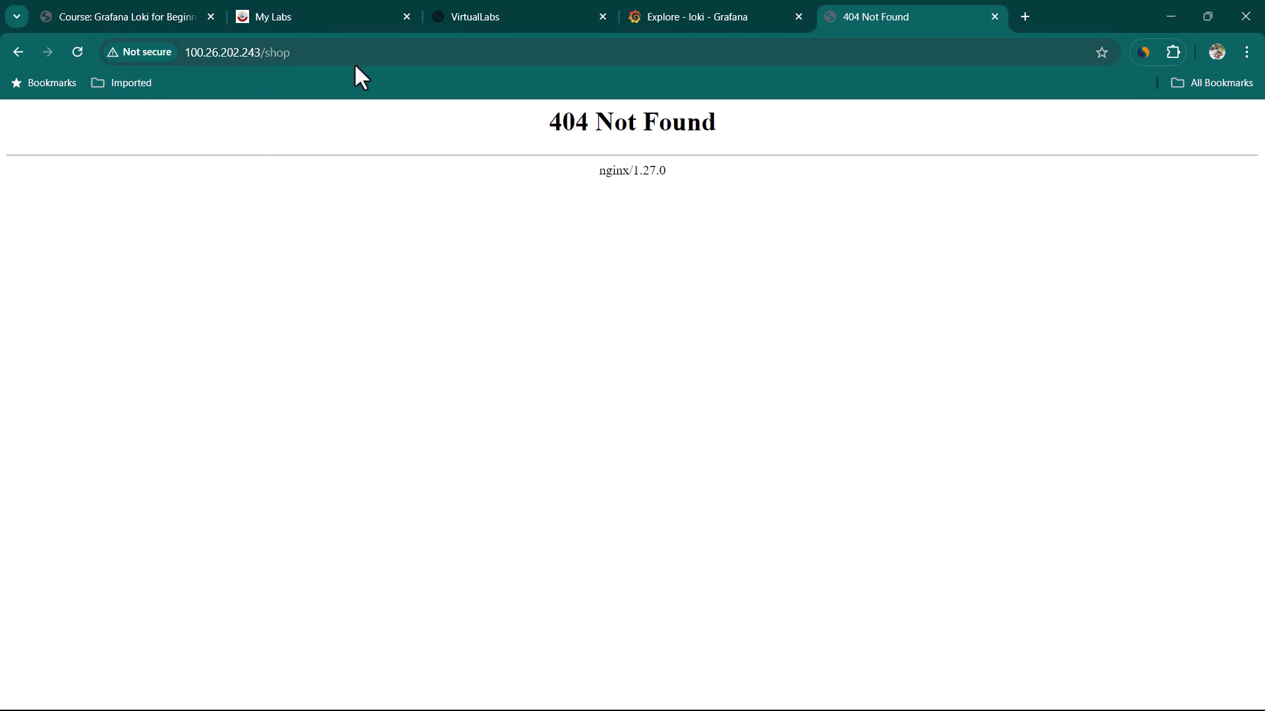
pyautogui.click(710, 14)
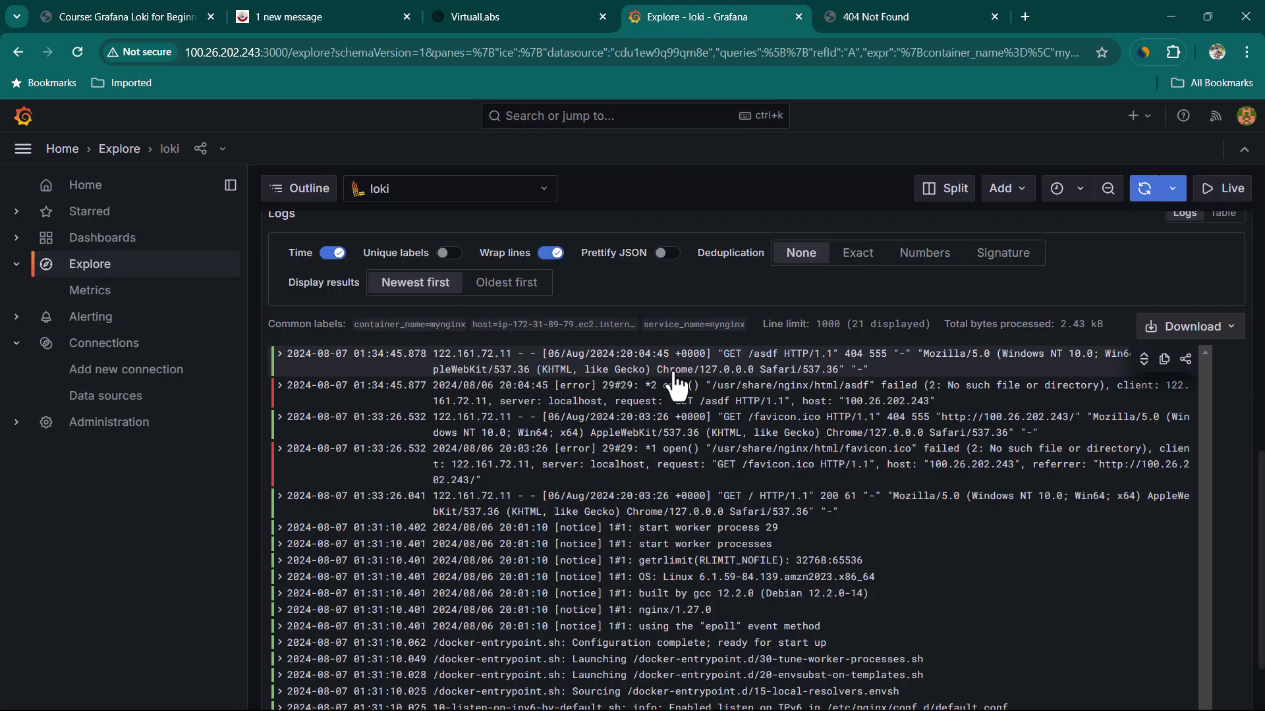
pyautogui.scroll(10, 1186, 481)
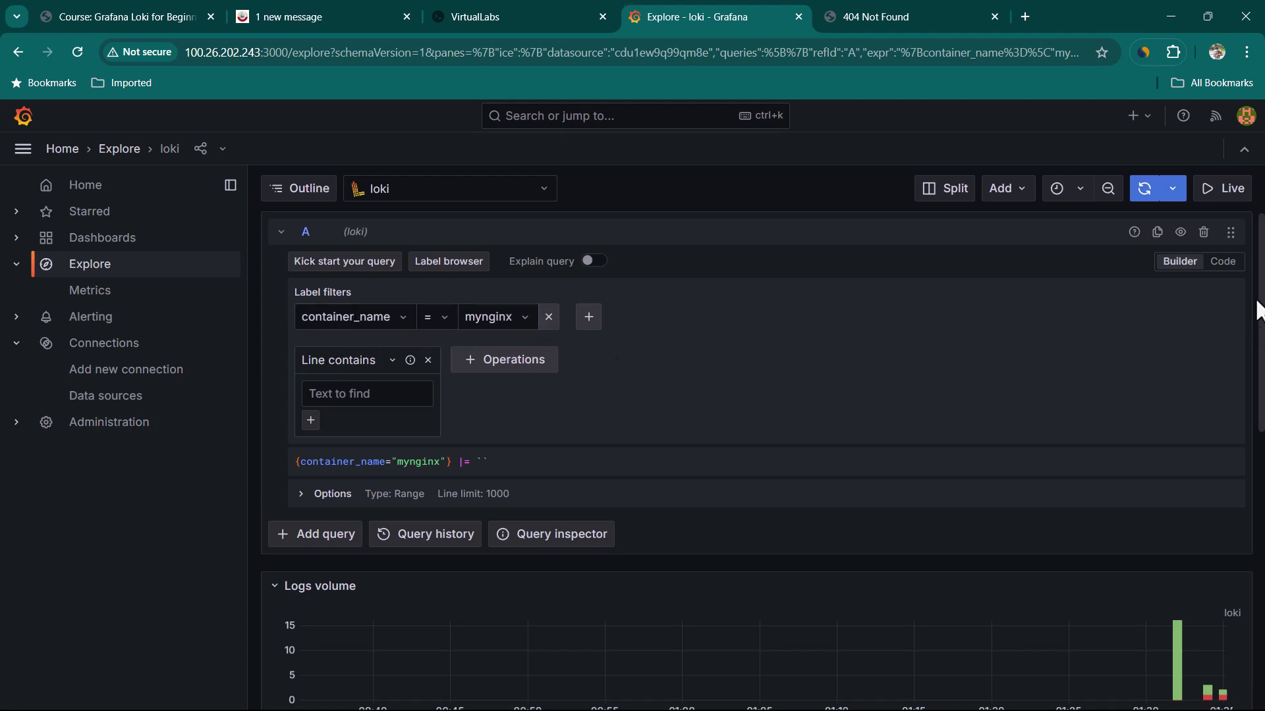
# Switch the Loki query editor from Builder to Code mode.
pyautogui.click(1220, 262)
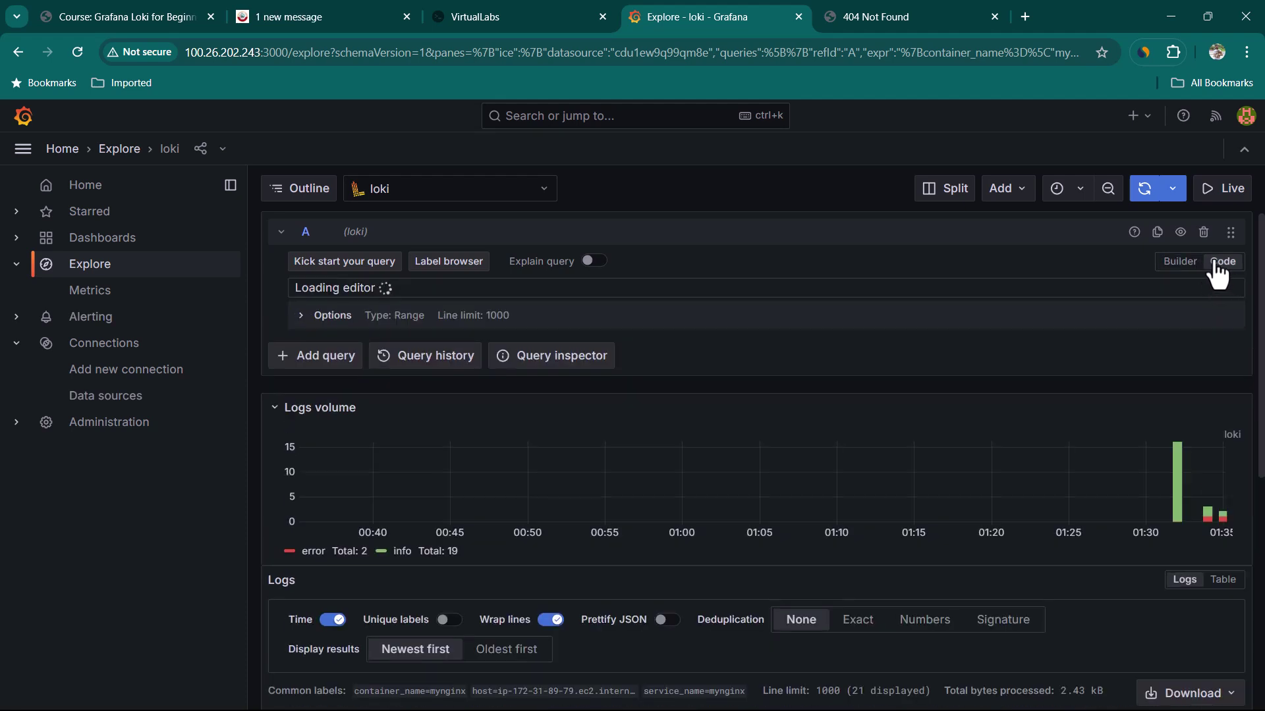
pyautogui.click(1178, 262)
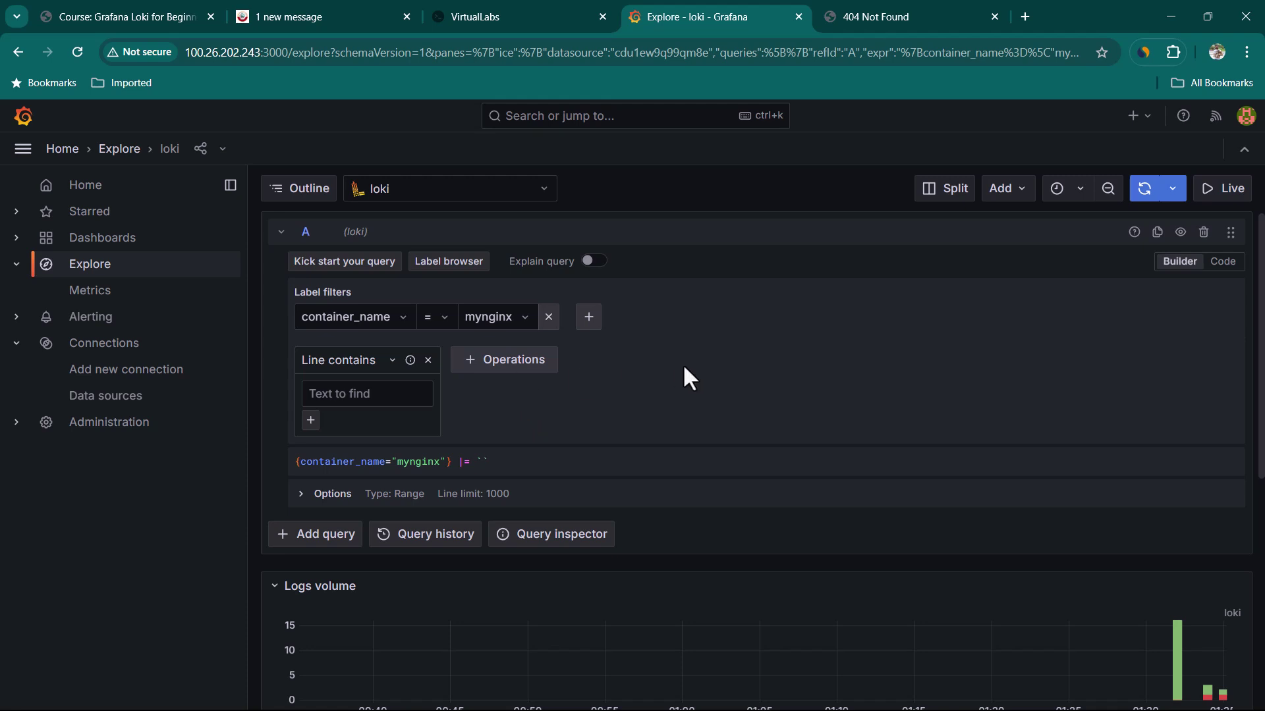
pyautogui.click(1235, 266)
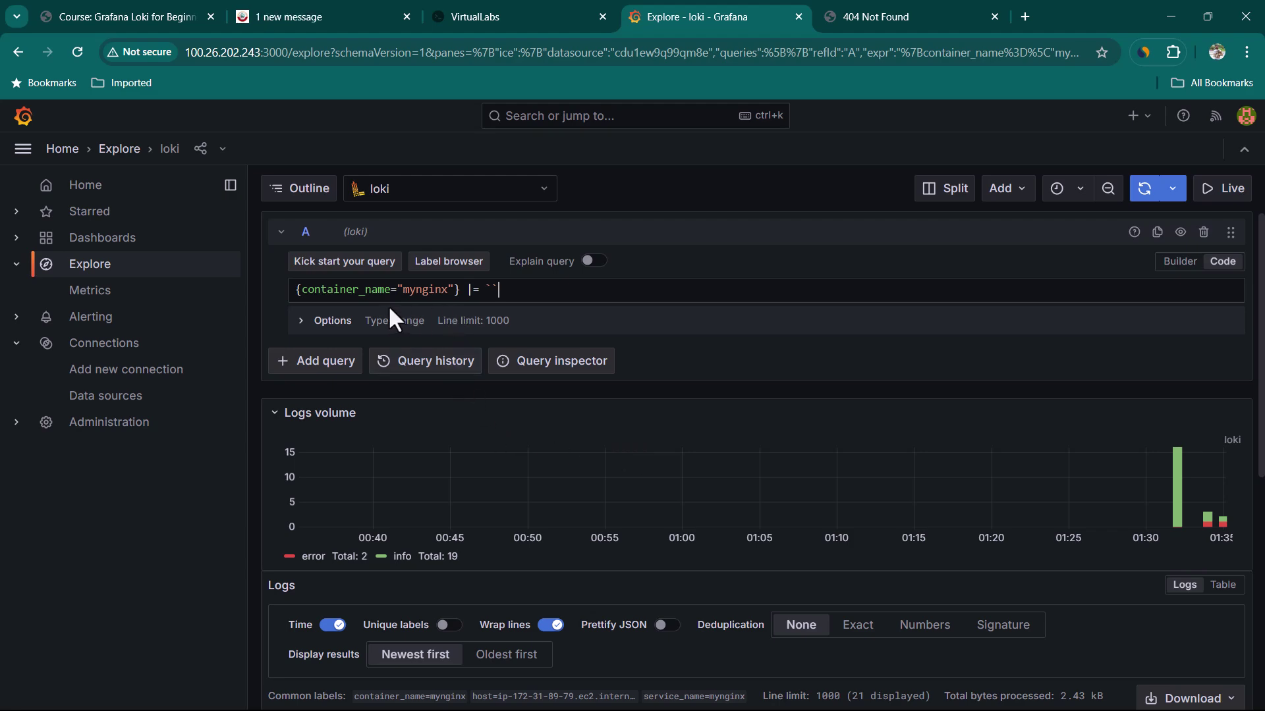
# Edit the expression to {container_name="mynginx"} |= "shop".
pyautogui.scroll(-4, 448, 487)
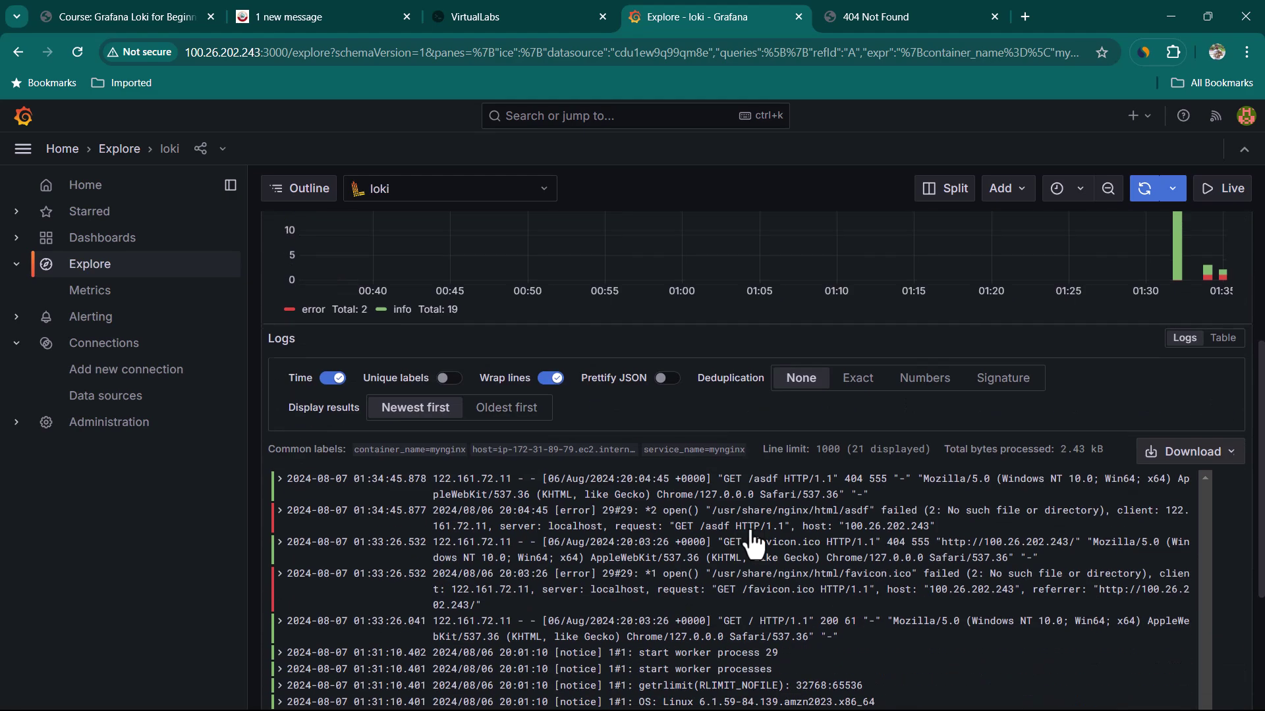
pyautogui.scroll(4, 672, 578)
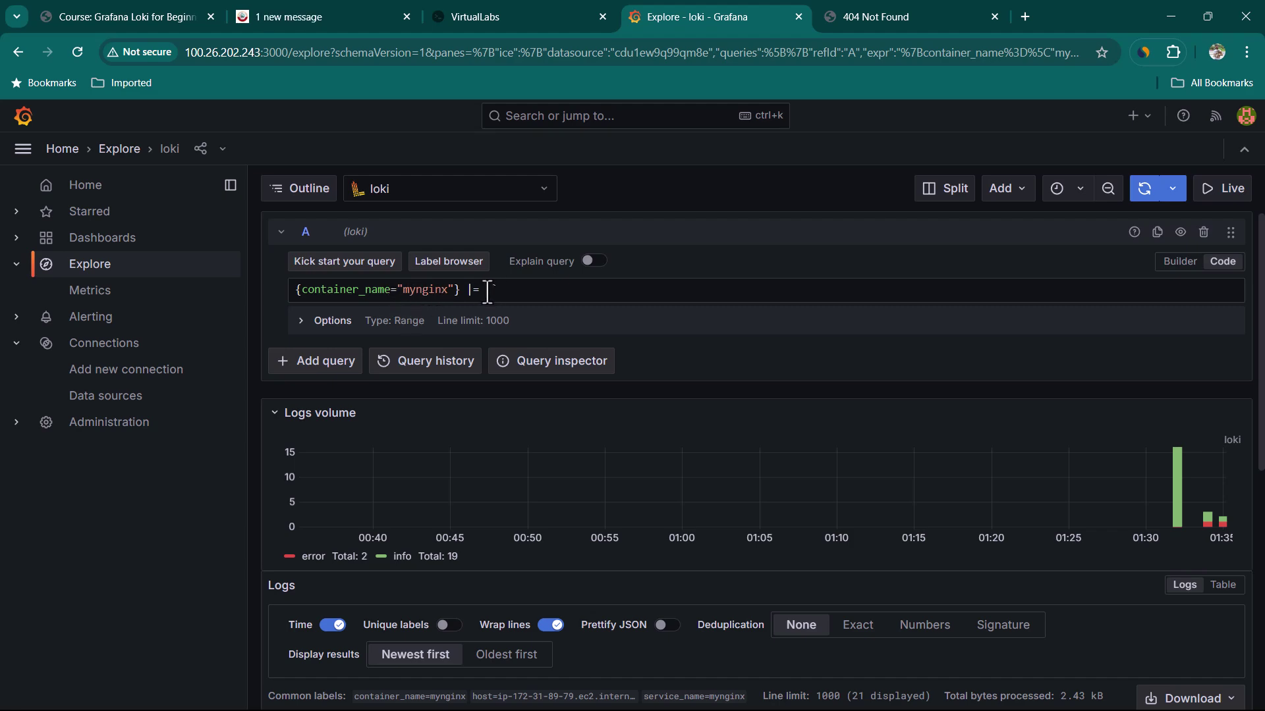
pyautogui.scroll(-5, 724, 520)
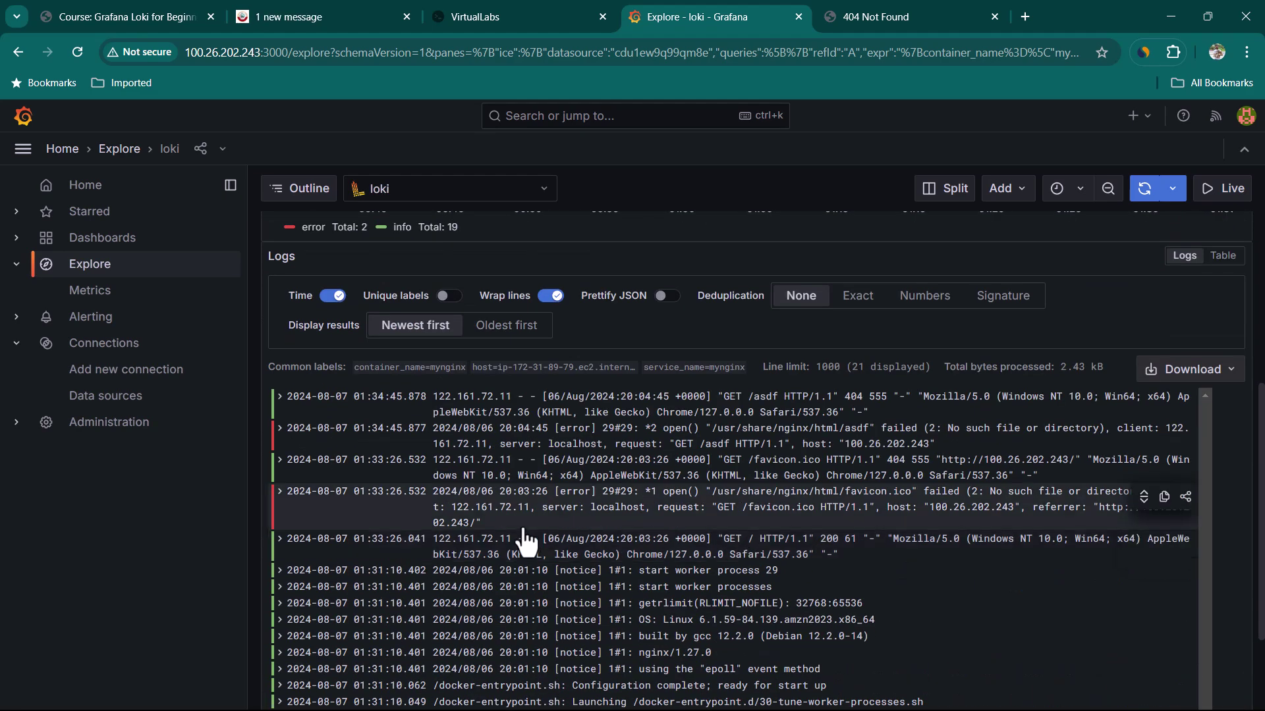
pyautogui.scroll(-2, 725, 592)
pyautogui.scroll(6, 737, 619)
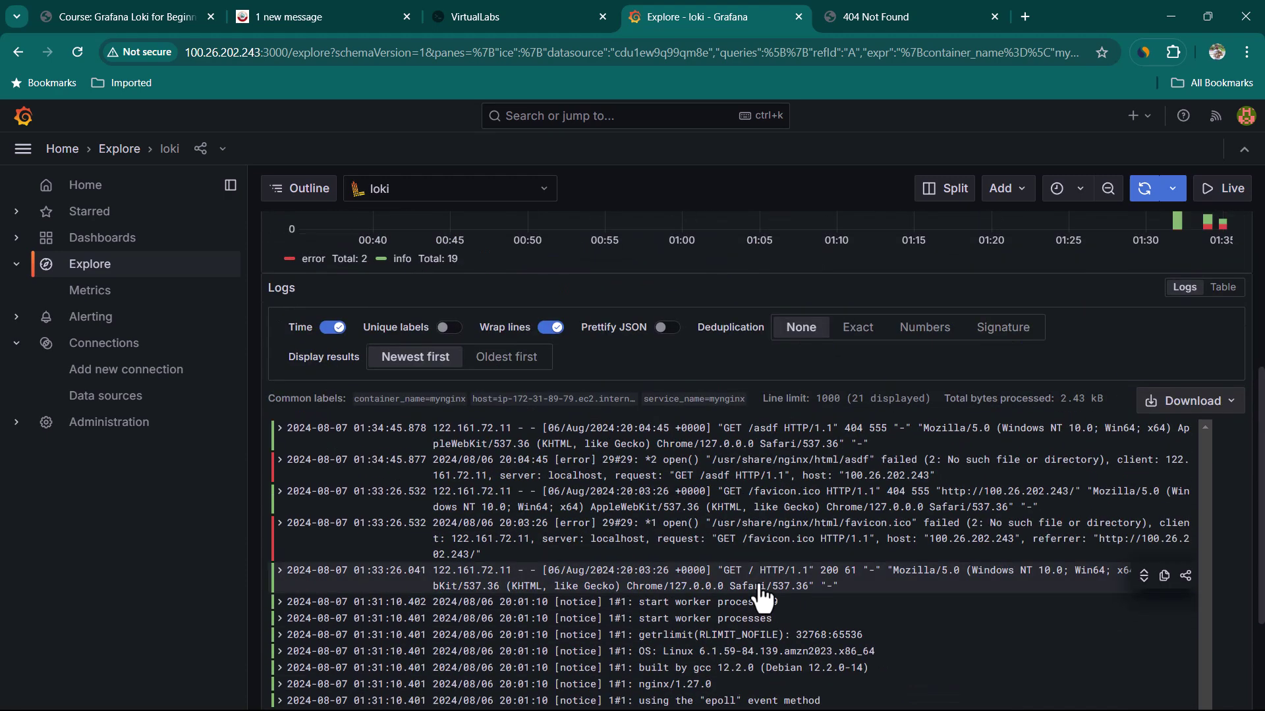
pyautogui.scroll(-1, 724, 607)
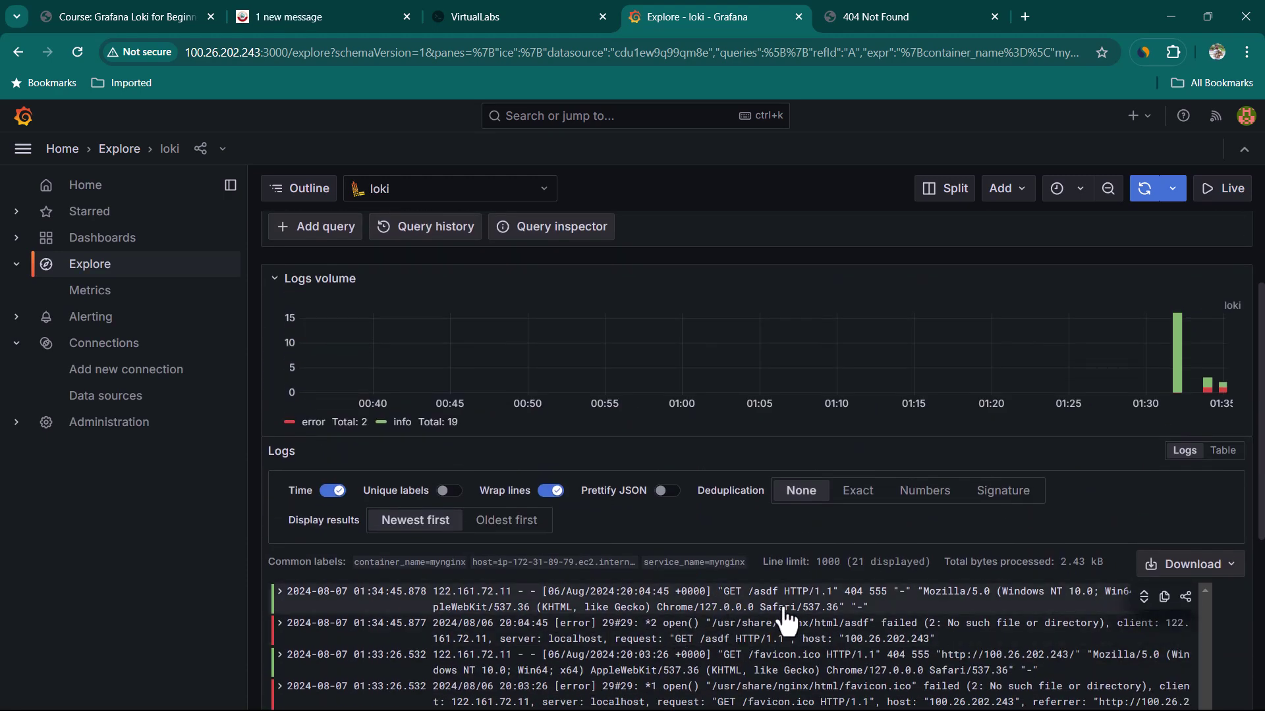
pyautogui.scroll(2, 770, 634)
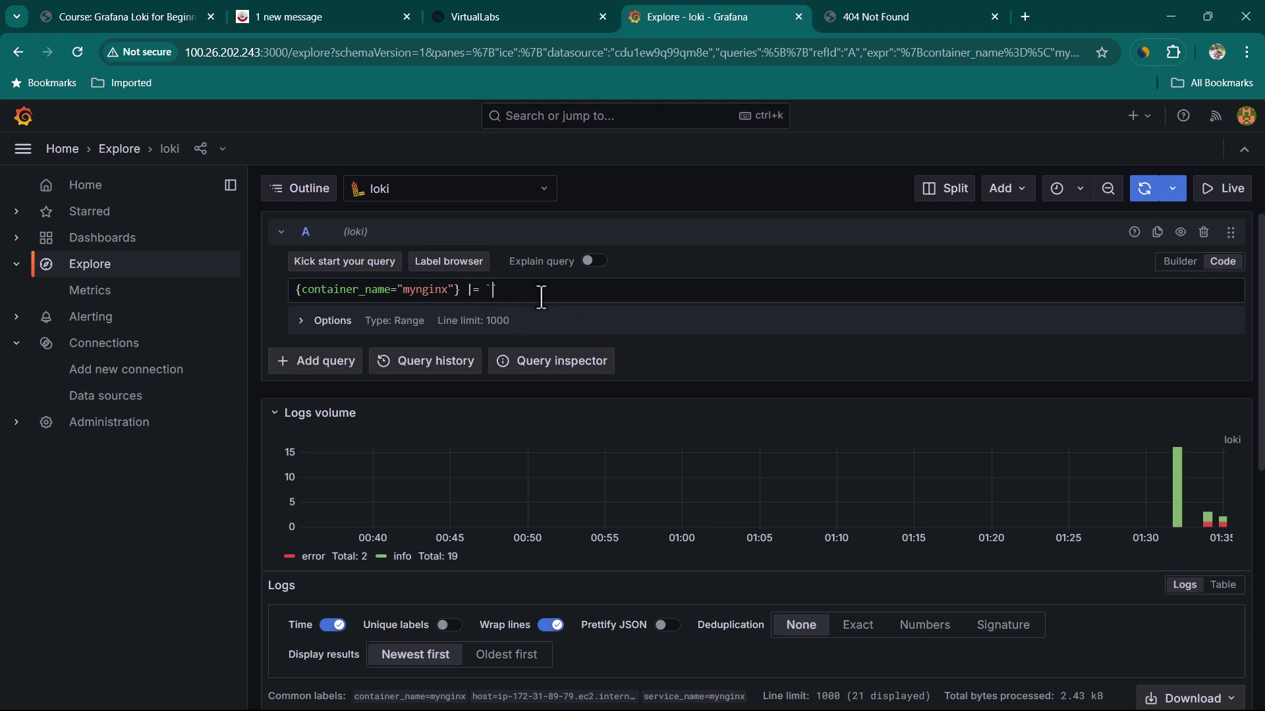
pyautogui.write('hop')
pyautogui.press('BackSpace')
pyautogui.click(541, 296)
# Run the shop-filtered query and compare its two lines with the /shop page and docker logs.
pyautogui.click(1144, 199)
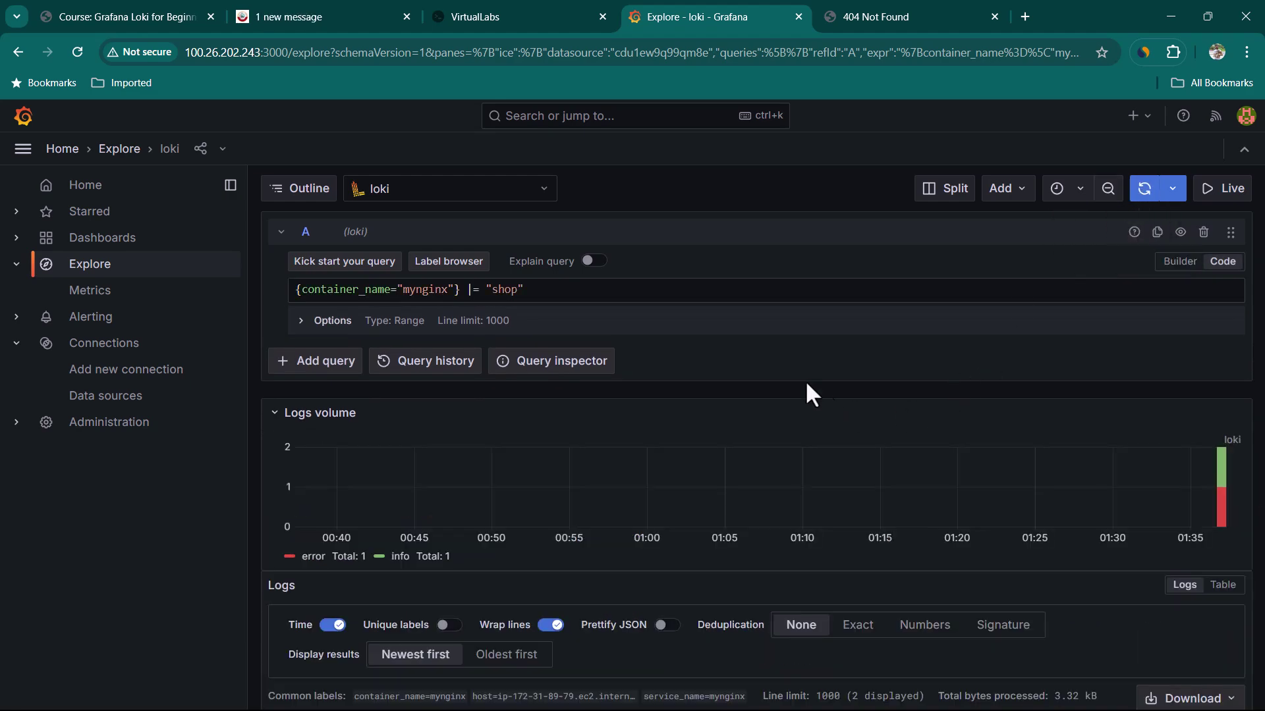
pyautogui.scroll(-3, 828, 406)
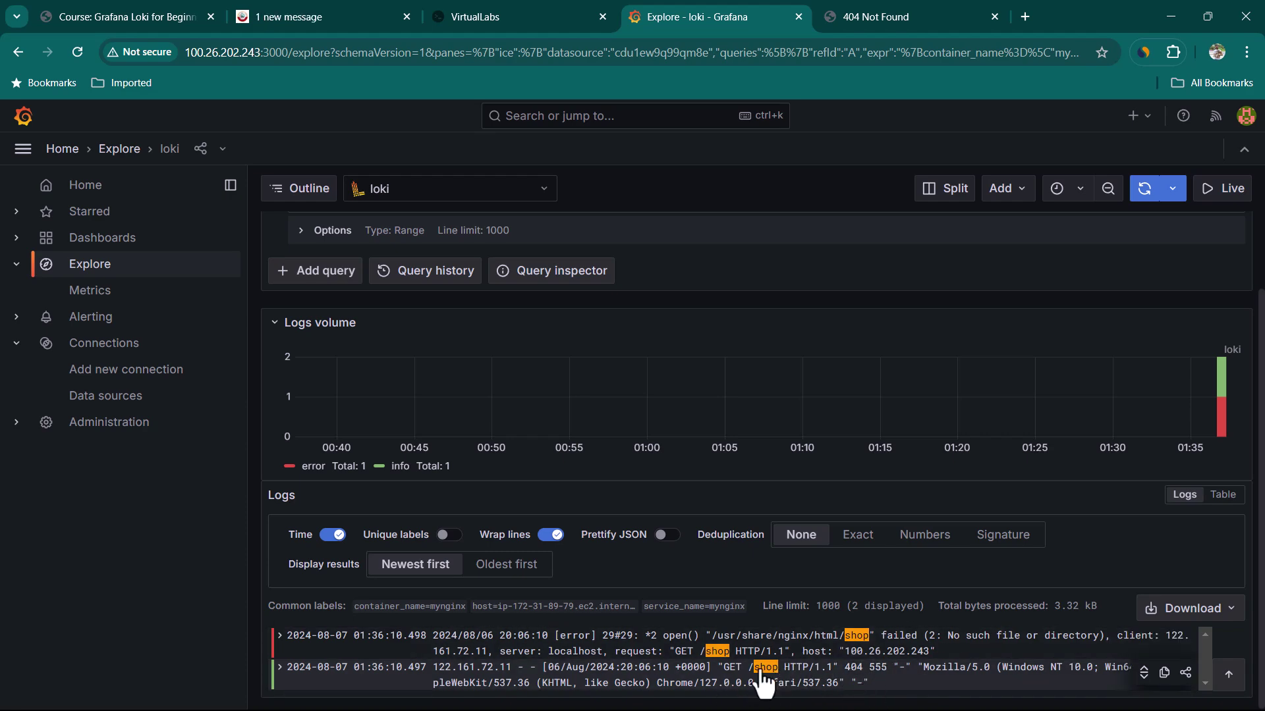
pyautogui.click(889, 14)
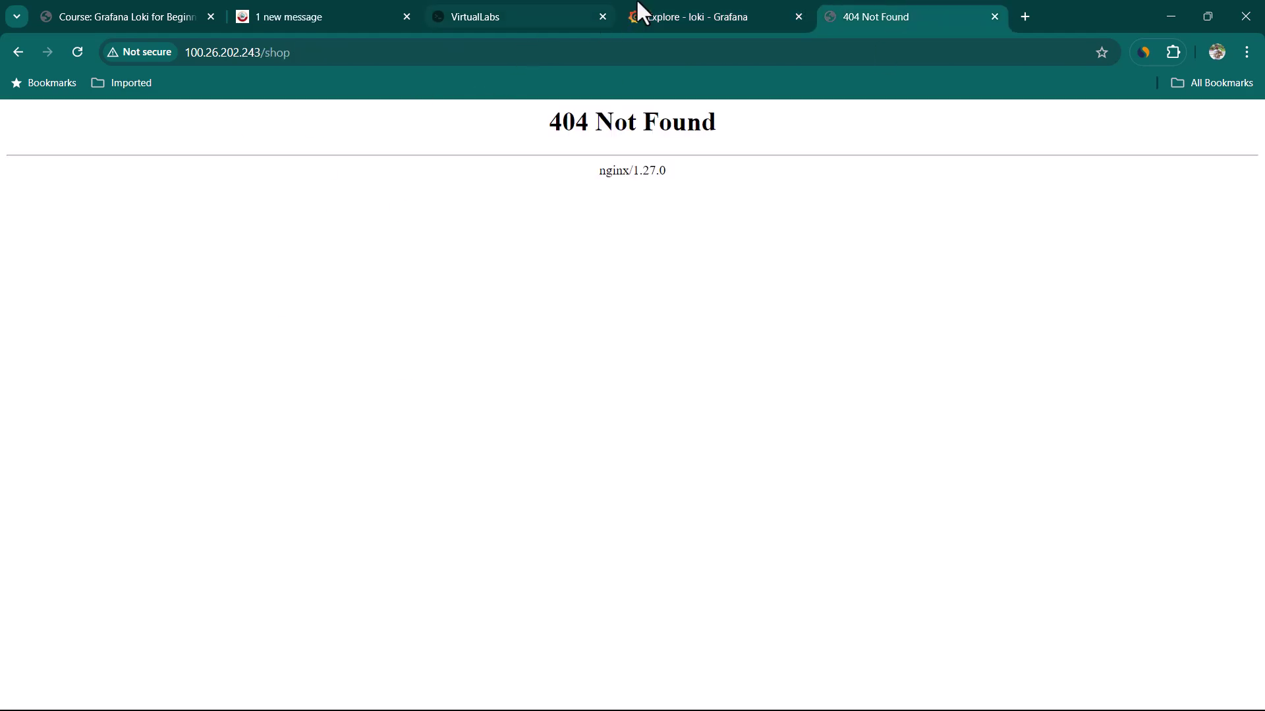
pyautogui.click(666, 13)
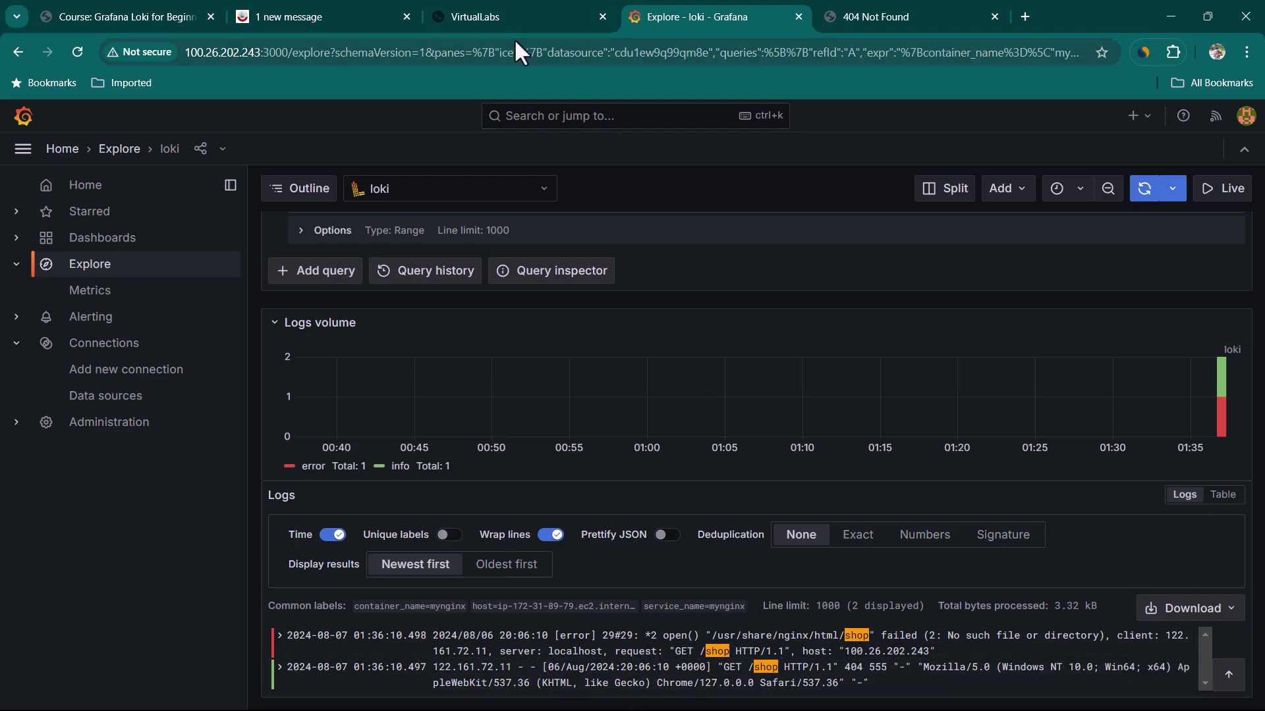
pyautogui.click(514, 18)
pyautogui.moveTo(222, 635); pyautogui.dragTo(1, 567)
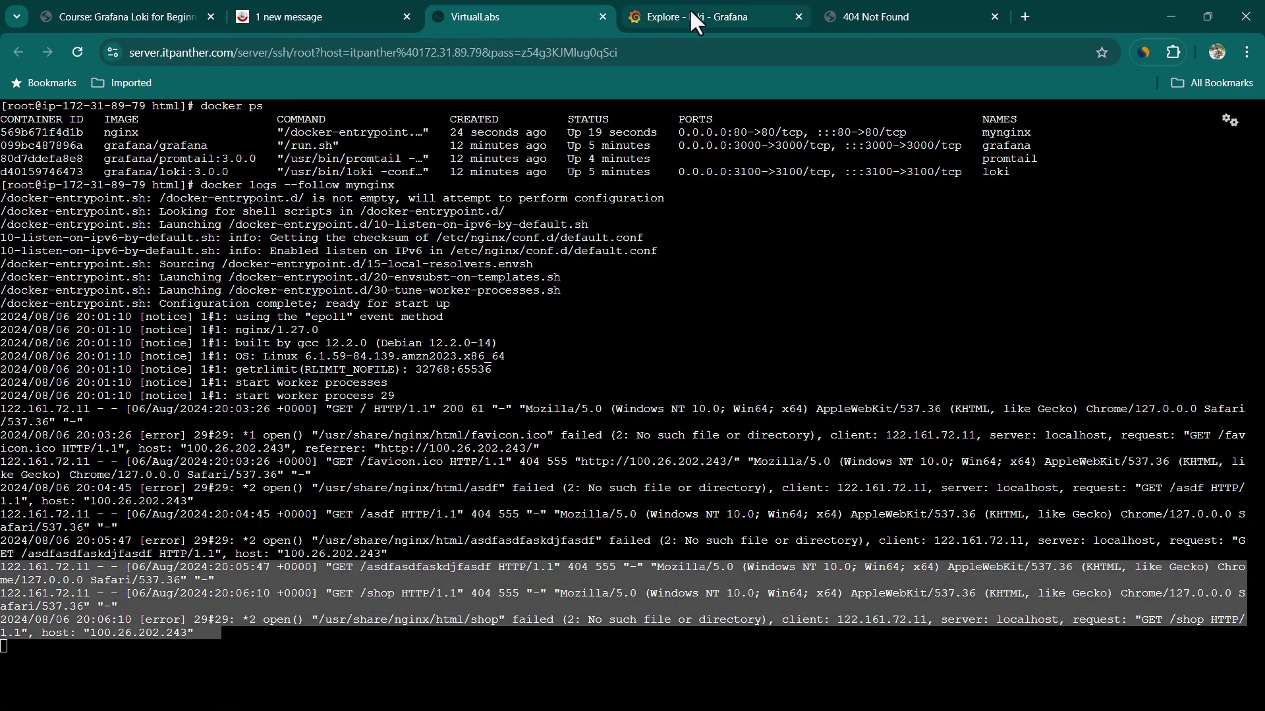
pyautogui.click(690, 12)
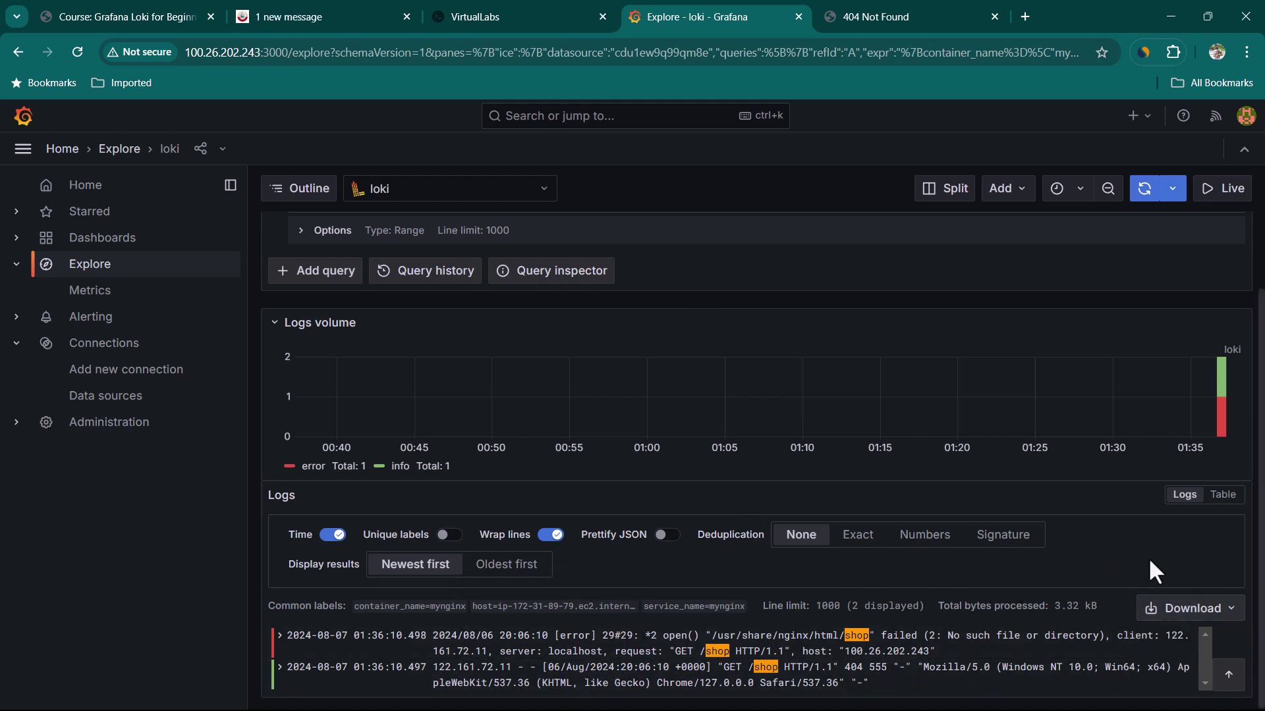
pyautogui.scroll(1, 1146, 566)
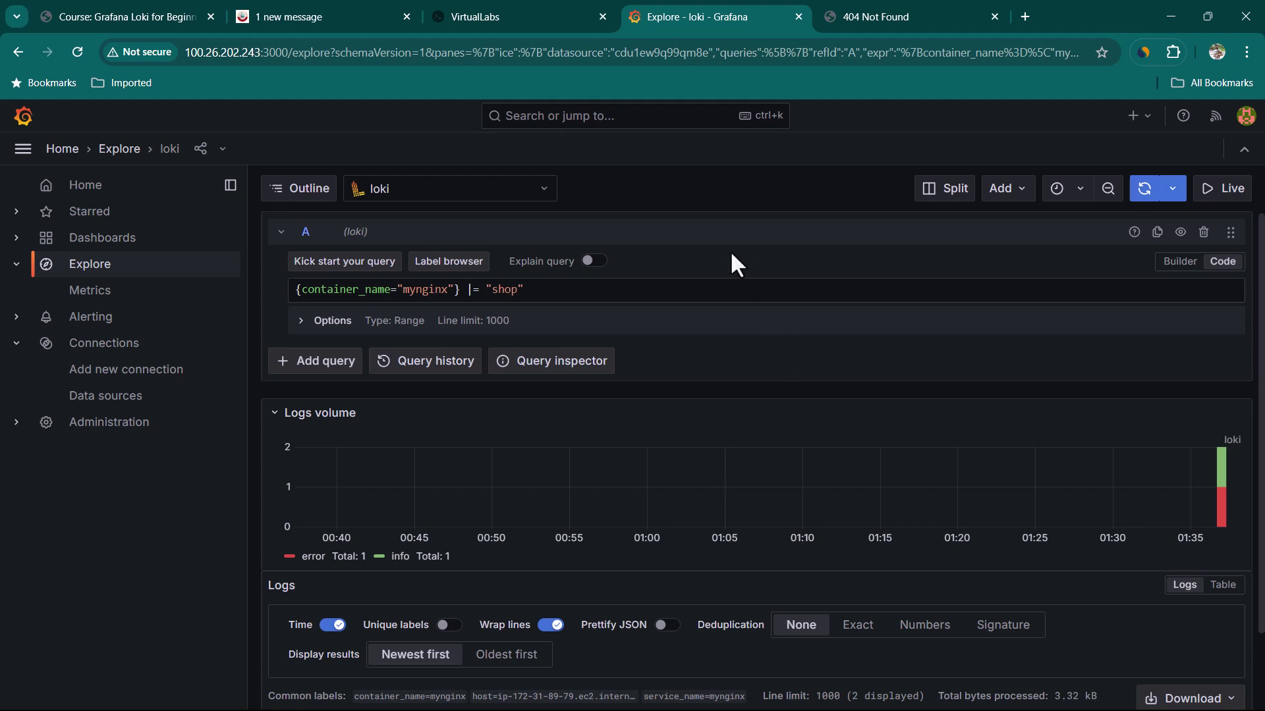